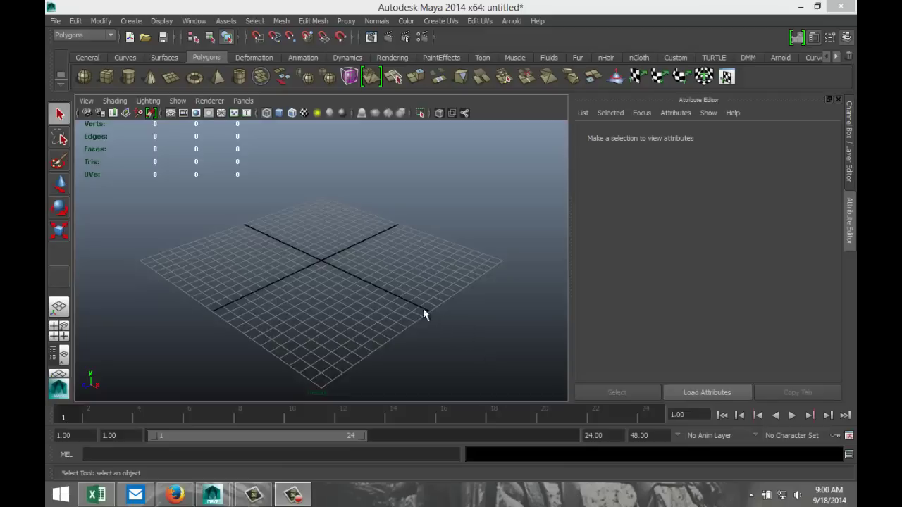
Create a tall polygon cylinder near the grid's edge, about 0.415 in radius and 9.241 high, with 40 axis subdivisions.
click(129, 78)
drag(232, 299, 229, 183)
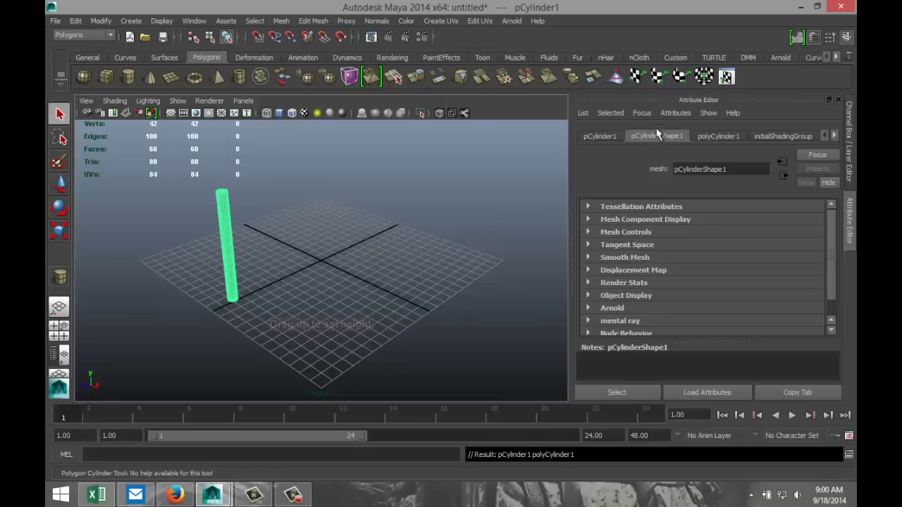
click(720, 137)
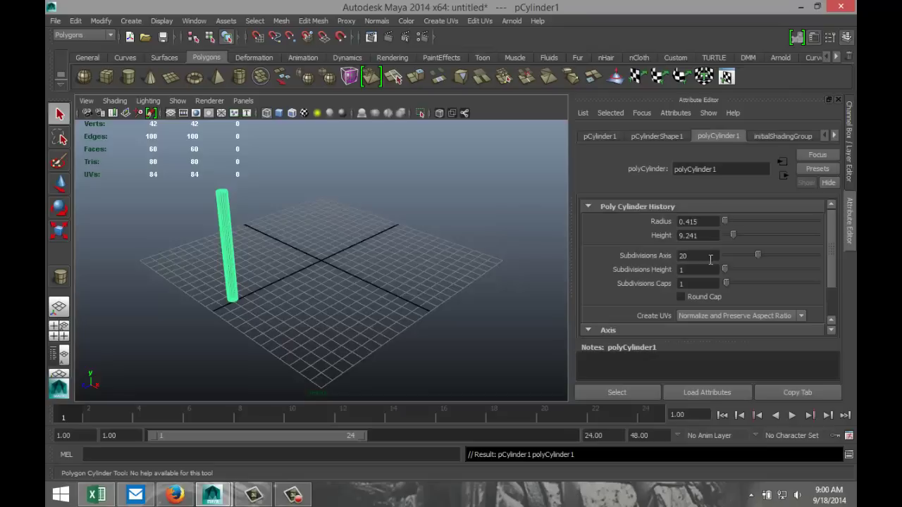
drag(710, 256, 629, 256)
text(40)
key(Return)
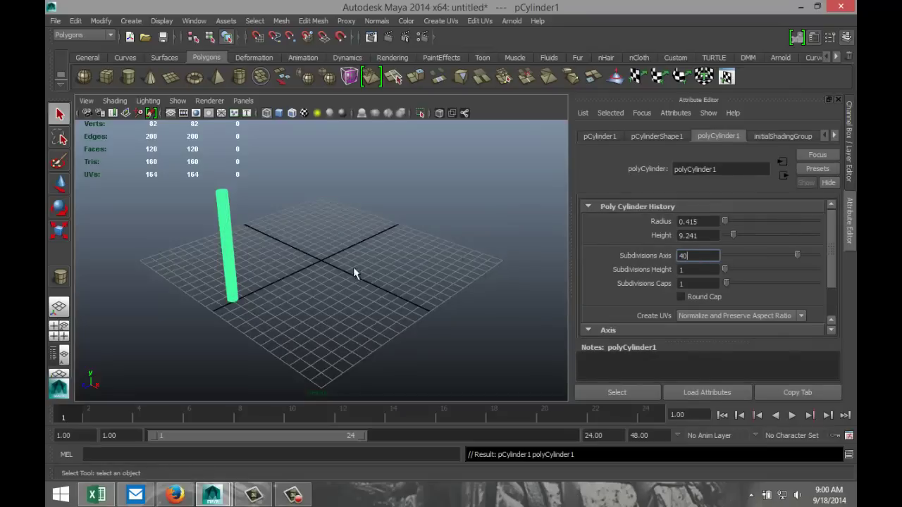
Scale the tall cylinder to about 0.824 in X and Z and 1.003 in Y.
alt+drag(341, 277, 354, 314)
click(311, 295)
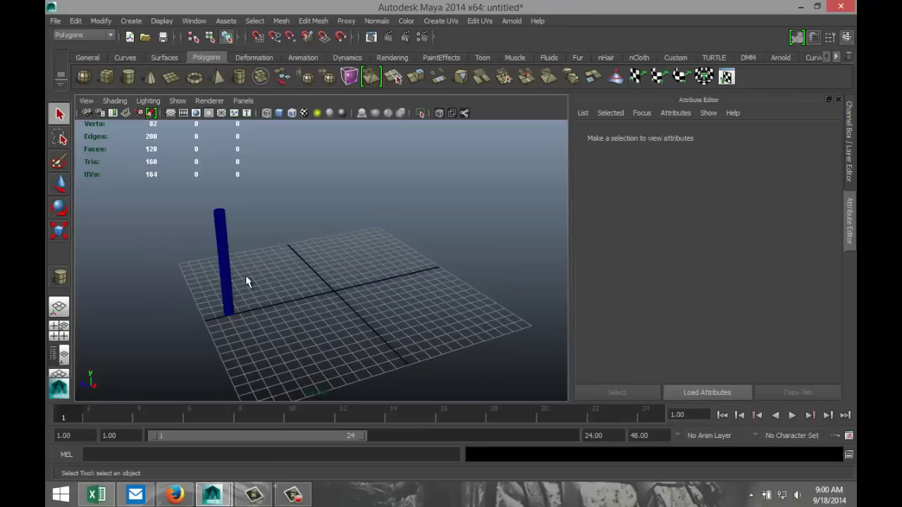
click(224, 267)
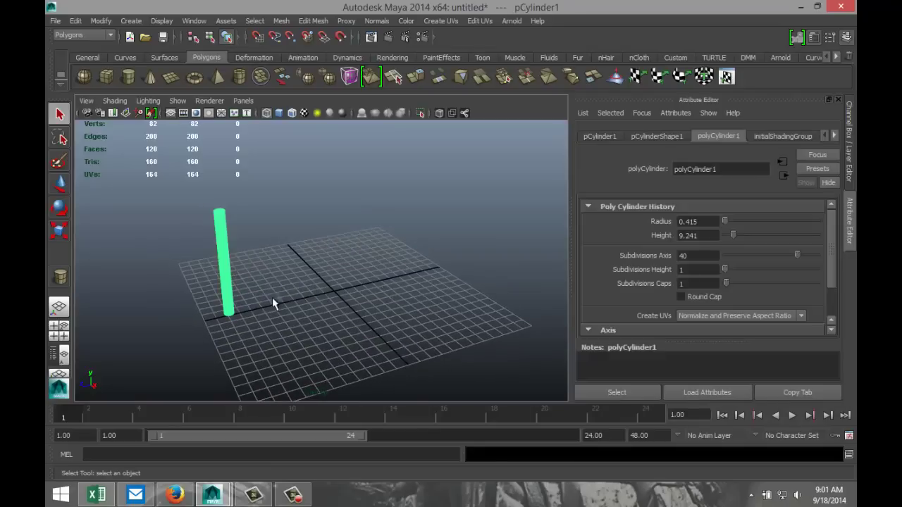
key(r)
drag(224, 267, 211, 266)
drag(220, 213, 218, 195)
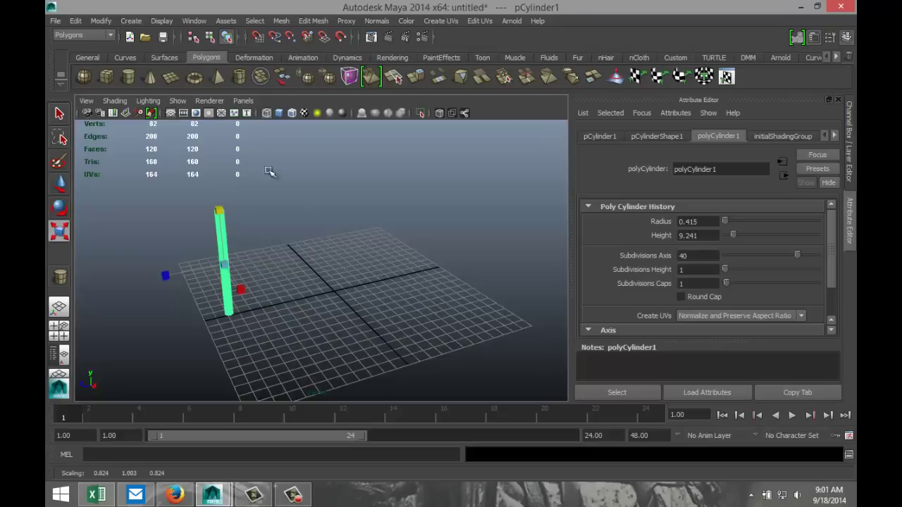
Create a short polygon cylinder near the grid's center, about 0.904 in radius and 1.728 high, with 40 axis subdivisions.
click(128, 77)
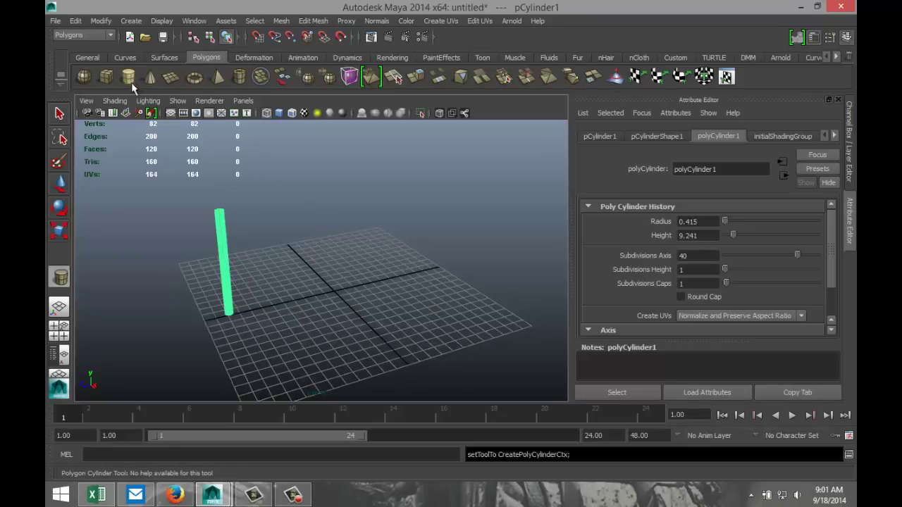
drag(340, 292, 346, 262)
key(f)
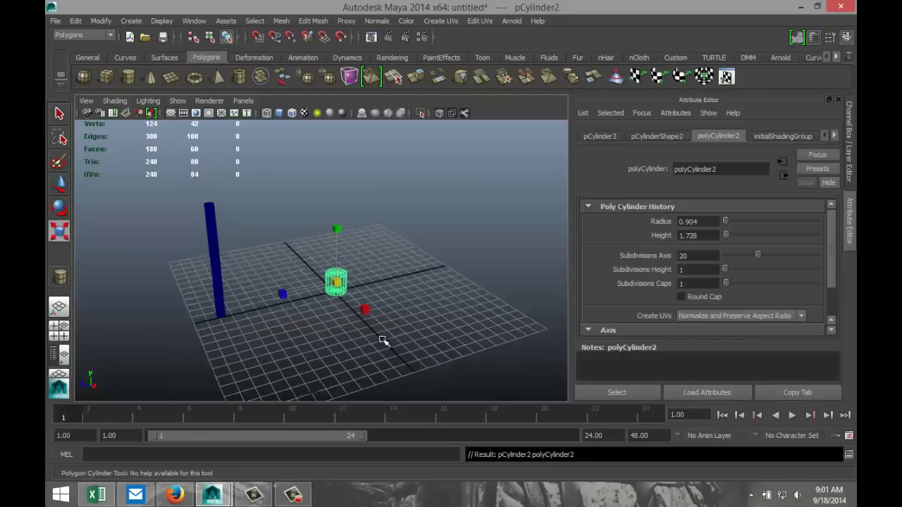
alt+drag(378, 340, 358, 319)
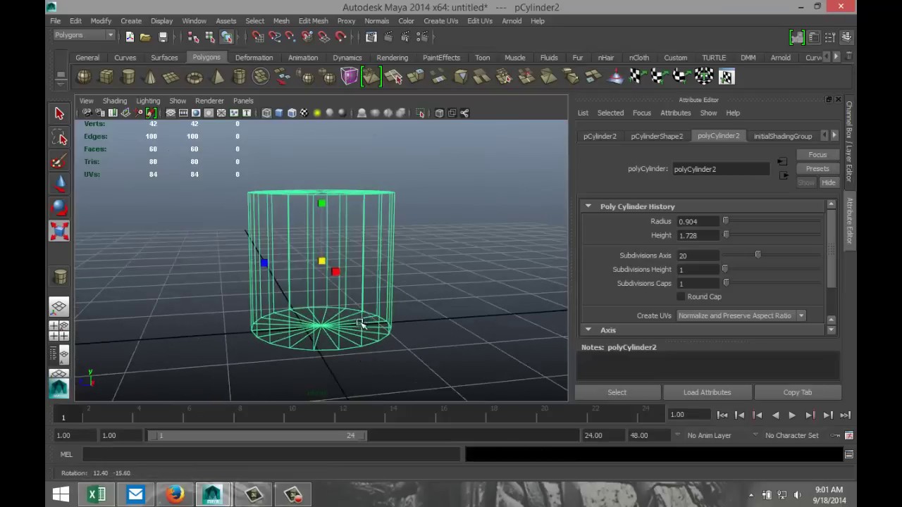
click(697, 255)
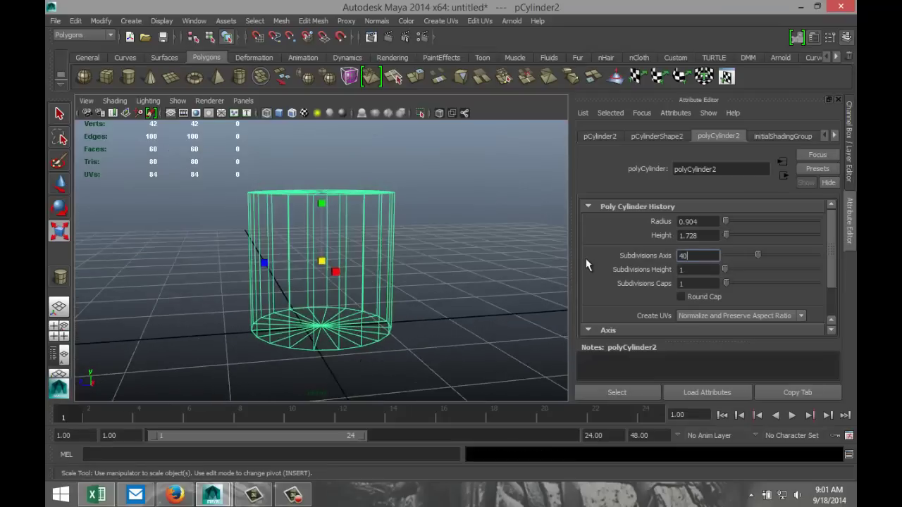
key(Return)
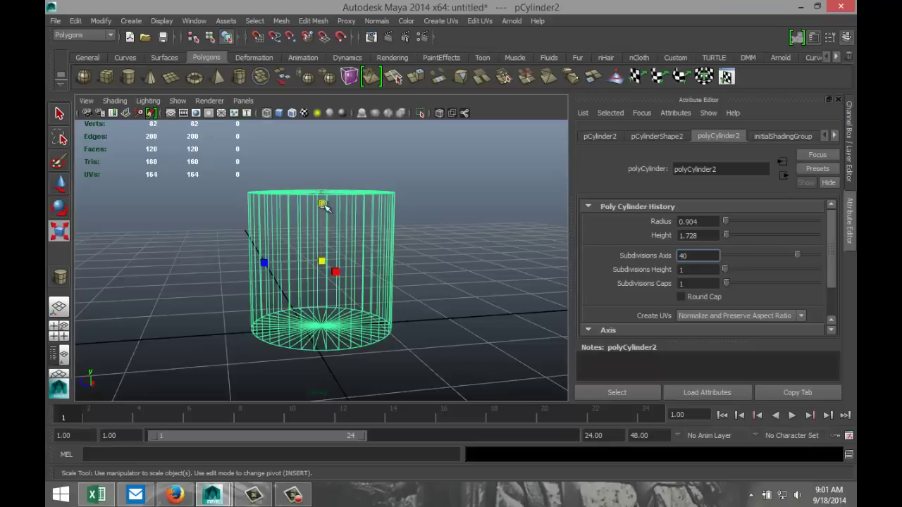
Widen the short cylinder's top by scaling its top vertices to about 1.197 in X and Z.
right_drag(294, 197, 246, 199)
drag(203, 168, 435, 221)
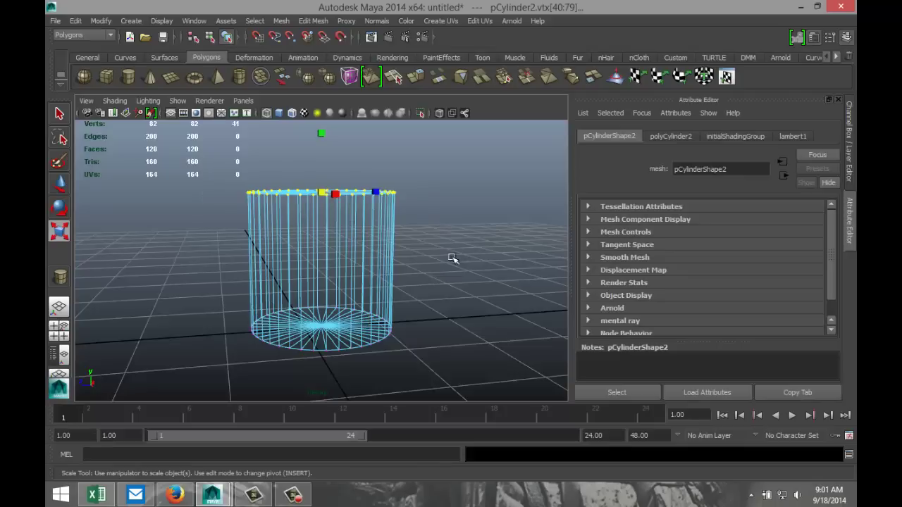
drag(323, 193, 341, 199)
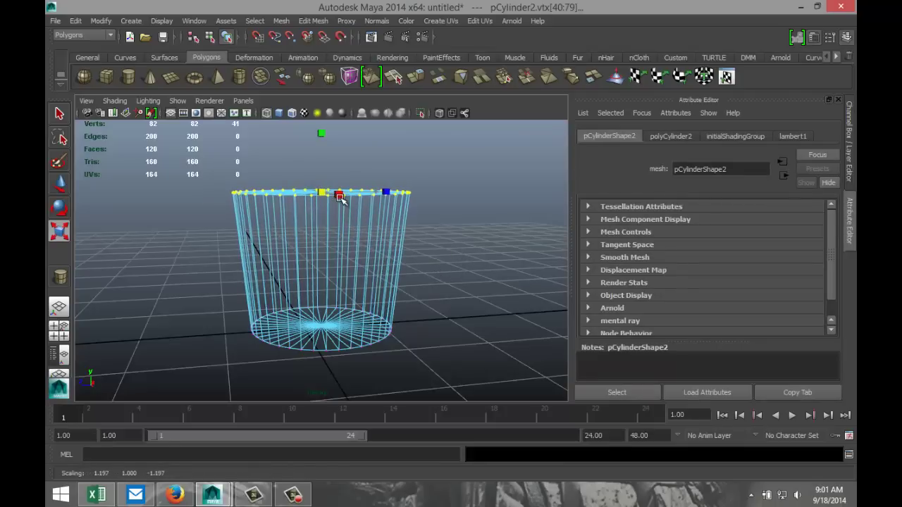
click(461, 277)
Bevel the short cylinder's top rim edge loop in shaded display with 10 segments and an offset of about 0.269.
alt+drag(451, 238, 477, 249)
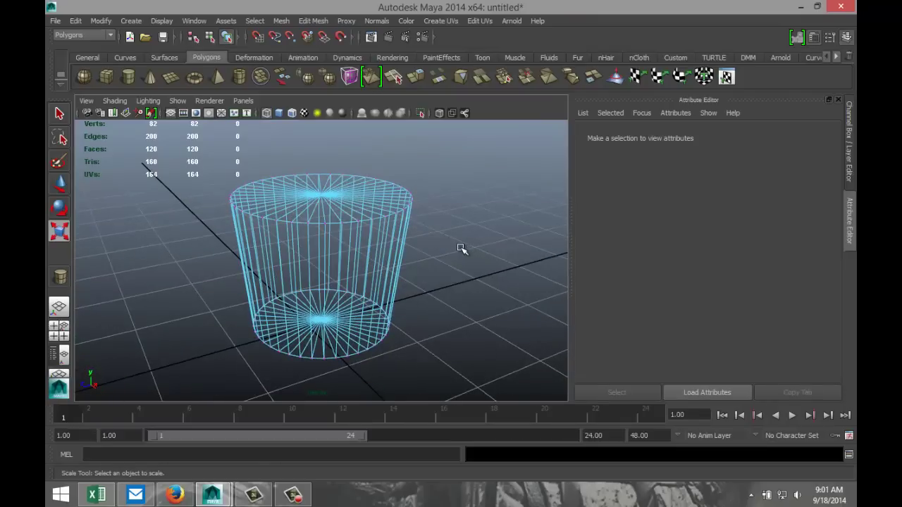
key(5)
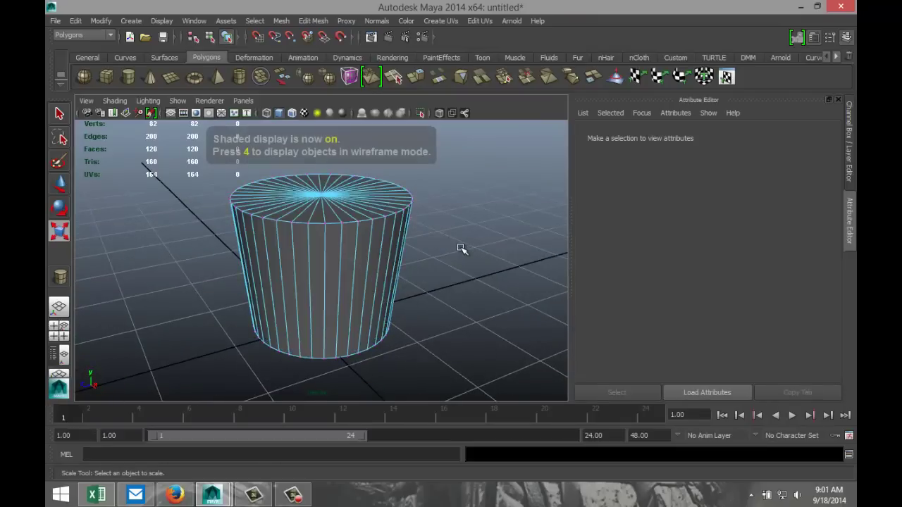
right_click(336, 224)
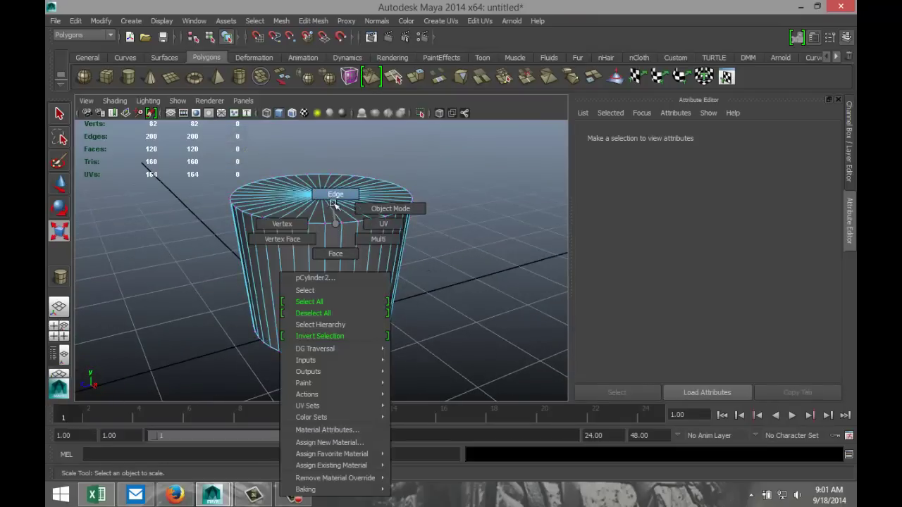
click(336, 195)
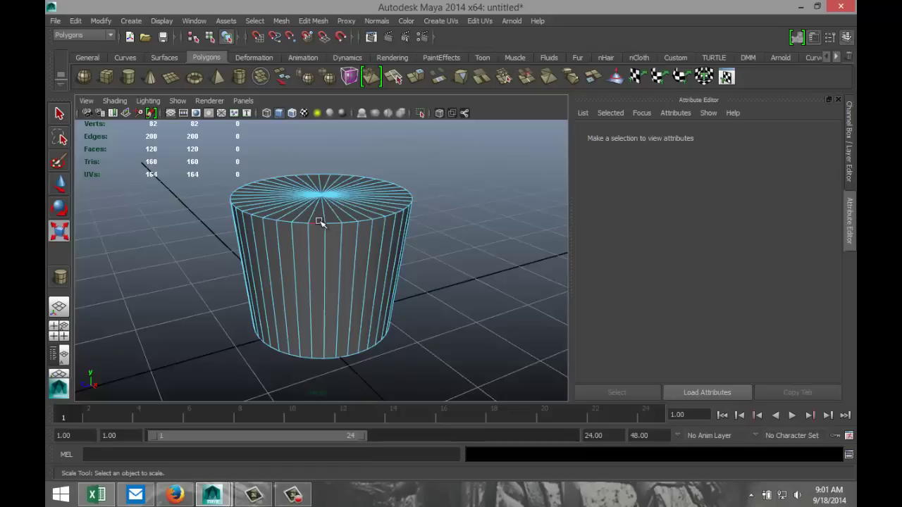
double_click(318, 221)
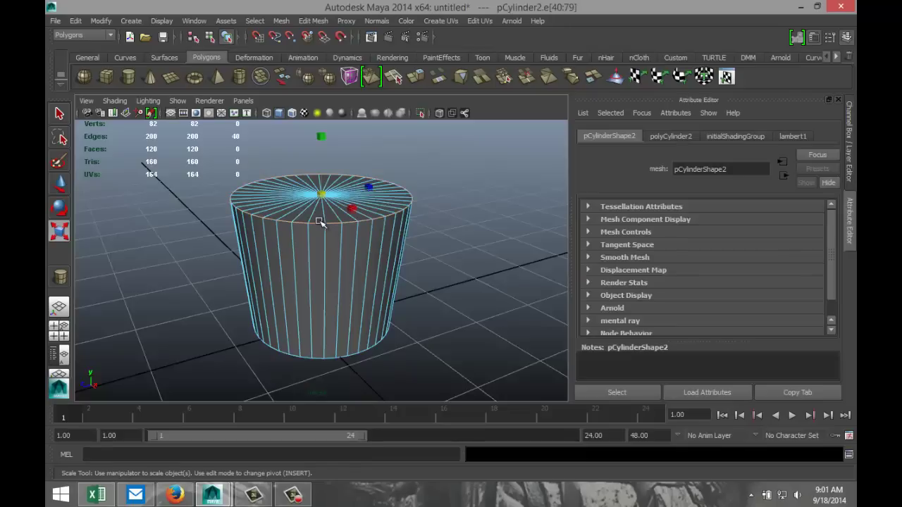
click(308, 22)
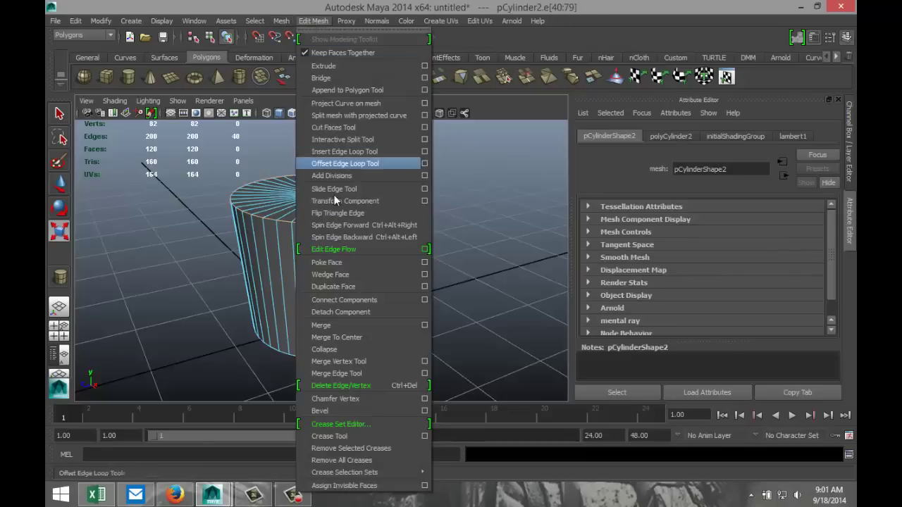
click(345, 413)
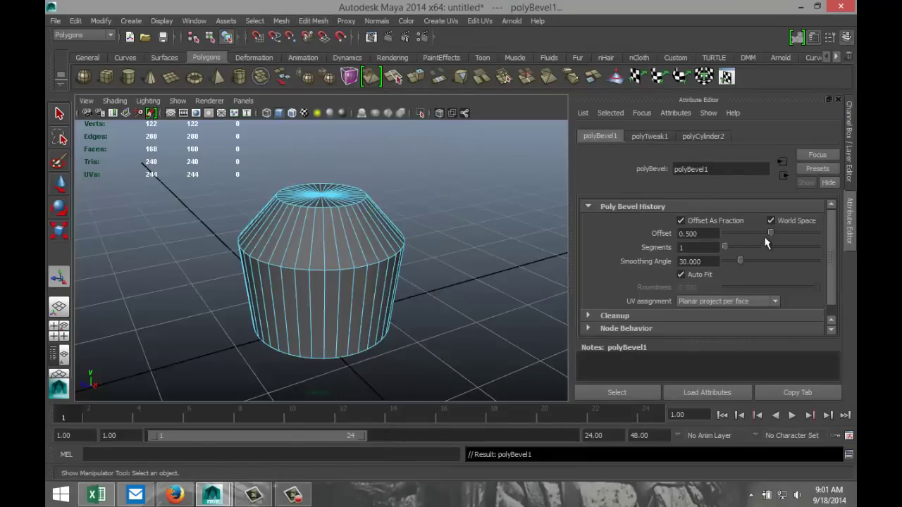
drag(726, 248, 752, 240)
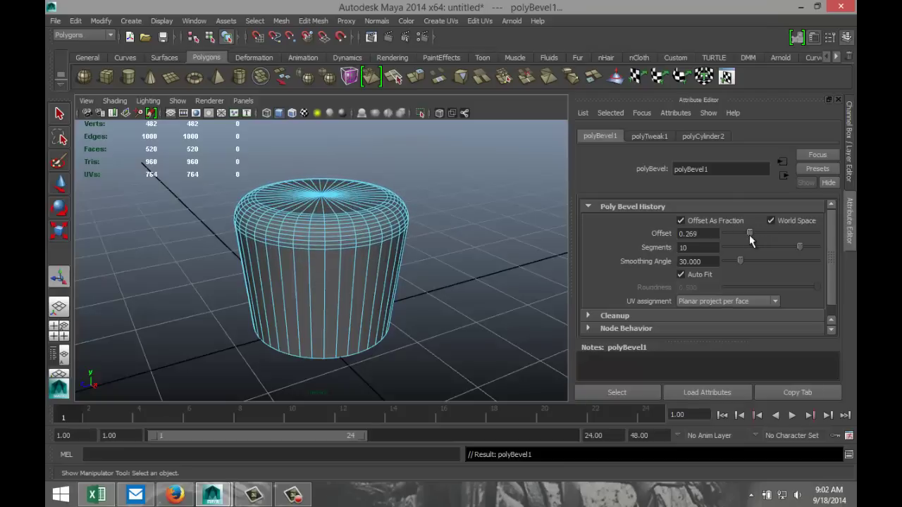
click(465, 310)
Move the tall cylinder to the origin by setting its Translate X, Y and Z to 0.
scroll(463, 310, down, 5)
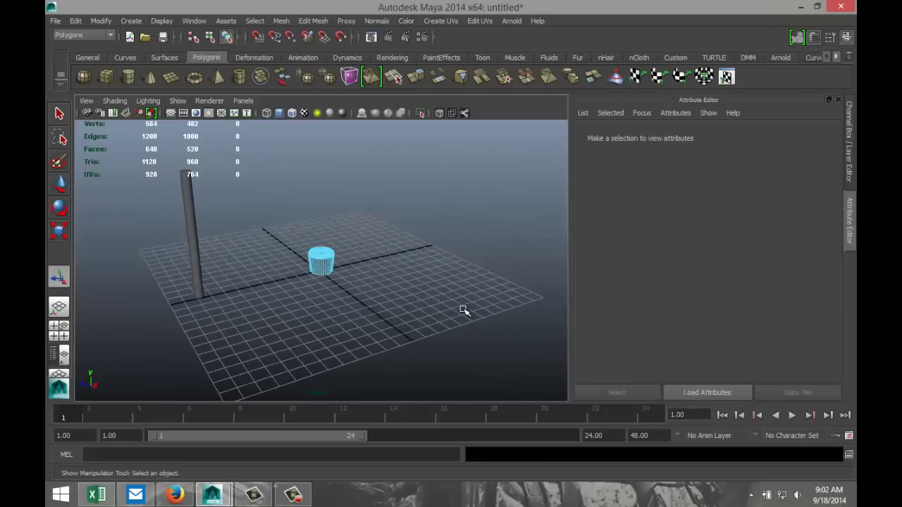
click(192, 239)
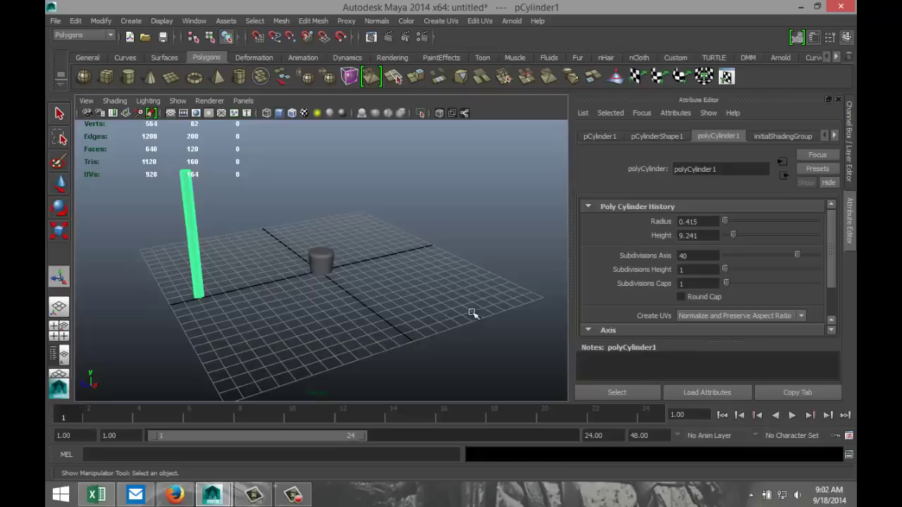
click(598, 136)
click(713, 223)
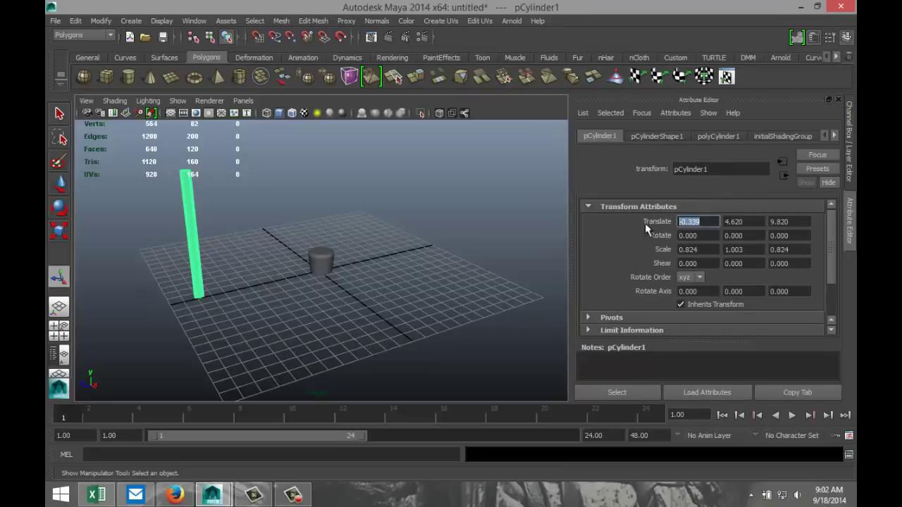
text(0)
key(Tab)
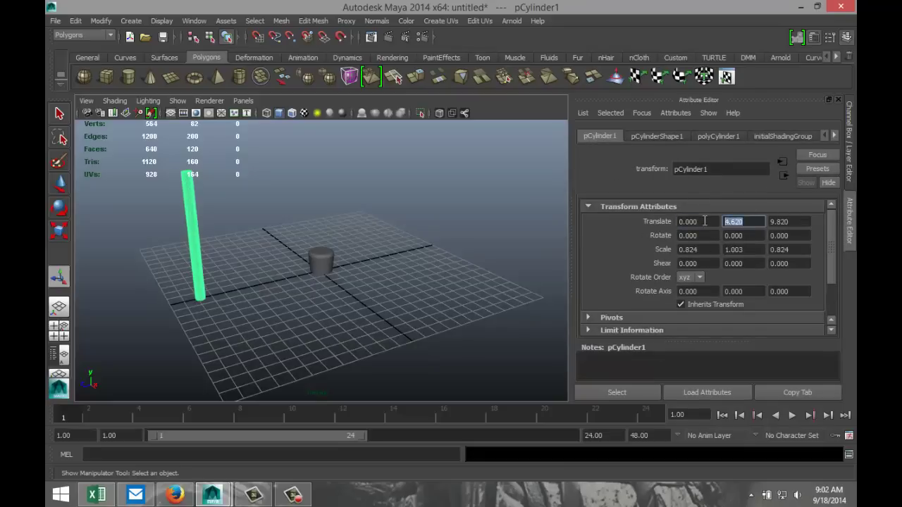
text(0)
key(Tab)
text(0)
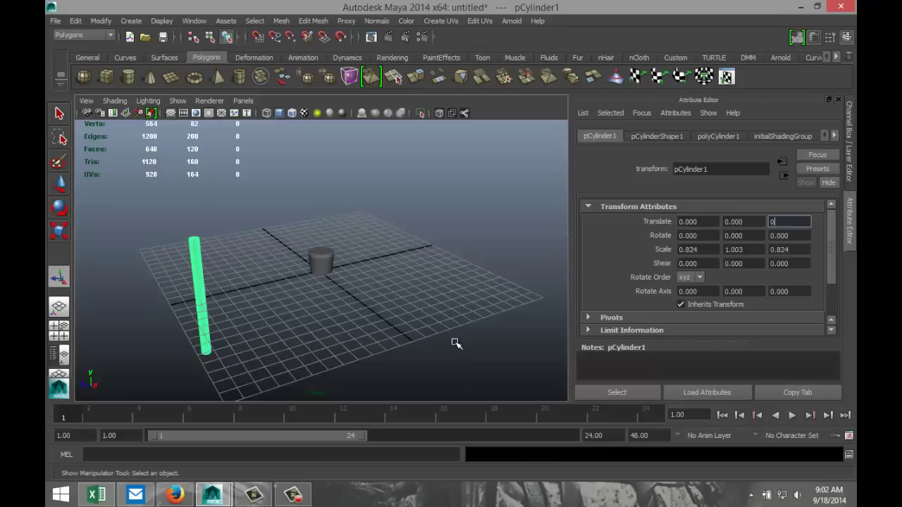
click(451, 342)
Center the short beveled cylinder at the origin by setting its Translate X, Y and Z to 0.
click(322, 263)
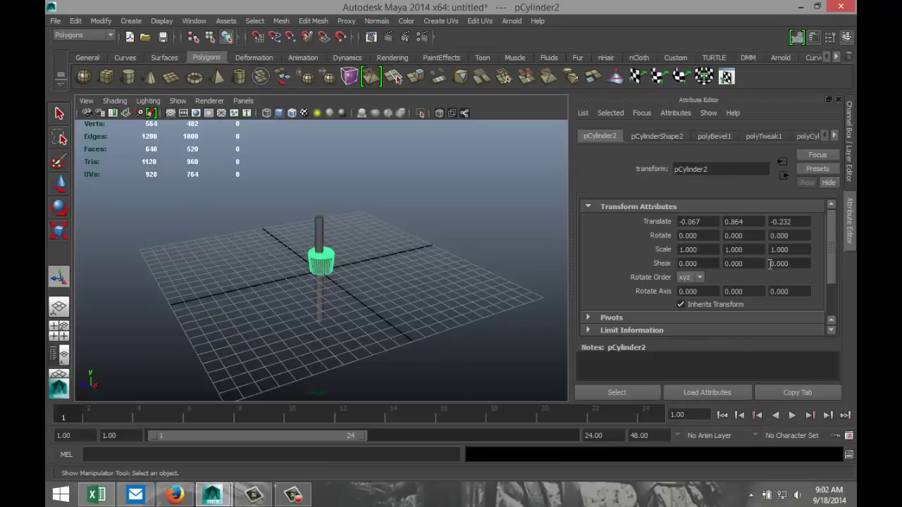
double_click(697, 221)
text(0)
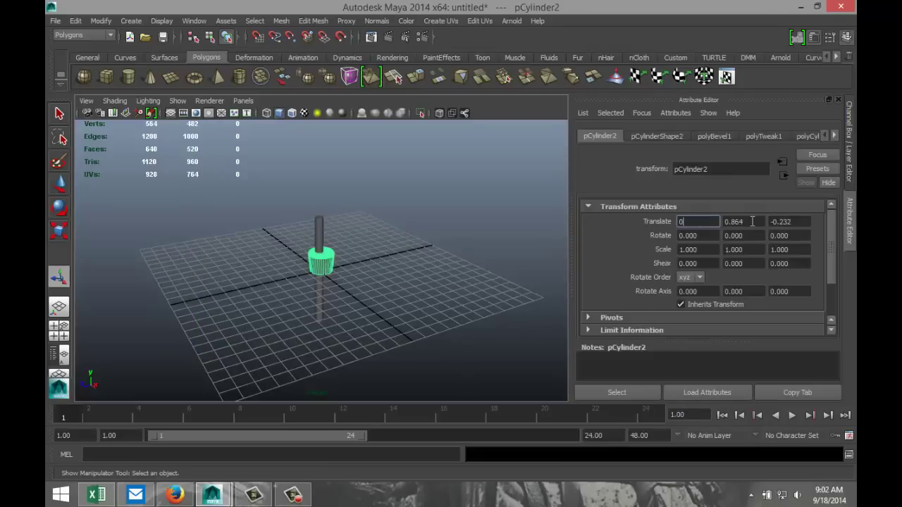
double_click(751, 221)
text(0)
double_click(799, 221)
text(0)
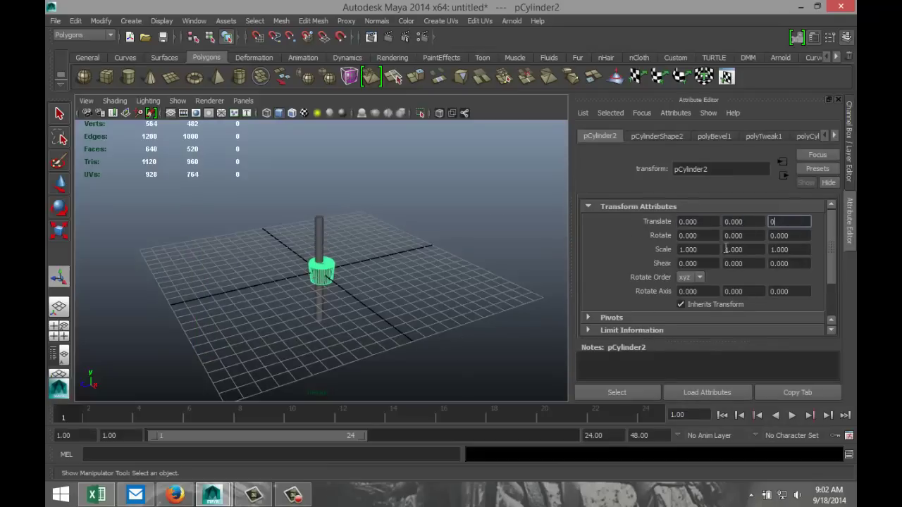
click(463, 331)
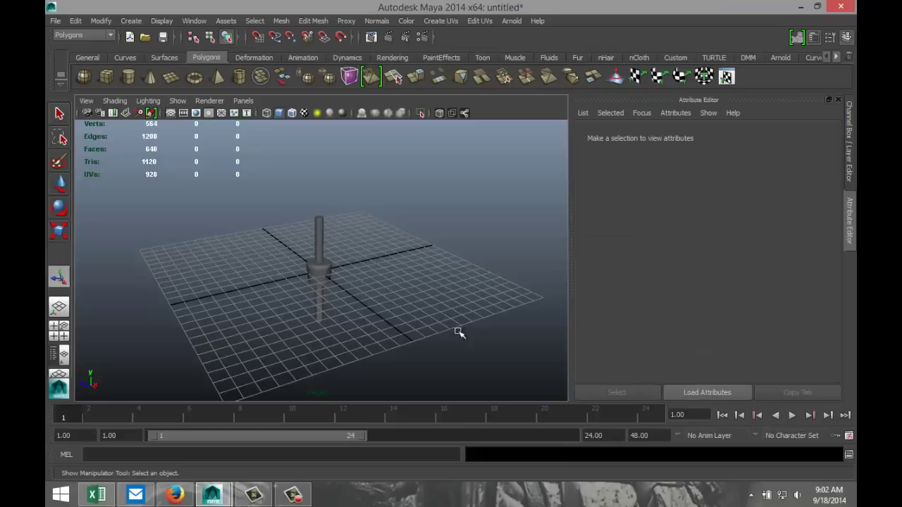
Raise the short beveled cylinder along Y to about 4.064, near the top of the tall cylinder.
click(325, 272)
key(w)
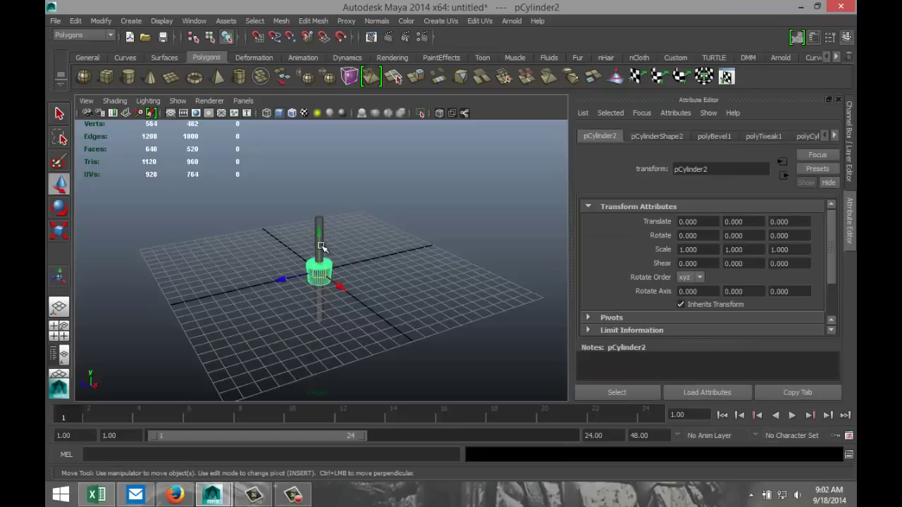
drag(322, 223, 327, 186)
Scale the short beveled cylinder uniformly to about 0.573 while viewing it from the side.
click(58, 330)
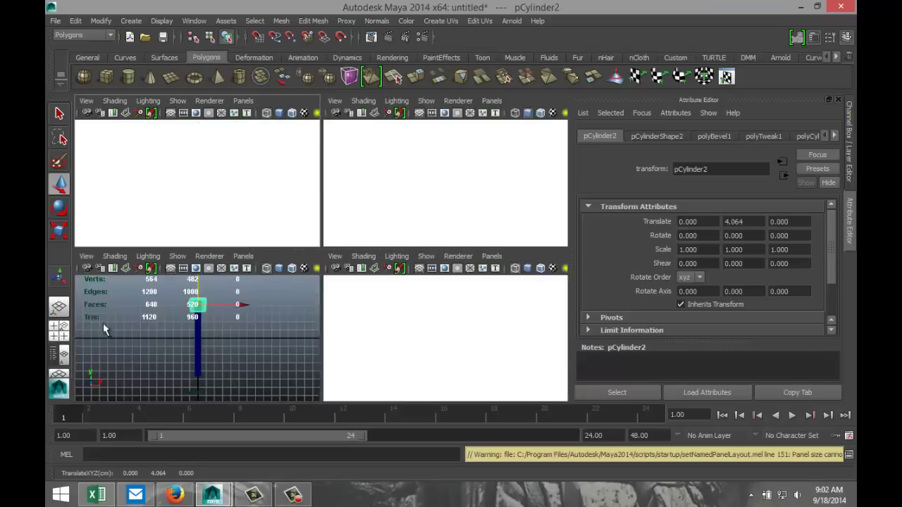
key(space)
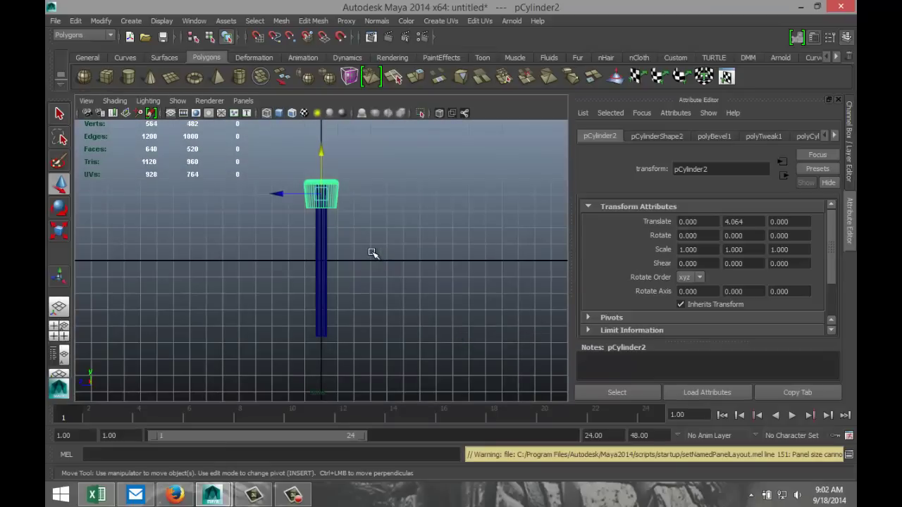
key(f)
scroll(372, 251, down, 5)
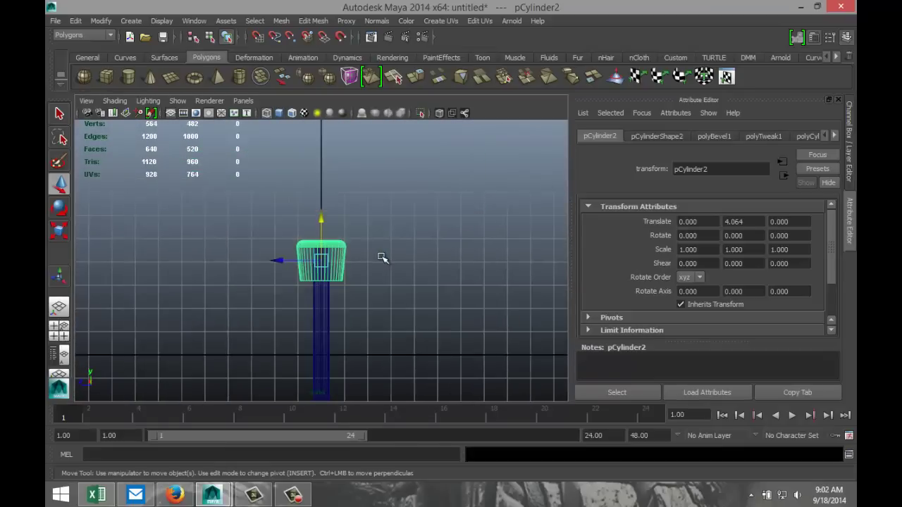
key(r)
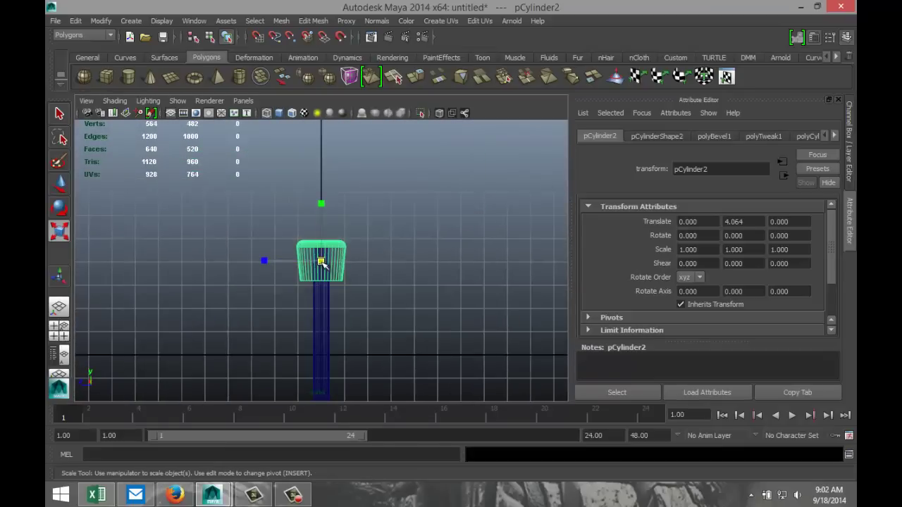
drag(320, 262, 305, 263)
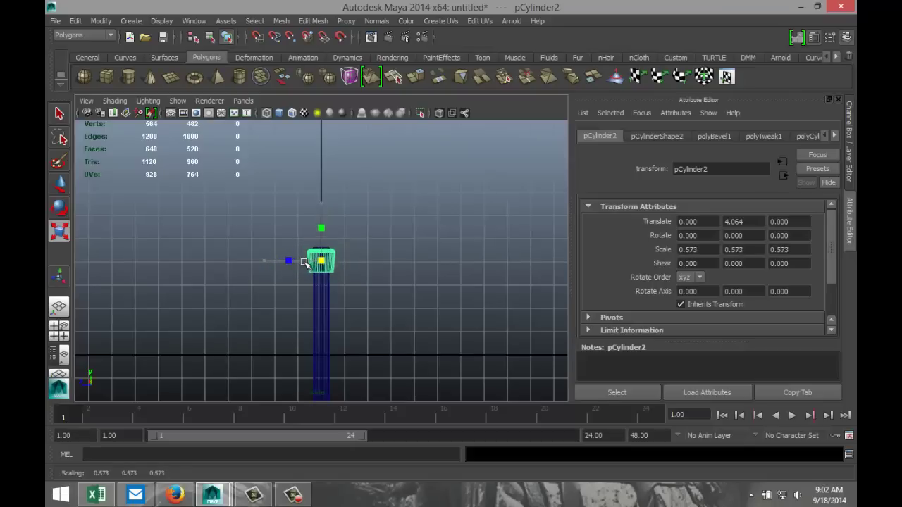
Raise the short beveled cylinder to about 4.445 in Y and shrink it uniformly to about 0.509.
key(w)
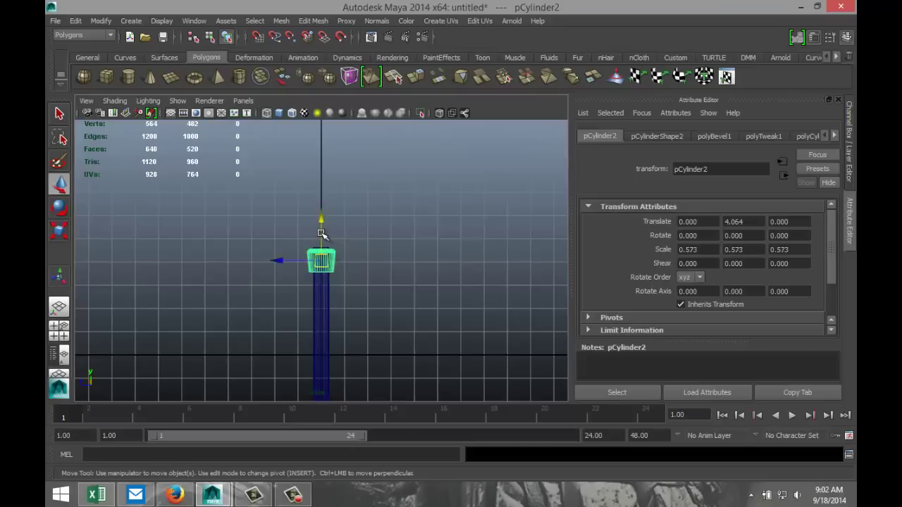
drag(321, 233, 345, 277)
key(r)
key(f)
scroll(367, 284, down, 8)
scroll(367, 285, up, 5)
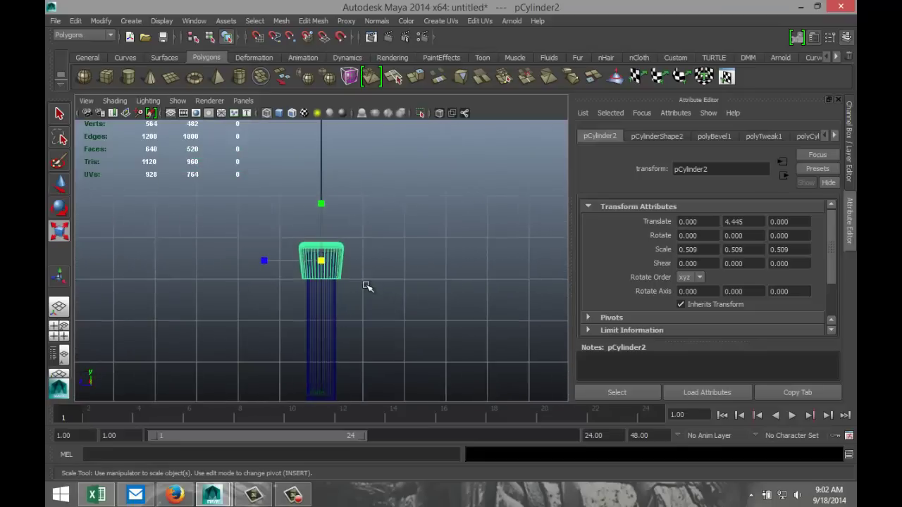
scroll(366, 285, up, 4)
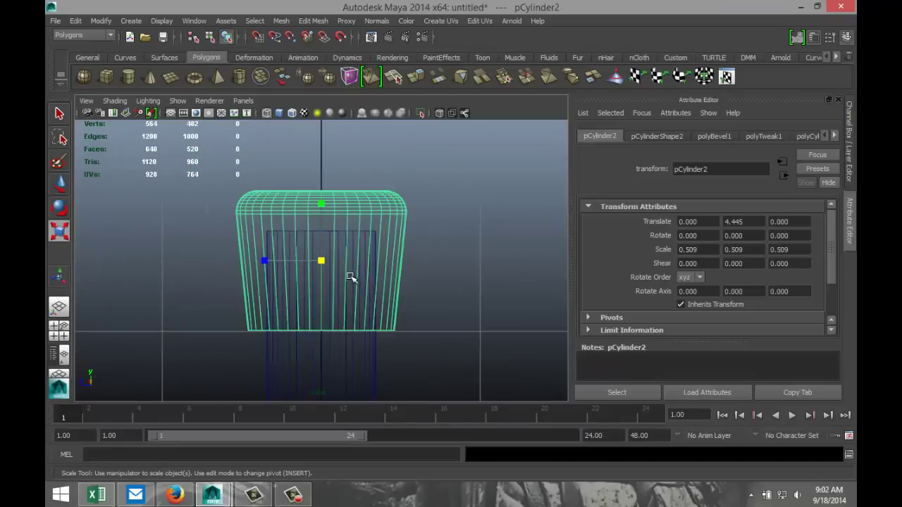
Lower the cap to about 4.374 in Y and scale it uniformly to about 0.410 so it fits the shaft closely.
key(w)
drag(319, 219, 322, 231)
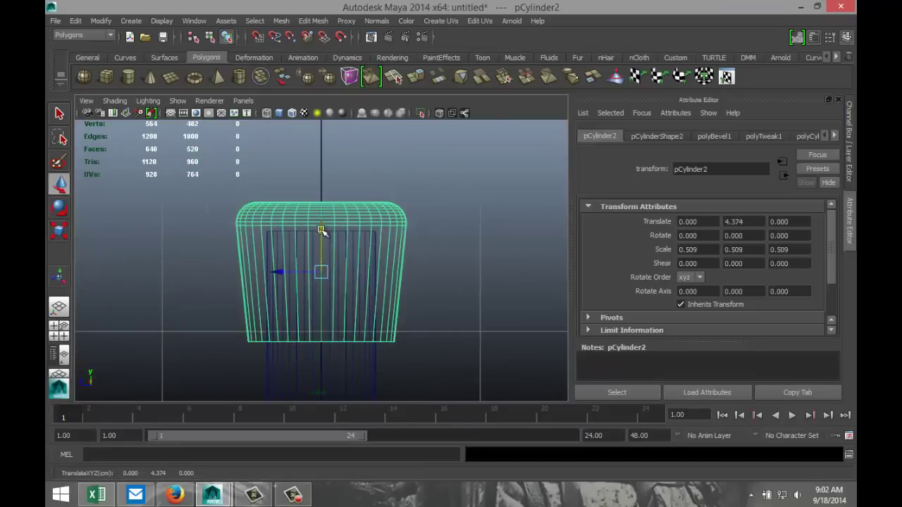
key(r)
drag(322, 272, 297, 279)
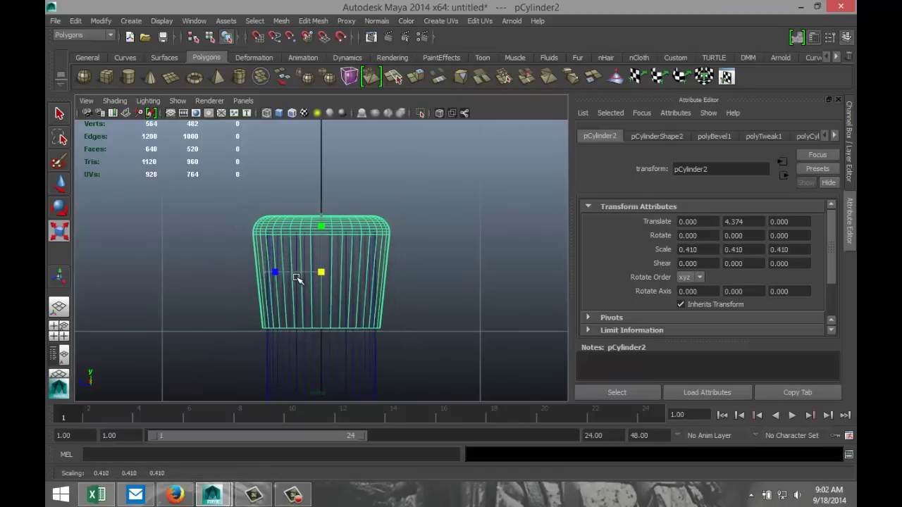
Select the shaft and cap together and raise them until the shaft's base rests on the grid, with the cap at about 8.995 in Y.
key(space)
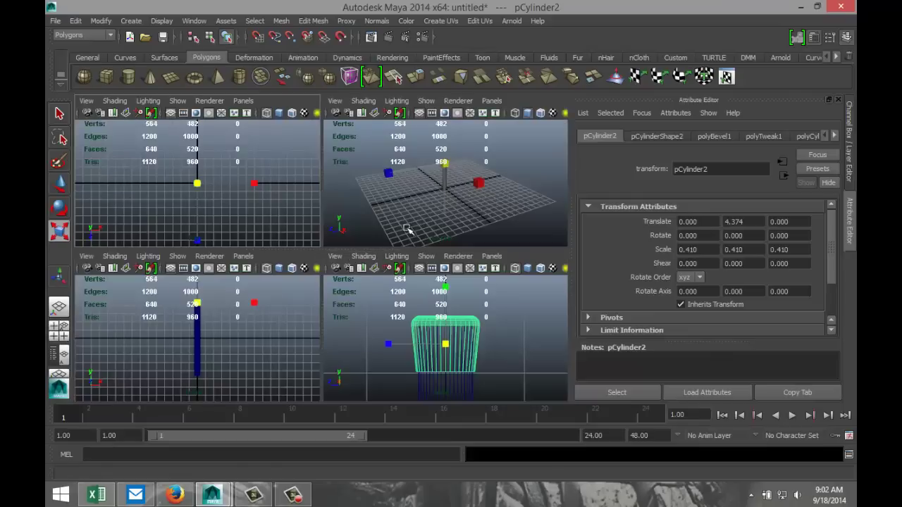
key(space)
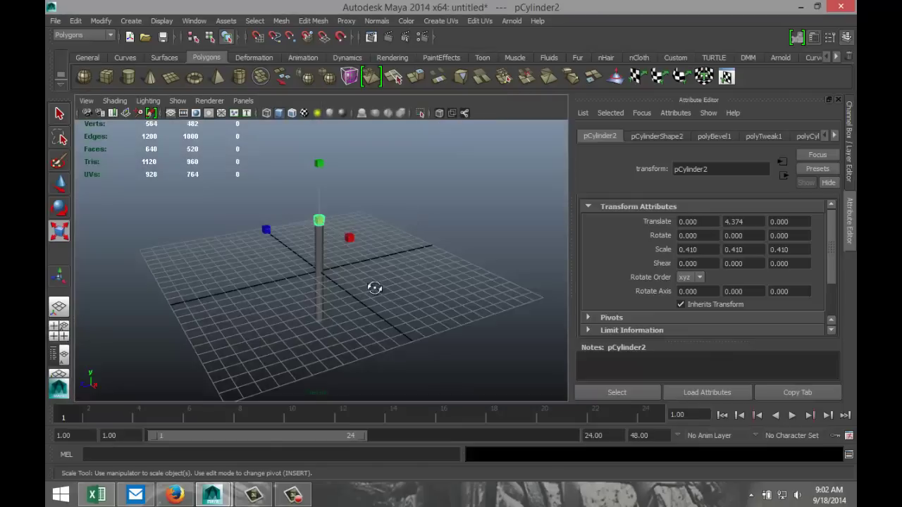
alt+drag(374, 287, 374, 267)
click(321, 255)
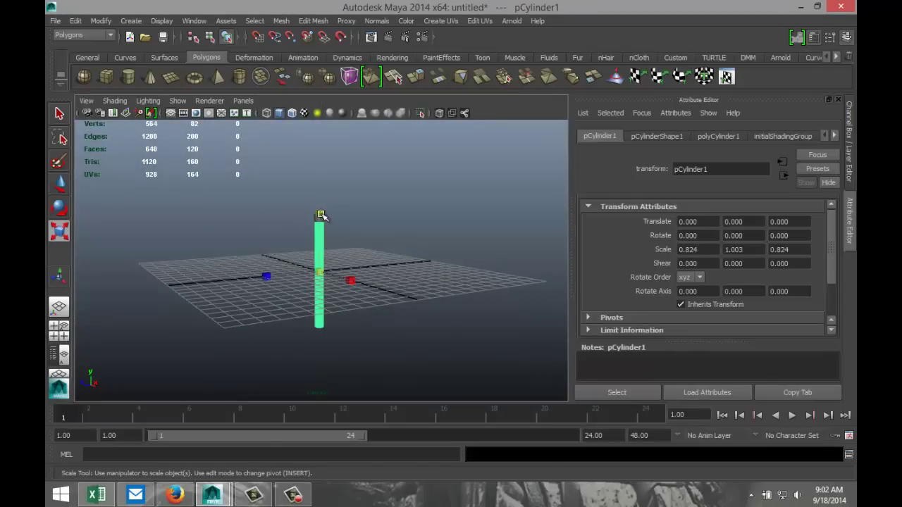
scroll(338, 243, up, 5)
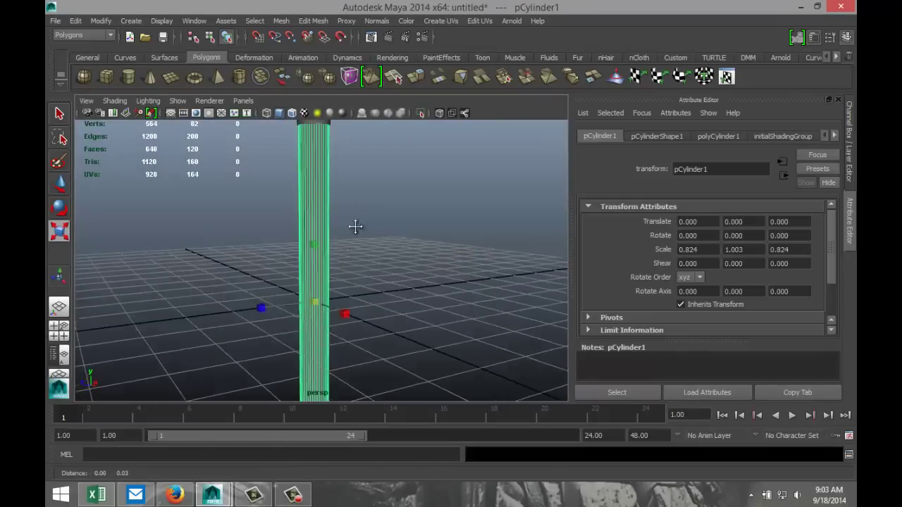
scroll(355, 226, down, 3)
click(331, 201)
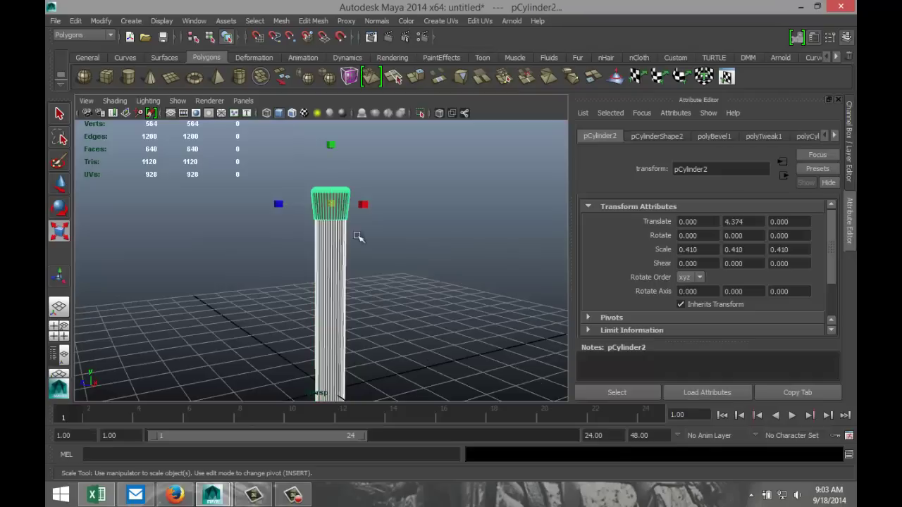
click(59, 331)
key(space)
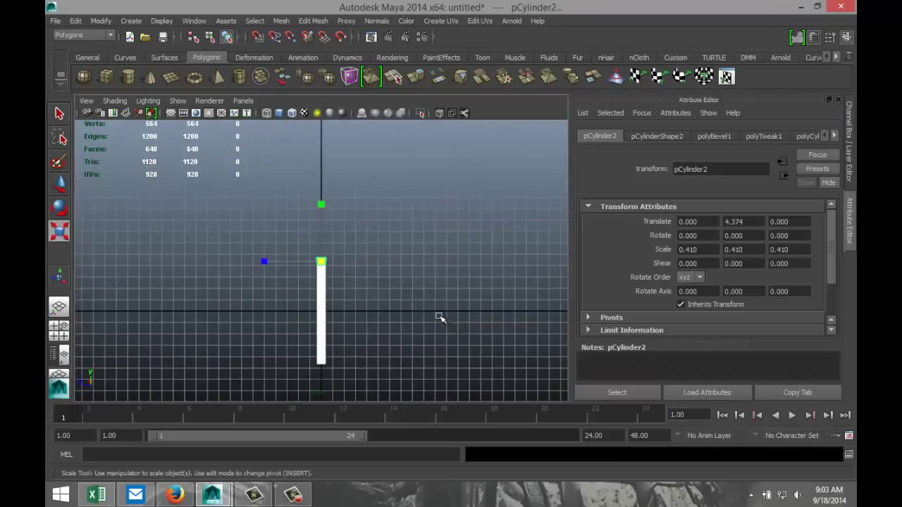
key(w)
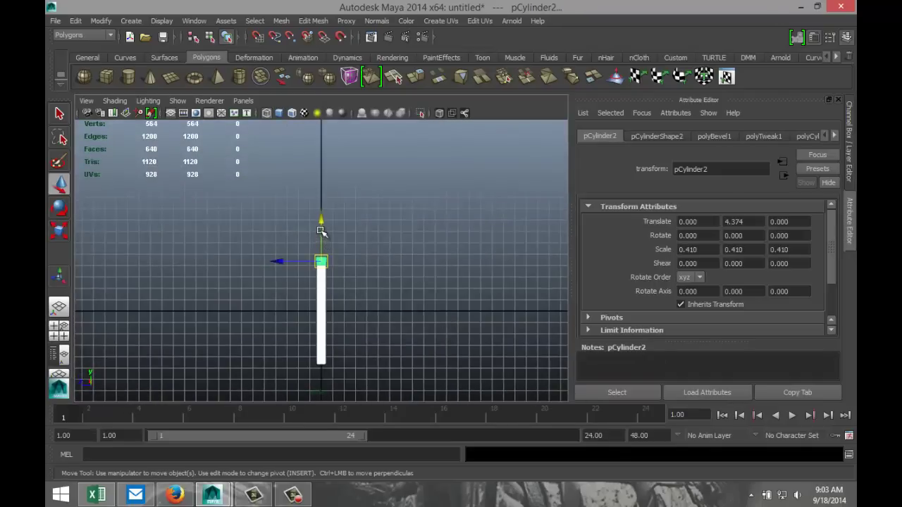
drag(320, 231, 325, 181)
scroll(412, 324, up, 5)
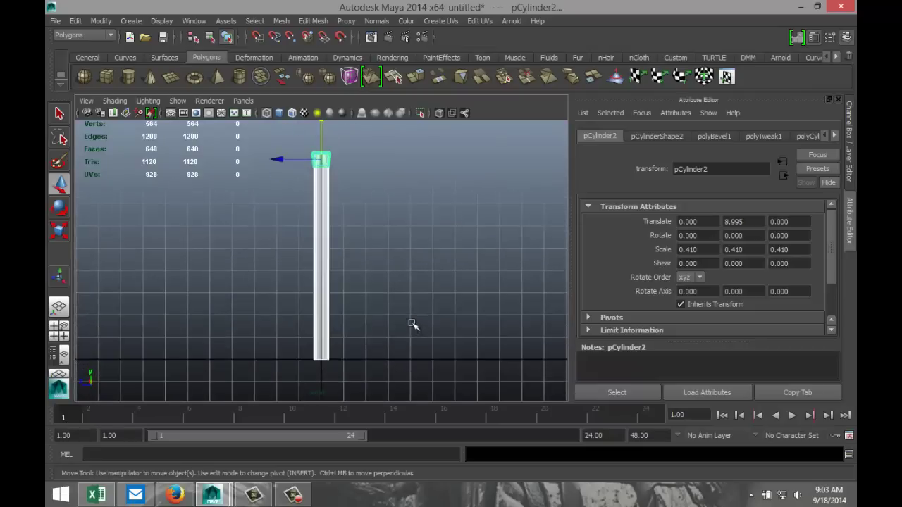
scroll(376, 296, down, 6)
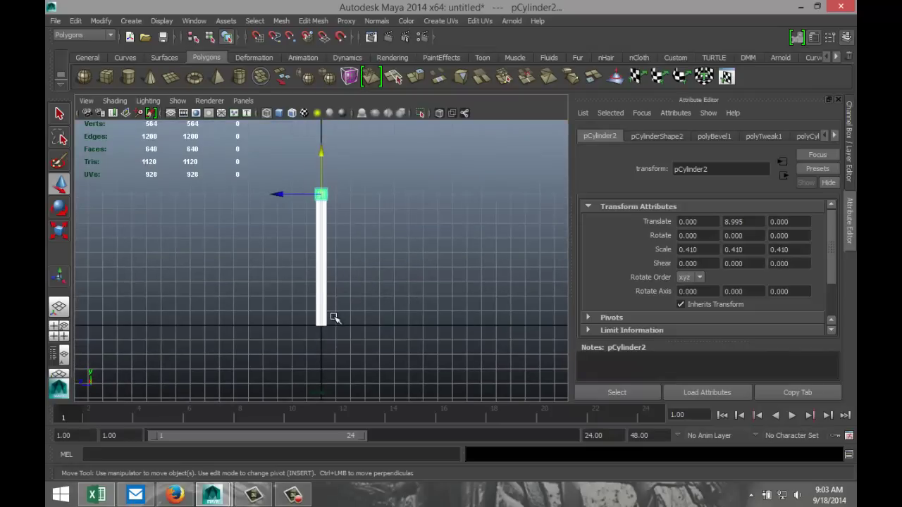
Move the shaft's pivot to its top end and stretch the shaft downward to a Y scale of about 1.370.
right_drag(322, 262, 343, 238)
click(320, 255)
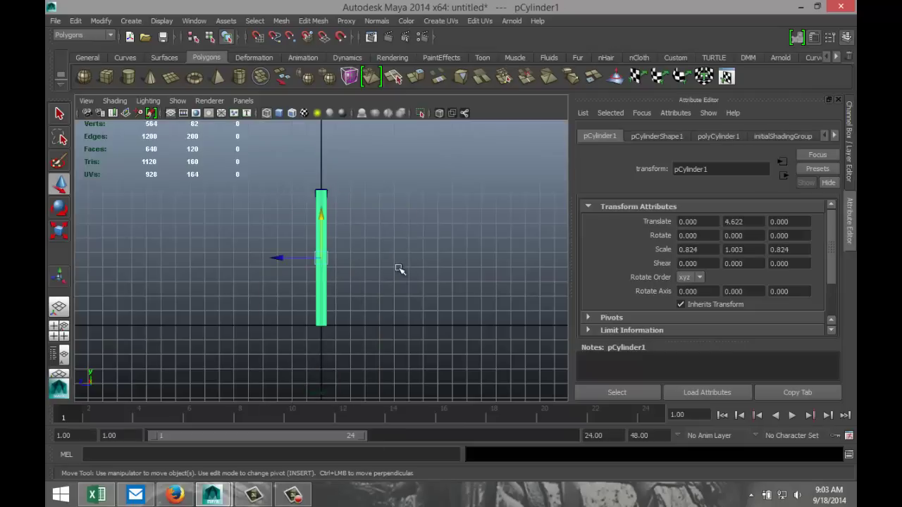
key(Insert)
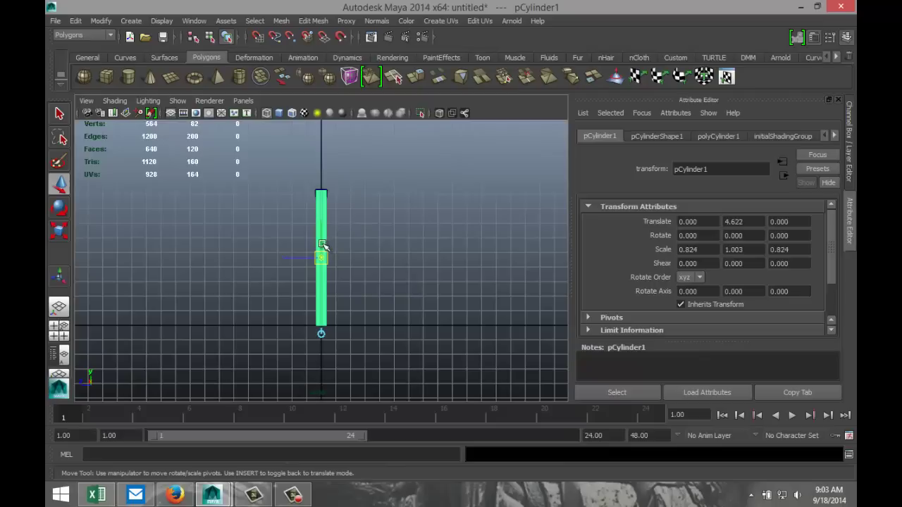
drag(322, 237, 325, 169)
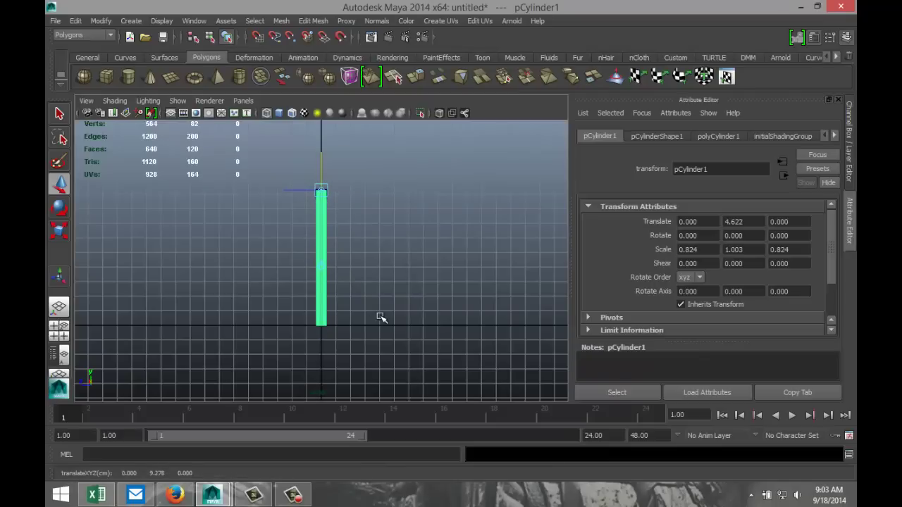
key(r)
drag(322, 133, 323, 111)
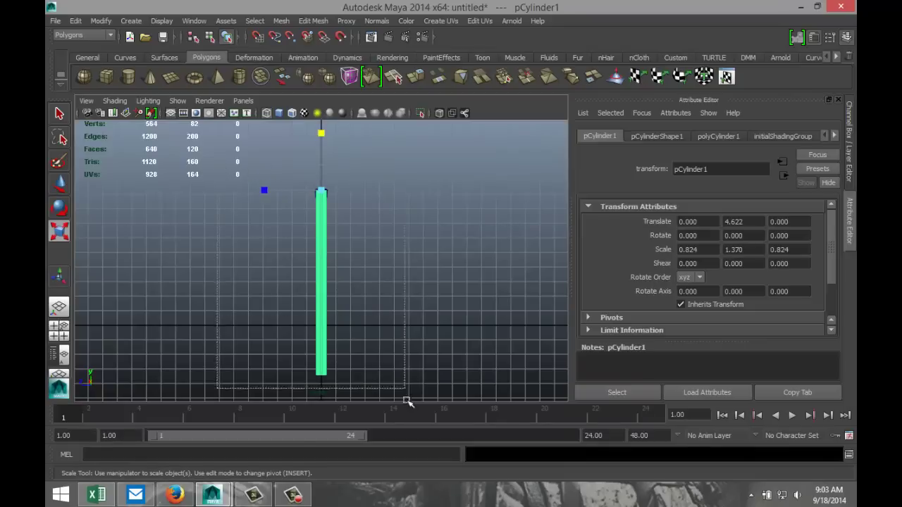
Raise the shaft and cap together until the base sits back on the grid, with the cap at about 12.389 in Y.
key(Up)
key(w)
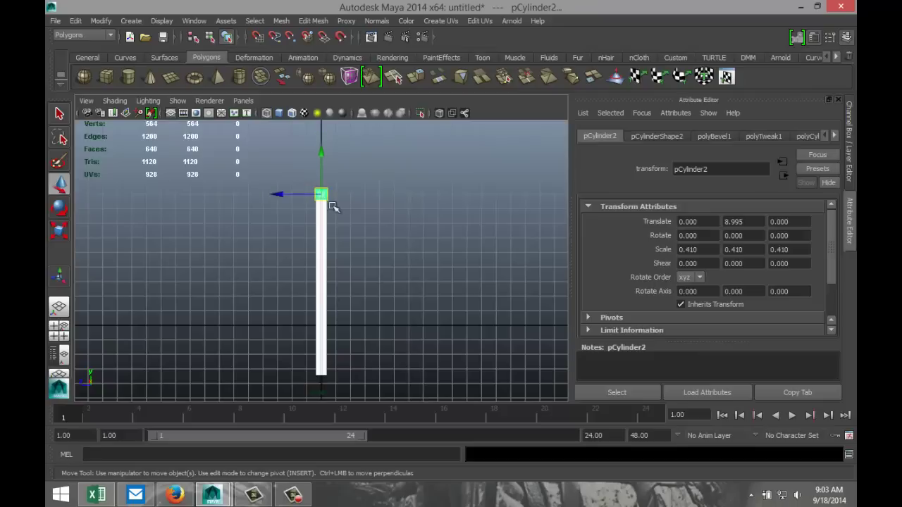
drag(322, 177, 322, 124)
Duplicate the capped pole to about -12.747 in Z, and repeat the duplicate with the same offset for a third pole at -25.493.
click(69, 338)
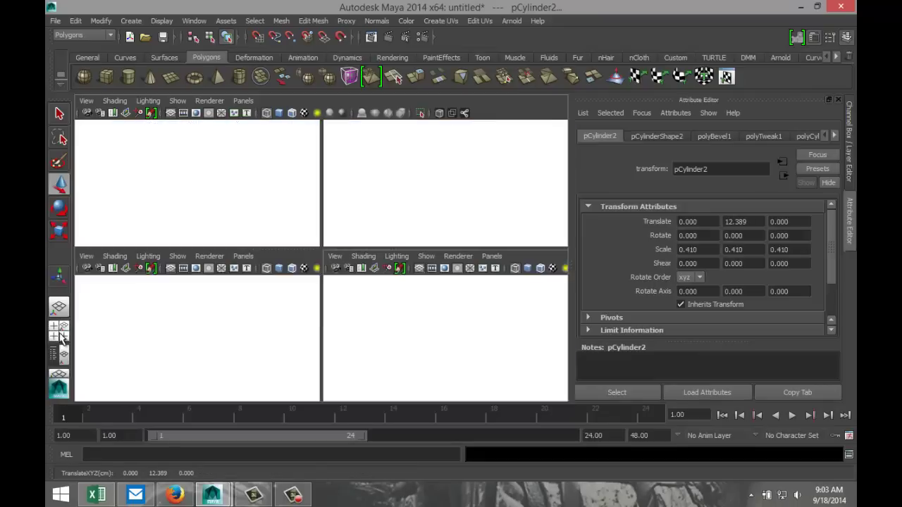
key(space)
scroll(396, 256, down, 5)
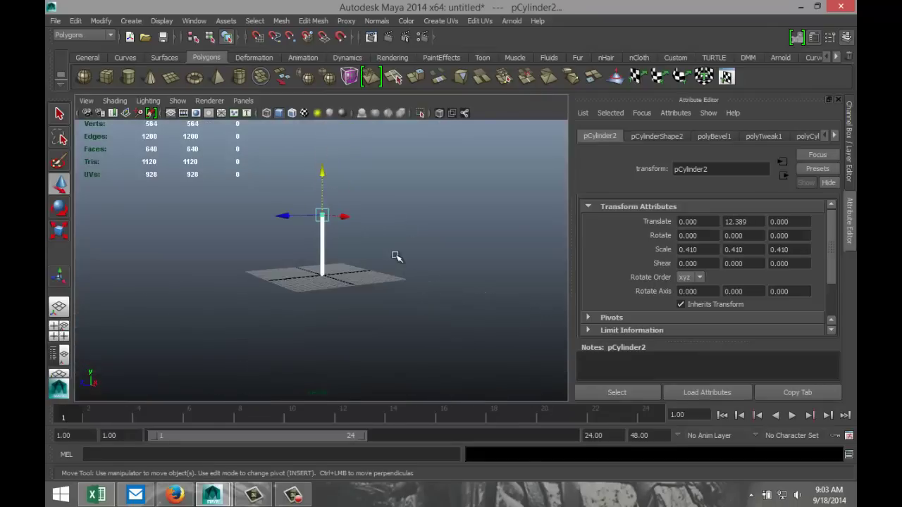
alt+drag(397, 260, 465, 295)
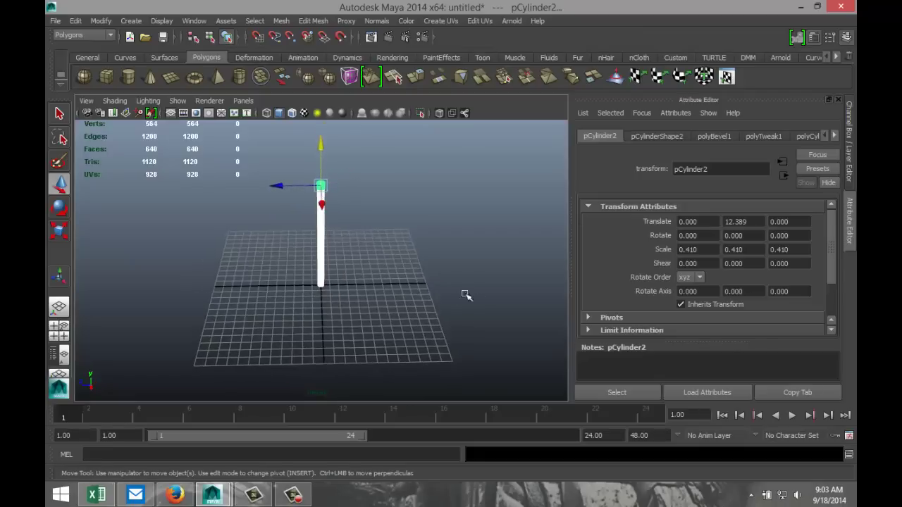
key(ctrl+d)
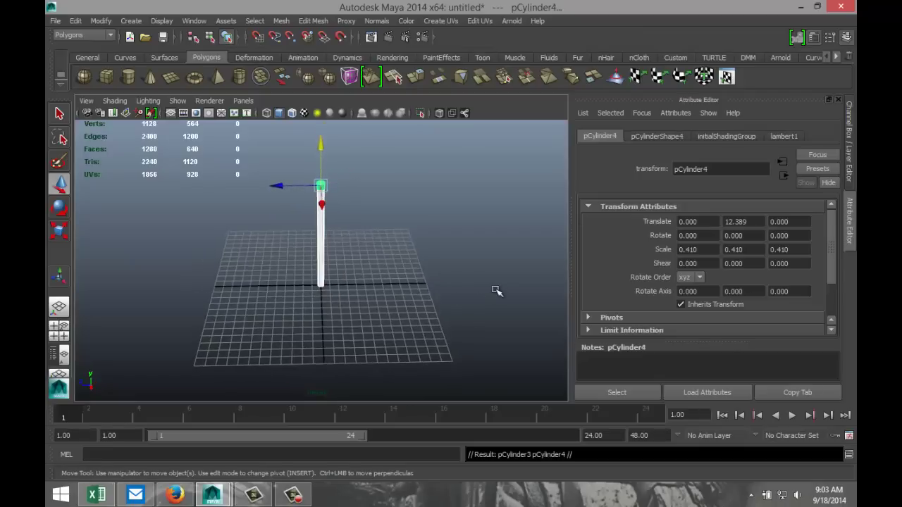
drag(276, 185, 404, 199)
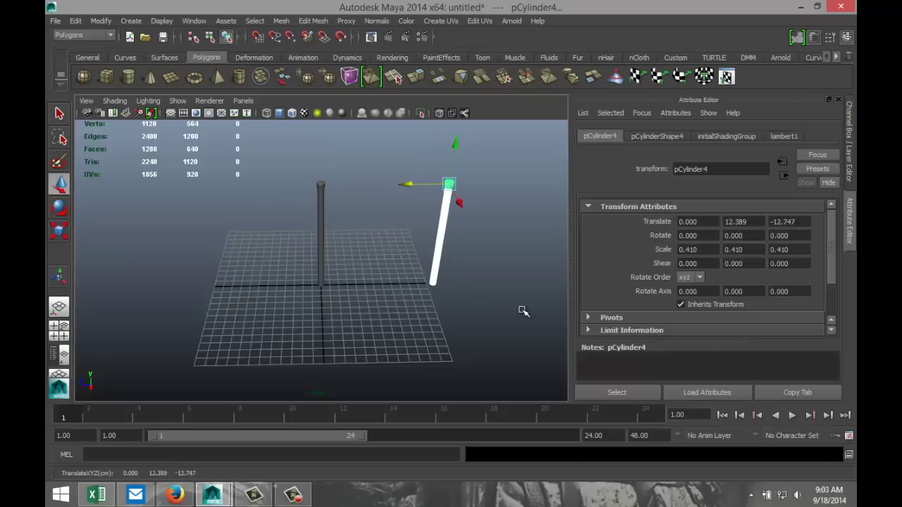
key(shift+d)
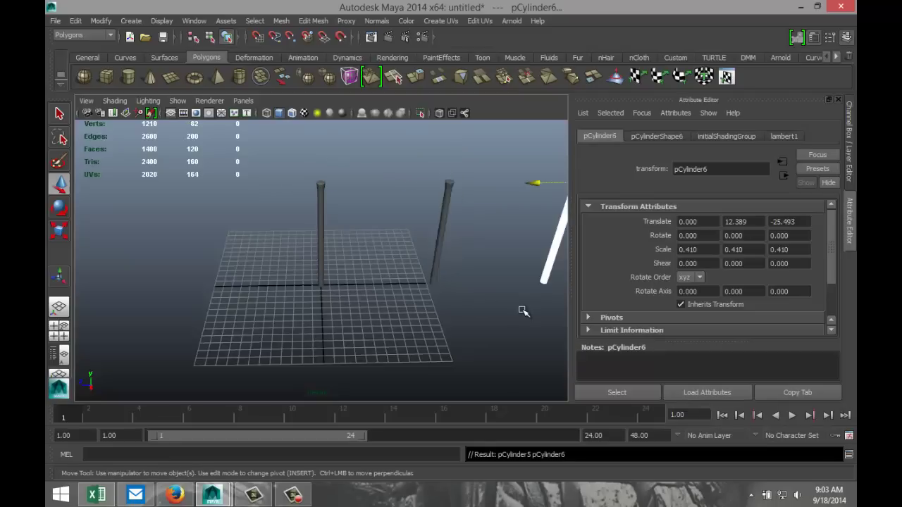
Delete the cap from the top of the middle pole.
alt+middle_drag(423, 322, 302, 349)
alt+drag(301, 349, 354, 328)
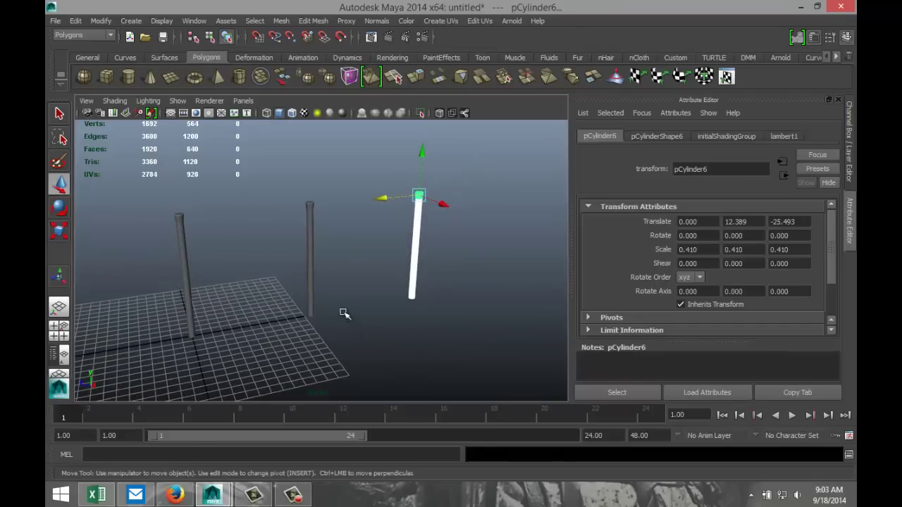
alt+drag(353, 295, 364, 328)
scroll(365, 329, up, 5)
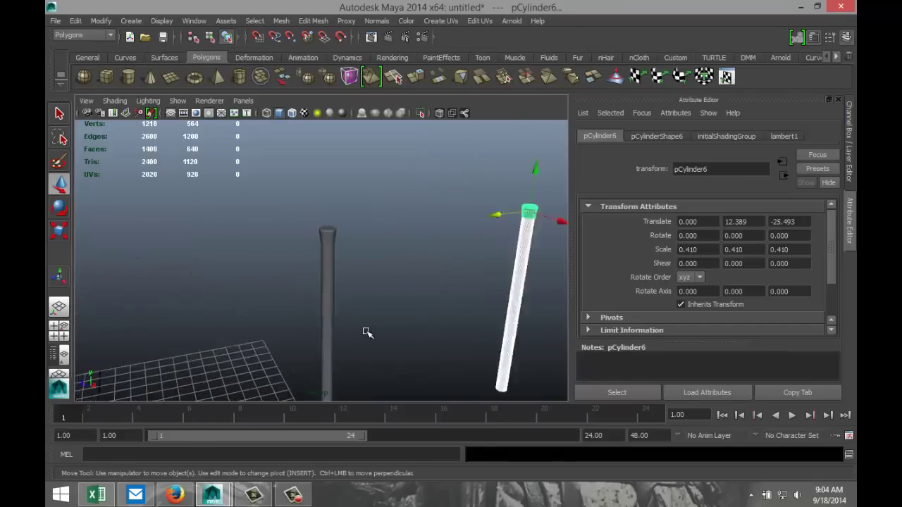
click(332, 221)
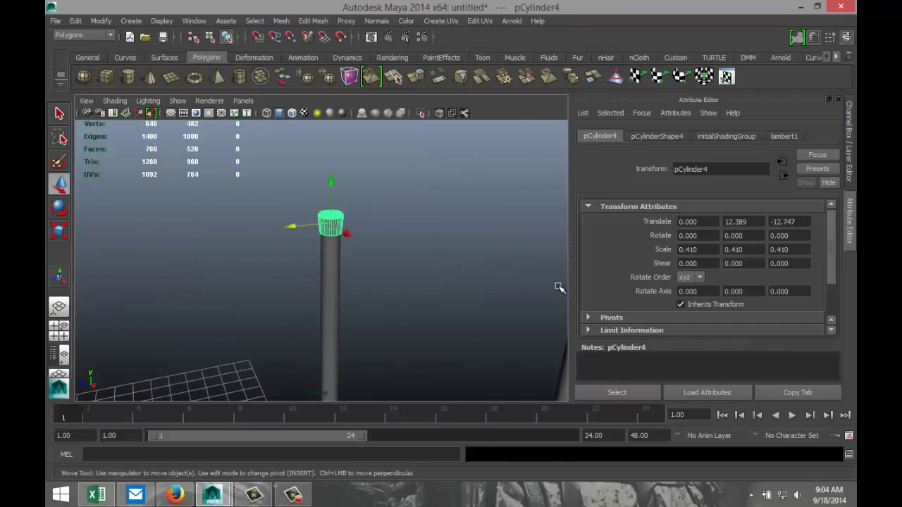
key(Delete)
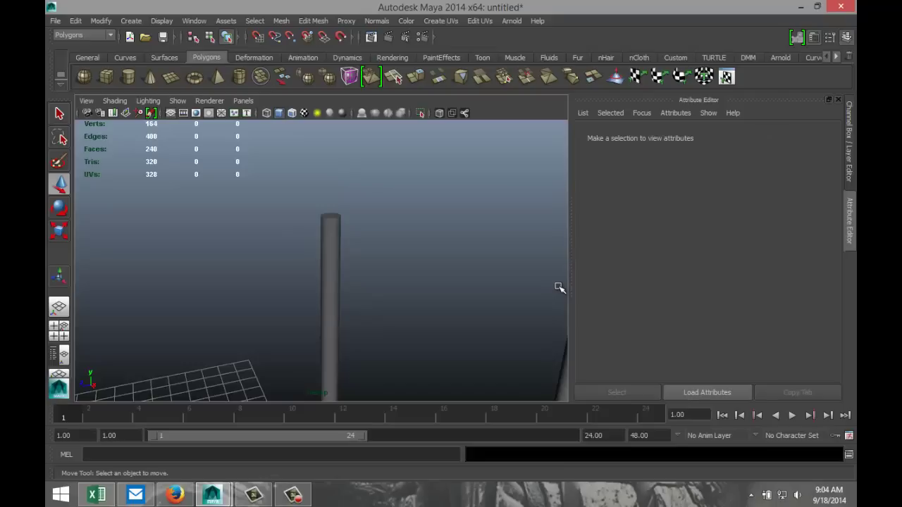
scroll(451, 306, down, 5)
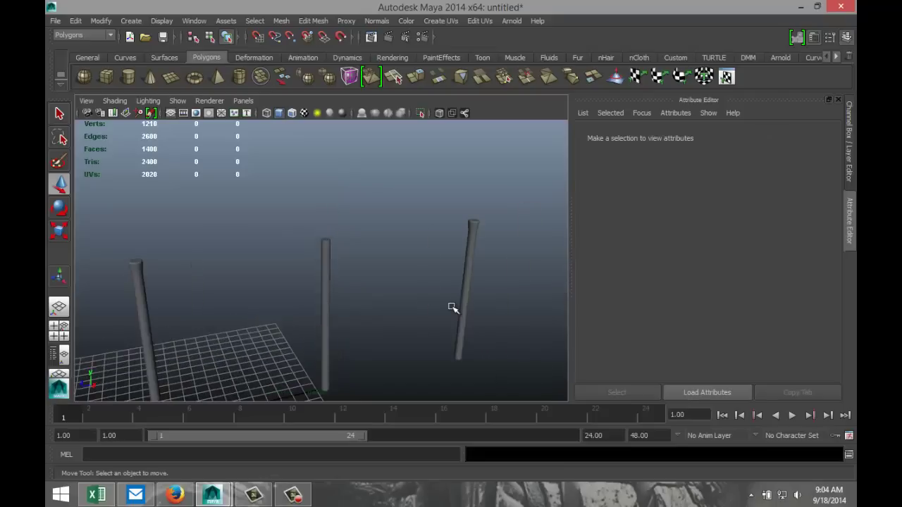
Create a polygon pipe on the grid beside the first pole, about 2.271 in radius and 3.646 high.
scroll(413, 318, down, 2)
alt+drag(383, 343, 358, 322)
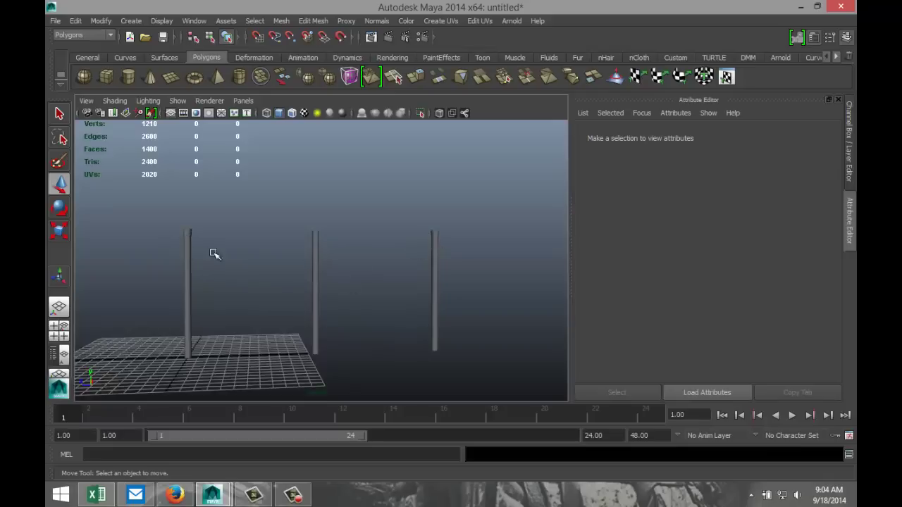
scroll(186, 203, down, 2)
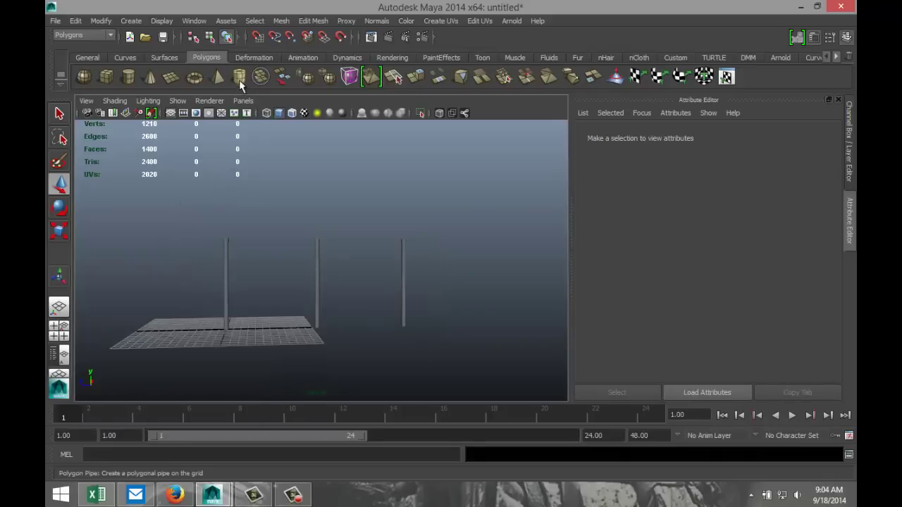
click(241, 83)
alt+drag(267, 259, 271, 300)
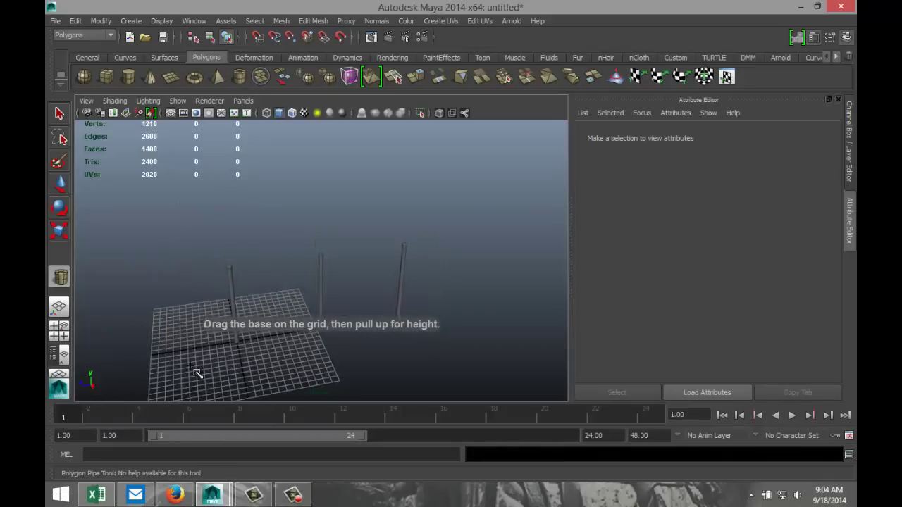
drag(192, 373, 210, 346)
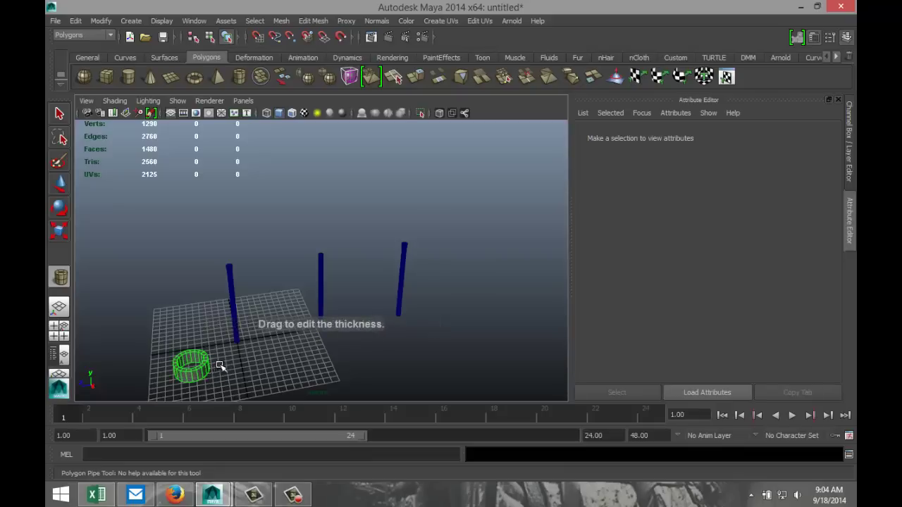
scroll(219, 367, up, 5)
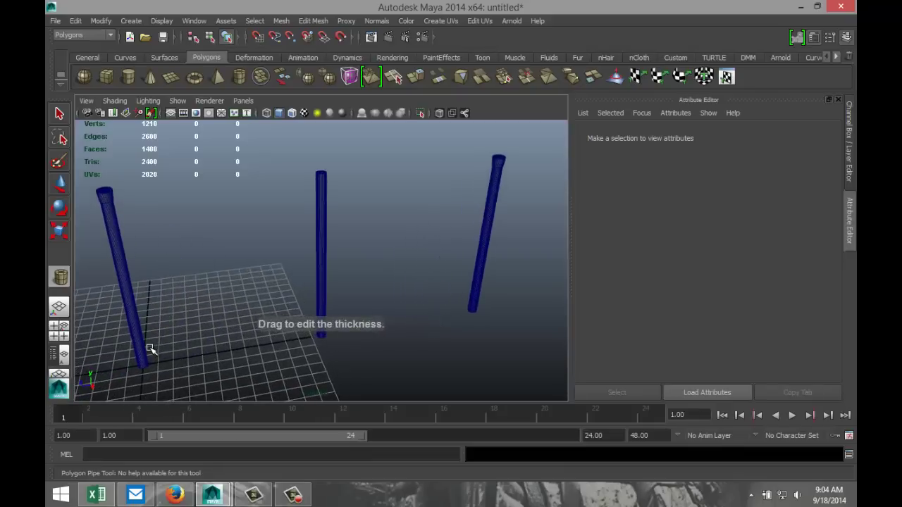
scroll(286, 285, up, 4)
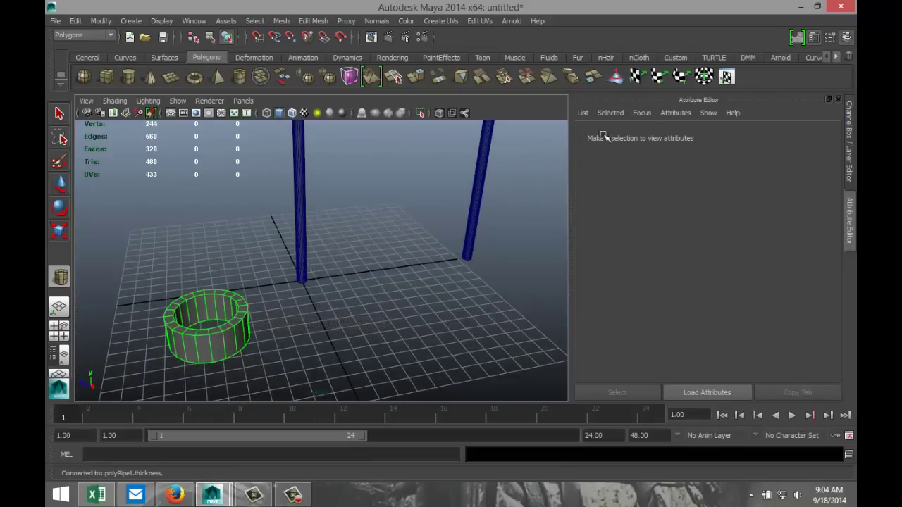
key(w)
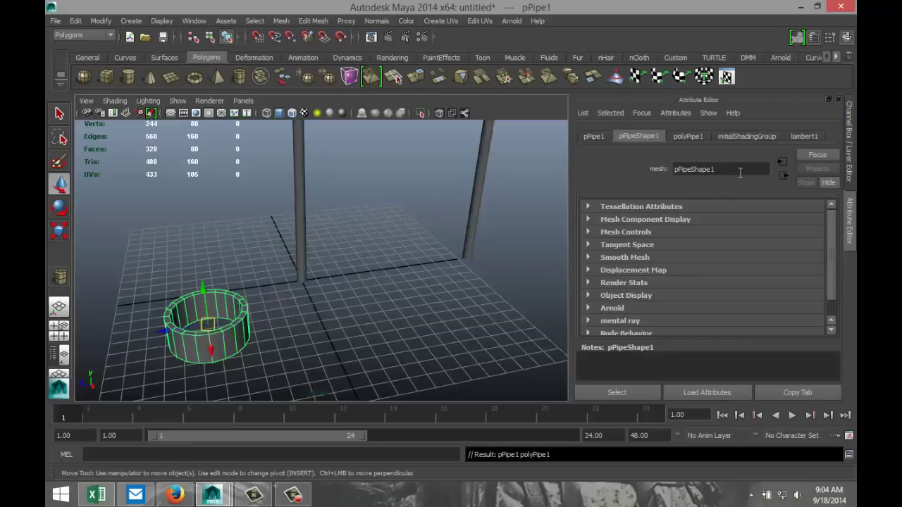
Set the pipe's axis subdivisions to 40 and its thickness to 0.100.
click(688, 136)
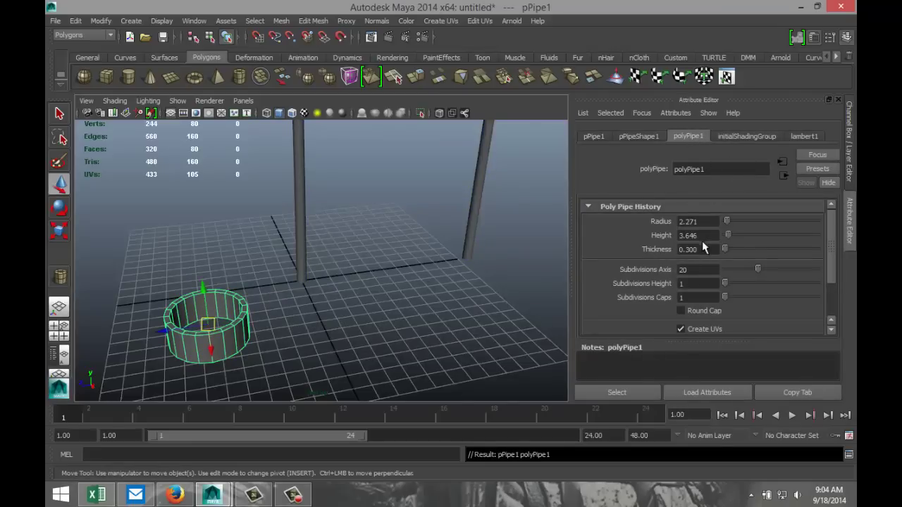
click(707, 270)
text(40)
key(Return)
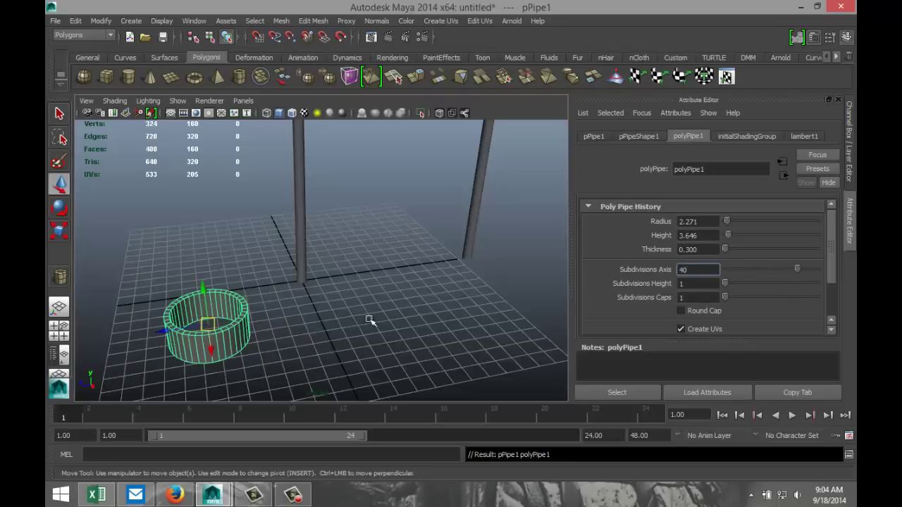
click(707, 249)
text(0.100)
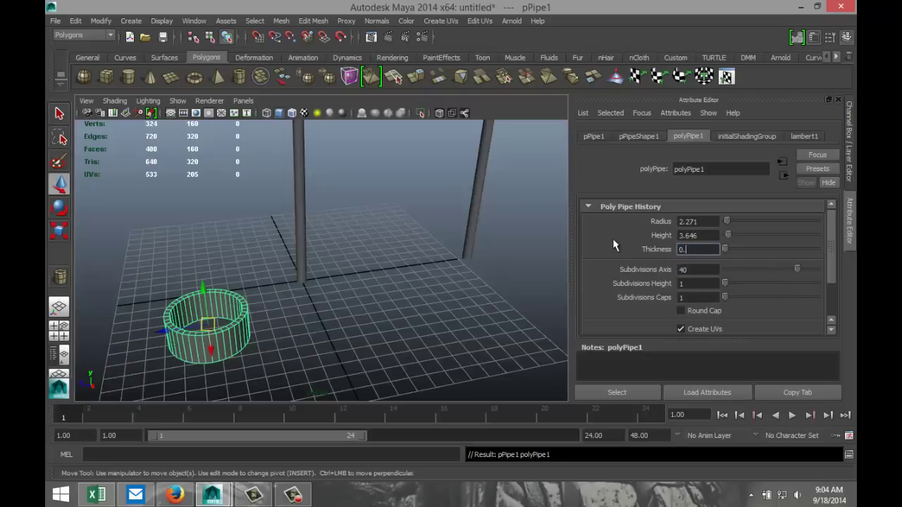
key(Return)
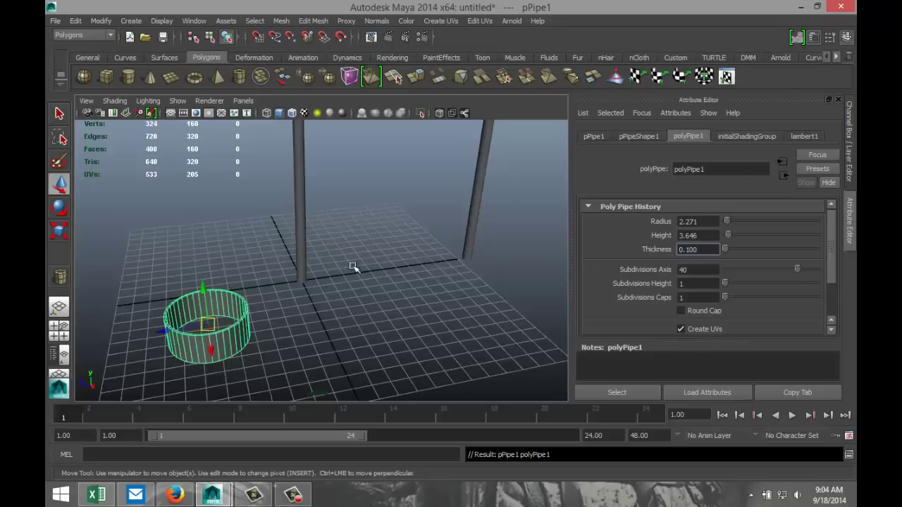
In the top view, delete the faces of four adjacent segments on the pipe's +X side to open a gap in the ring.
click(58, 337)
key(space)
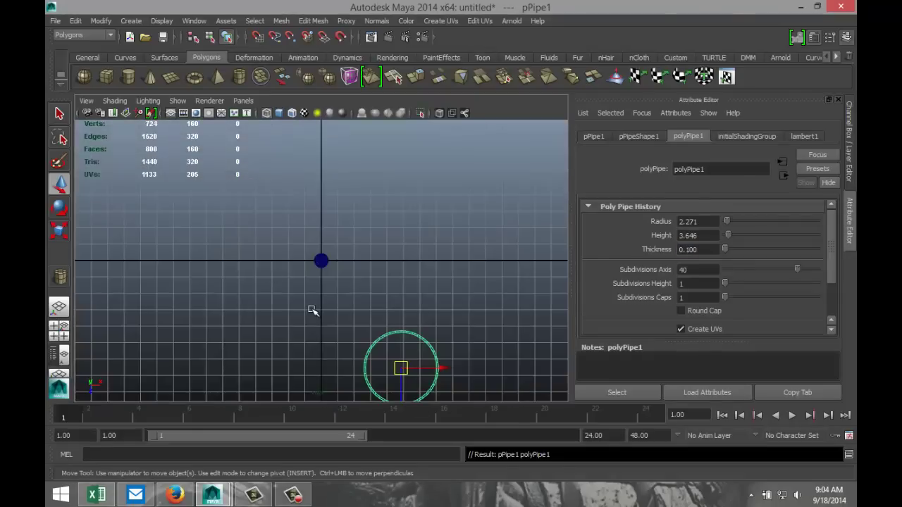
key(f)
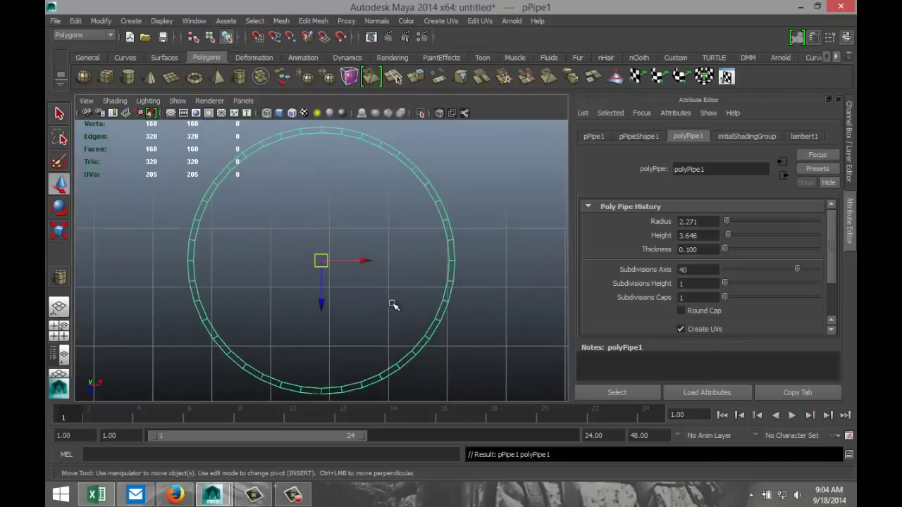
right_click(450, 255)
click(454, 256)
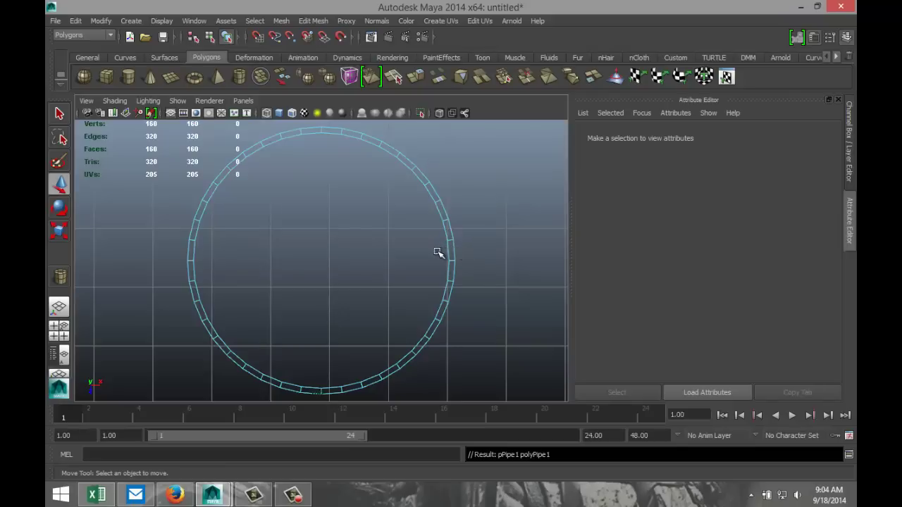
drag(432, 253, 477, 272)
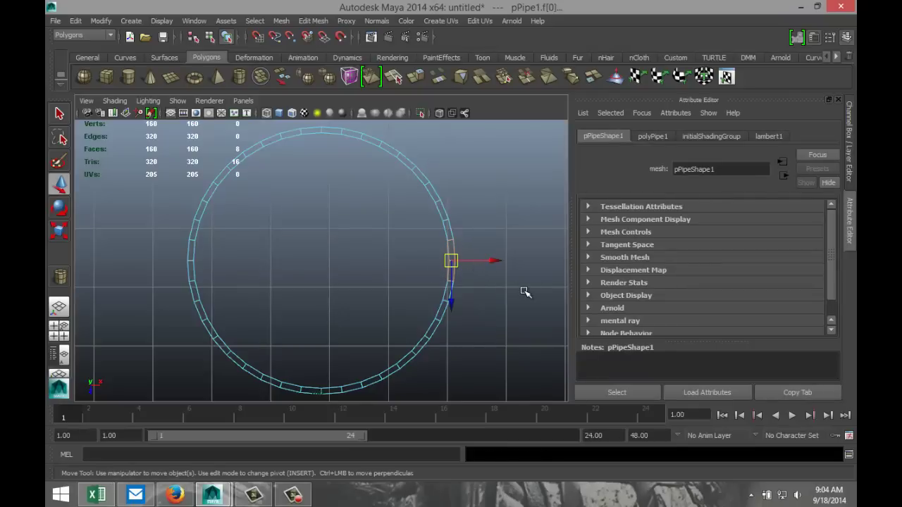
key(Delete)
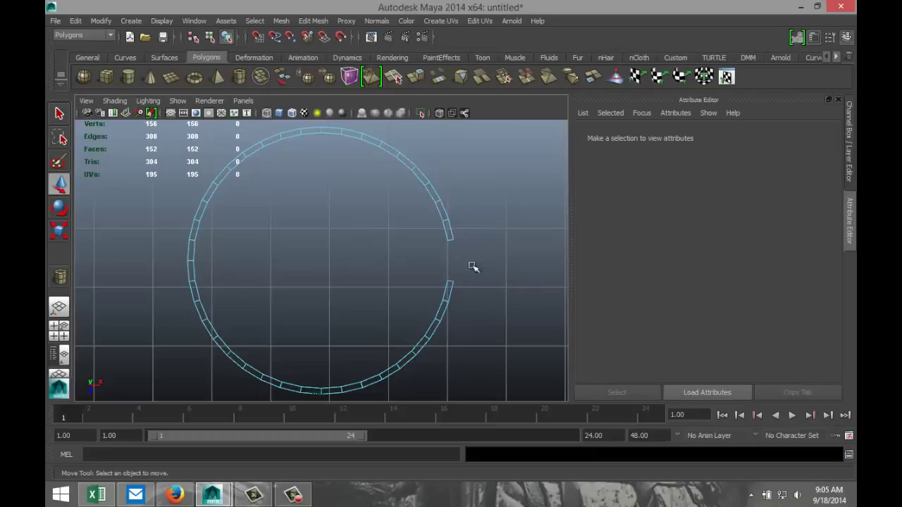
drag(430, 236, 486, 287)
key(Delete)
Extrude the two outer faces bordering the ring's gap and pull them outward along X to form two parallel flanges.
click(60, 331)
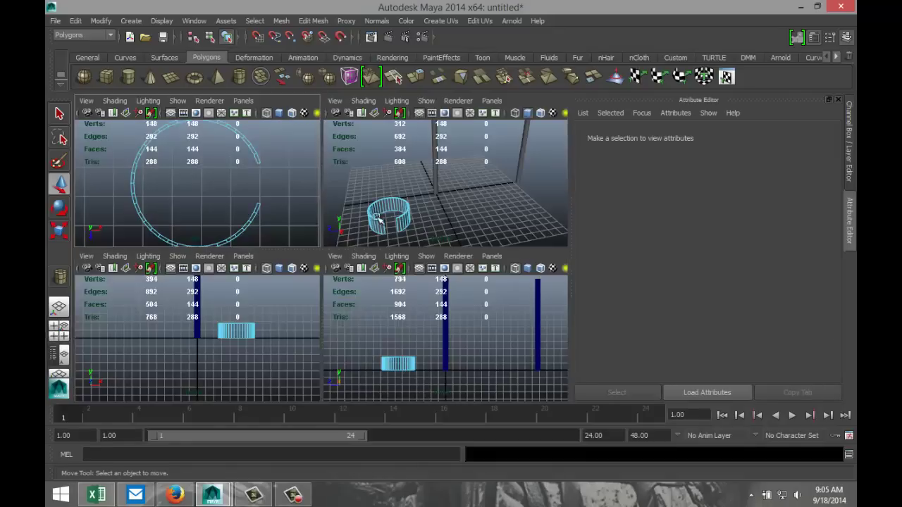
key(space)
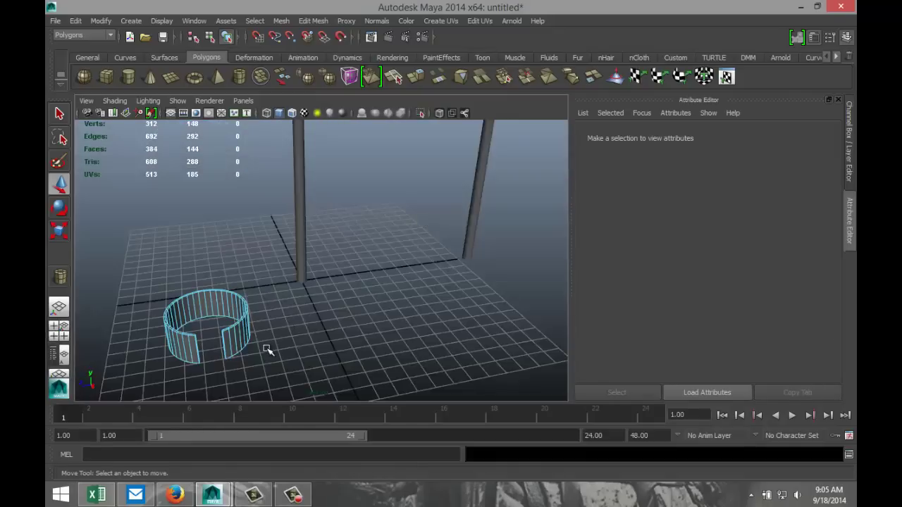
scroll(264, 350, up, 2)
alt+middle_drag(264, 350, 364, 287)
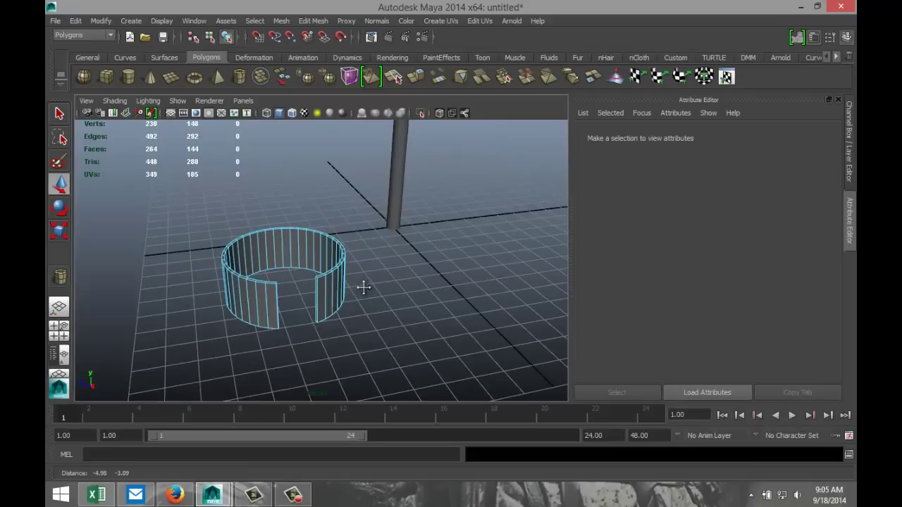
click(273, 313)
shift+click(318, 312)
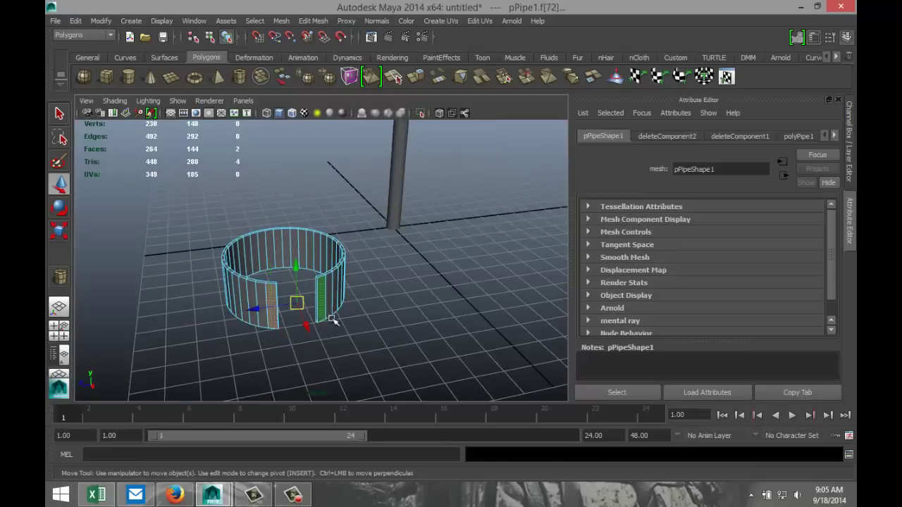
click(310, 21)
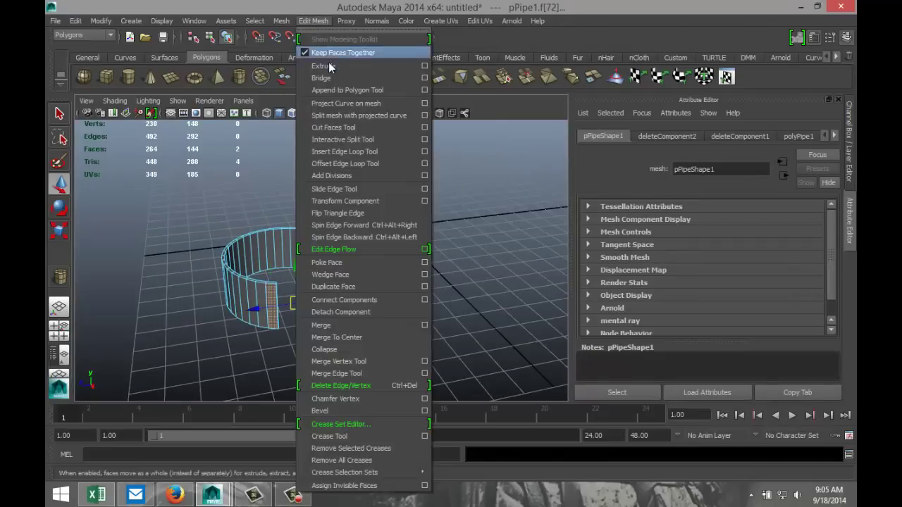
click(329, 64)
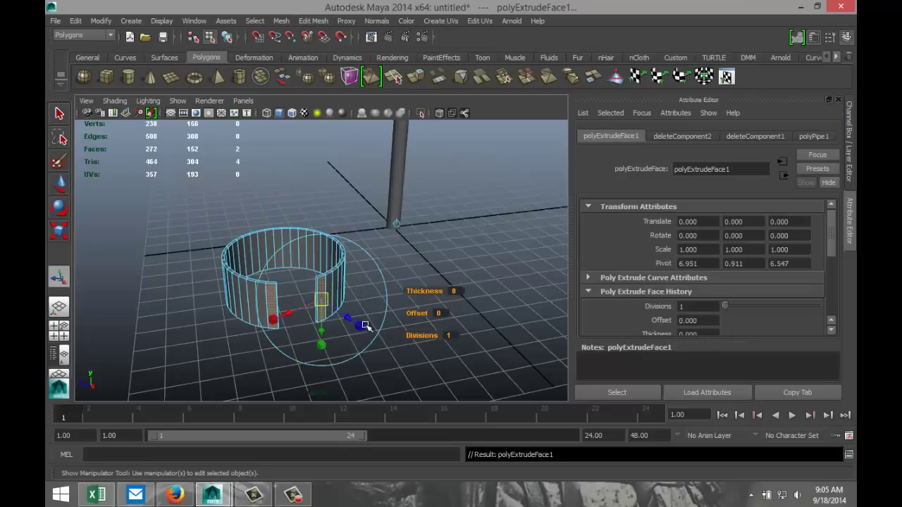
alt+drag(368, 328, 430, 336)
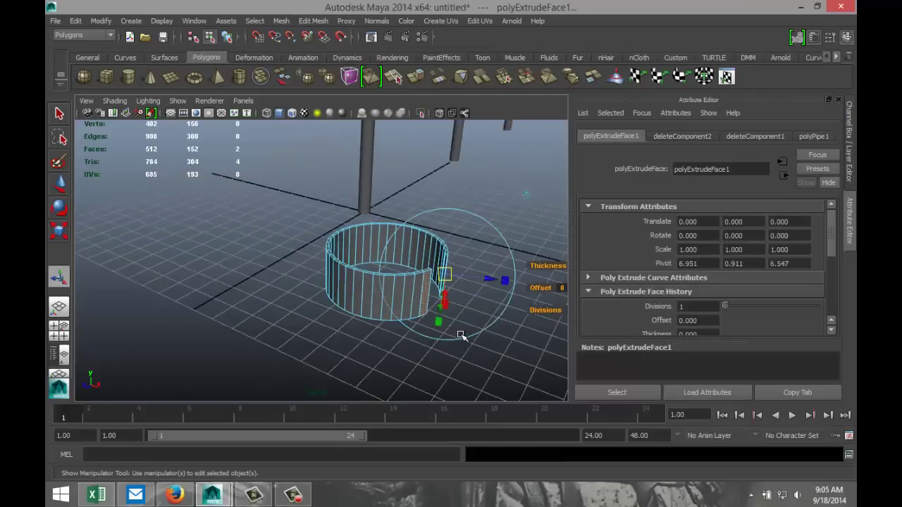
key(w)
drag(475, 296, 524, 337)
alt+drag(449, 365, 362, 356)
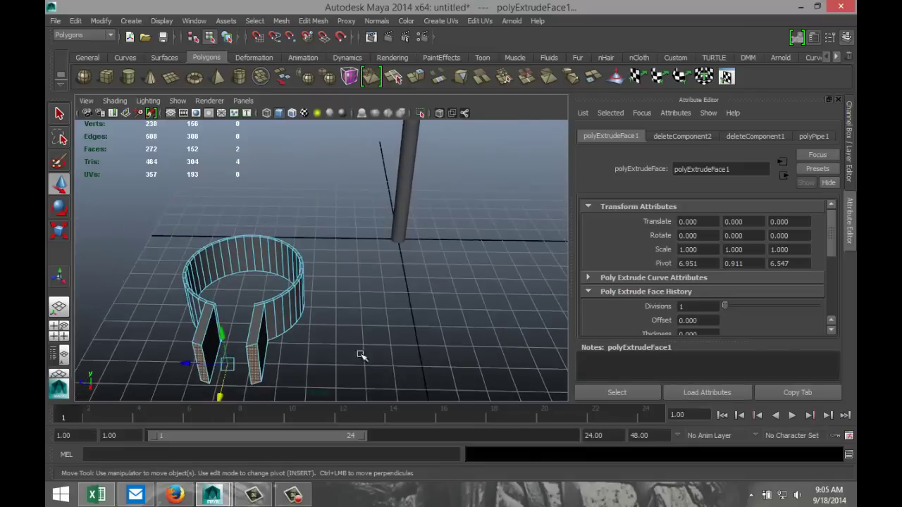
Try to thin the flanges in the top view by scaling one outer edge of each to about 0.922 in Z.
click(67, 334)
key(space)
scroll(394, 280, down, 3)
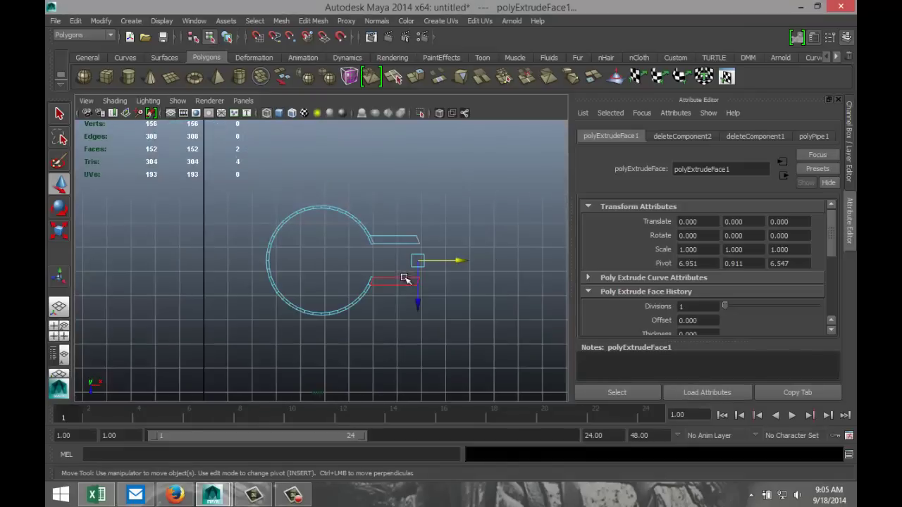
scroll(443, 300, up, 2)
scroll(451, 303, up, 2)
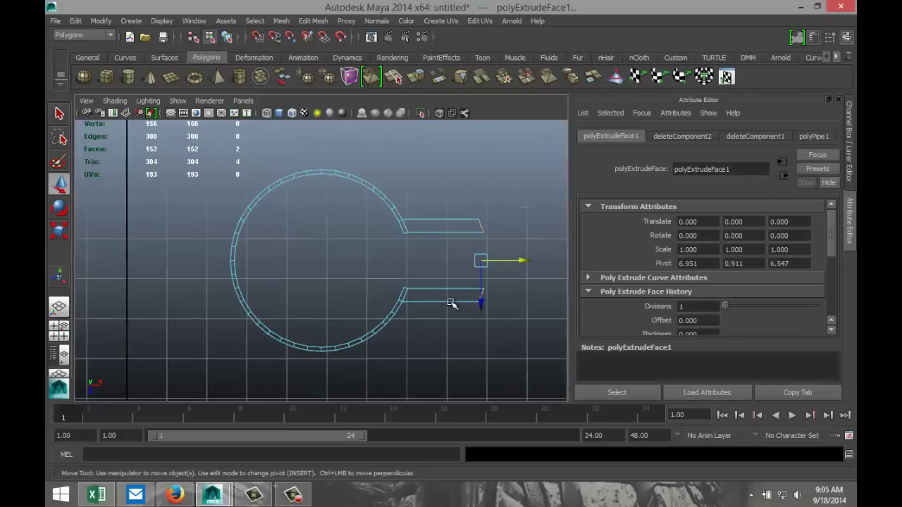
scroll(450, 303, down, 2)
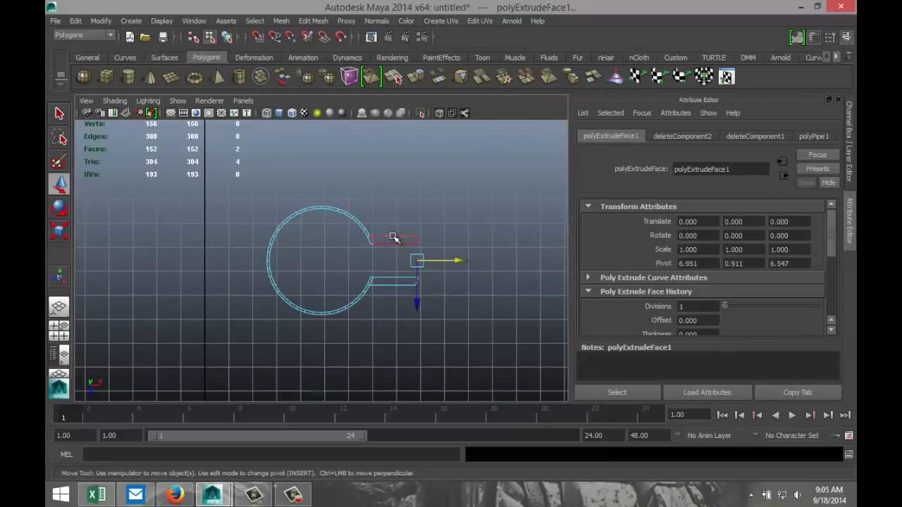
right_drag(393, 237, 392, 203)
click(391, 237)
shift+click(400, 282)
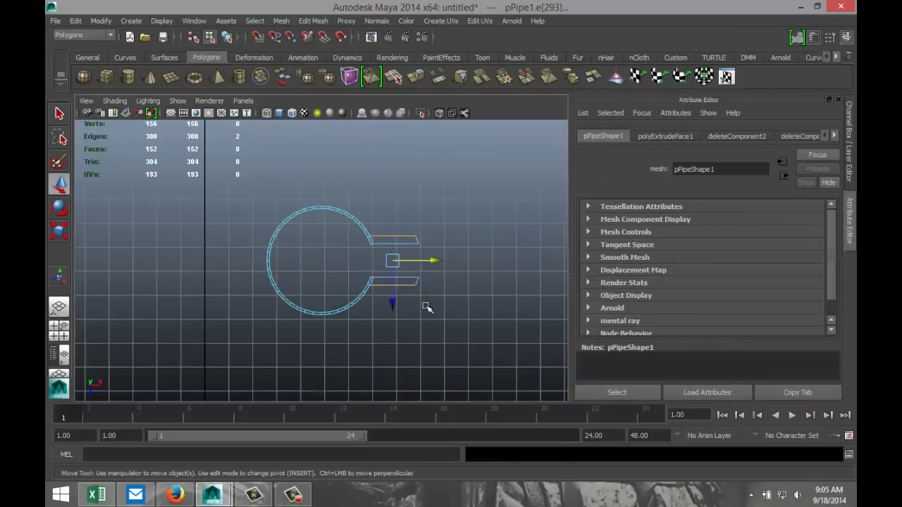
key(r)
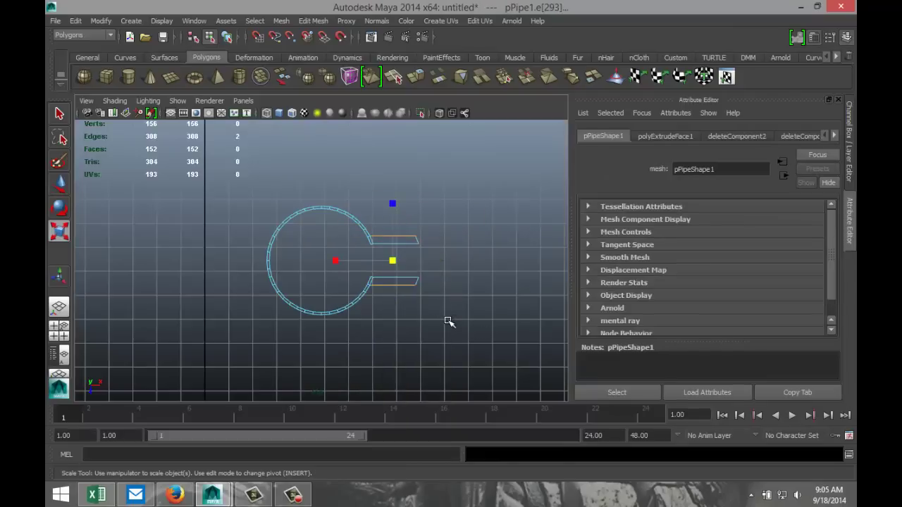
click(393, 203)
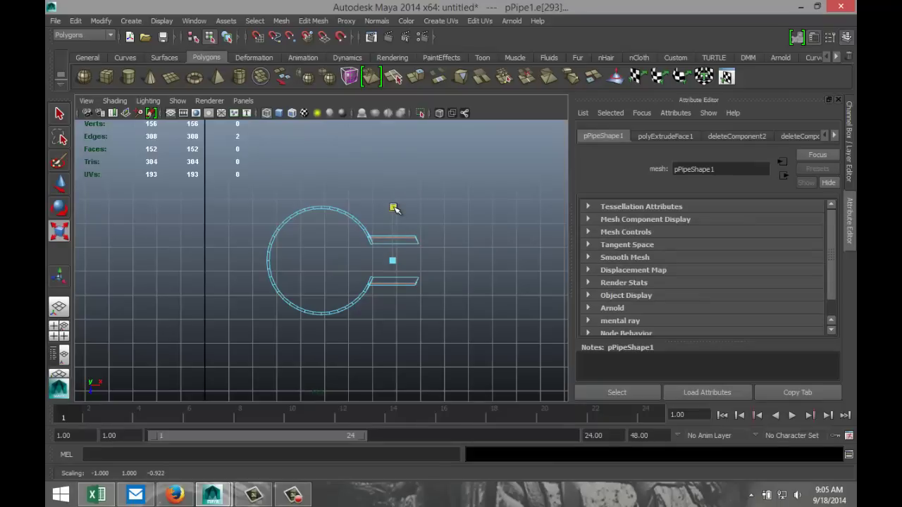
key(ctrl+z)
Select both long outer edges of each flange and scale them toward each other to about 0.911 in Z.
click(396, 234)
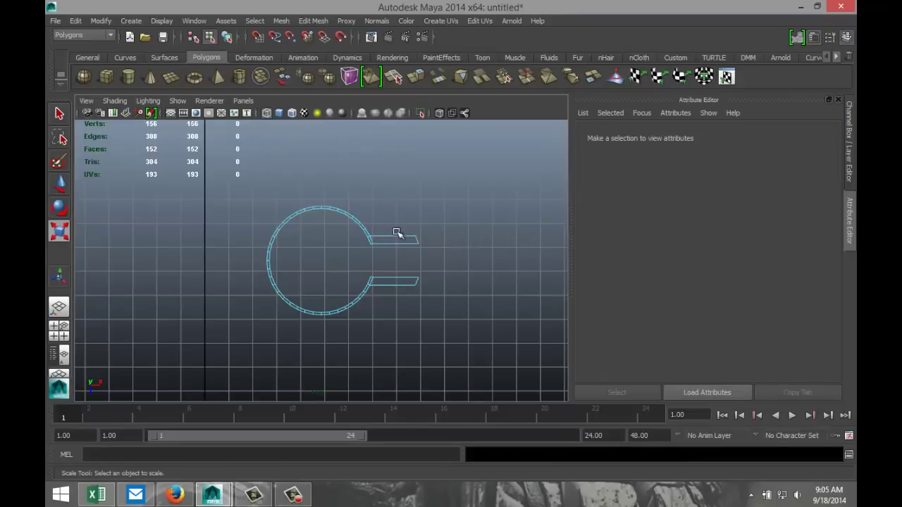
click(401, 241)
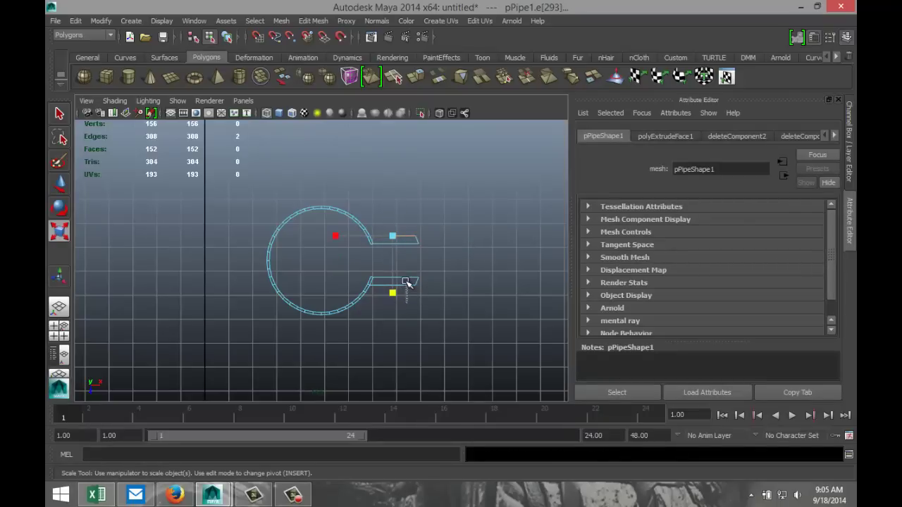
shift+click(406, 282)
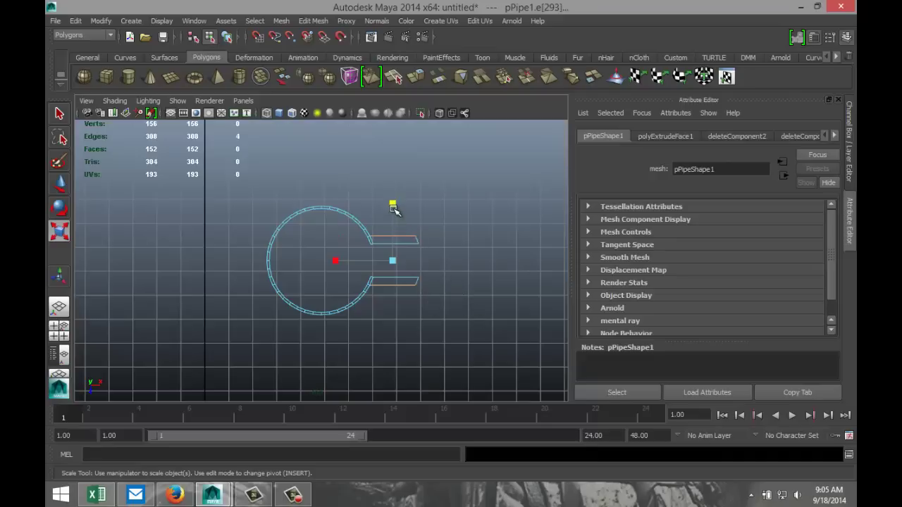
drag(395, 209, 395, 210)
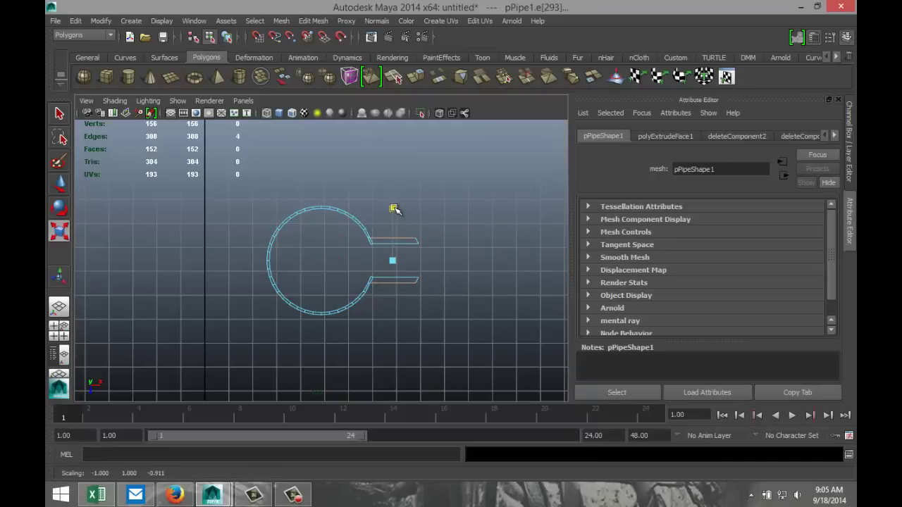
click(60, 331)
key(space)
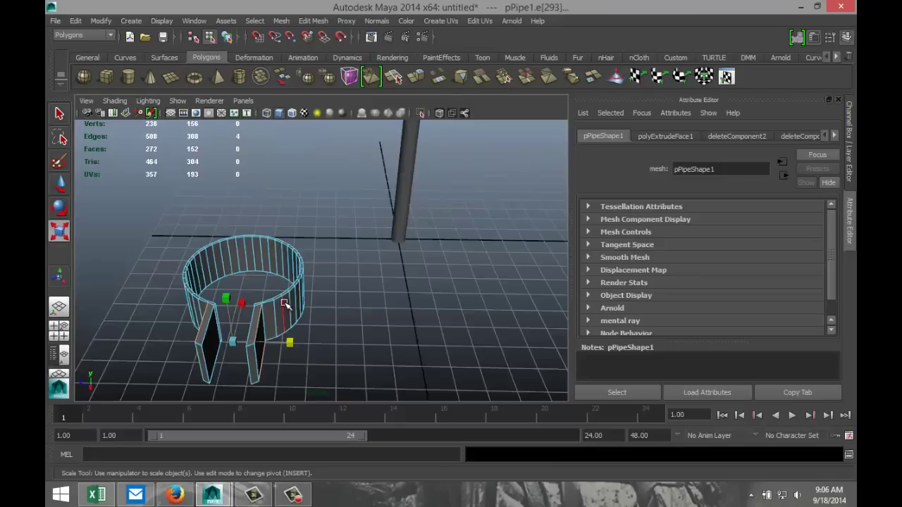
Return to object mode, select the split-ring clamp and display its transform attributes.
right_click(285, 303)
right_drag(284, 303, 341, 216)
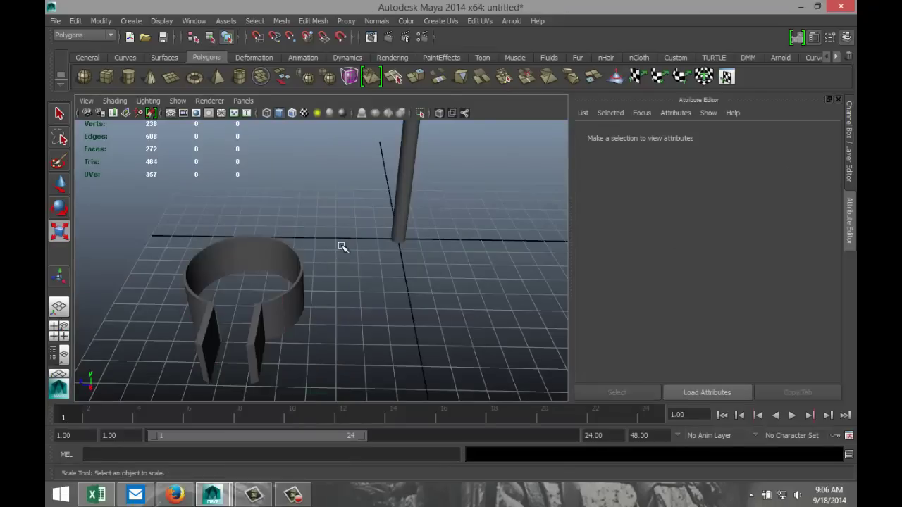
click(295, 303)
scroll(376, 314, down, 5)
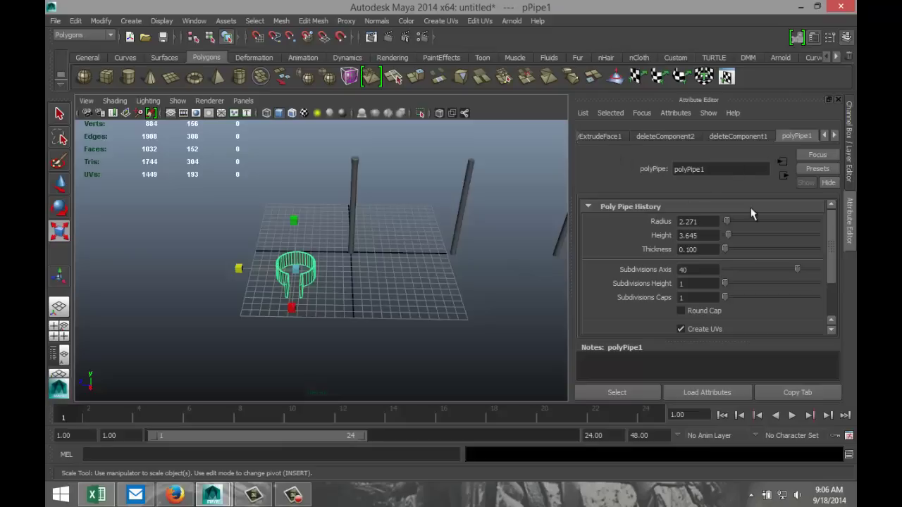
click(838, 135)
click(838, 136)
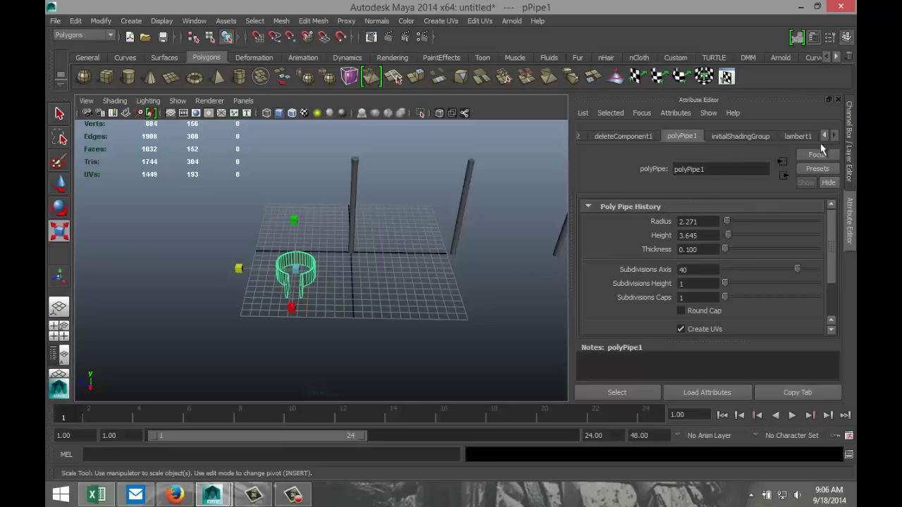
click(823, 136)
click(824, 136)
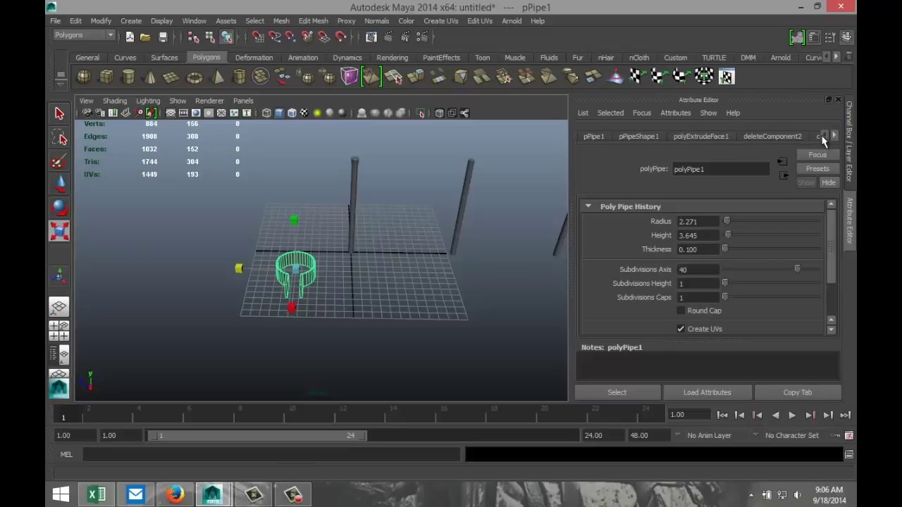
click(634, 136)
click(593, 137)
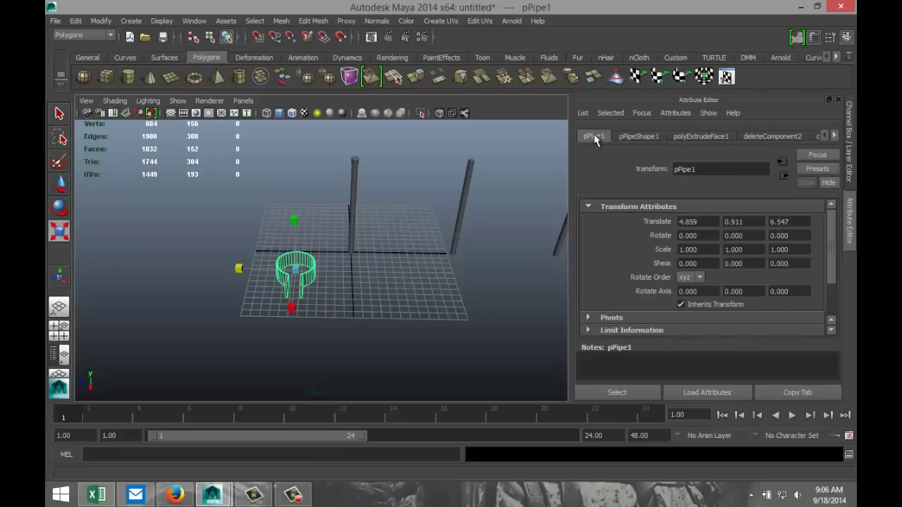
Set the clamp's X, Y and Z translation to 0 to place it at the origin around the first pole.
click(708, 221)
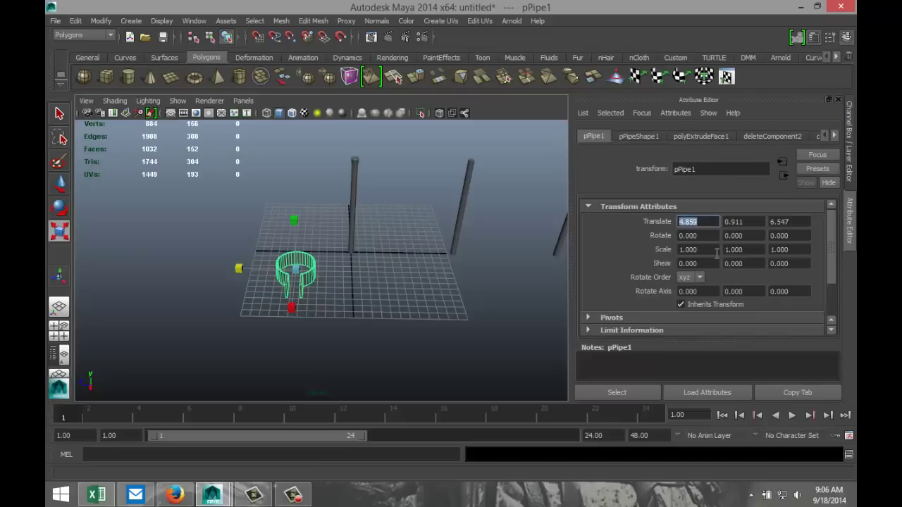
text(0)
click(751, 222)
text(0)
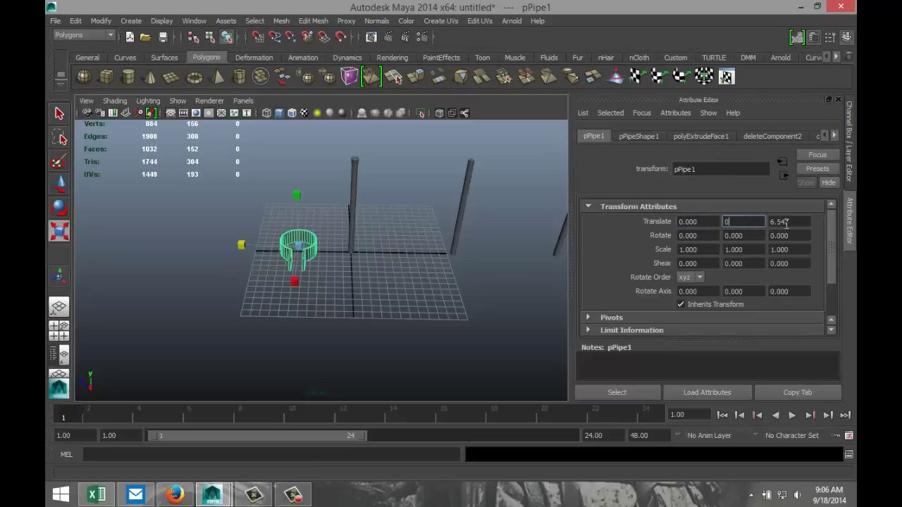
click(773, 222)
text(0)
click(415, 348)
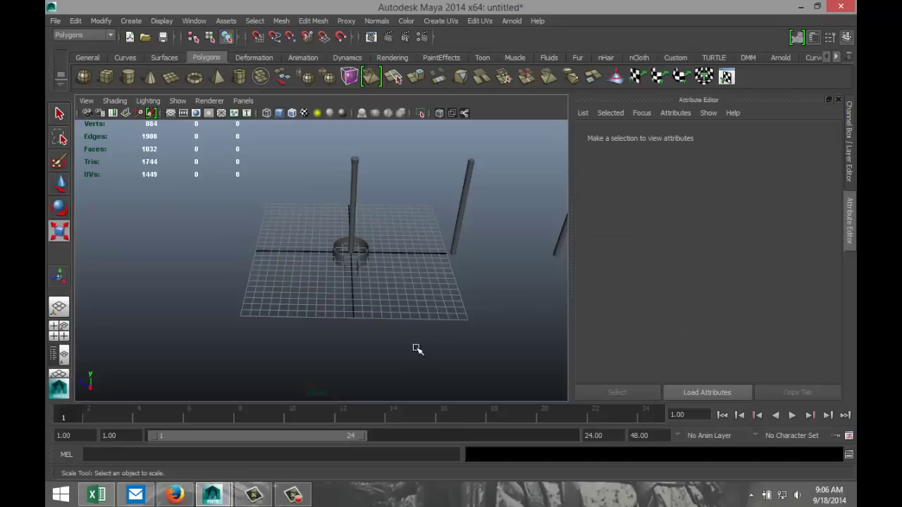
Raise the clamp along Y to about 11.064, near the top of the first pole.
click(363, 255)
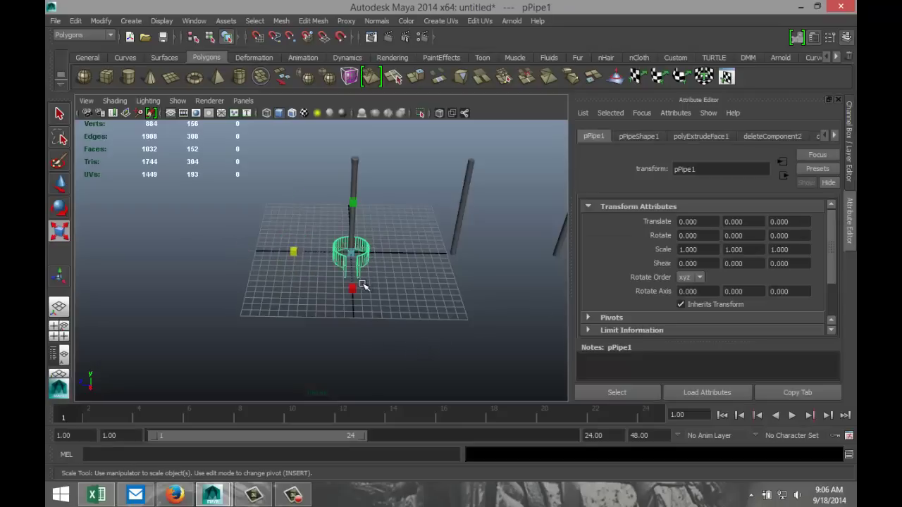
key(w)
drag(355, 217, 355, 130)
key(f)
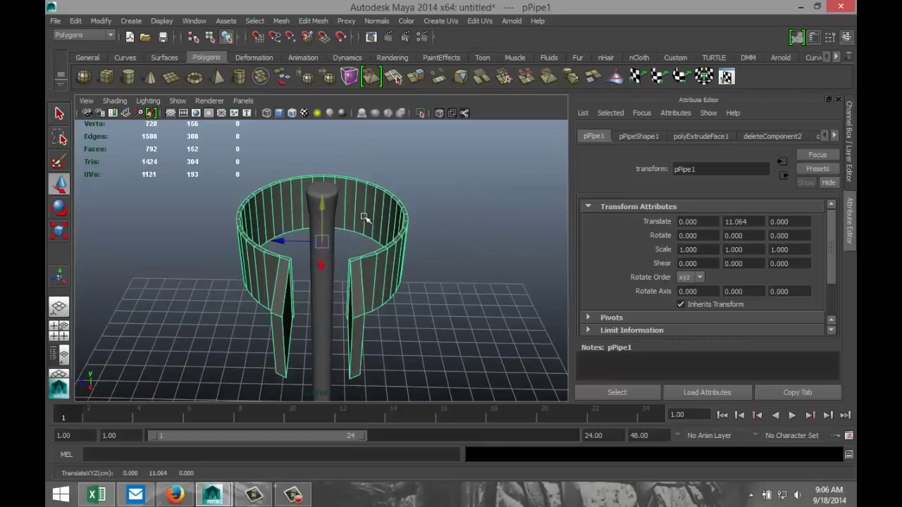
Scale the clamp down uniformly to about 0.159 so that it fits tightly around the pole.
key(r)
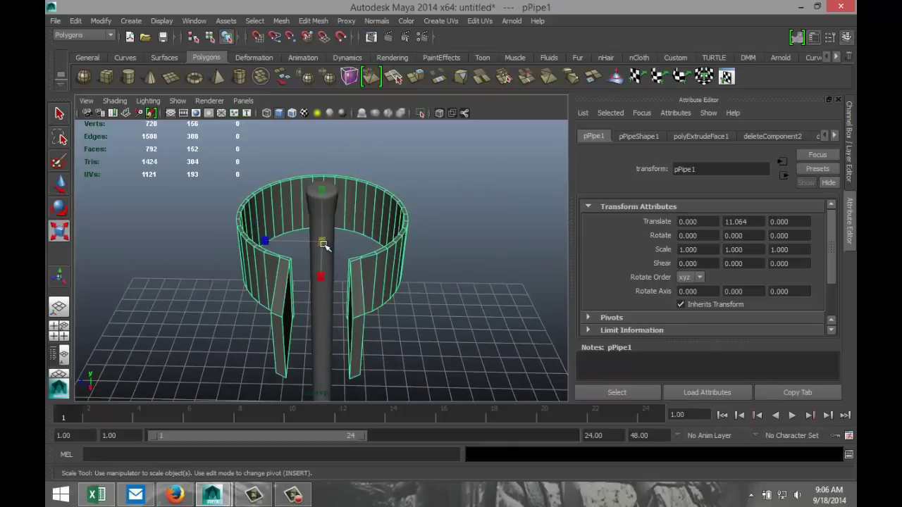
drag(321, 243, 184, 251)
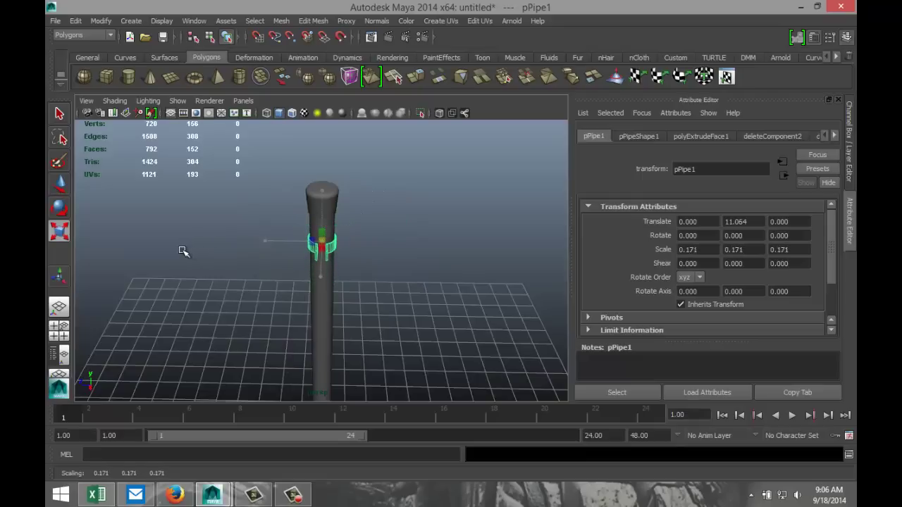
click(59, 328)
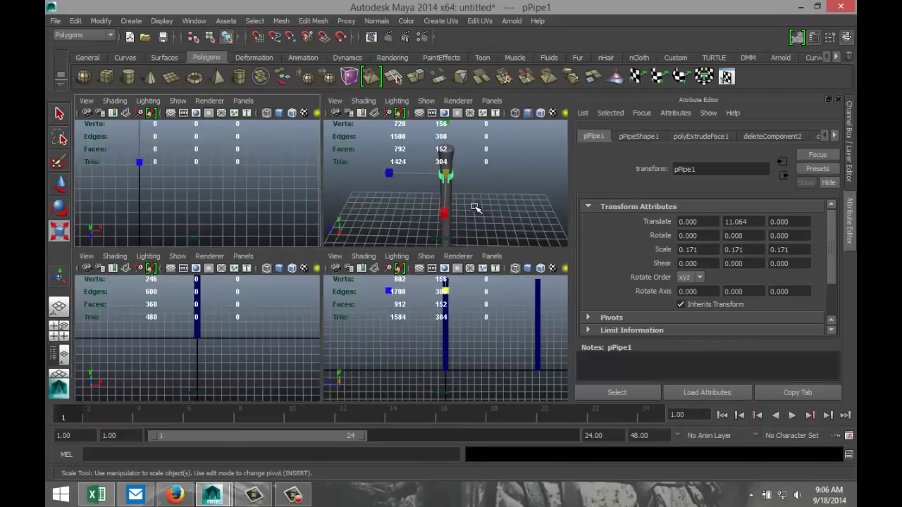
key(space)
key(f)
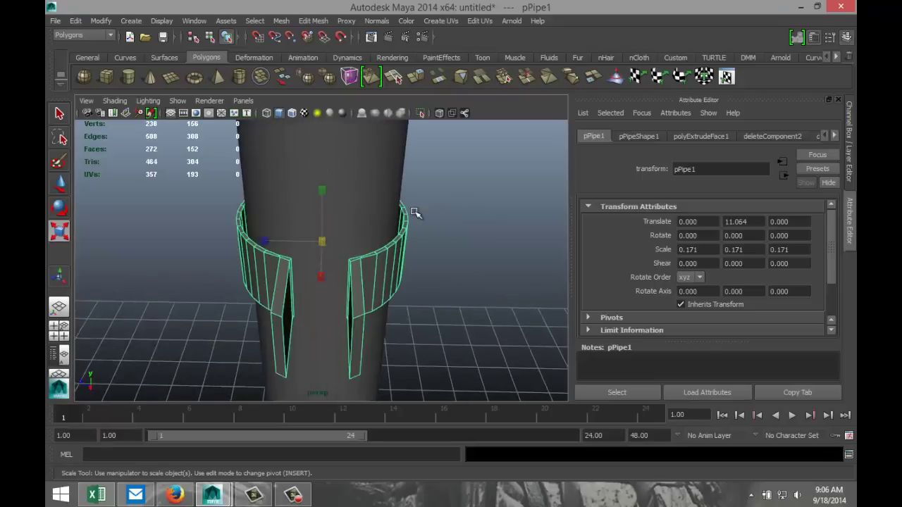
alt+drag(429, 228, 312, 242)
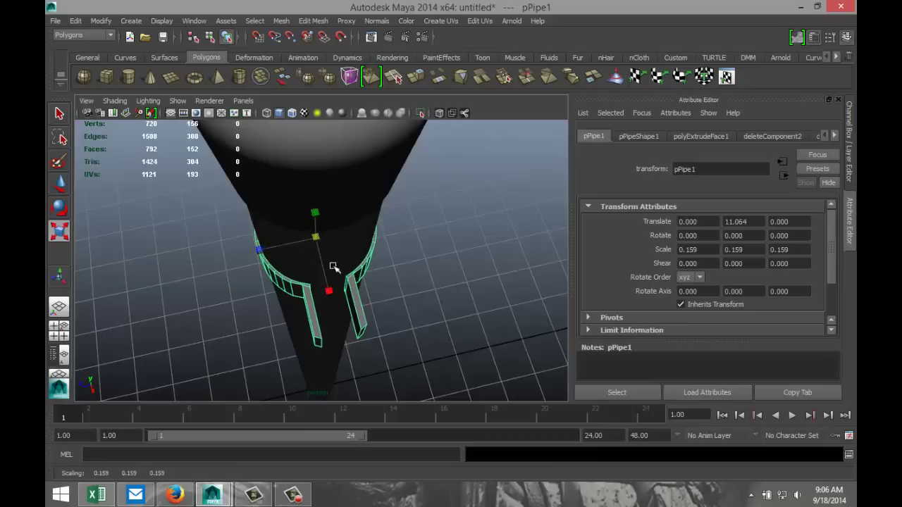
alt+drag(461, 295, 429, 233)
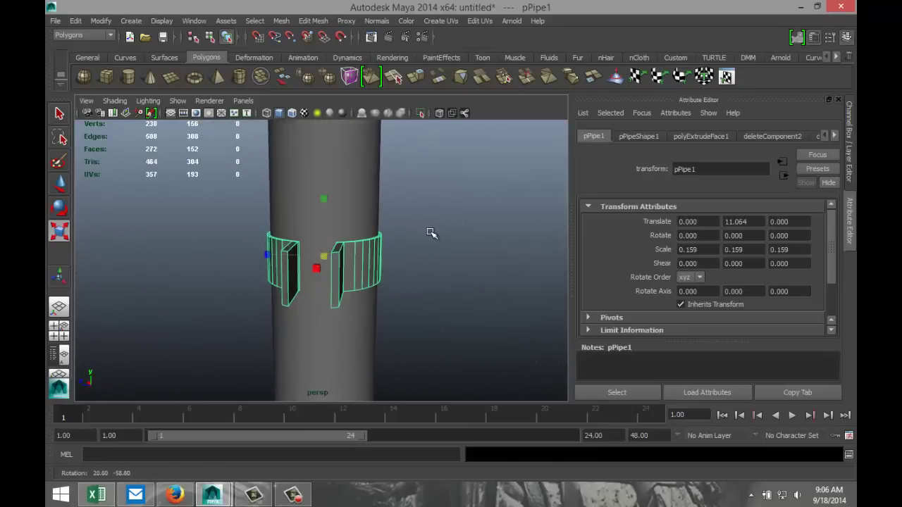
Rotate the clamp to 90 degrees about Y so its flanges point toward the neighbouring poles.
scroll(456, 240, down, 3)
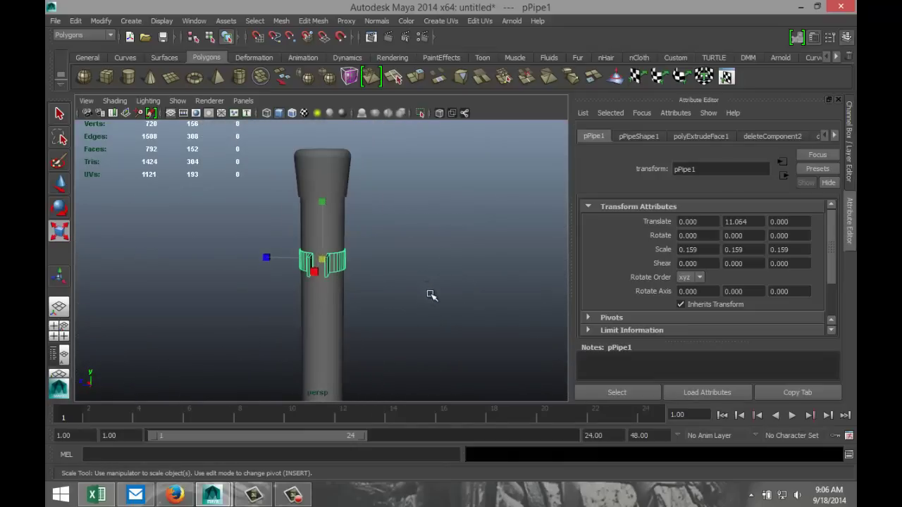
key(e)
drag(278, 268, 565, 258)
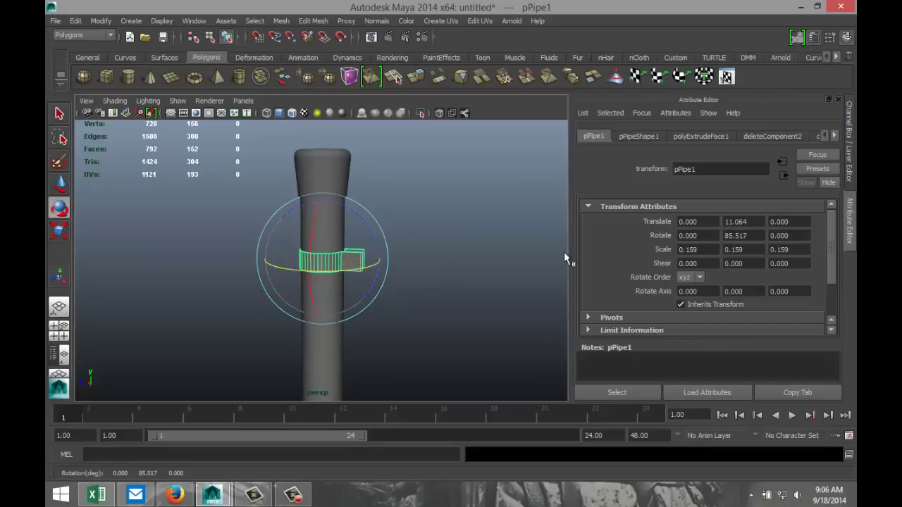
drag(759, 235, 695, 237)
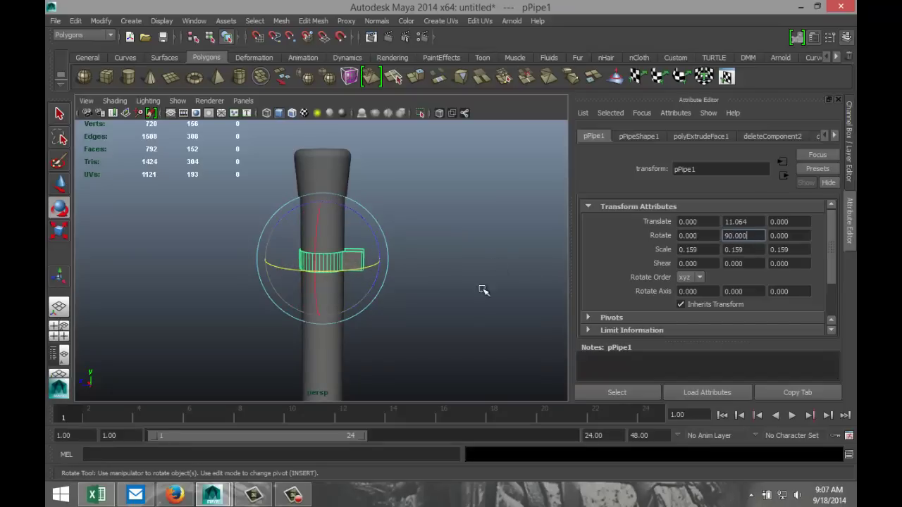
click(396, 312)
click(367, 264)
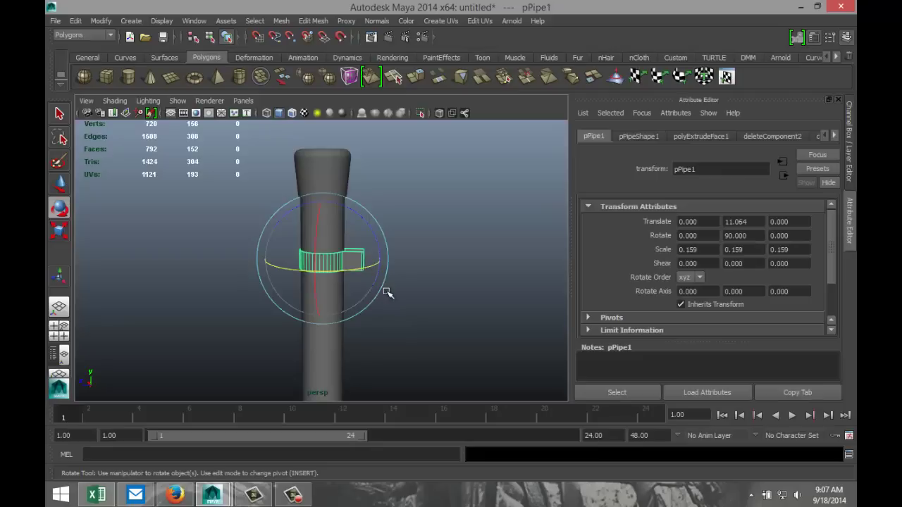
Move the clamp up along Y to about 11.856, just below the pole's cap.
key(w)
click(323, 213)
drag(322, 213, 325, 177)
Duplicate the clamp and move the copy along Z to about -25.497, centred on the pole at the far end.
scroll(423, 264, down, 5)
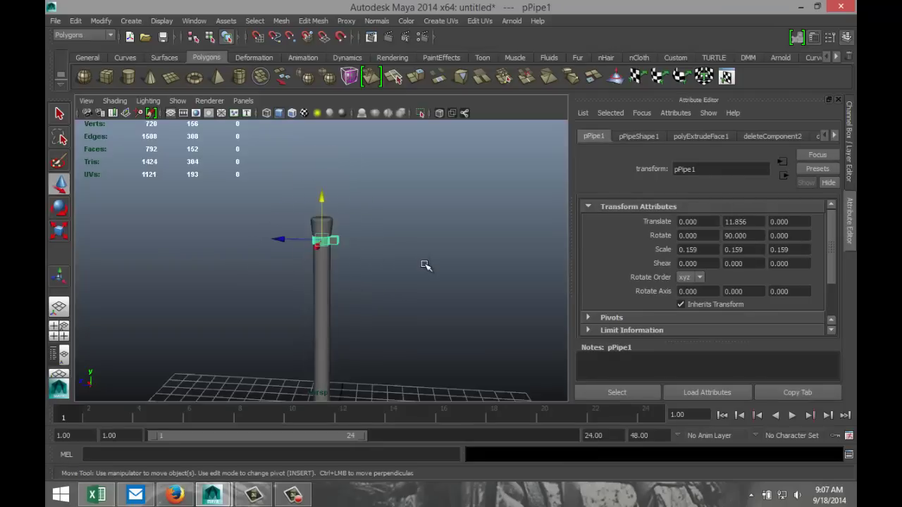
alt+drag(413, 265, 277, 275)
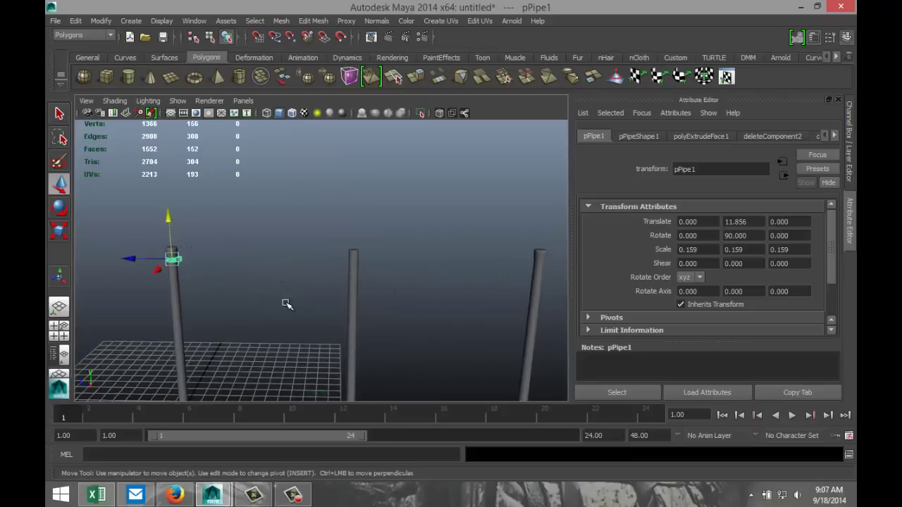
key(ctrl+d)
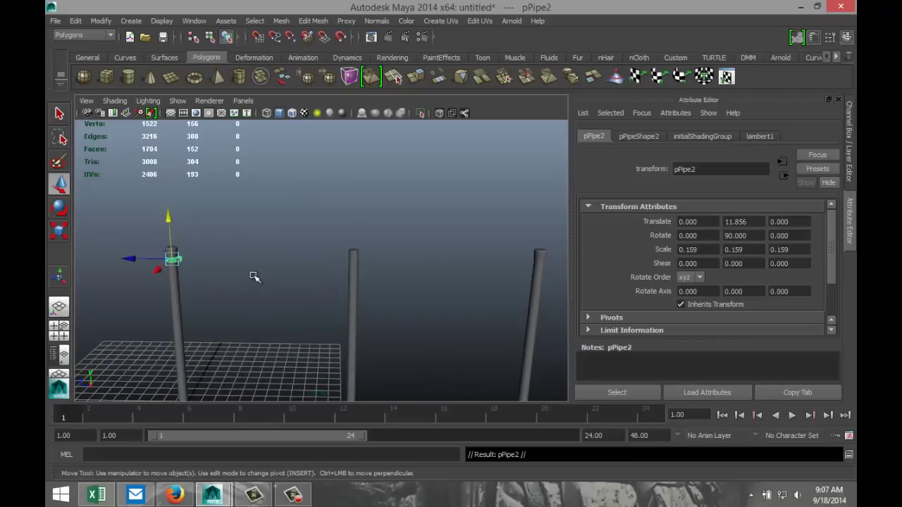
drag(131, 259, 495, 306)
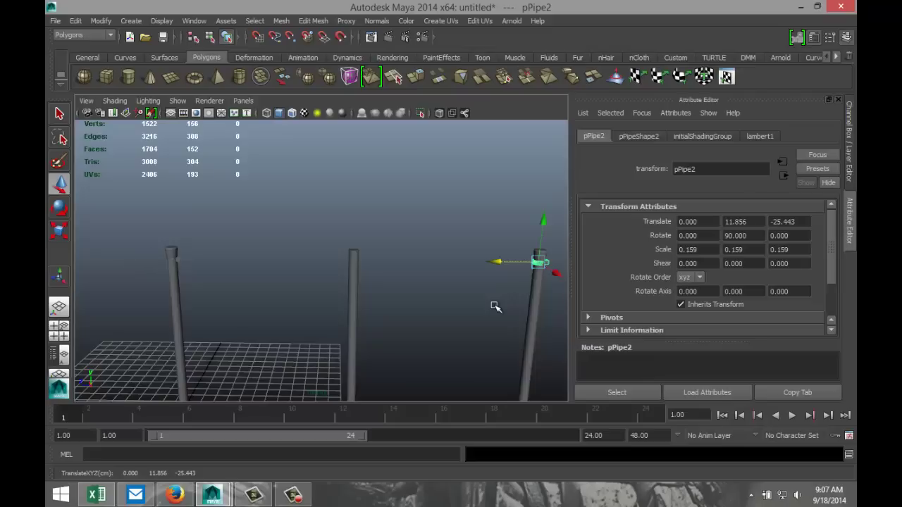
key(f)
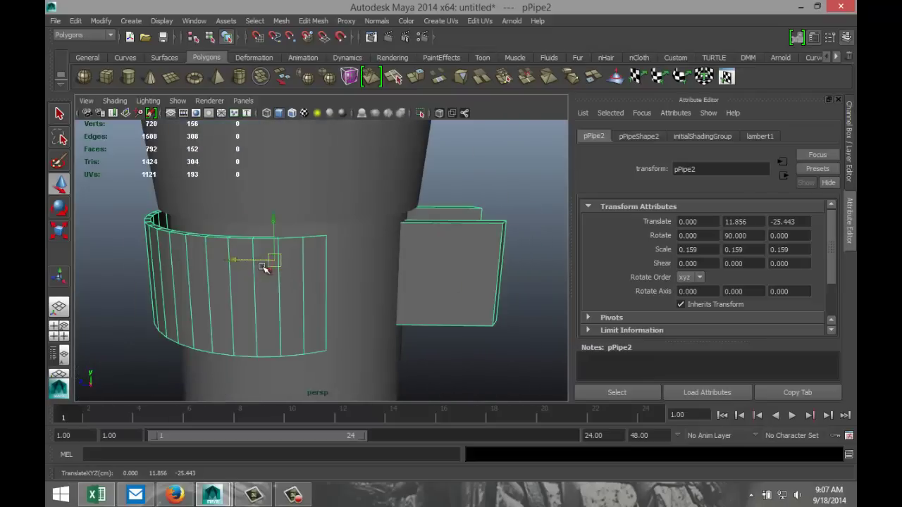
drag(237, 258, 249, 265)
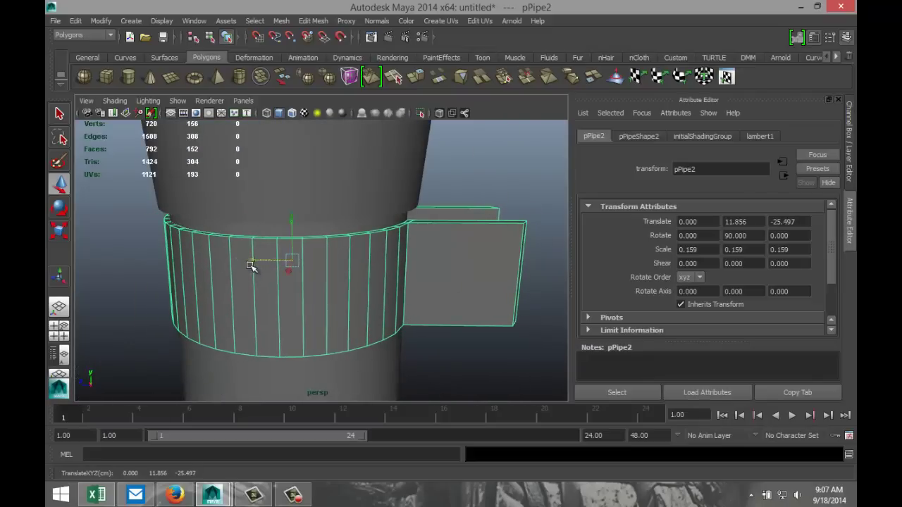
scroll(260, 275, down, 5)
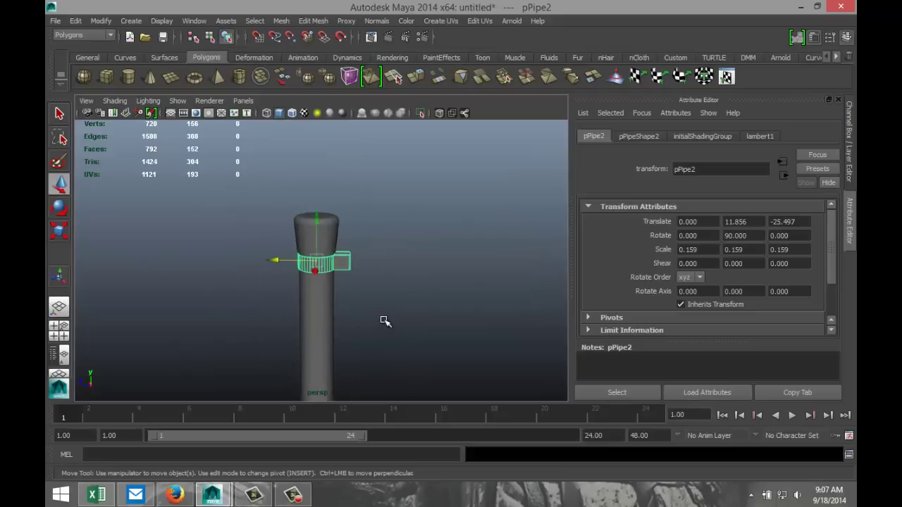
Rotate the duplicated clamp to -90 degrees about Y so its flanges face back toward the middle pole.
key(e)
drag(359, 278, 294, 276)
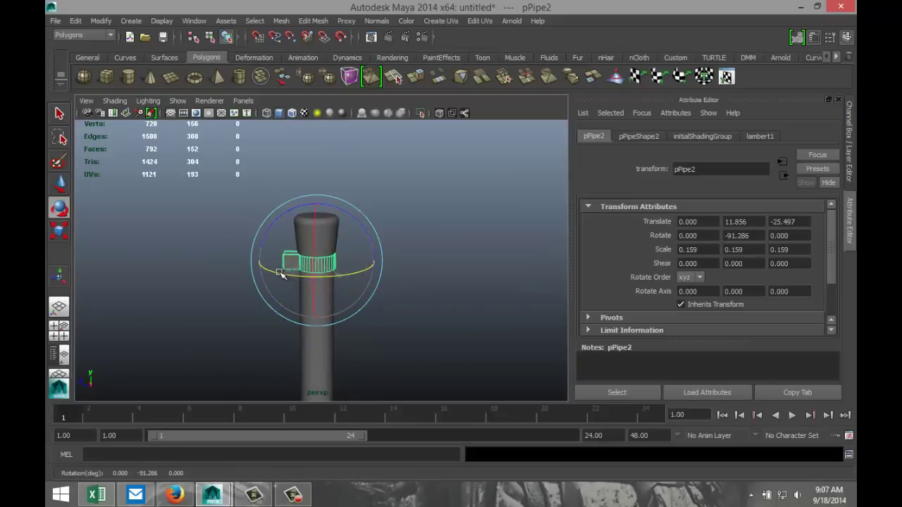
click(756, 235)
text(-)
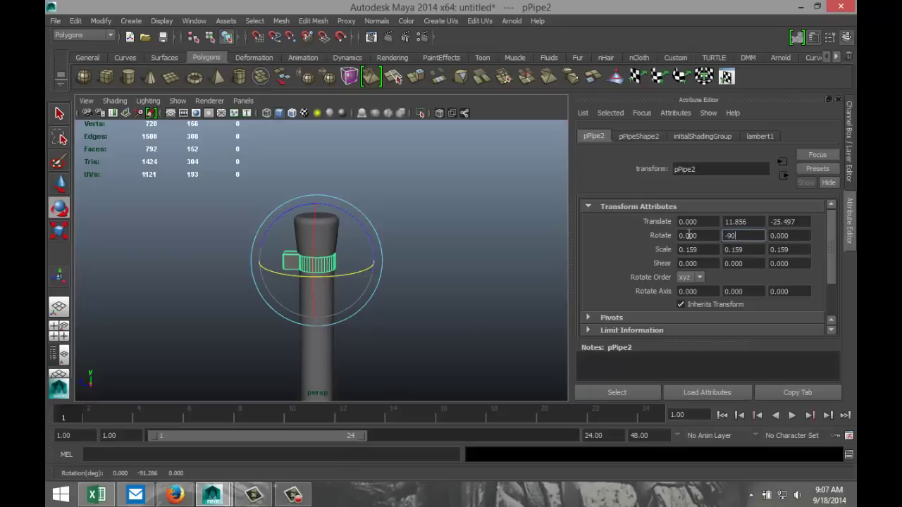
text(90)
key(Return)
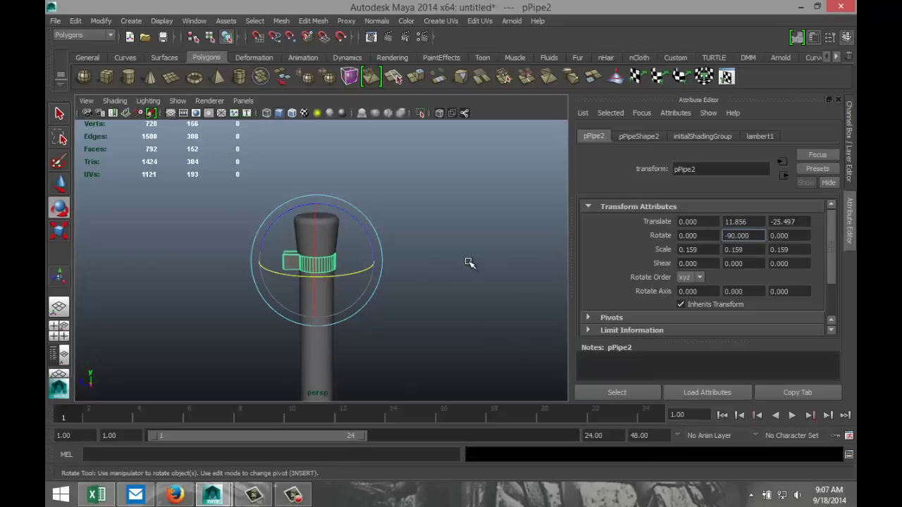
click(470, 262)
Duplicate the pole at the far end and rotate the copy to -90 degrees about X to make a horizontal rail.
scroll(446, 256, down, 10)
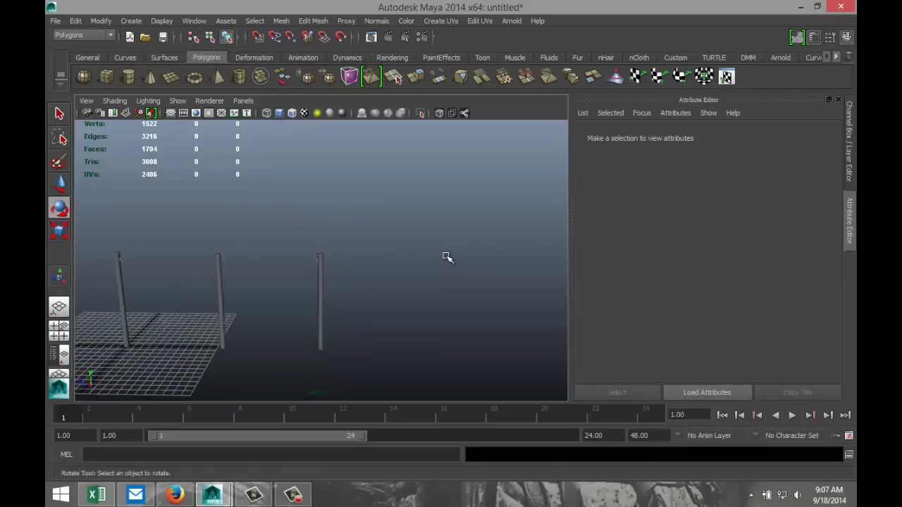
alt+drag(419, 250, 374, 303)
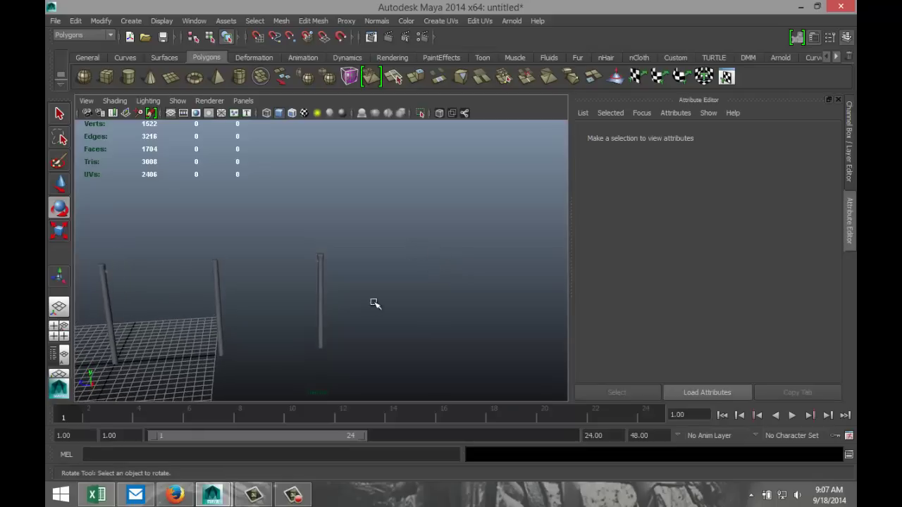
click(319, 308)
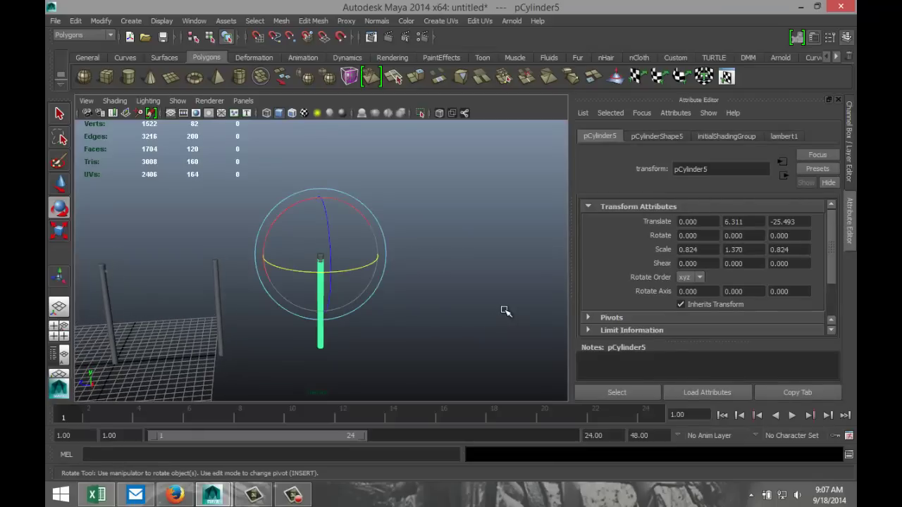
key(ctrl+d)
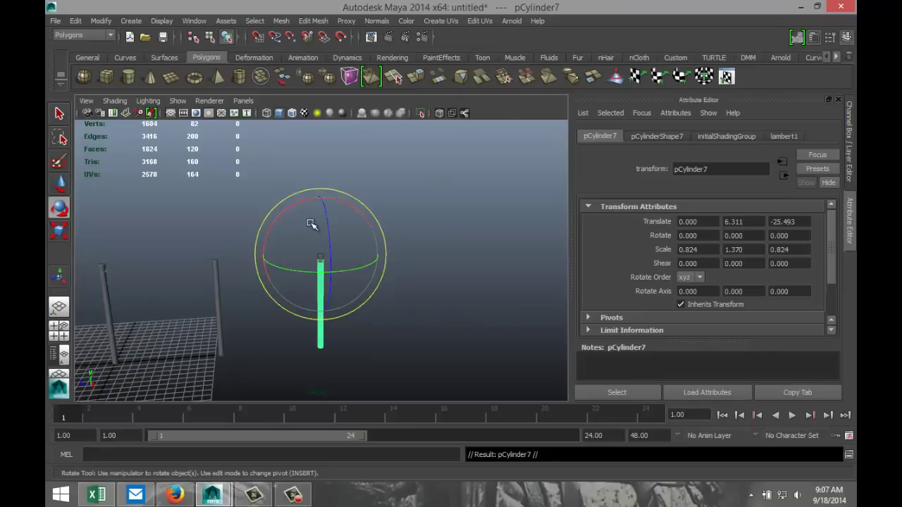
drag(285, 215, 372, 204)
click(703, 235)
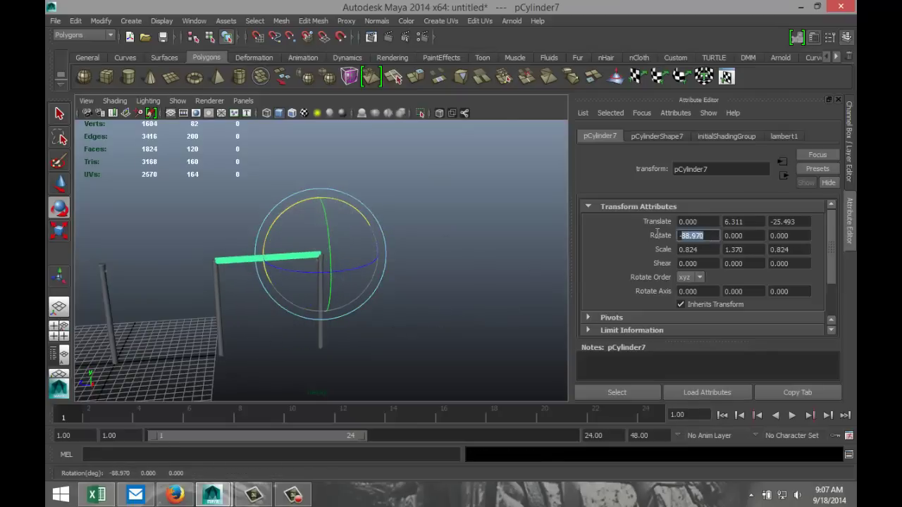
text(-90)
key(Return)
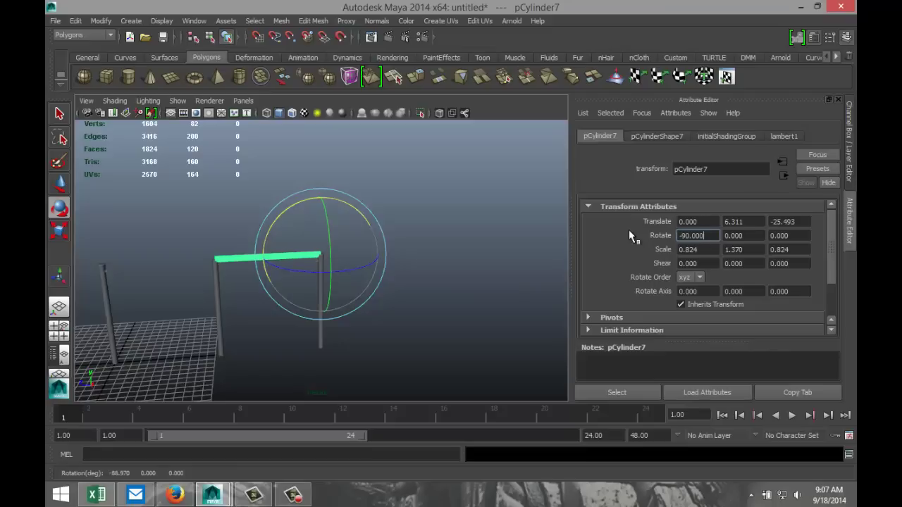
In the side view, move the horizontal rail along Z to about -18.179, so it crosses the middle pole.
click(59, 329)
key(space)
scroll(428, 346, down, 3)
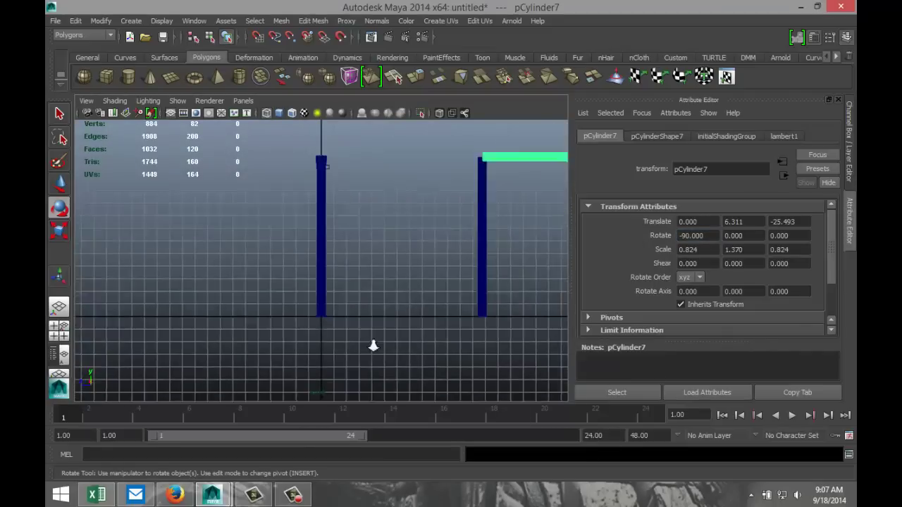
scroll(399, 332, down, 3)
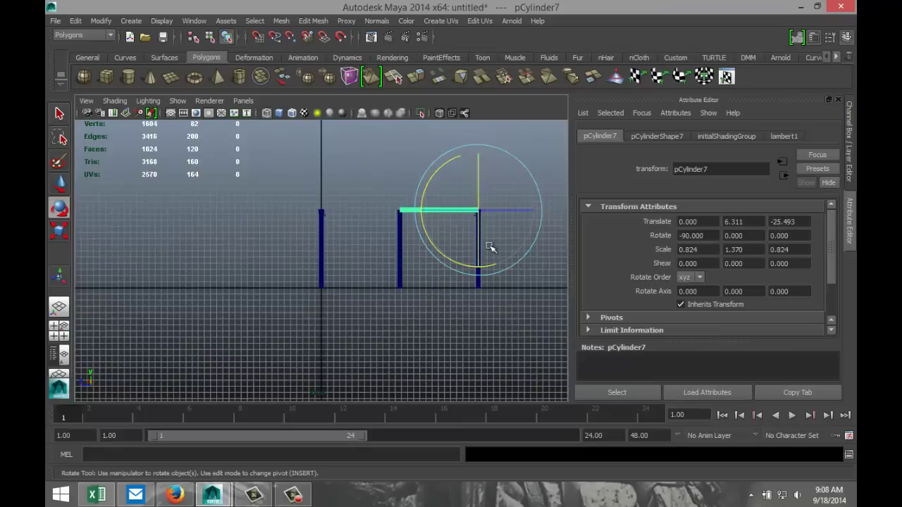
key(w)
drag(443, 210, 398, 212)
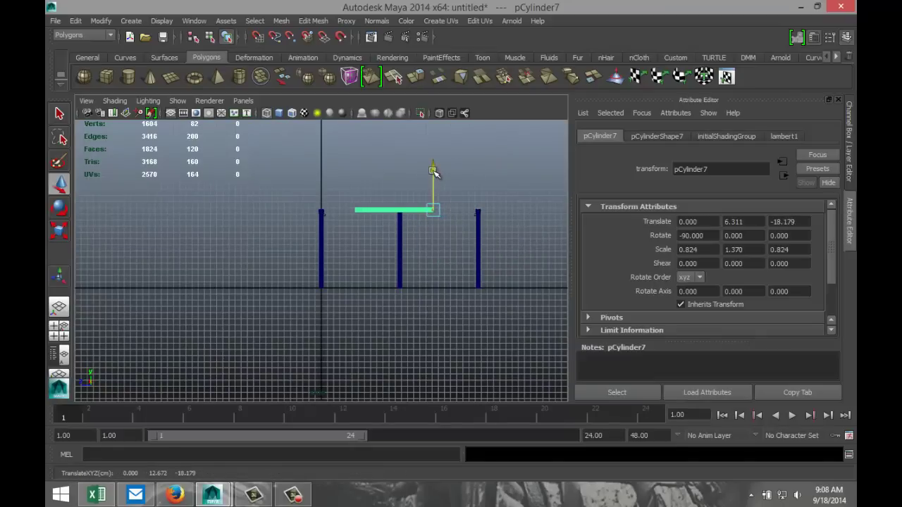
Lower the rail to about 5.693 in Y and stretch it lengthwise to a Y scale of about 1.887.
drag(432, 170, 434, 175)
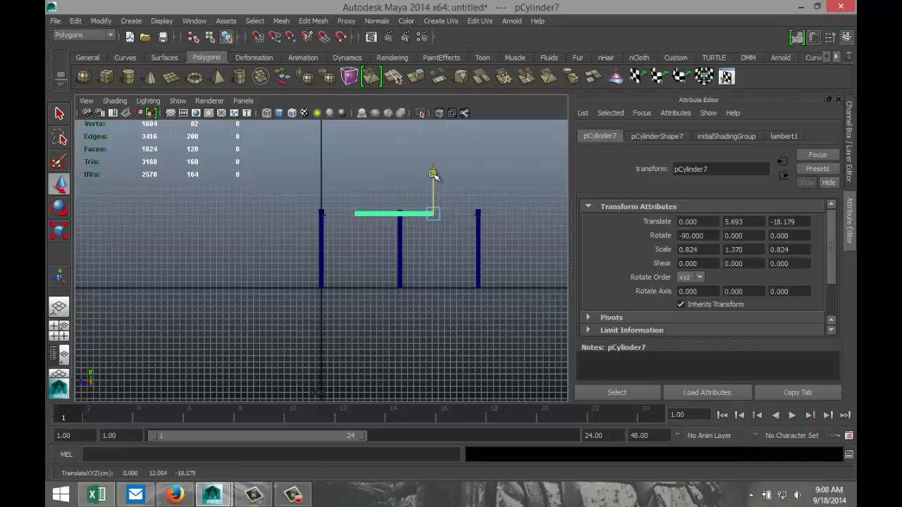
drag(432, 174, 433, 174)
key(r)
drag(489, 215, 511, 215)
Move the rail's pivot near its end beside the origin pole, at Z about -3.080, and lower the rail to about 5.537 in Y.
scroll(319, 267, up, 5)
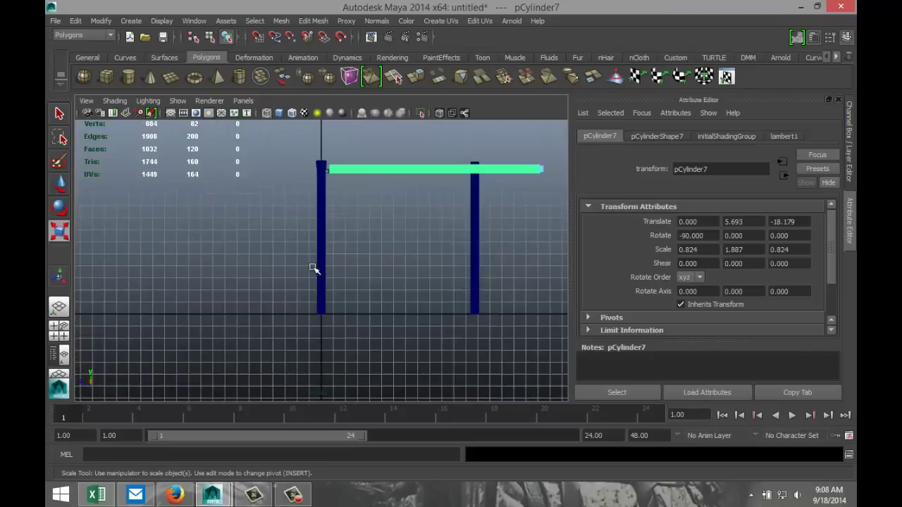
alt+middle_drag(353, 230, 308, 324)
scroll(268, 326, up, 5)
scroll(316, 323, down, 3)
scroll(465, 272, down, 2)
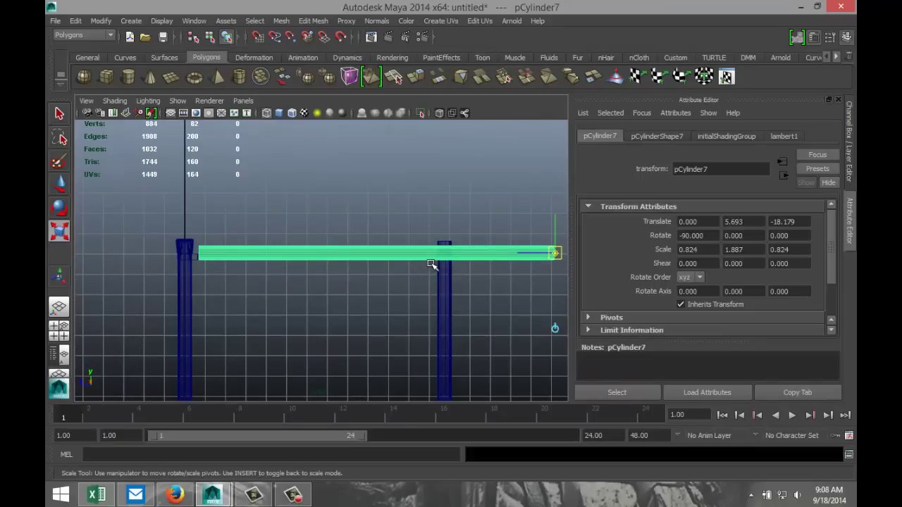
key(w)
middle_drag(313, 258, 218, 258)
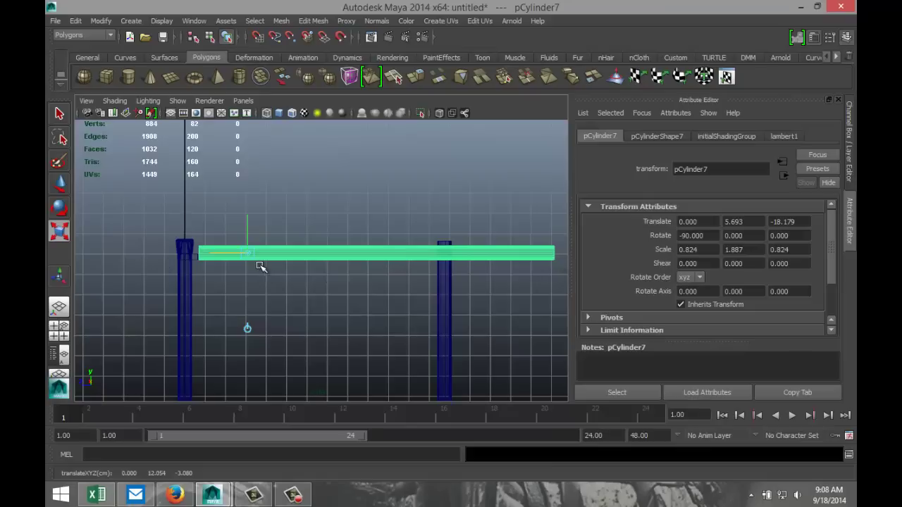
key(w)
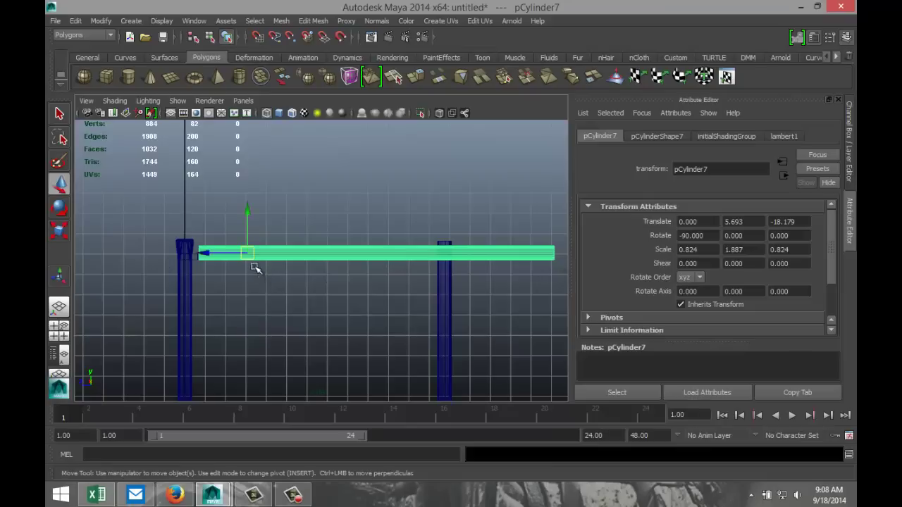
drag(248, 215, 250, 218)
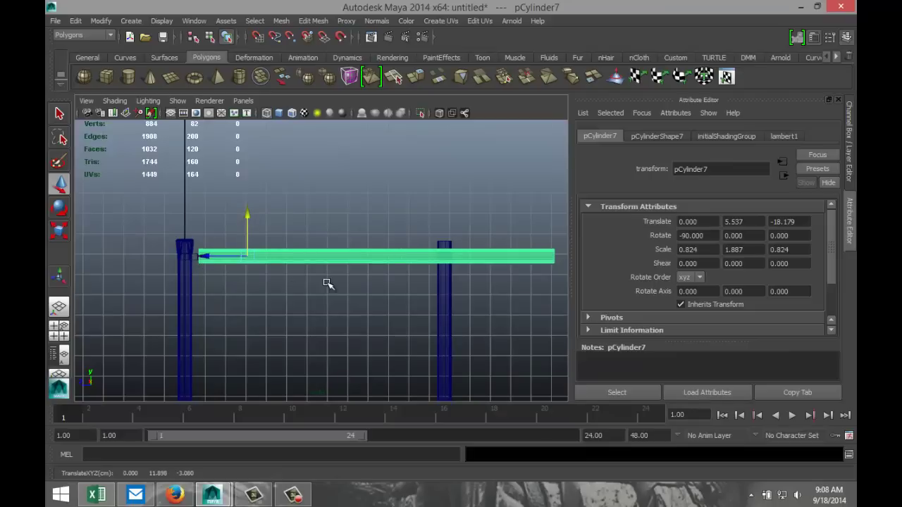
Thin the rail by scaling it uniformly to about 0.640, and stretch its length to a Y scale of about 2.081.
key(r)
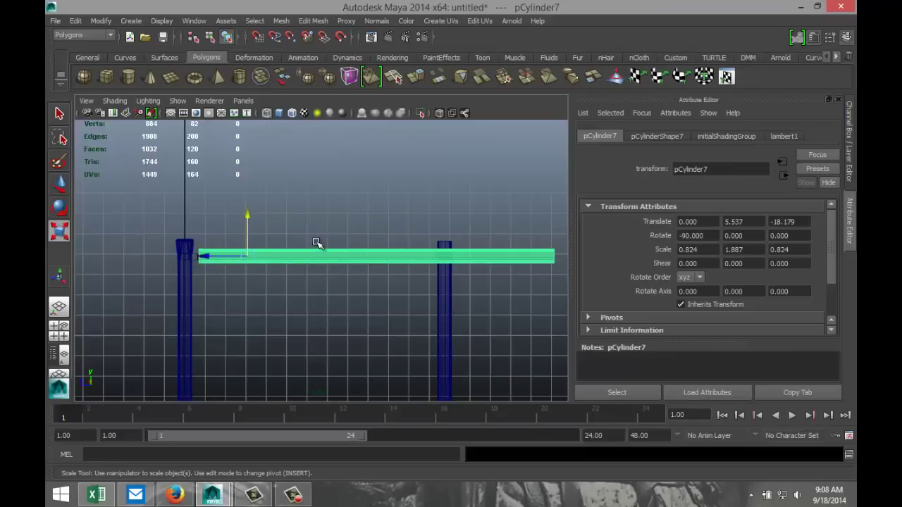
drag(248, 258, 180, 263)
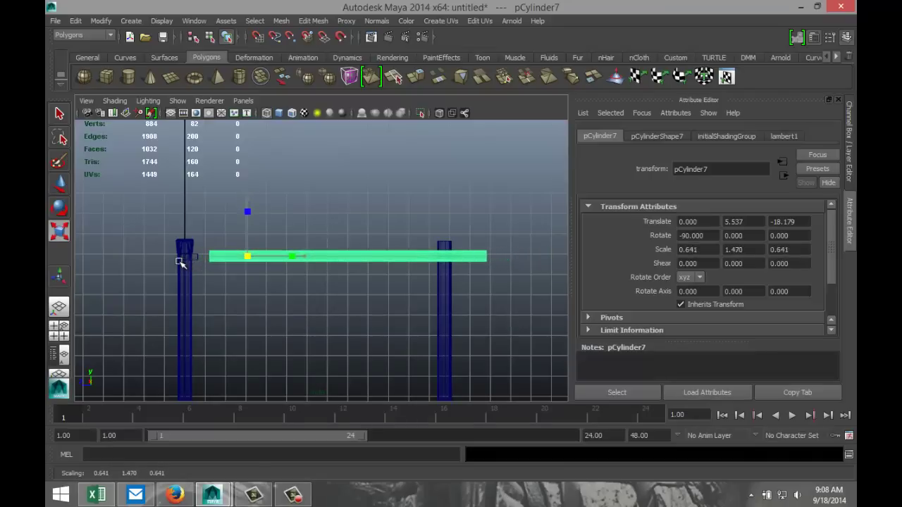
drag(305, 258, 329, 258)
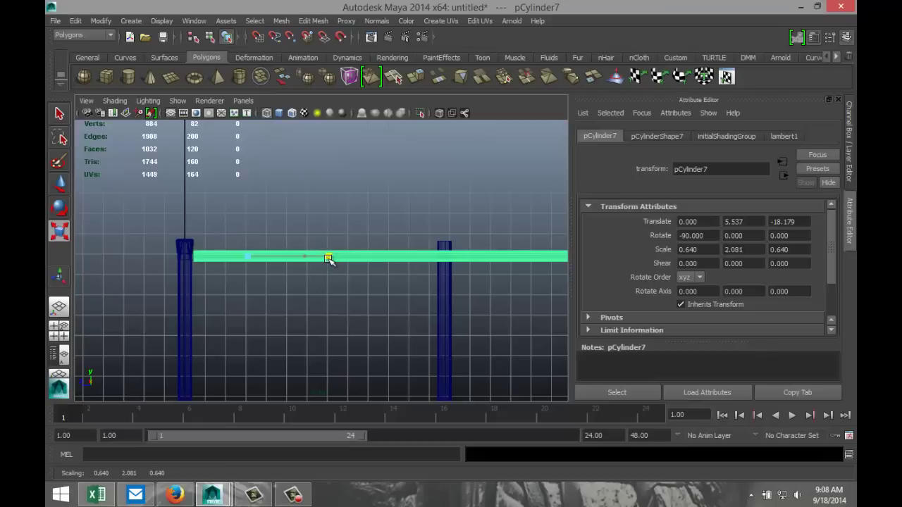
Shorten the rail to a Y scale of about 1.715 so its end clears the clamp on the origin pole.
scroll(212, 266, up, 4)
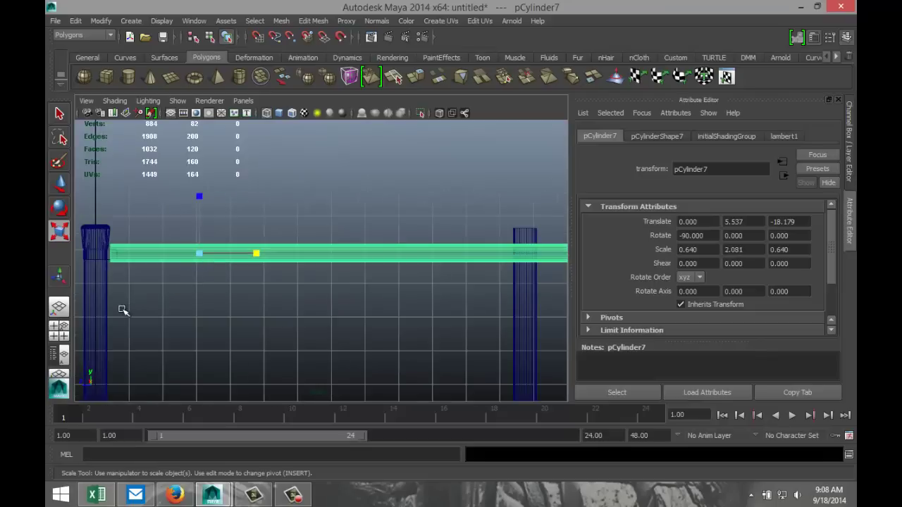
alt+middle_drag(92, 303, 191, 326)
scroll(261, 326, up, 2)
scroll(268, 322, up, 3)
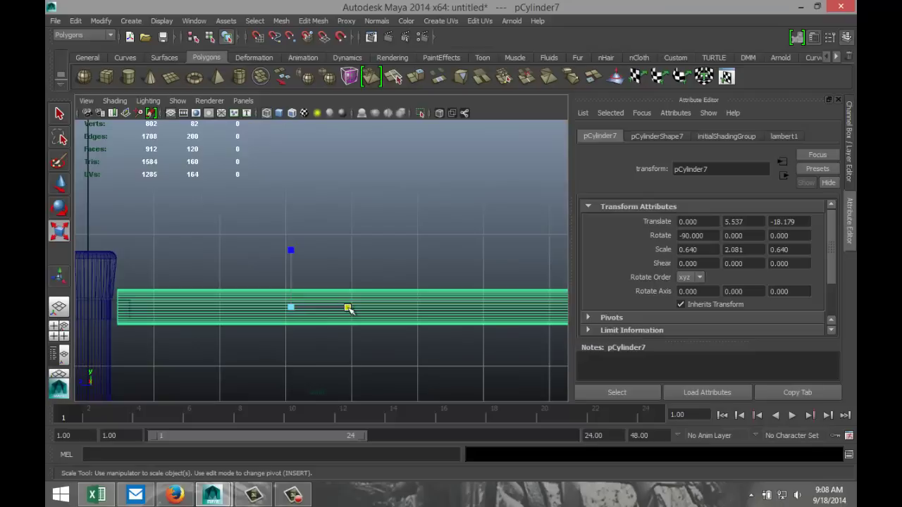
drag(346, 308, 339, 308)
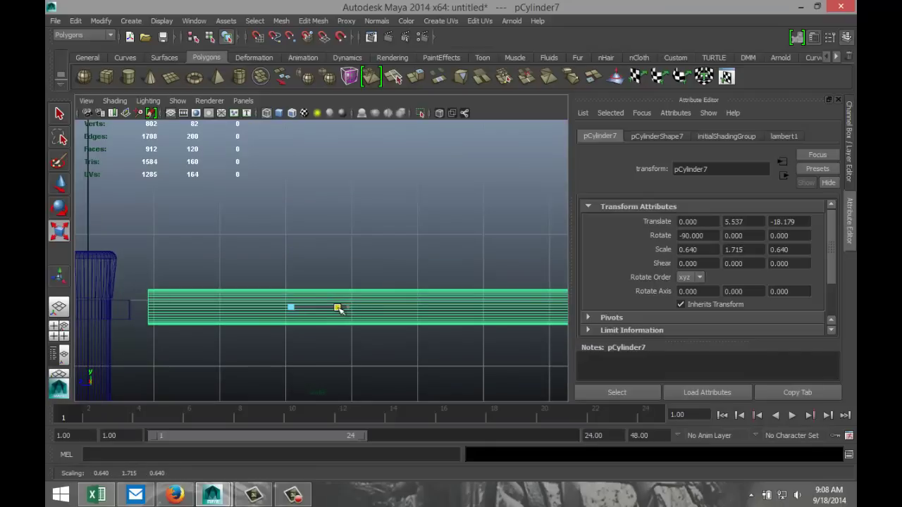
Move the rail's pivot onto its end next to the origin pole's clamp, at Z about -1.015.
scroll(373, 342, down, 3)
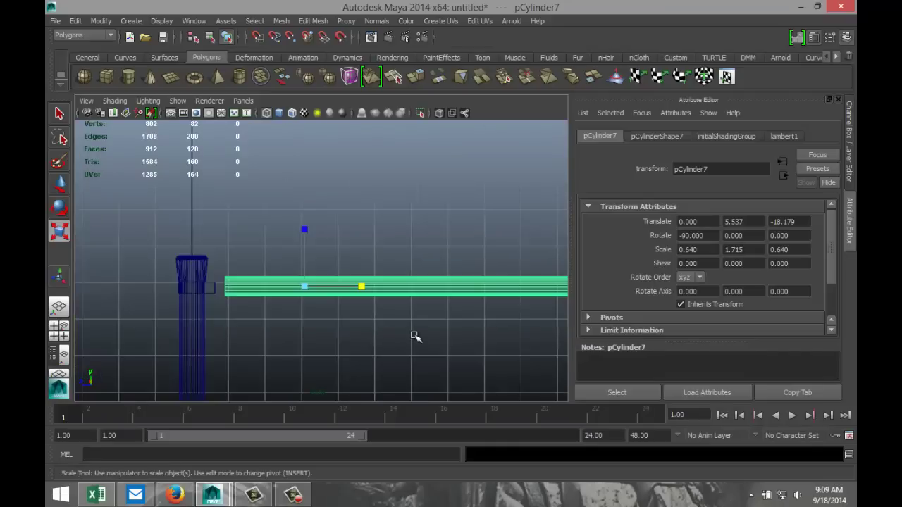
scroll(414, 336, down, 2)
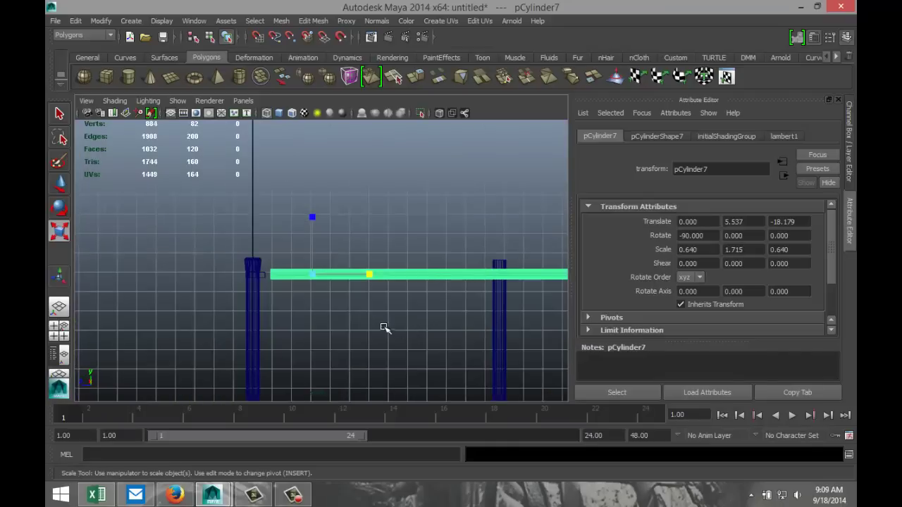
key(Insert)
drag(291, 274, 253, 276)
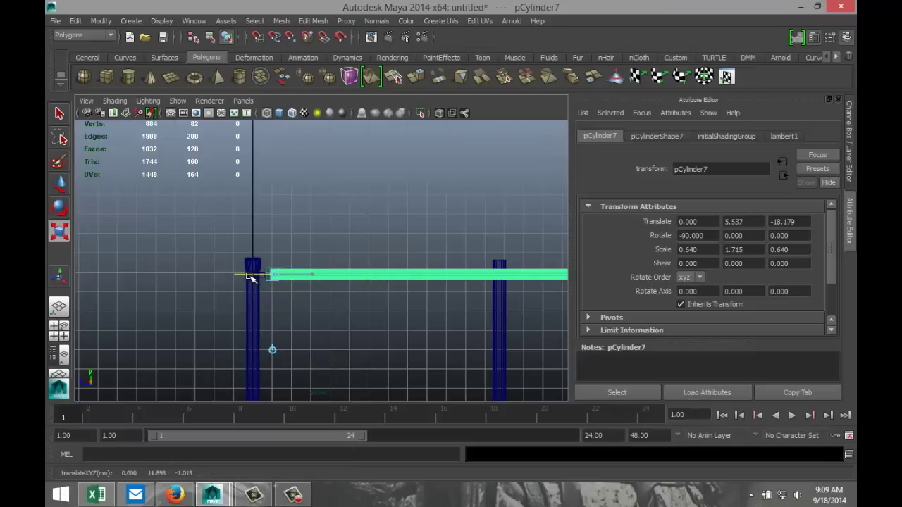
Stretch the rail to a Y scale of about 2.563 so it reaches the clamp on the far end pole.
scroll(389, 323, down, 1)
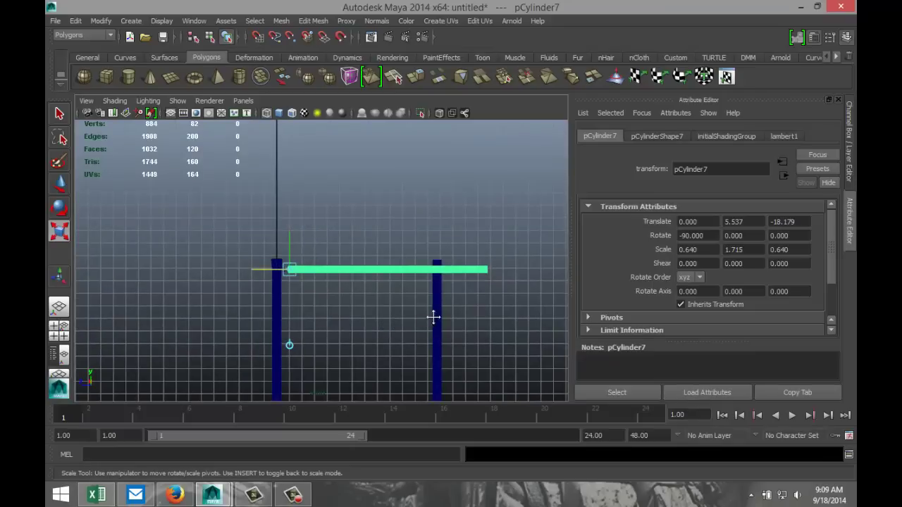
alt+middle_drag(433, 317, 369, 324)
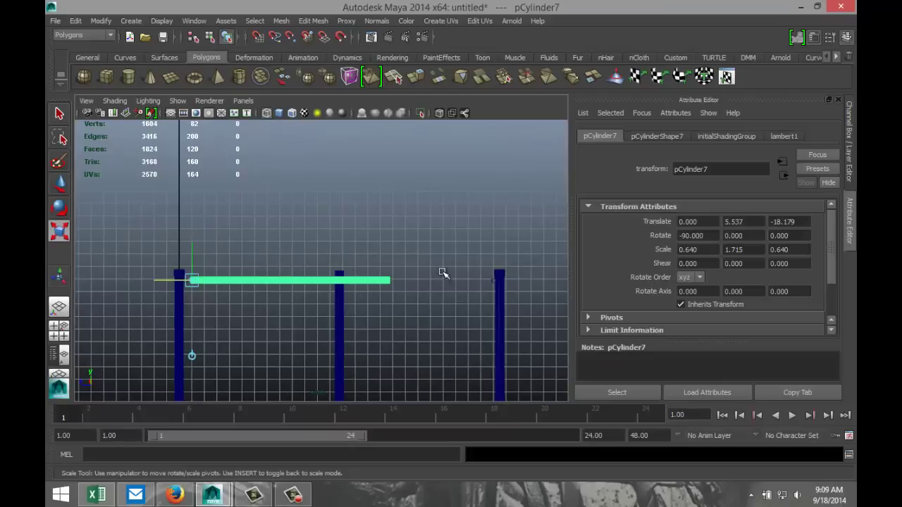
key(Insert)
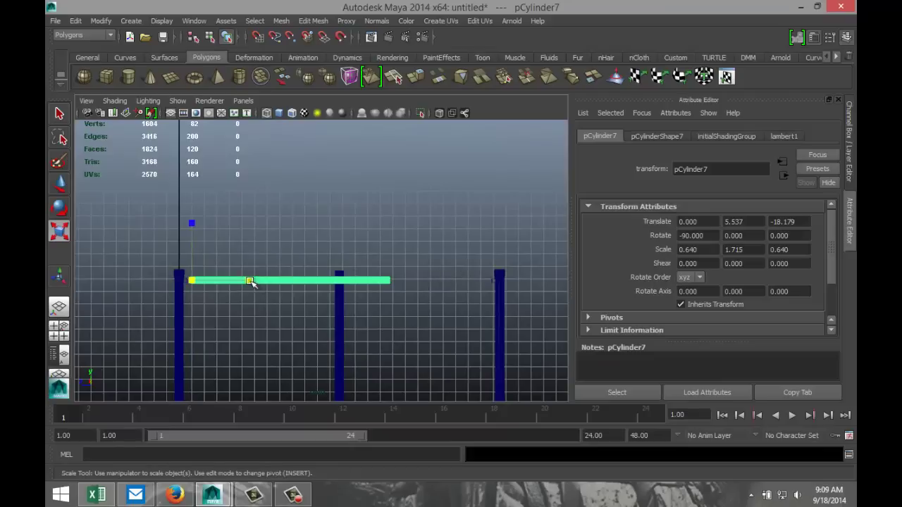
drag(250, 281, 274, 284)
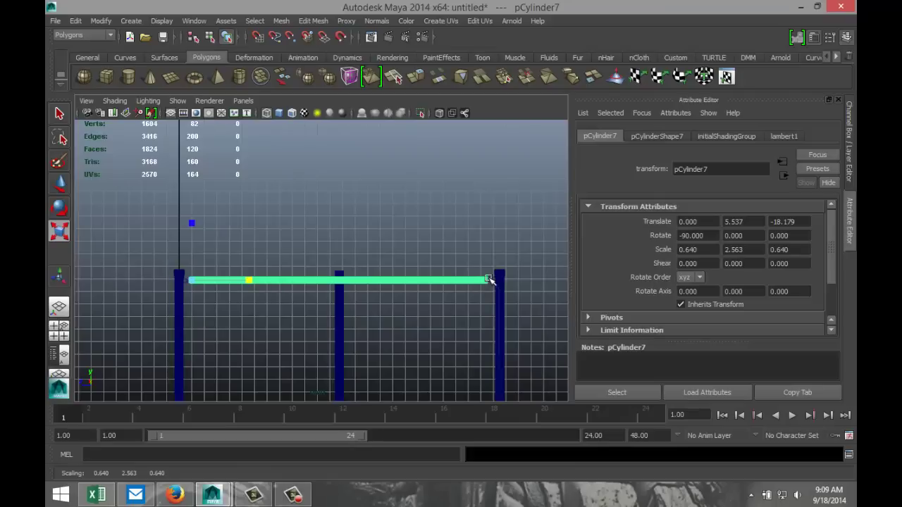
Move the middle pole's pivot down to its base at ground level.
click(339, 329)
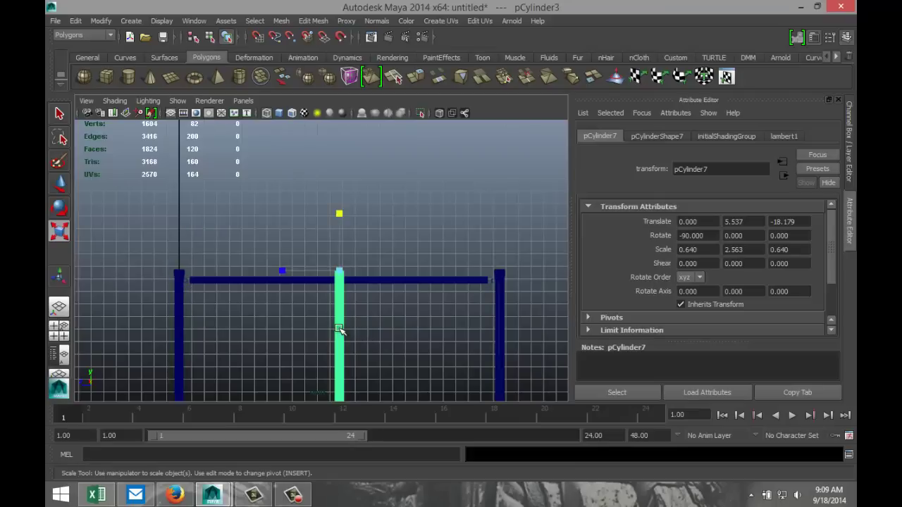
scroll(390, 317, down, 3)
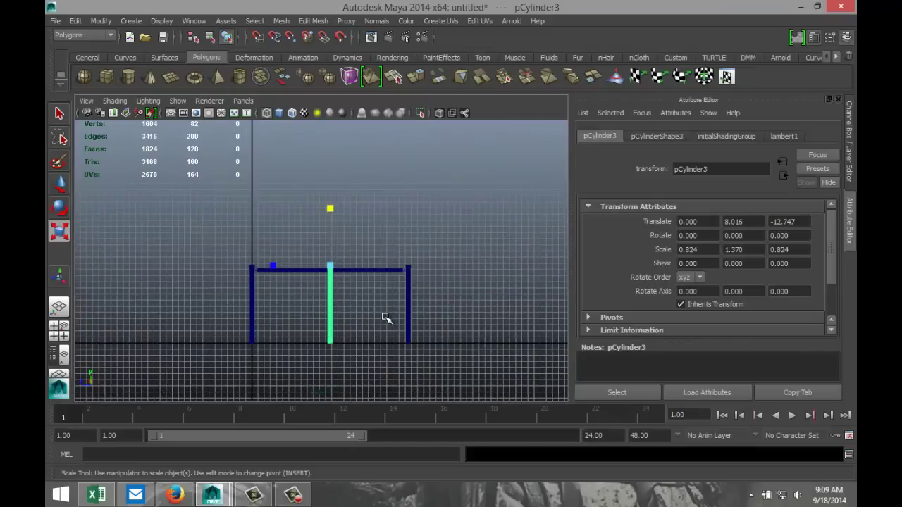
key(Insert)
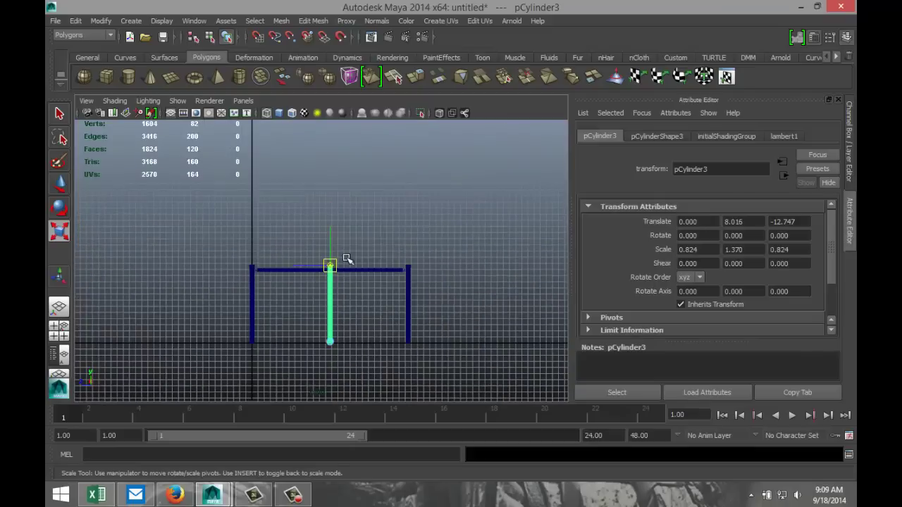
drag(331, 234, 335, 312)
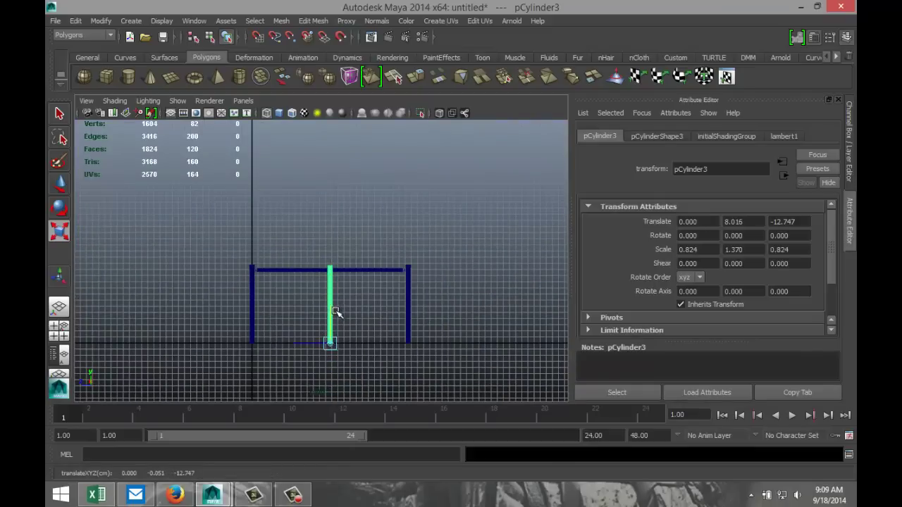
Shorten the middle pole to a Y scale of about 1.229 so its top sits just below the rail.
scroll(362, 318, up, 4)
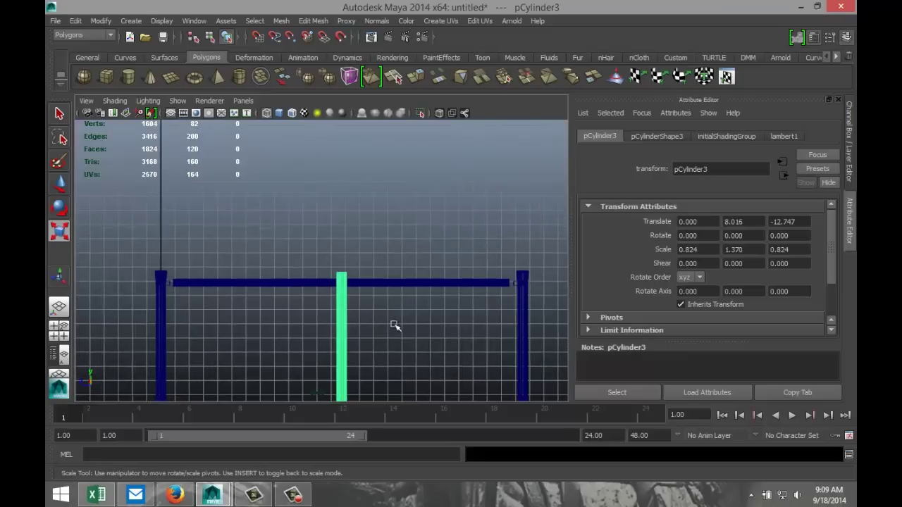
key(Insert)
scroll(407, 325, down, 1)
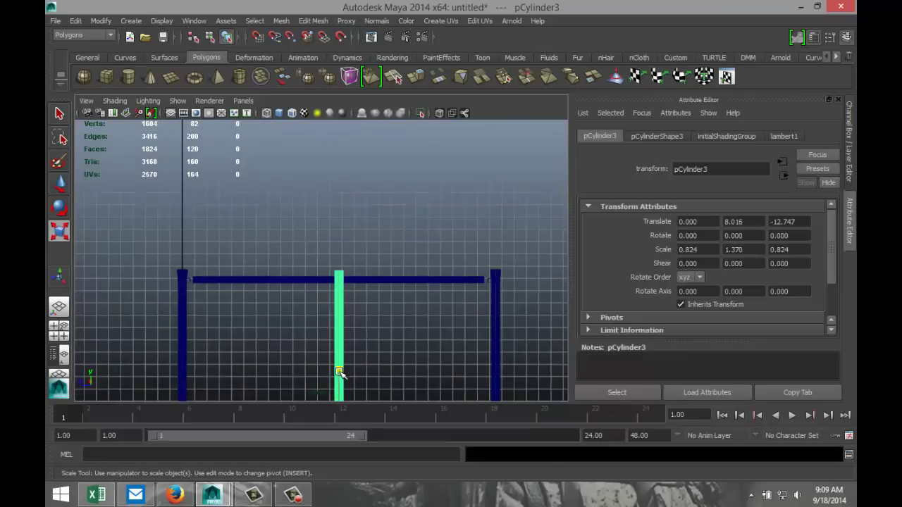
drag(340, 371, 341, 374)
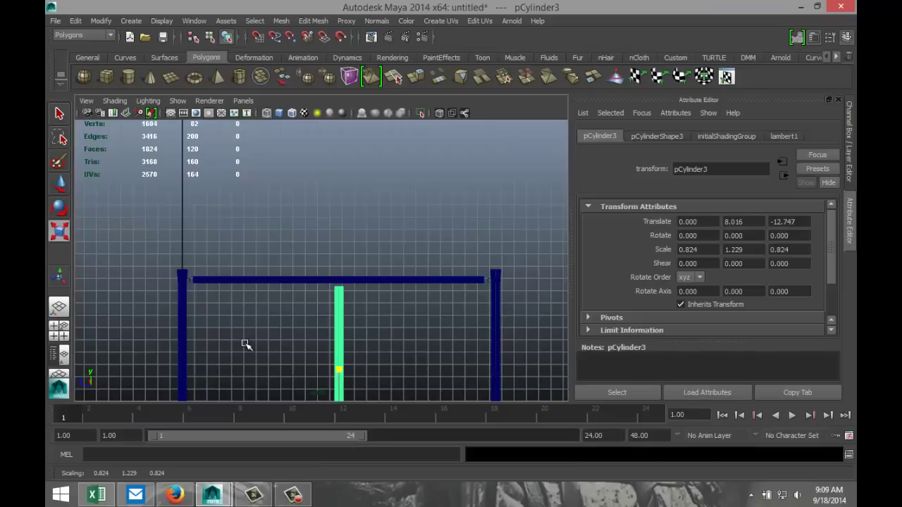
Draw a polygon cylinder on the ground between the middle pole and the far end pole, radius about 0.942 and height about 0.806.
click(59, 326)
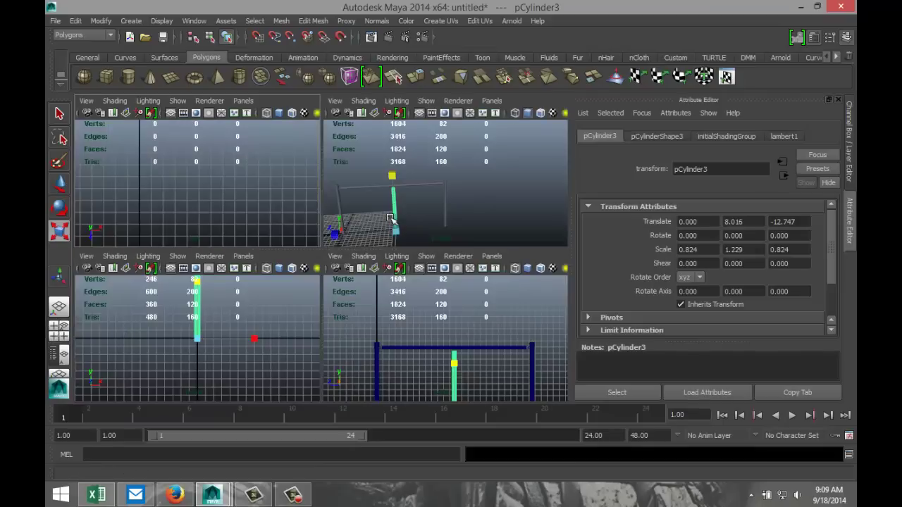
key(space)
scroll(308, 275, up, 3)
scroll(316, 284, up, 2)
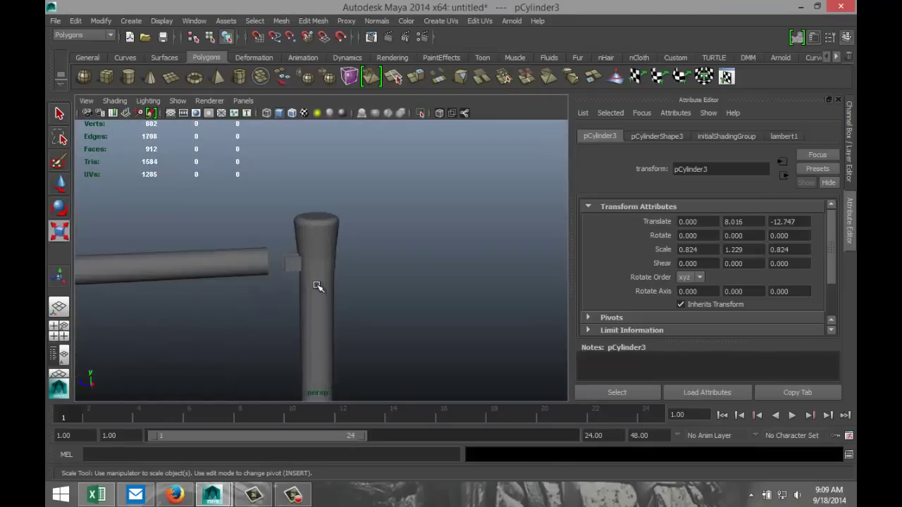
alt+drag(392, 268, 438, 278)
scroll(386, 304, down, 1)
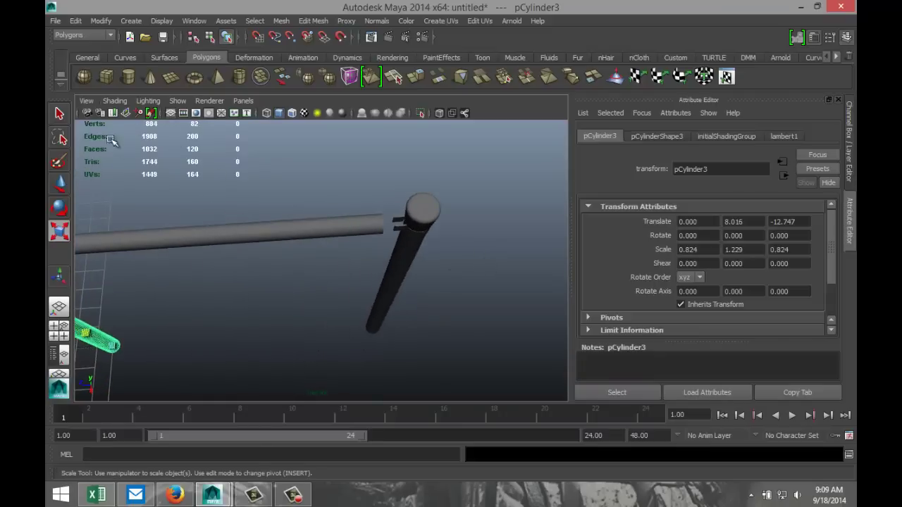
alt+drag(111, 141, 121, 121)
click(127, 77)
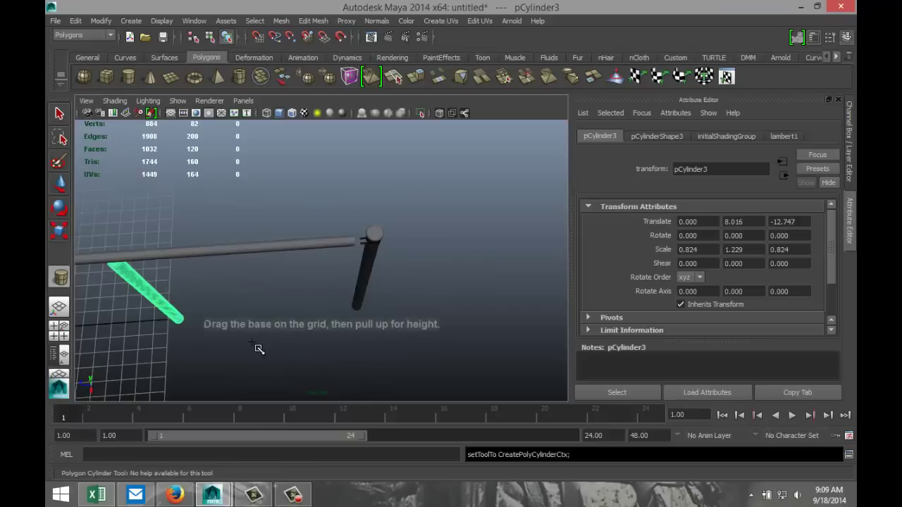
drag(240, 361, 425, 368)
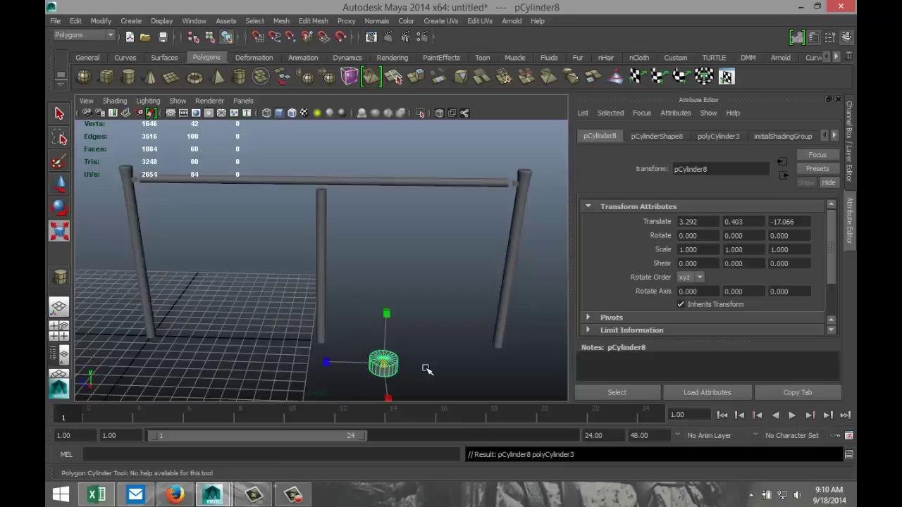
key(f)
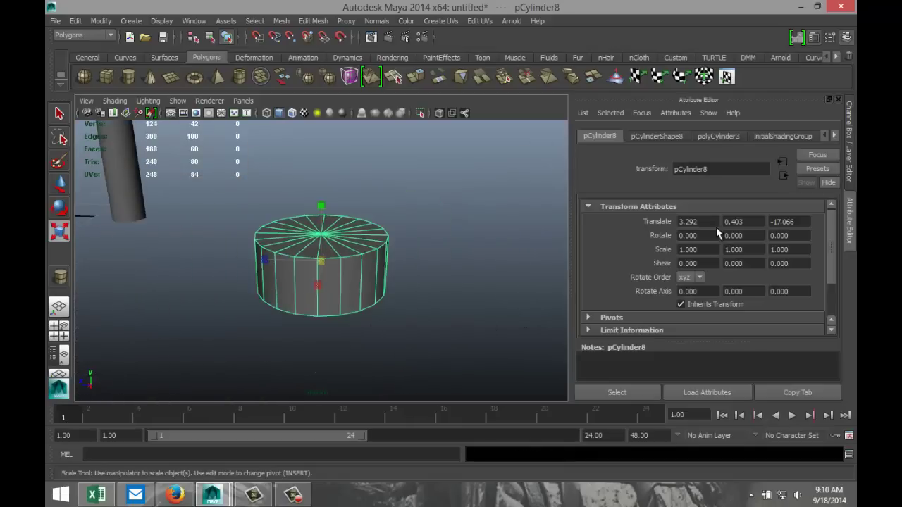
Set the new cylinder's axis subdivisions to 40.
click(666, 136)
click(716, 136)
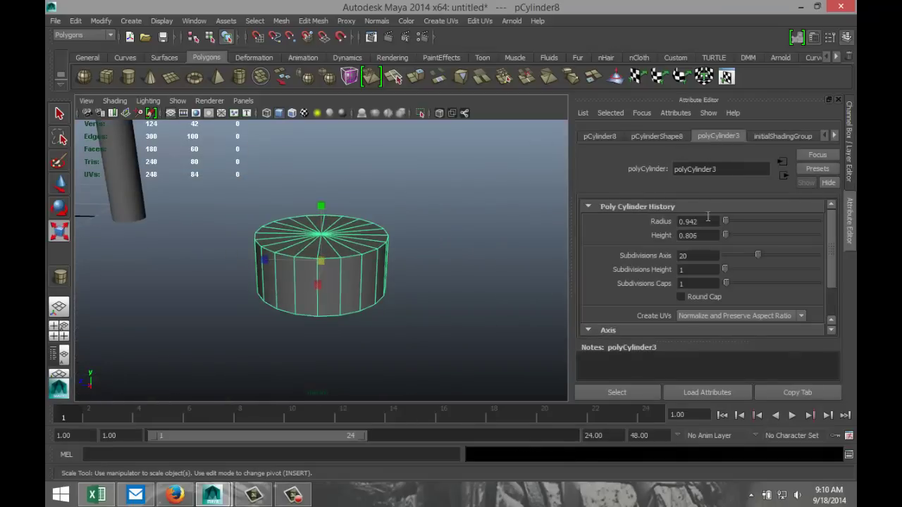
double_click(707, 255)
text(40)
key(Return)
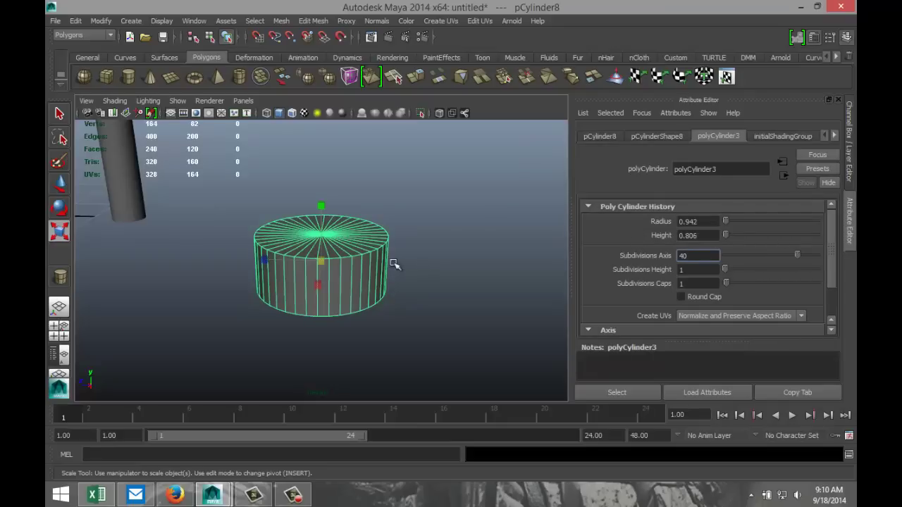
Bevel the cylinder's top rim edge loop with 10 segments and an offset of about 0.117.
right_drag(343, 258, 350, 203)
double_click(345, 257)
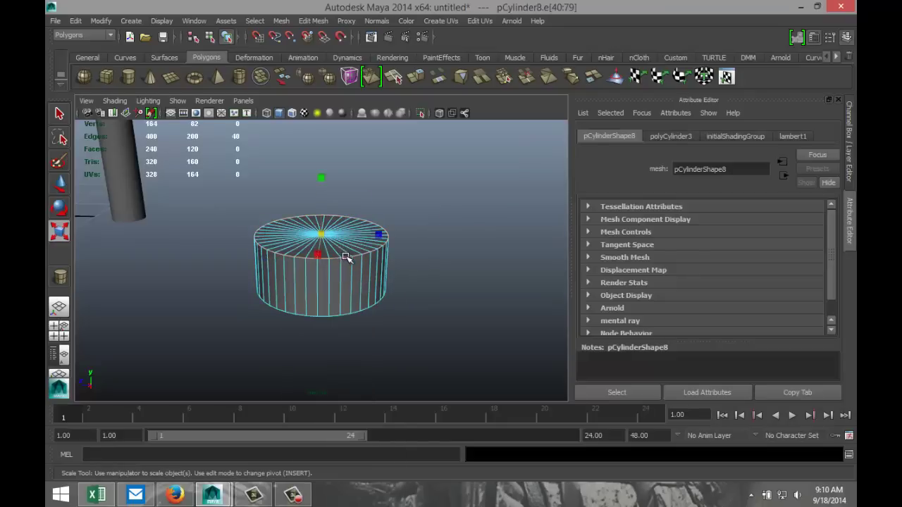
click(311, 21)
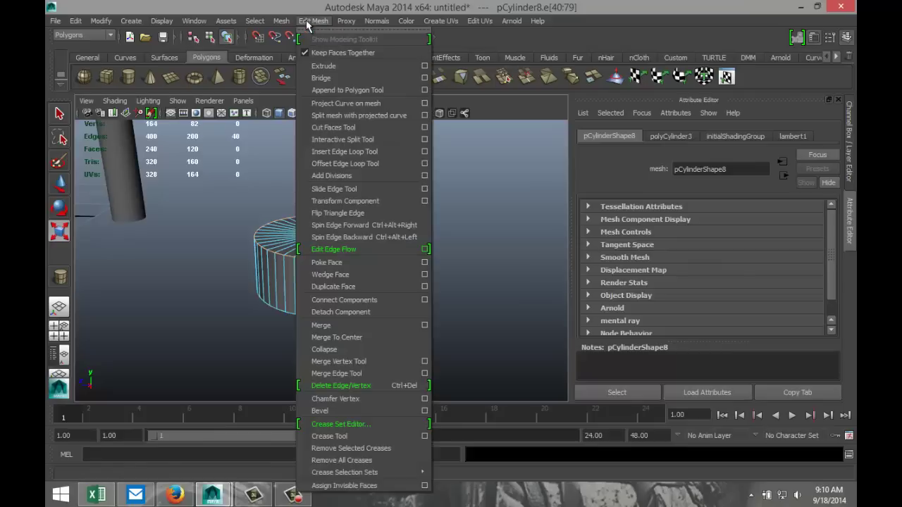
click(336, 411)
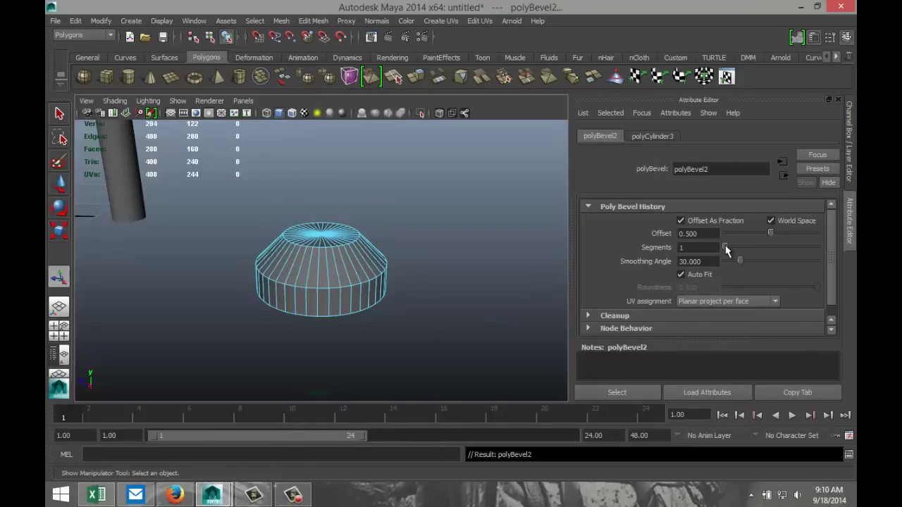
drag(725, 246, 790, 248)
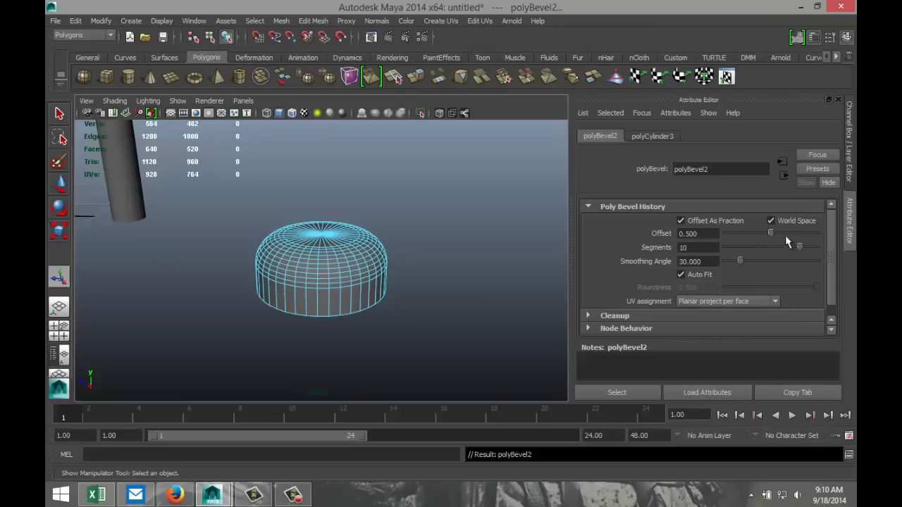
drag(769, 237, 736, 237)
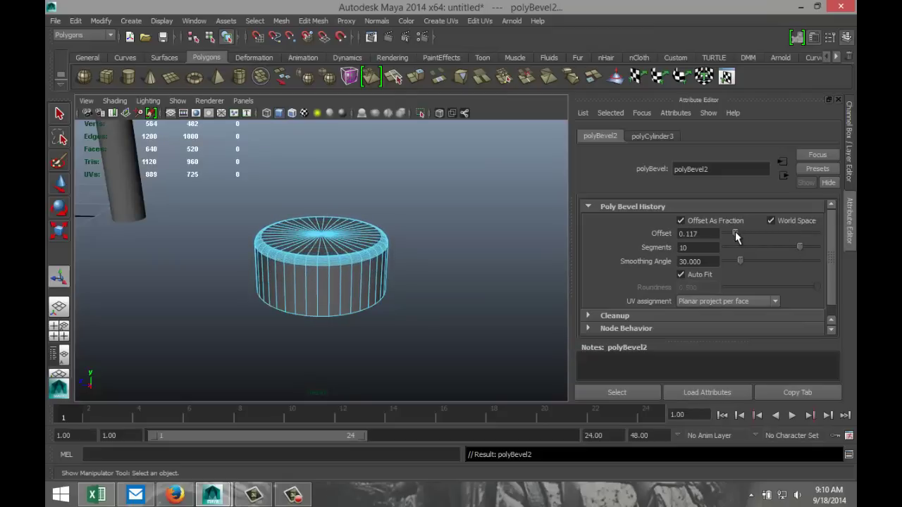
Draw a thin, roughly square upright polygon box on the ground between the middle pole and the beveled cylinder.
scroll(478, 274, down, 4)
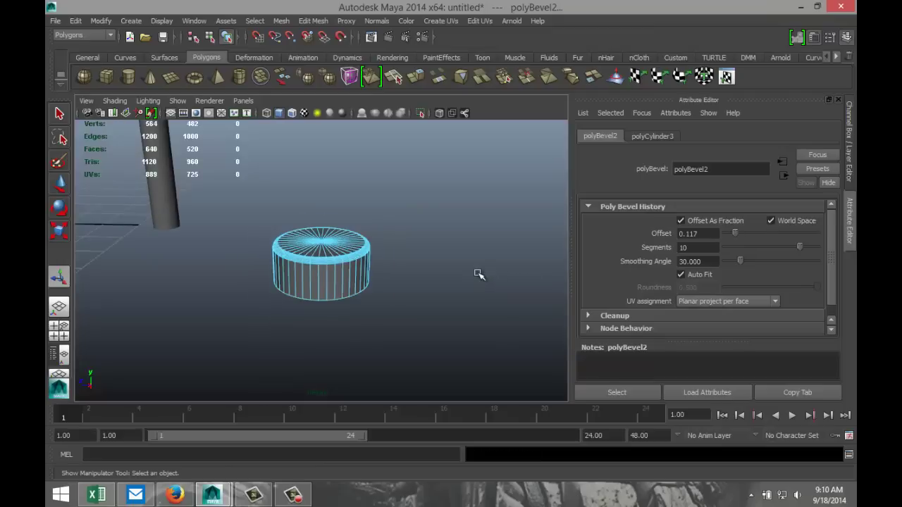
click(107, 81)
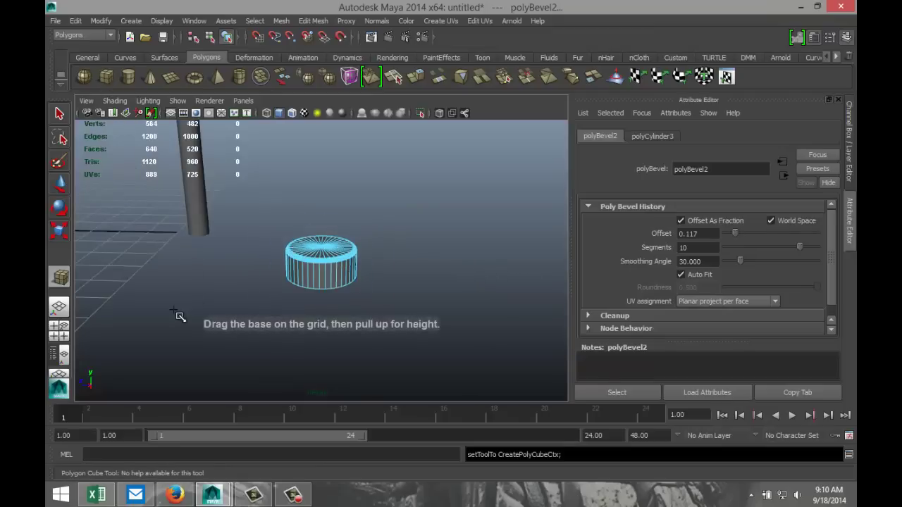
drag(168, 307, 215, 243)
alt+drag(227, 330, 256, 317)
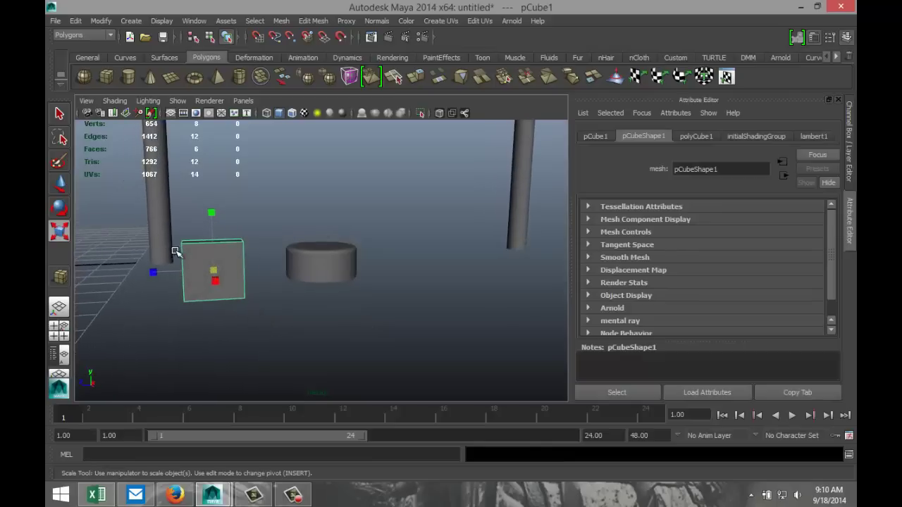
Slope the box's side nearest the middle pole by moving its two upper vertices inward along Z to about -13.974.
right_drag(182, 245, 168, 236)
drag(174, 227, 195, 259)
key(w)
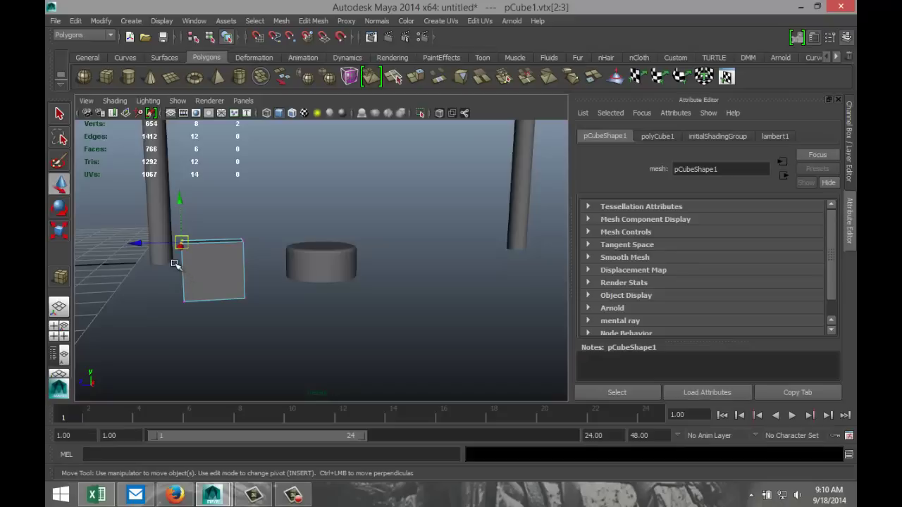
drag(138, 244, 157, 246)
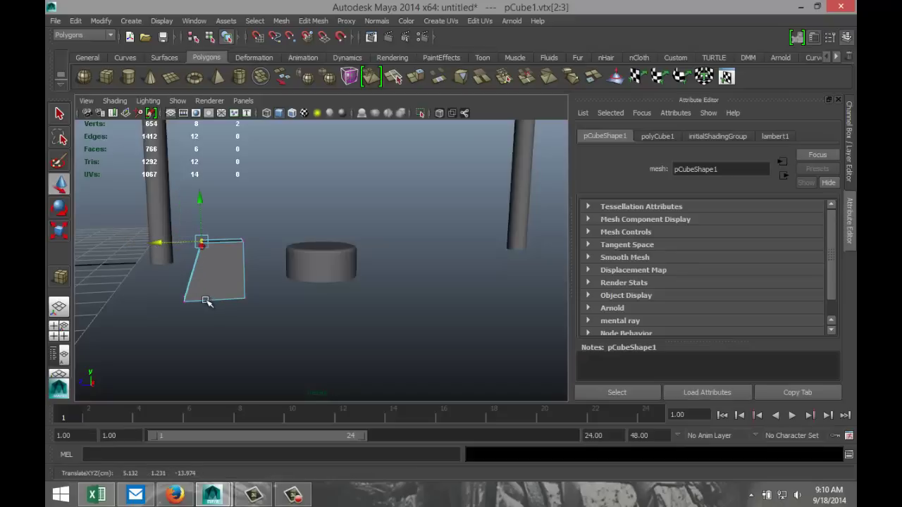
Bevel all edges of the tapered box with 5 segments and an offset of about 0.179.
right_drag(203, 243, 202, 204)
drag(169, 250, 265, 340)
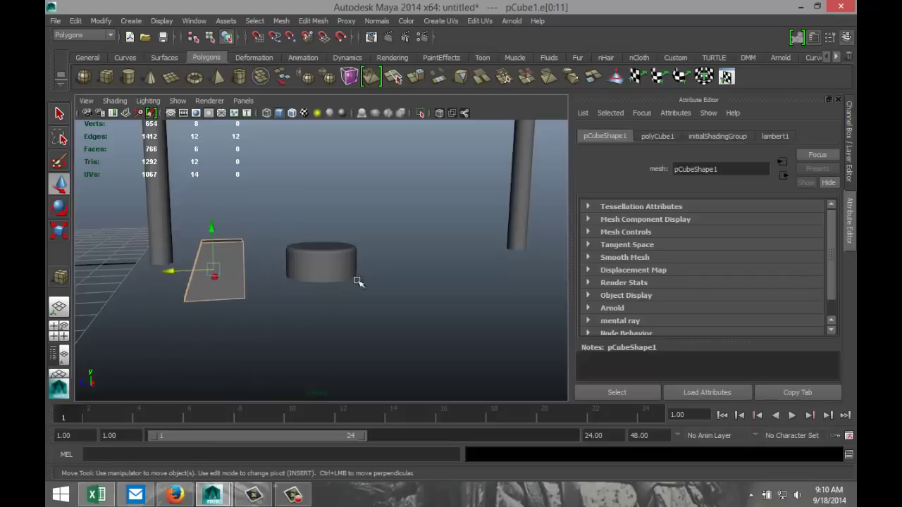
click(313, 21)
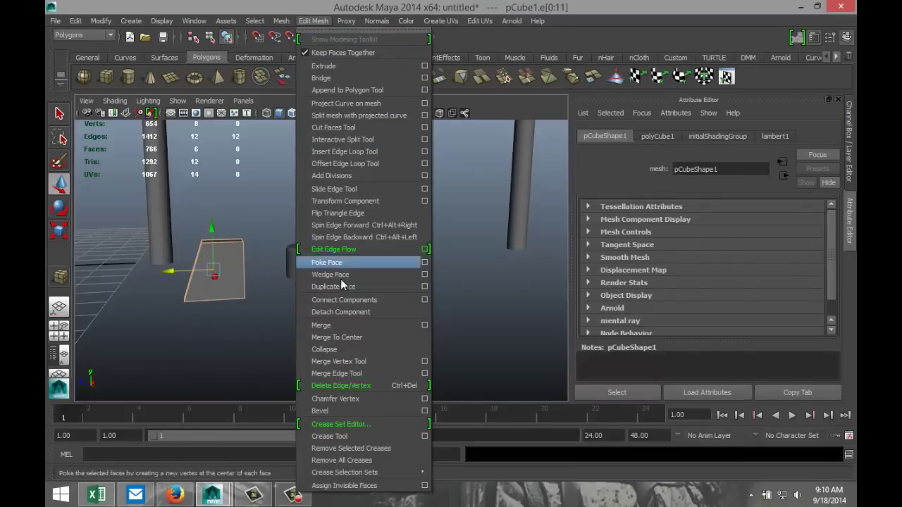
click(344, 411)
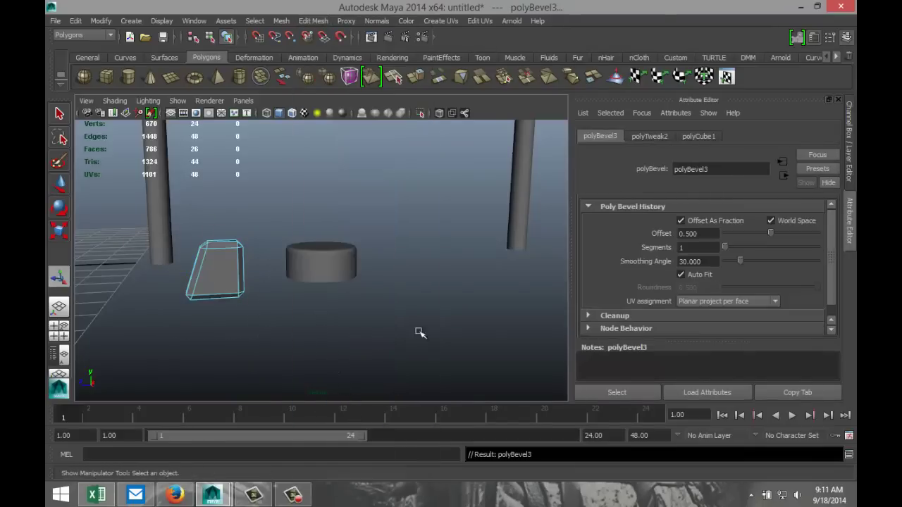
drag(770, 235, 739, 234)
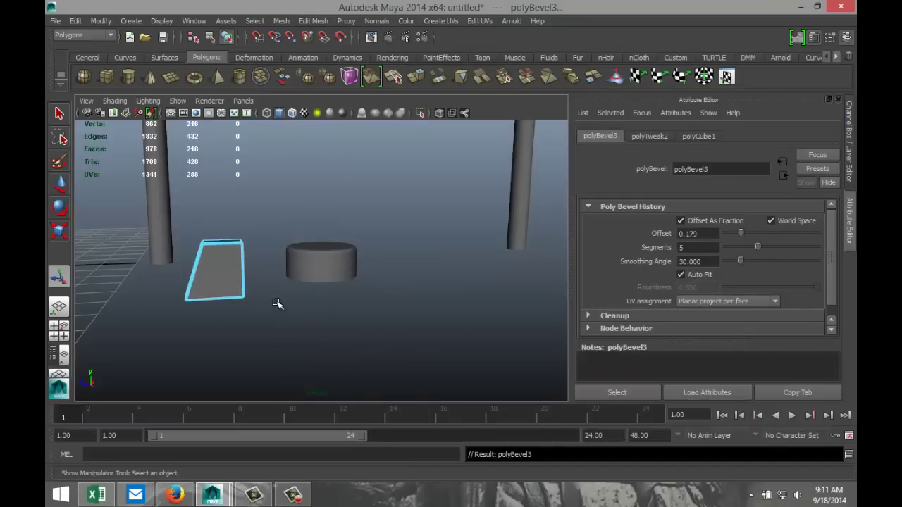
Move the whole tapered box into the beveled cylinder, to about X 3.347 and Z -17.020.
alt+drag(277, 303, 211, 303)
right_click(207, 296)
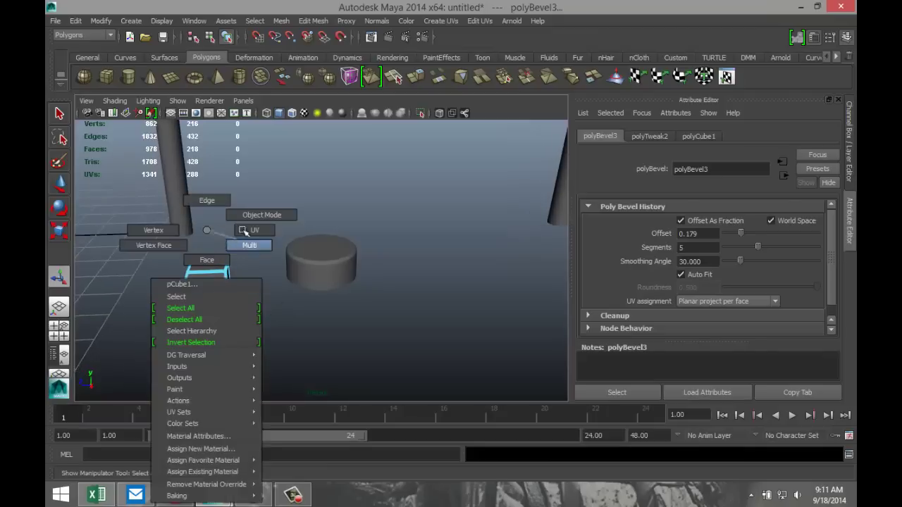
right_drag(244, 231, 254, 216)
click(212, 295)
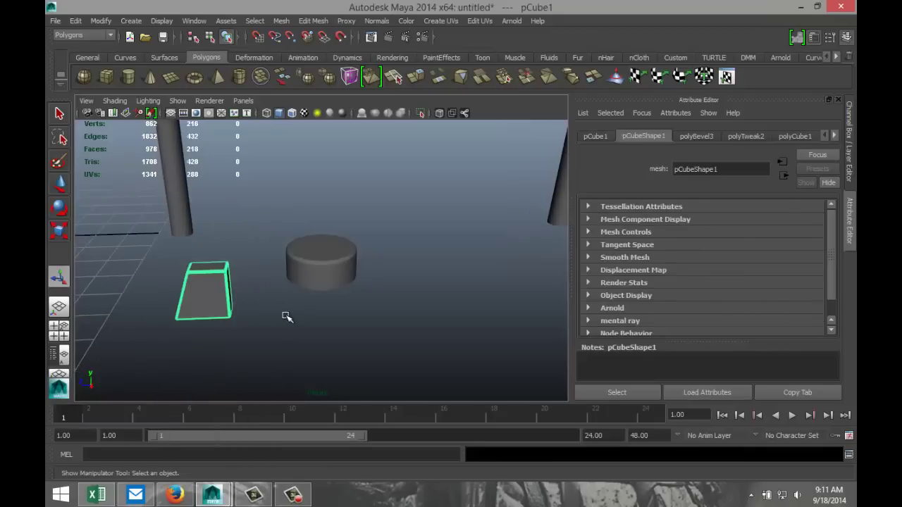
key(w)
drag(157, 295, 277, 301)
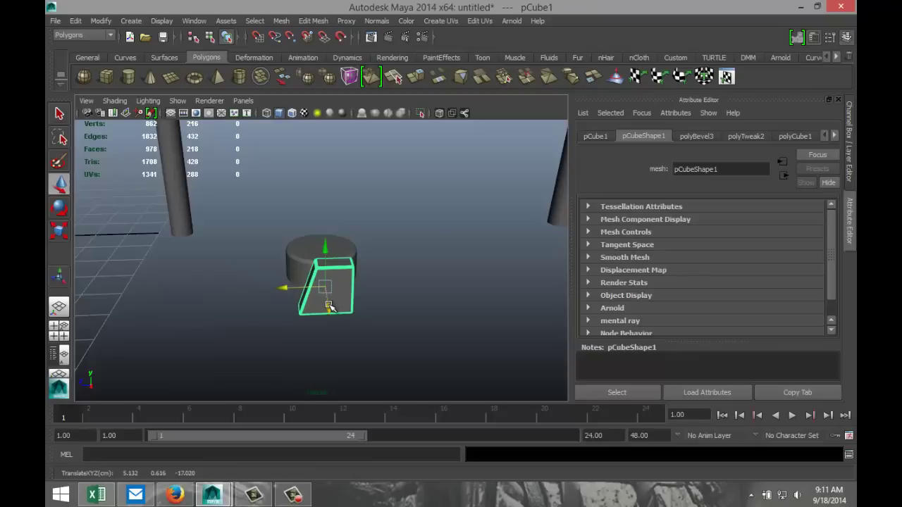
drag(325, 287, 324, 258)
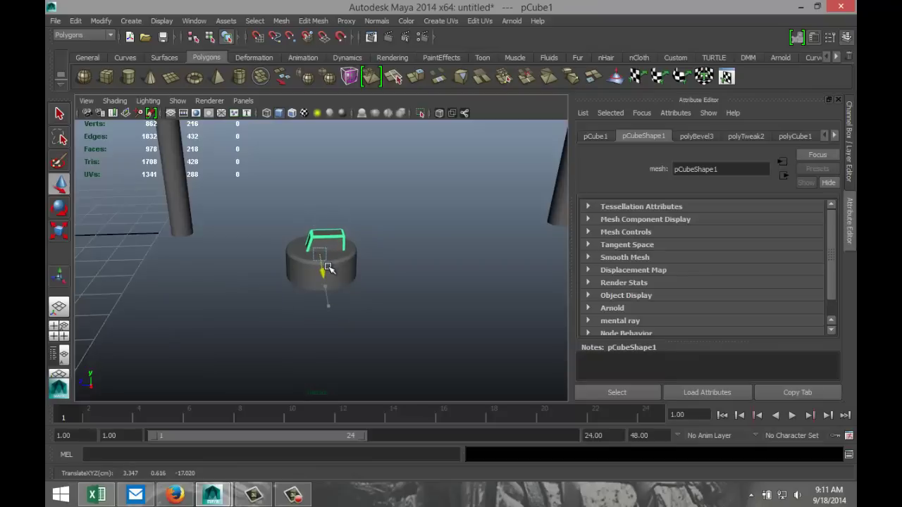
Center the tapered box on the cylinder as seen from above, at about X 3.291 and Z -17.067.
click(63, 333)
key(space)
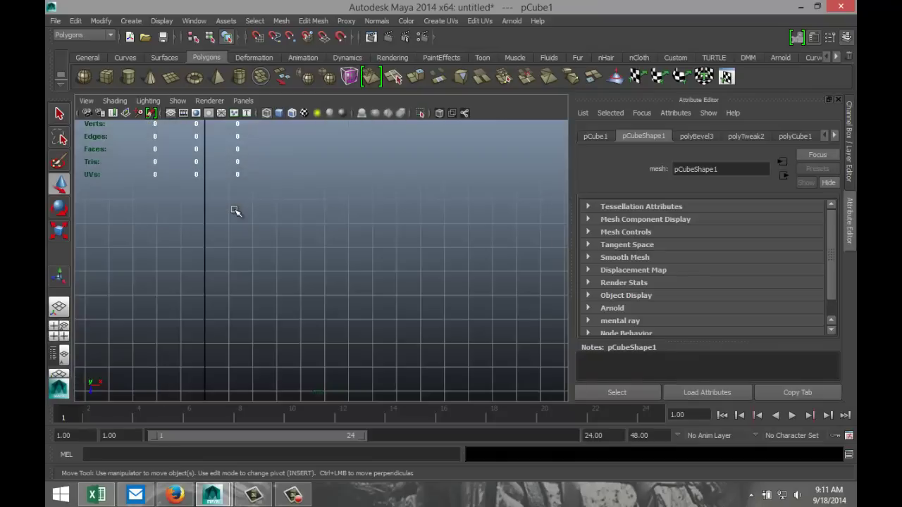
key(f)
scroll(275, 258, down, 3)
scroll(275, 258, up, 5)
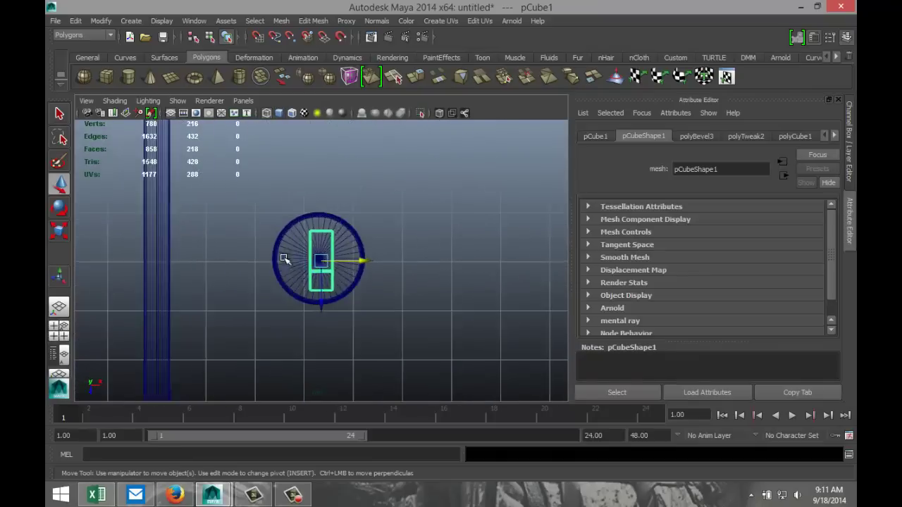
drag(364, 262, 356, 262)
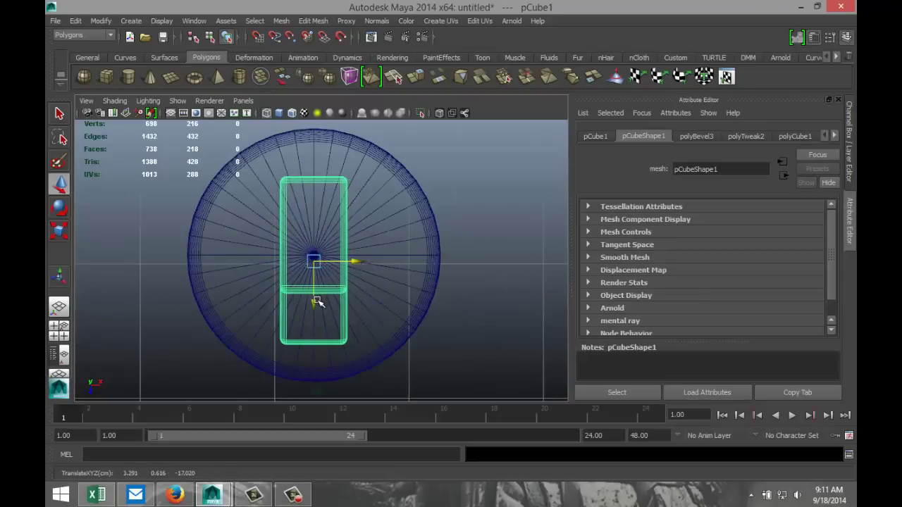
drag(316, 301, 315, 298)
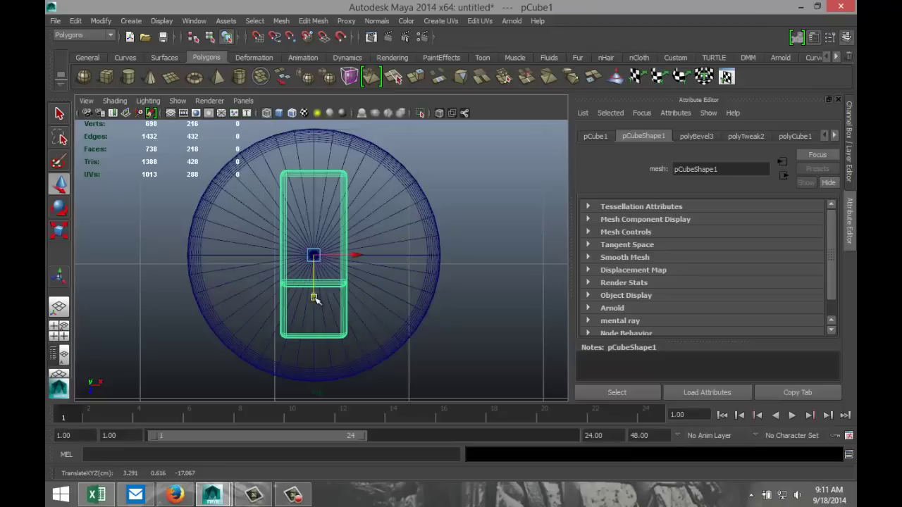
Raise the tapered box in the side view until its base sits just inside the cylinder's top.
click(63, 336)
click(459, 332)
key(space)
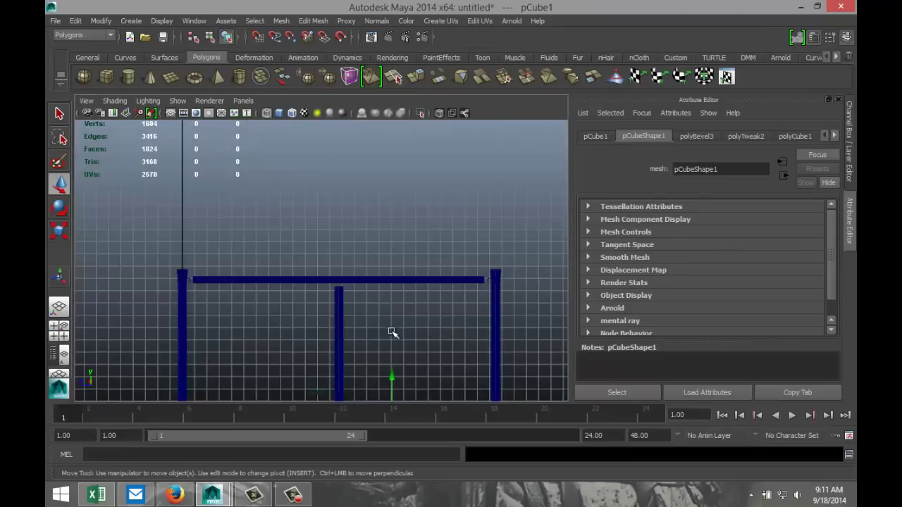
key(z)
scroll(395, 330, down, 5)
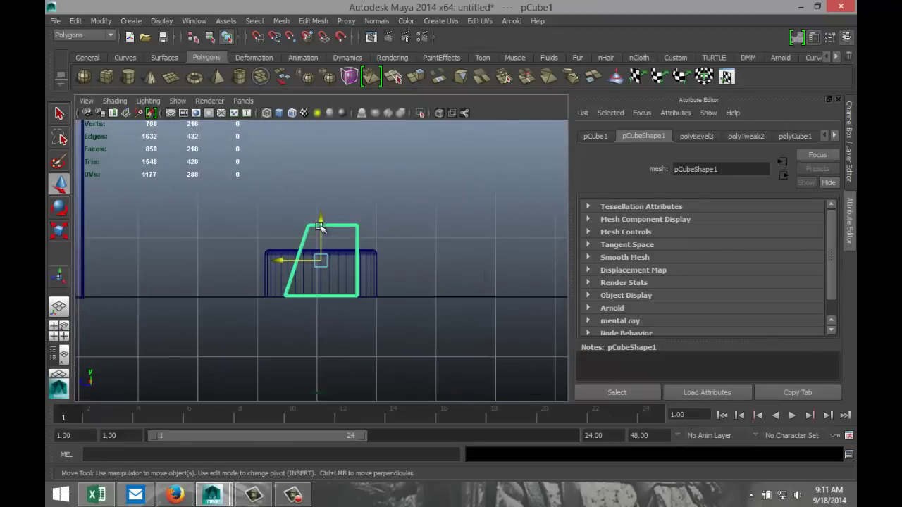
drag(320, 227, 315, 181)
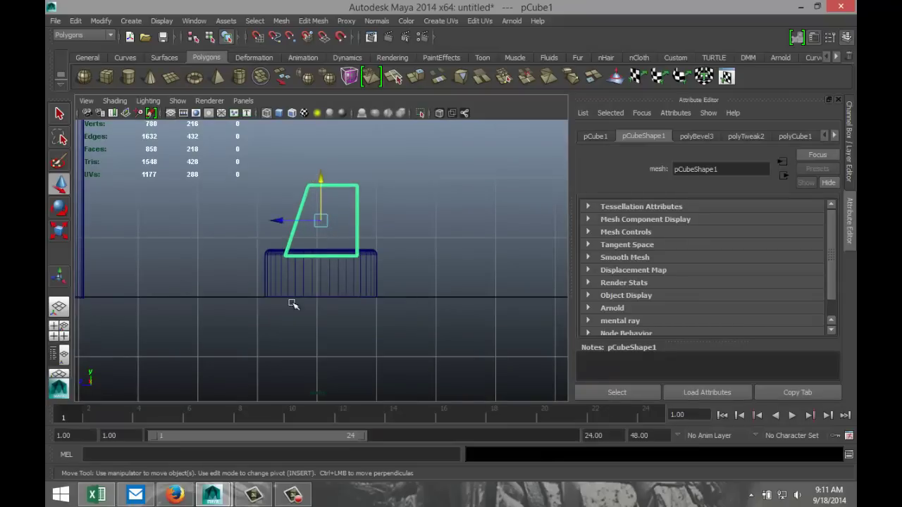
Combine the tapered box and the beveled cylinder into one mesh.
click(371, 288)
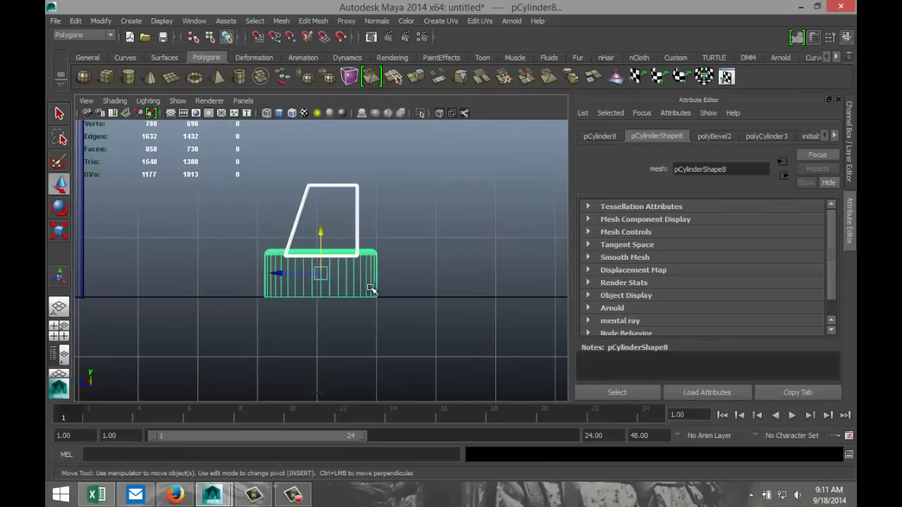
click(281, 20)
click(307, 44)
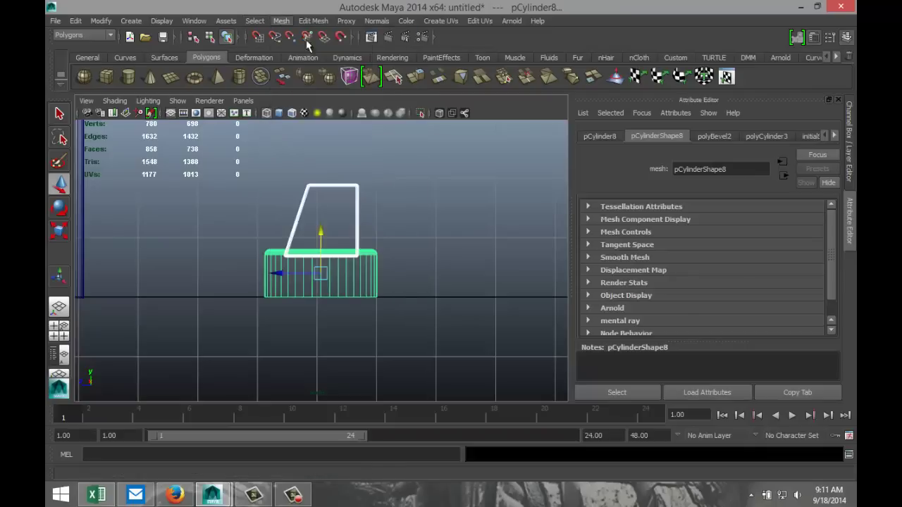
Center the combined cap's pivot and move the cap to the top rail's end beside the far pole, at Translate Y 11.405, Z -7.413.
scroll(381, 293, down, 10)
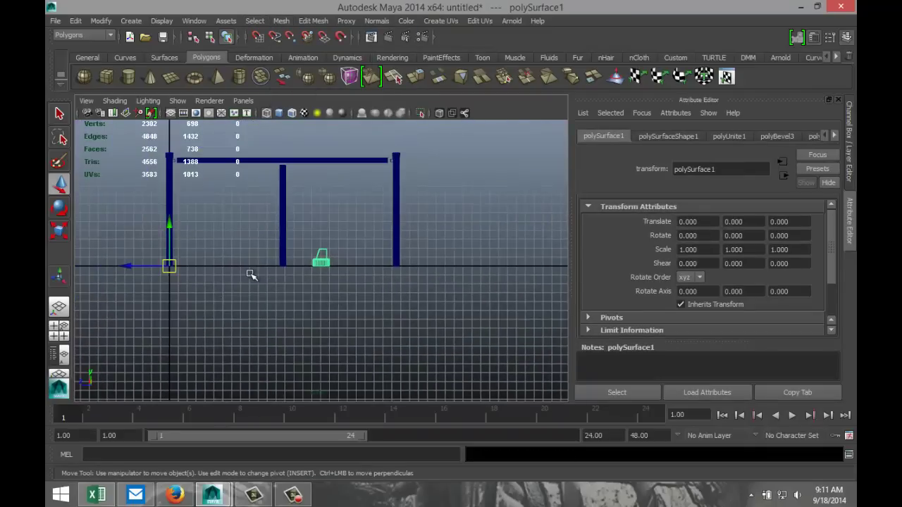
click(101, 21)
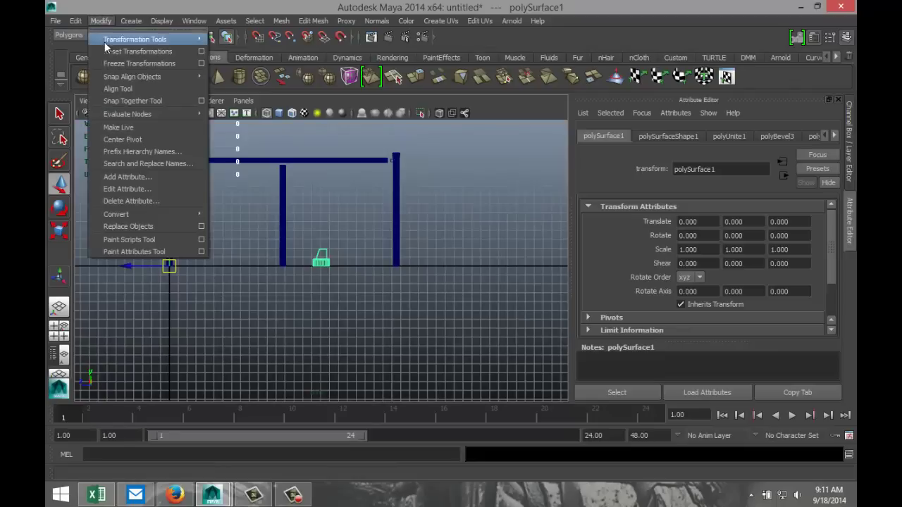
click(135, 139)
drag(320, 213, 341, 119)
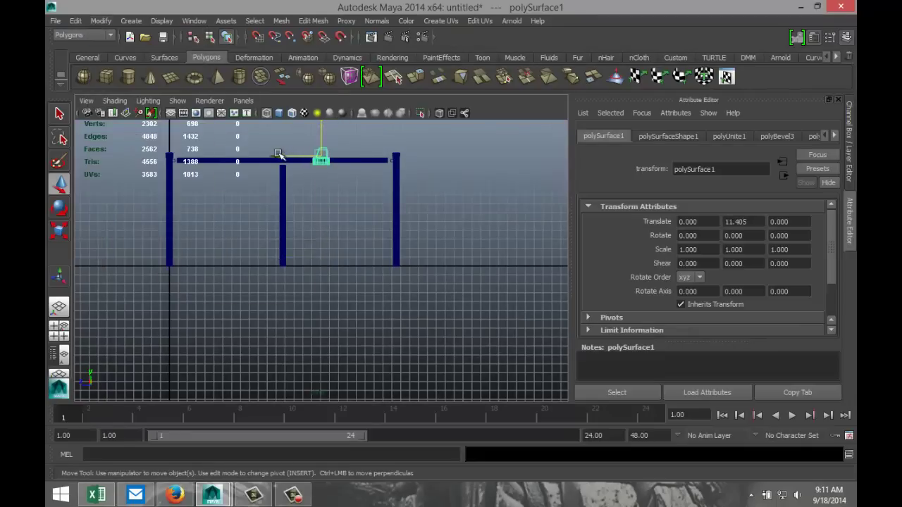
drag(279, 154, 344, 156)
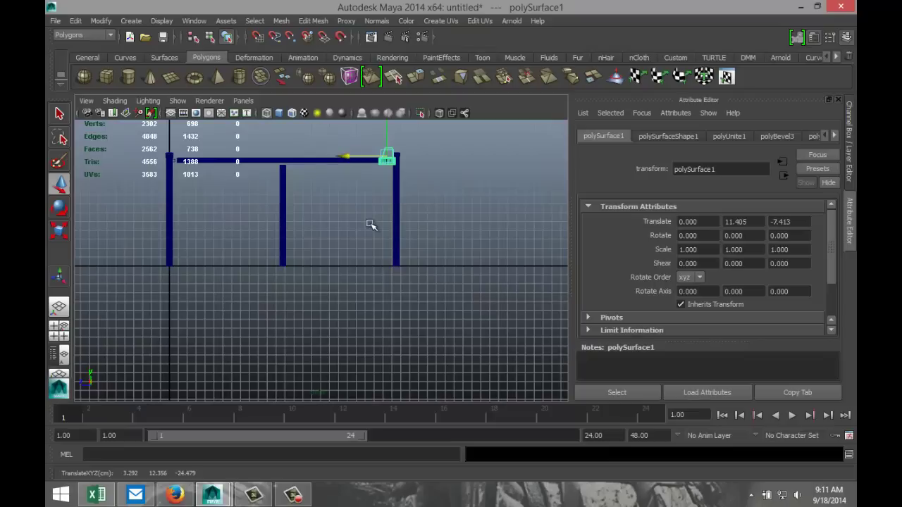
alt+drag(375, 228, 392, 253)
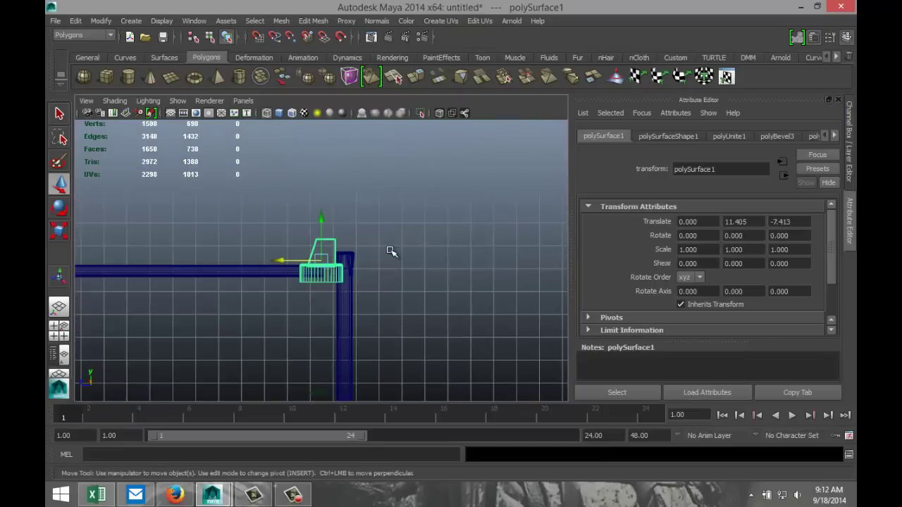
Rotate the cap to -90 degrees around X so its tapered tab points at the far pole.
key(e)
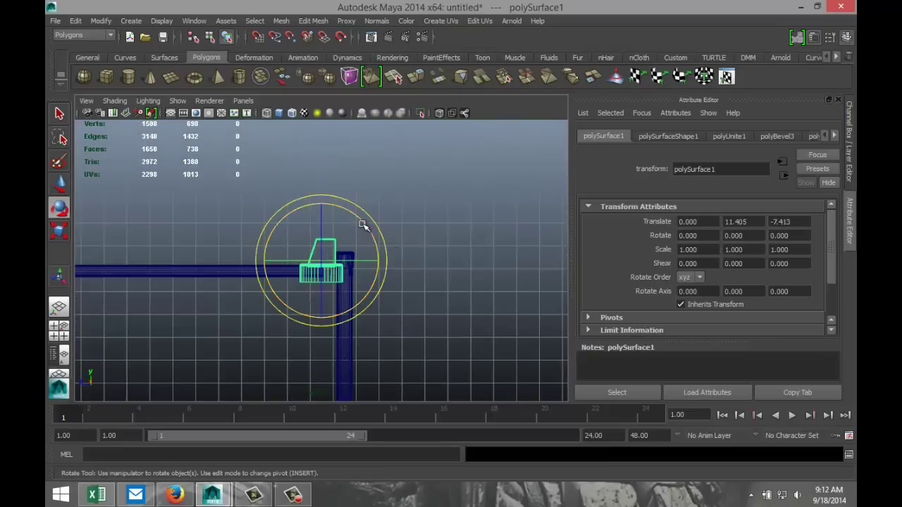
drag(362, 226, 354, 300)
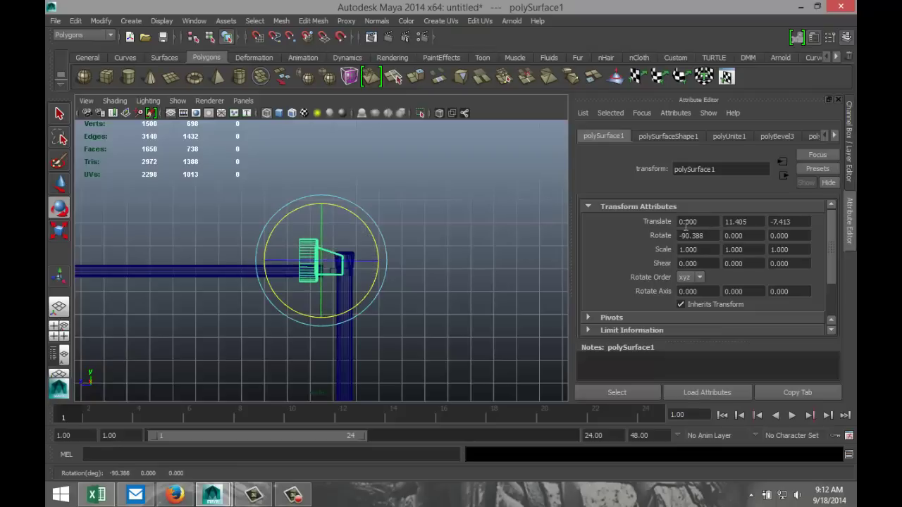
click(710, 235)
text(-90)
key(Return)
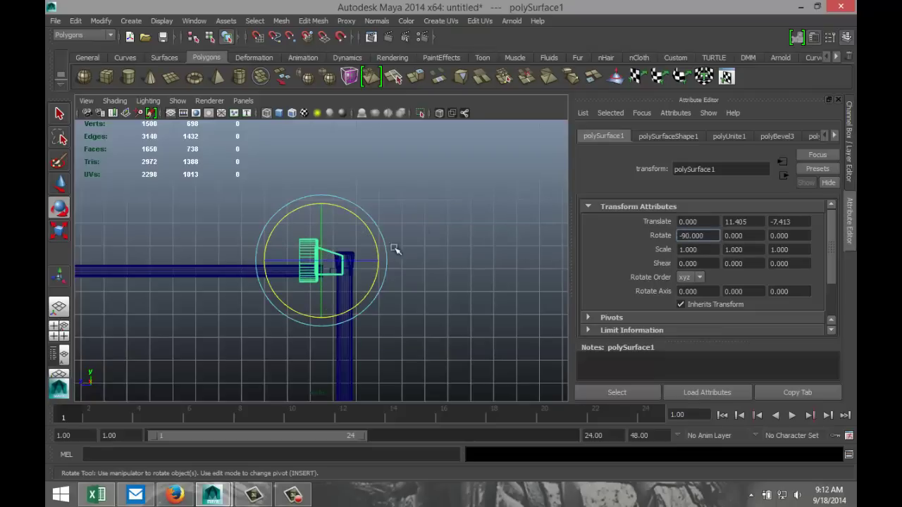
click(447, 300)
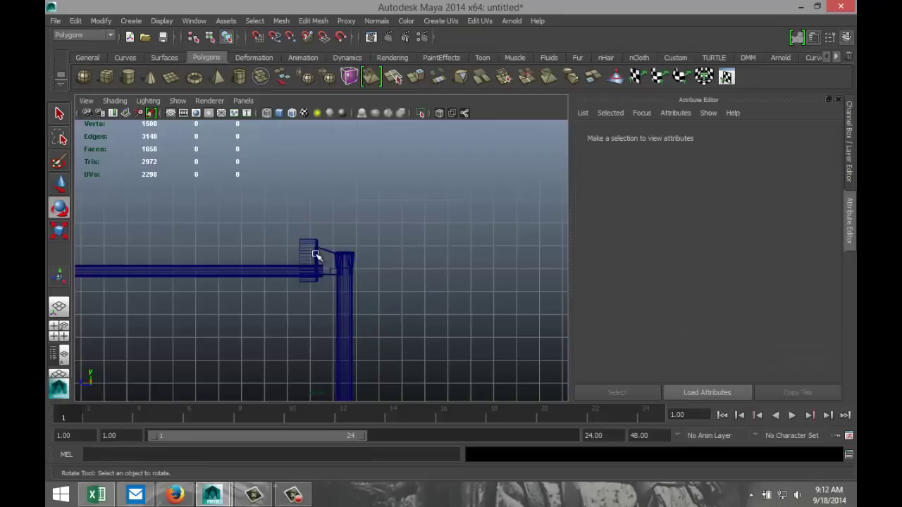
Scale the rotated cap uniformly down to about 0.493.
click(315, 252)
key(r)
drag(322, 259, 302, 265)
key(f)
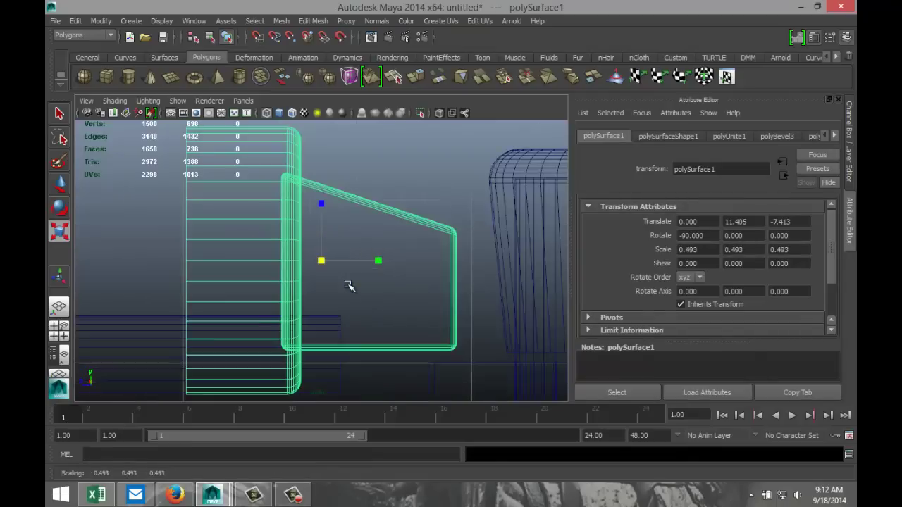
scroll(348, 286, down, 6)
scroll(346, 283, up, 4)
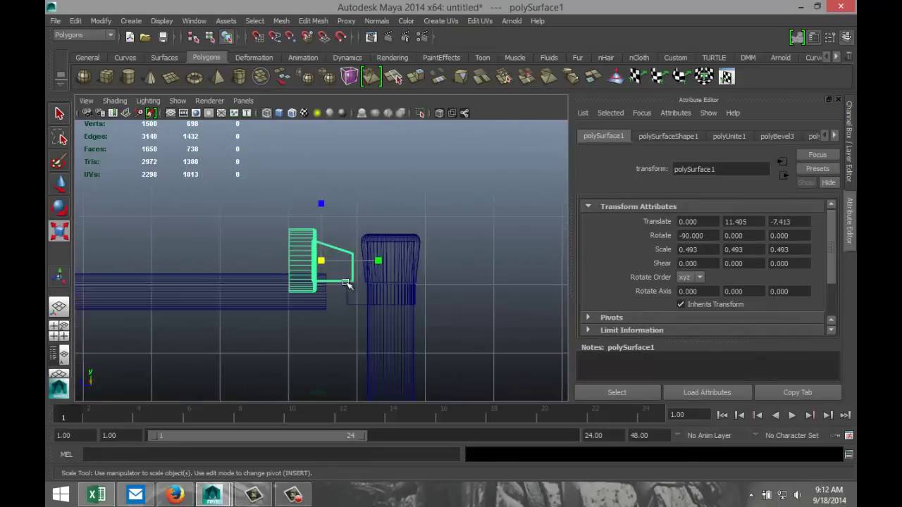
Lower the cap to Translate Y 10.927 and slide it along the rail toward the pole to Z -7.570.
key(w)
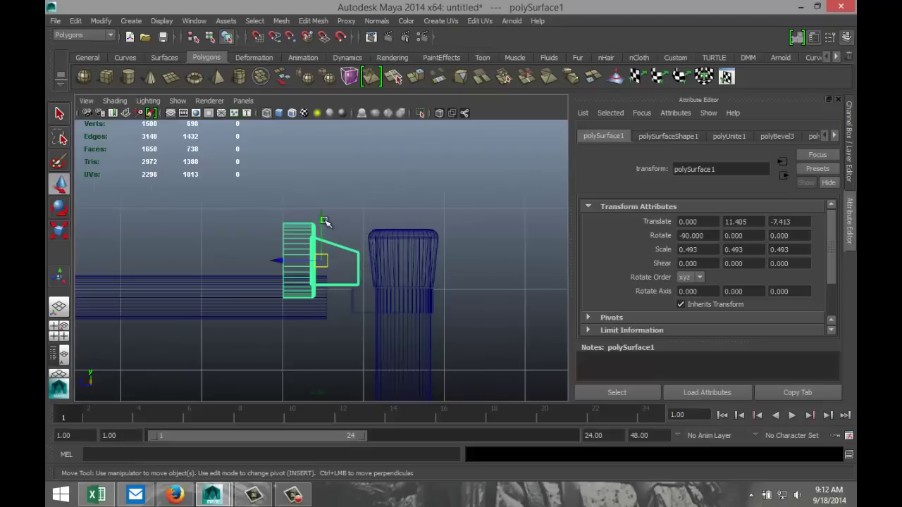
drag(323, 223, 329, 256)
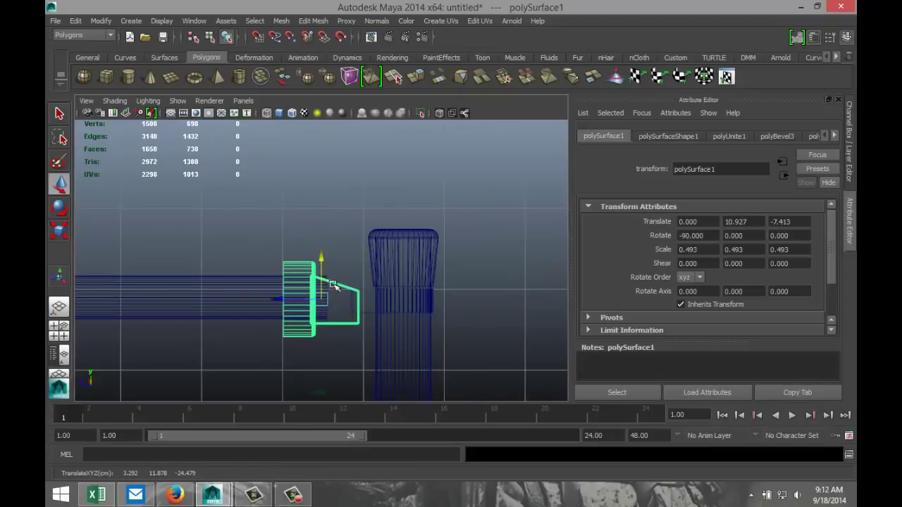
drag(277, 299, 312, 301)
Scale the cap uniformly to about 0.306 and raise it slightly to Translate Y 10.943 to fit the rail's end.
key(r)
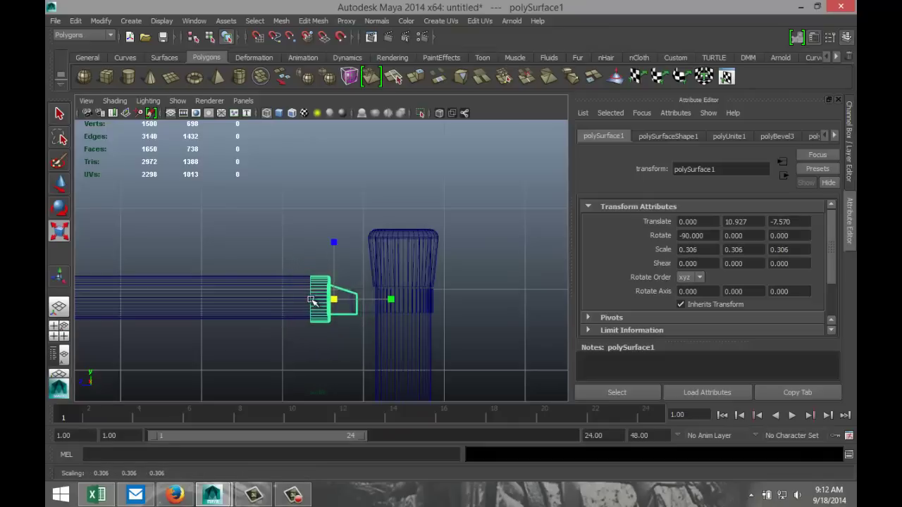
key(w)
drag(333, 258, 335, 260)
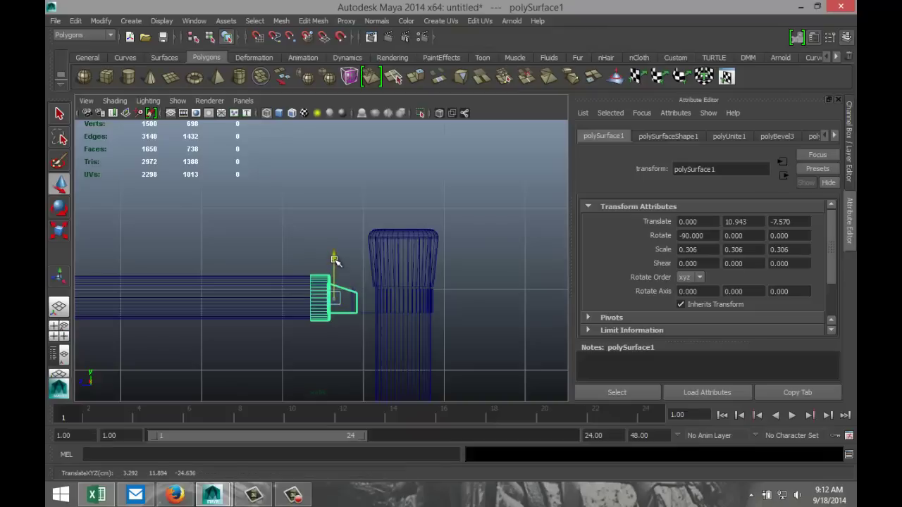
scroll(336, 266, up, 3)
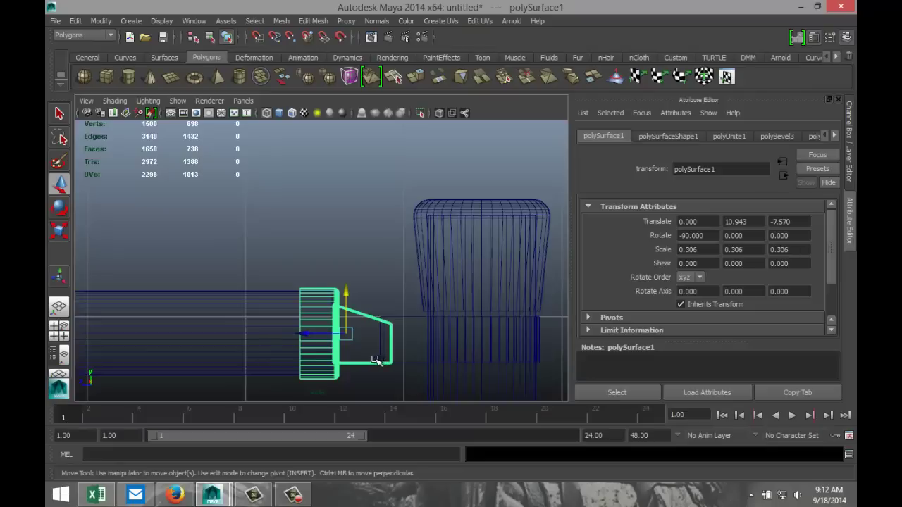
Stretch the cap along its length to Scale Y 0.392 and shift it toward the pole to Translate Z -7.602.
key(r)
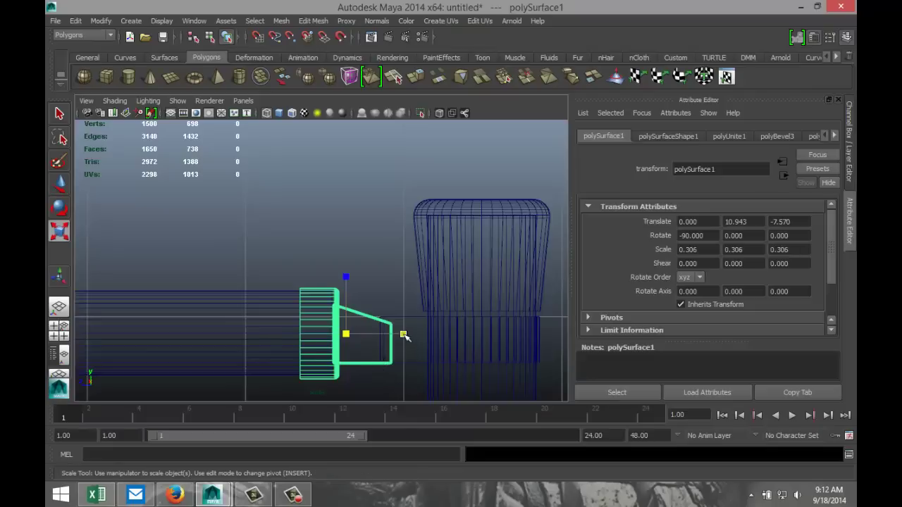
drag(403, 335, 419, 335)
key(w)
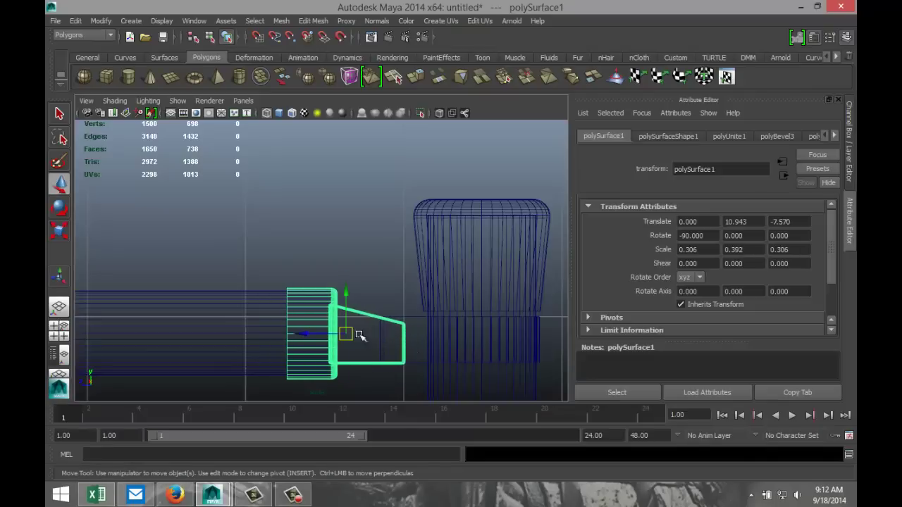
mouse_move(309, 333)
mouse_down()
mouse_move(327, 336)
mouse_move(316, 336)
mouse_up()
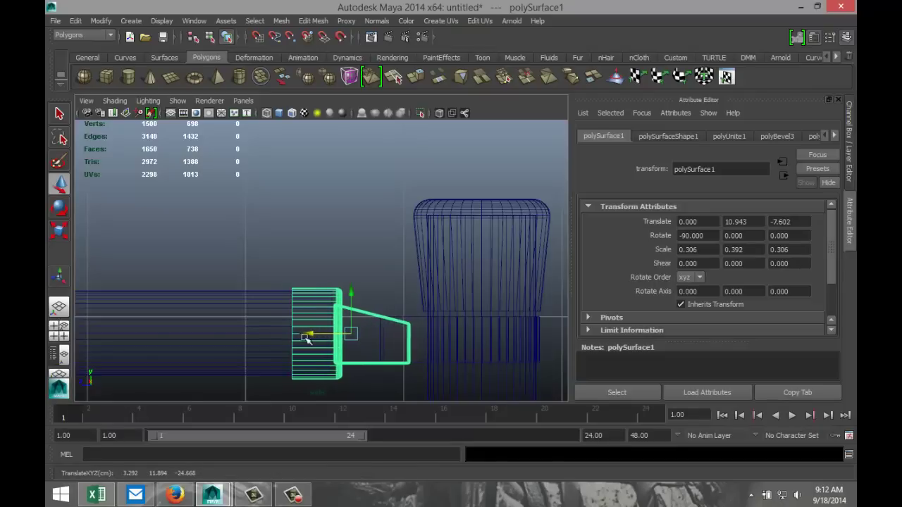
Move the cap sideways onto the top rail as seen from above, to about Translate X -3.316.
key(space)
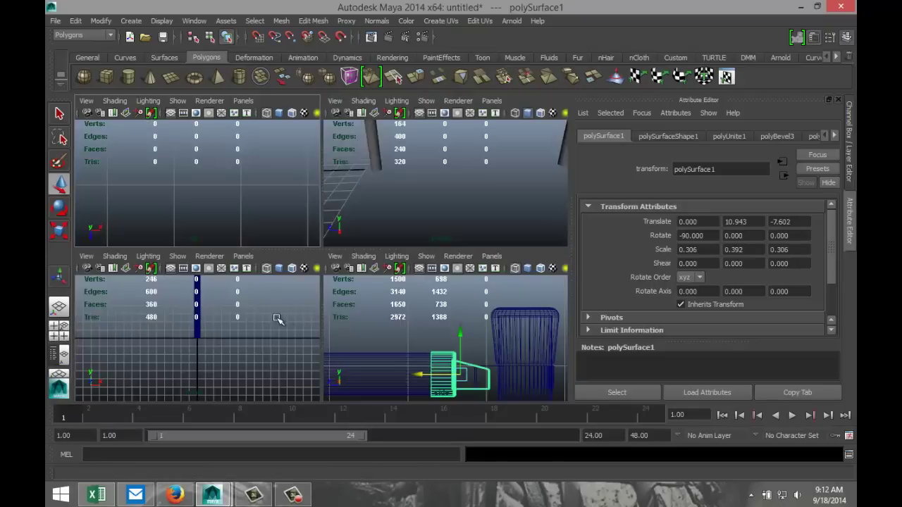
scroll(271, 318, down, 3)
scroll(248, 203, down, 4)
scroll(248, 203, down, 3)
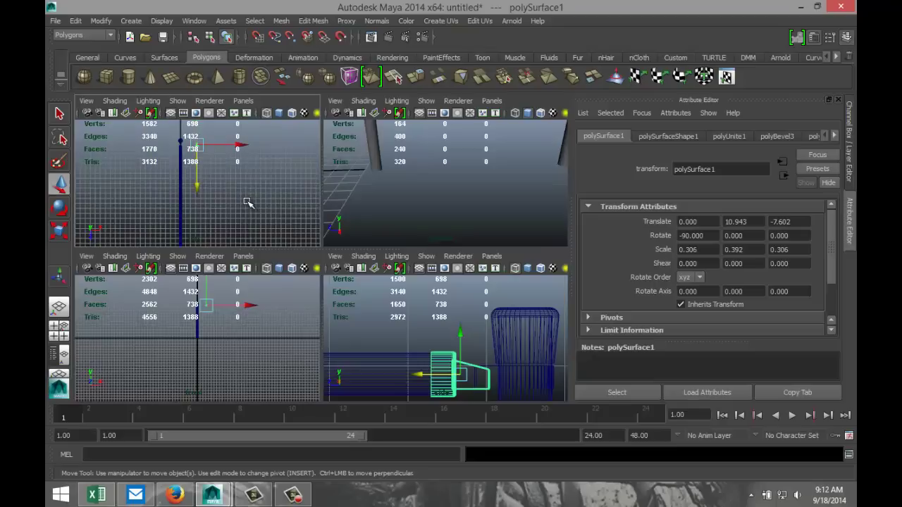
key(space)
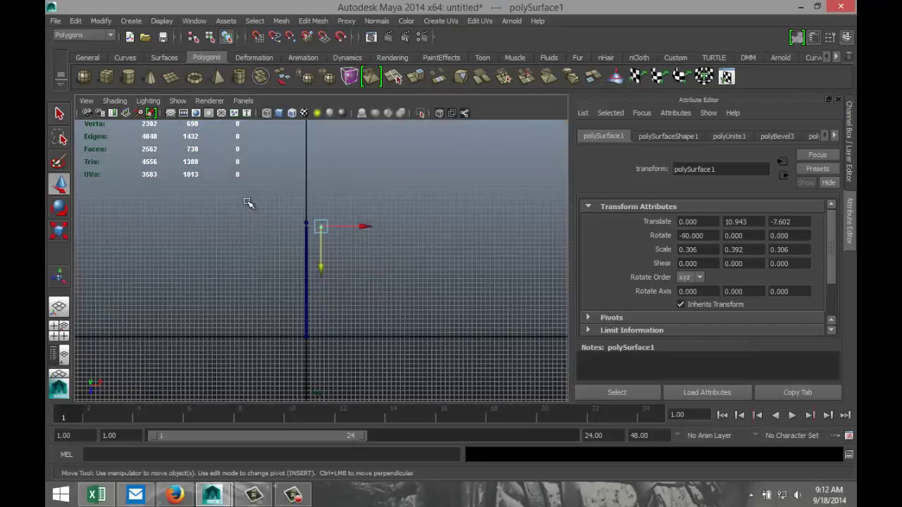
scroll(248, 203, up, 5)
scroll(289, 256, down, 5)
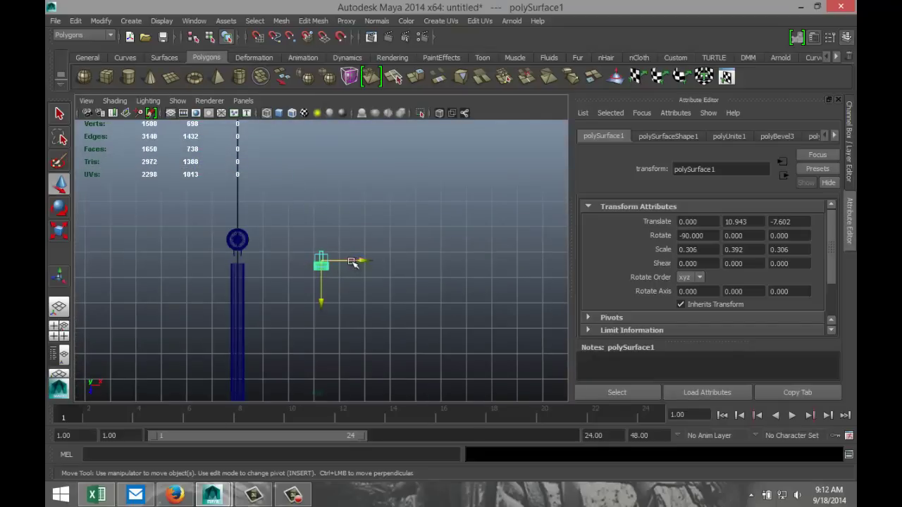
drag(368, 263, 285, 267)
key(f)
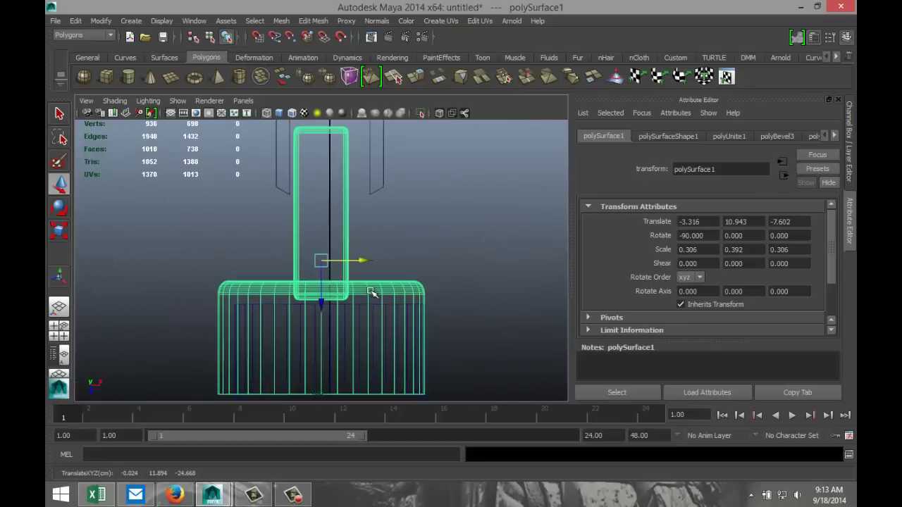
Fine-tune the cap's sideways position to Translate X -3.290 so it is centered on the rail, and deselect it.
scroll(368, 293, down, 5)
scroll(372, 293, up, 1)
scroll(365, 272, up, 2)
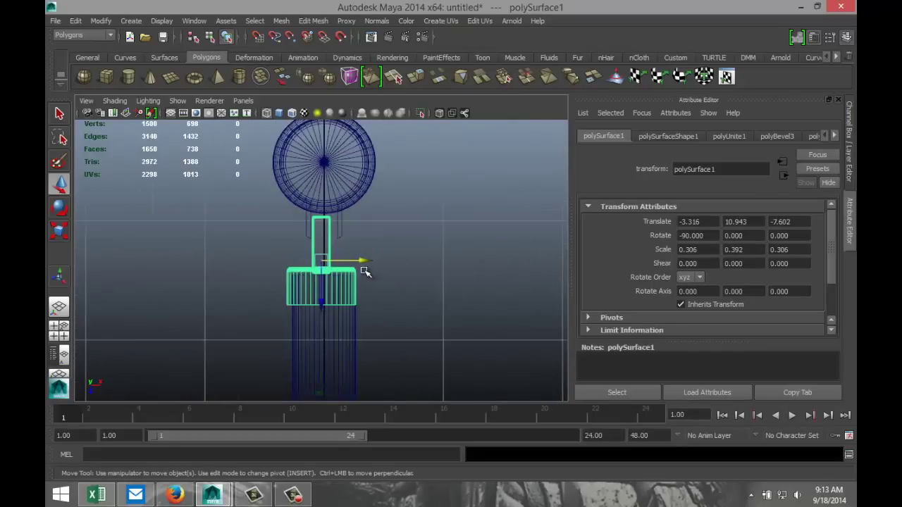
drag(365, 263, 369, 262)
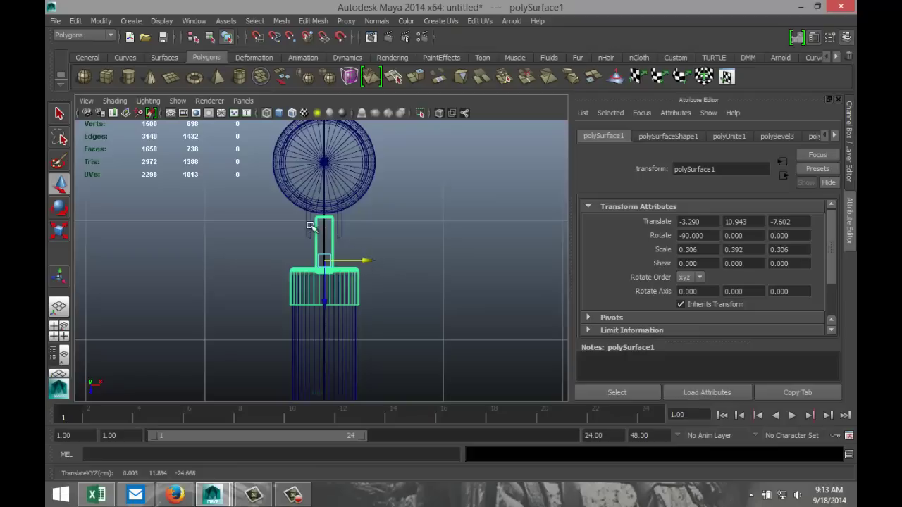
click(404, 222)
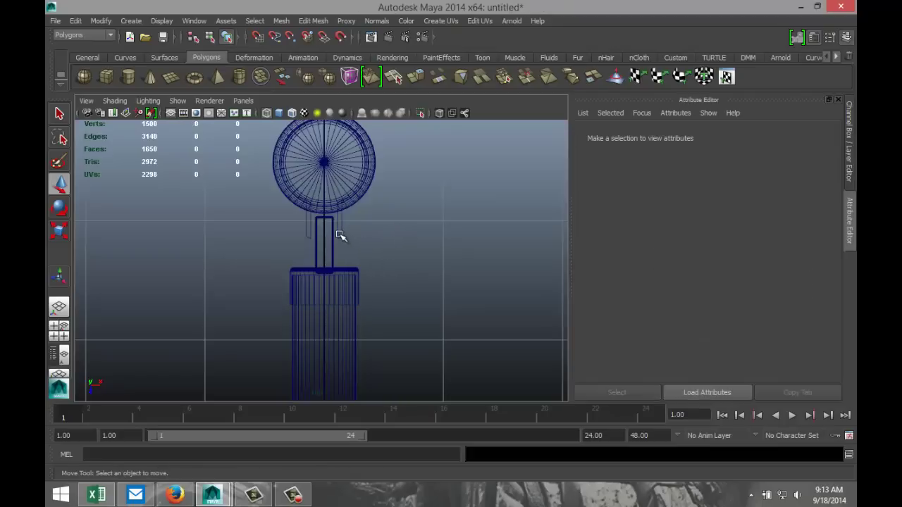
scroll(335, 234, up, 3)
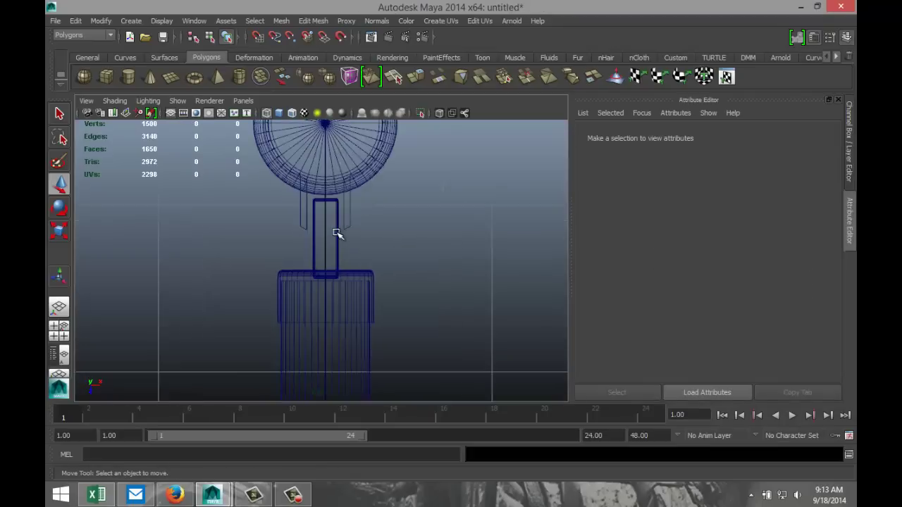
scroll(399, 294, up, 2)
scroll(399, 294, up, 1)
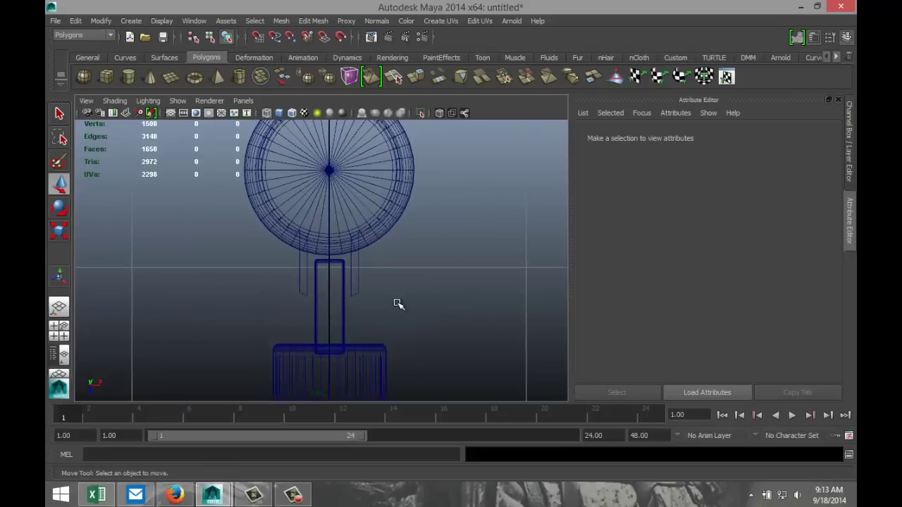
scroll(397, 301, up, 2)
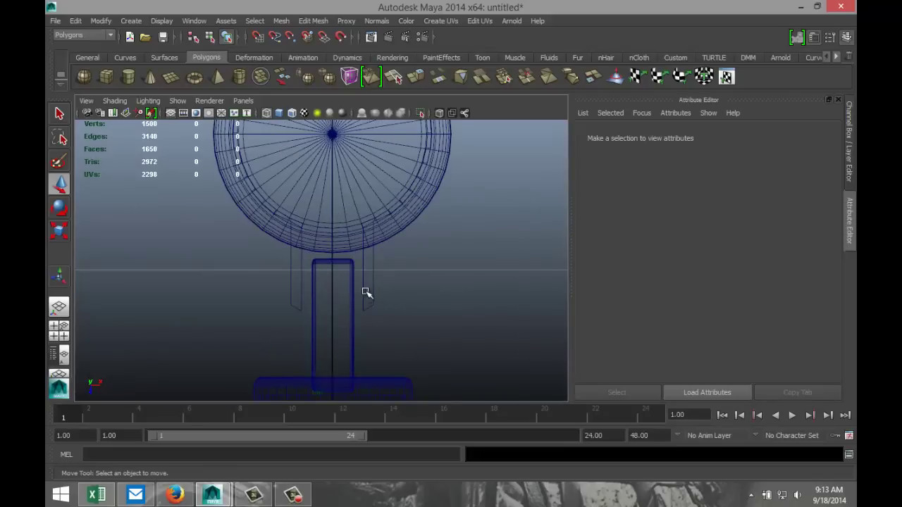
right_drag(374, 293, 372, 202)
drag(280, 285, 308, 310)
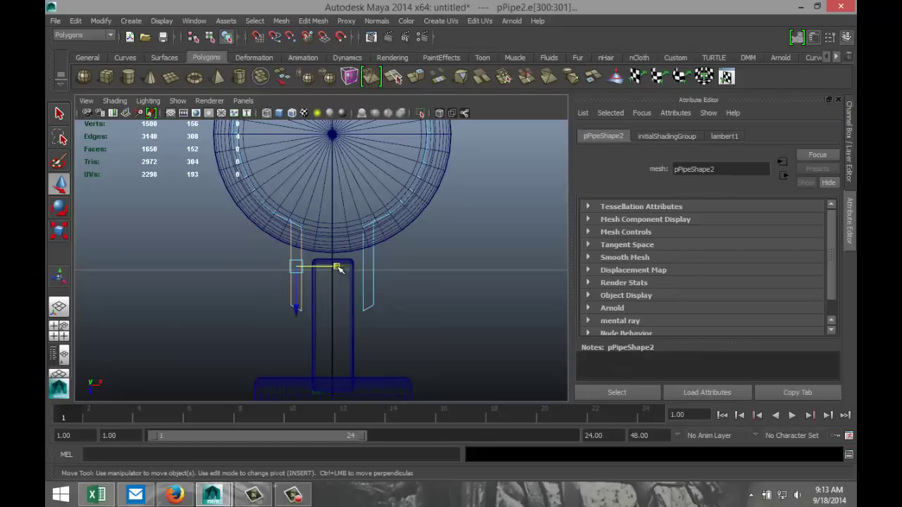
click(264, 307)
Move the end vertices of both pole clamp arms inward so the arms close toward the cap's tab.
right_drag(294, 308, 269, 274)
drag(280, 296, 404, 311)
click(394, 330)
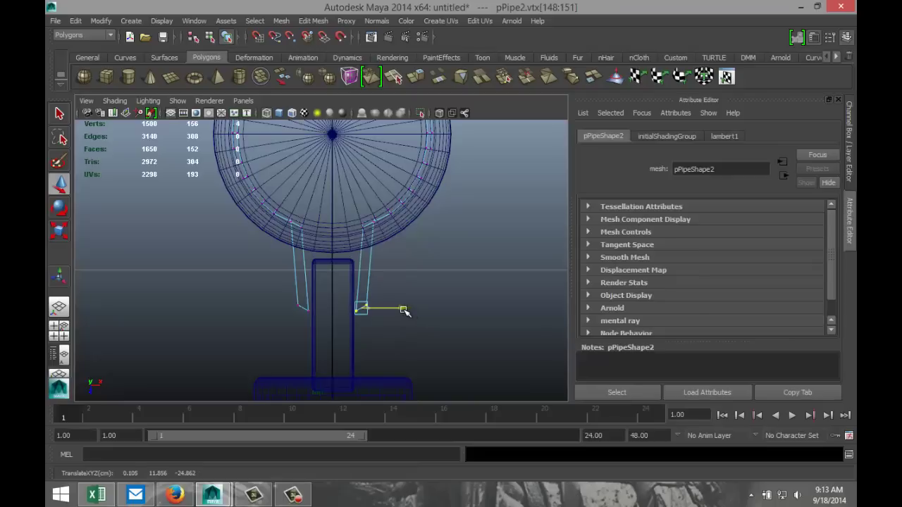
Examine the clamp arms around the cap's tab up close in the perspective view.
scroll(452, 329, down, 5)
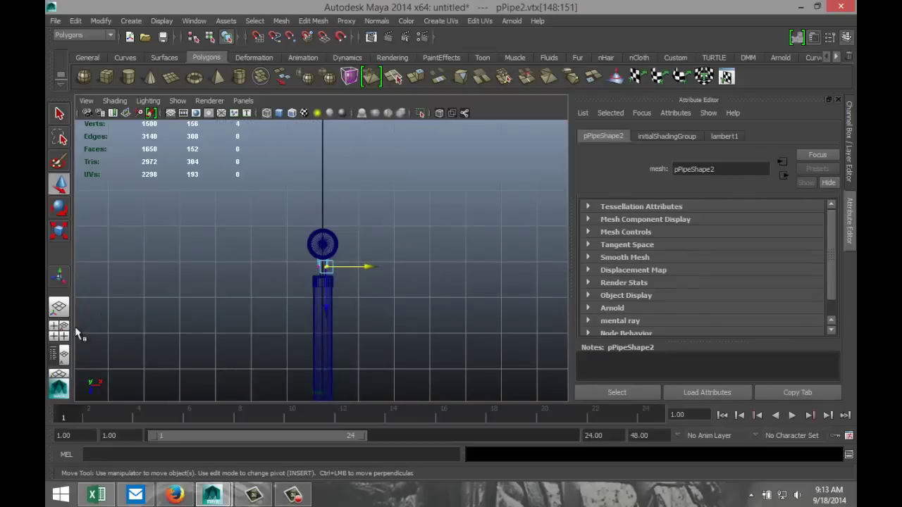
key(space)
key(space)
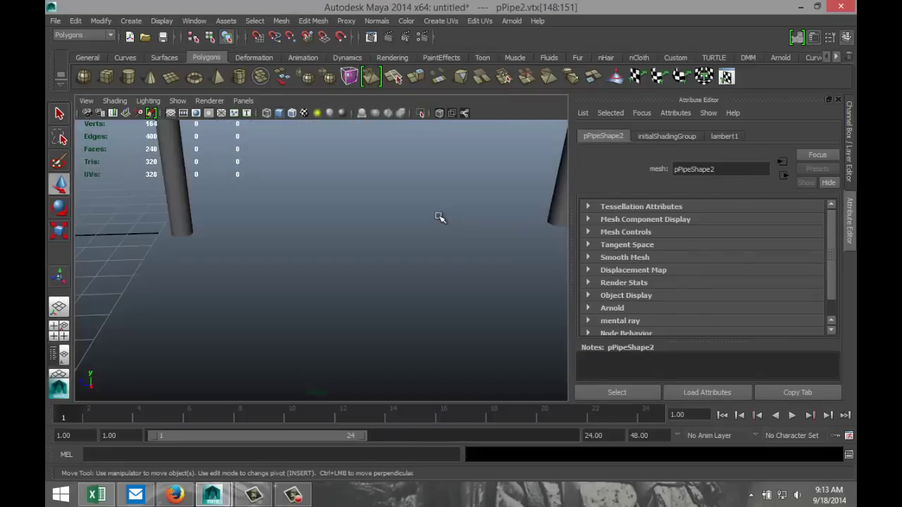
key(f)
scroll(400, 248, down, 2)
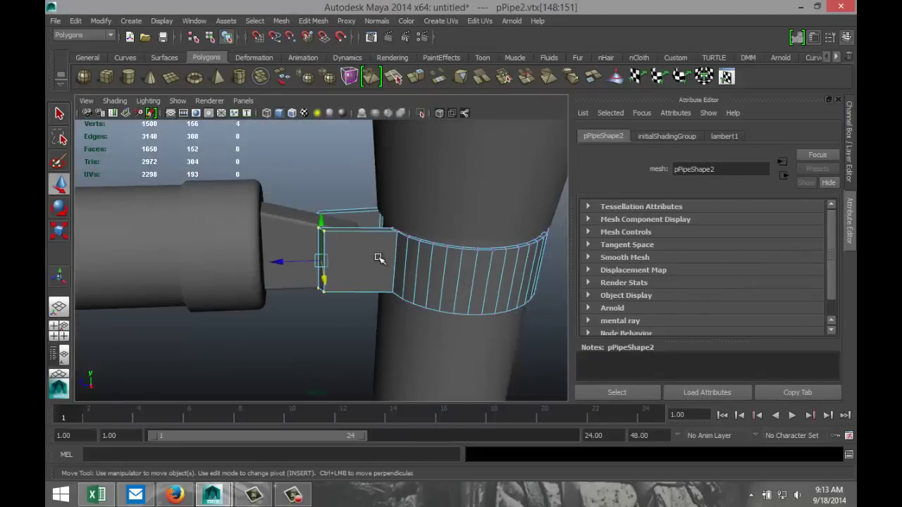
Deselect the clamp vertices, duplicate the rail cap and move the copy along the rail to its opposite end, at Translate Z 16.210.
alt+drag(322, 256, 436, 281)
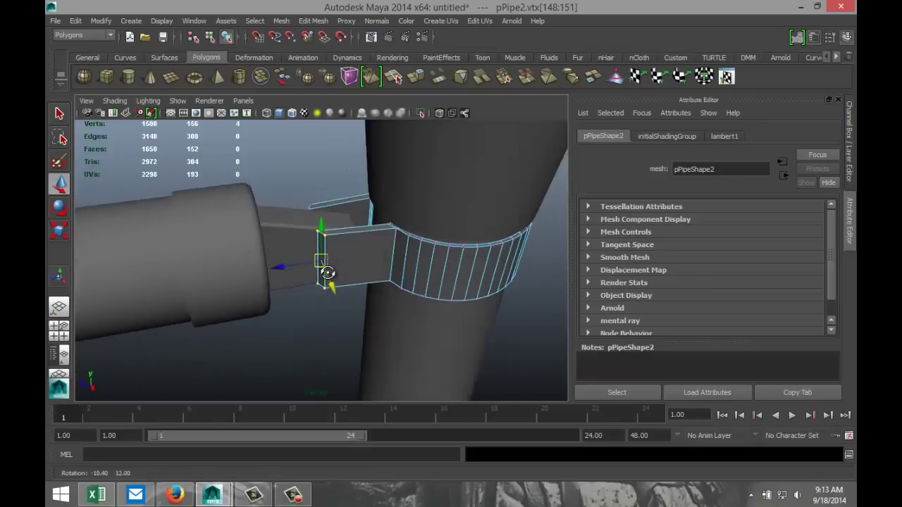
scroll(441, 283, down, 3)
click(379, 292)
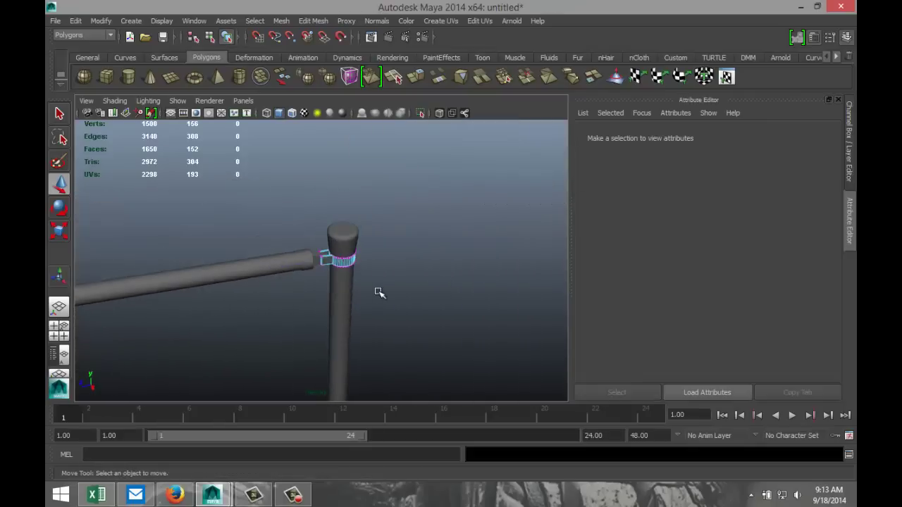
scroll(382, 291, up, 4)
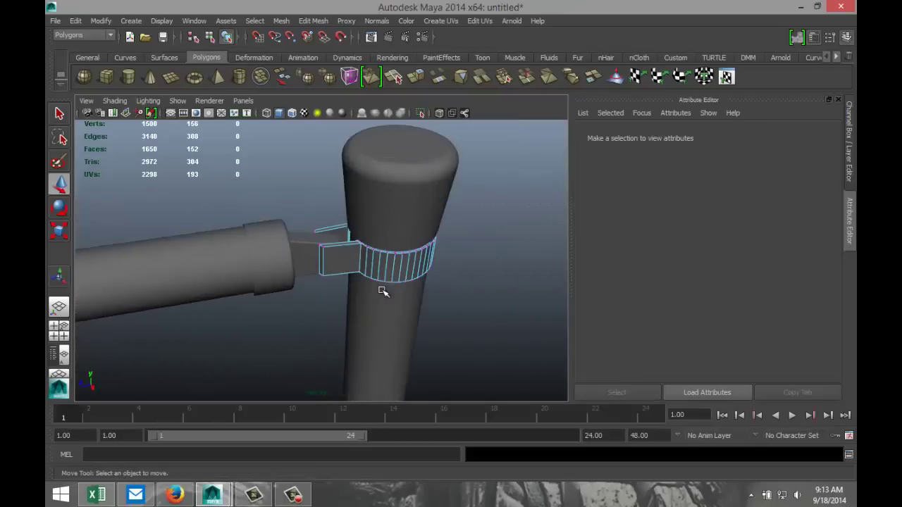
click(279, 269)
scroll(430, 307, down, 6)
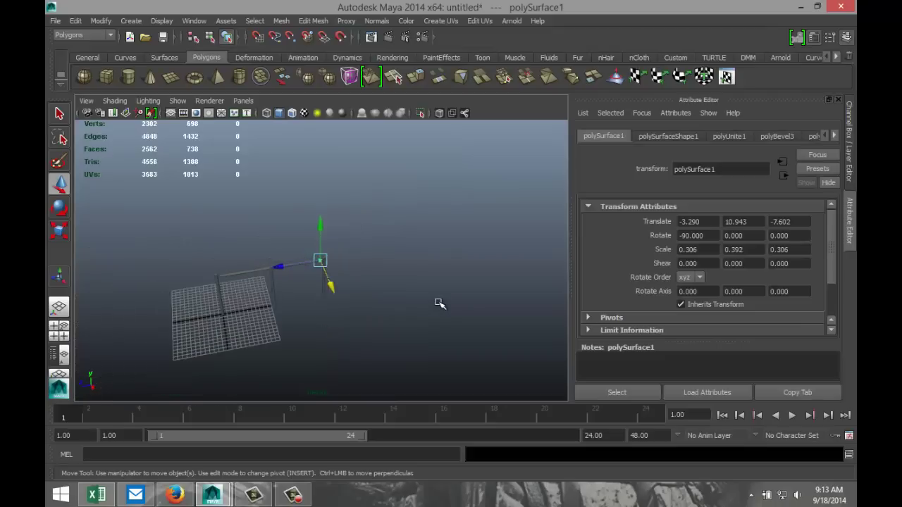
key(ctrl+d)
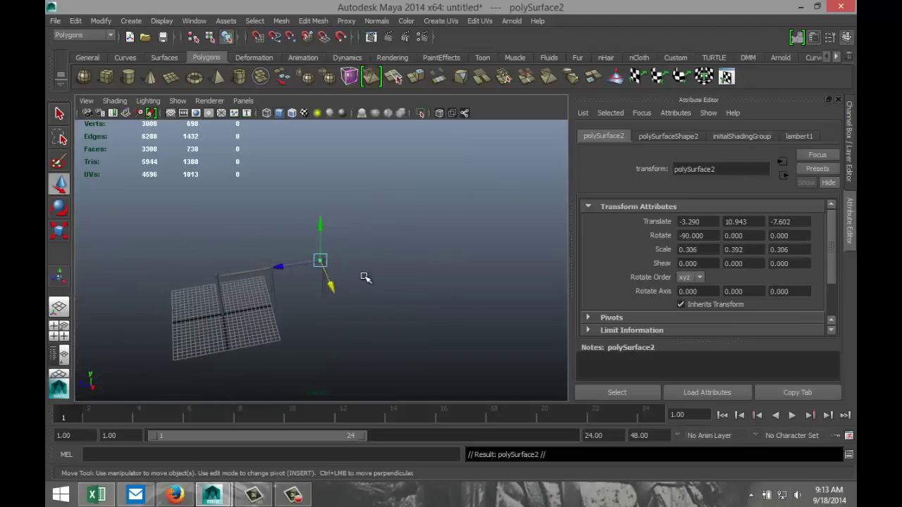
drag(278, 267, 240, 310)
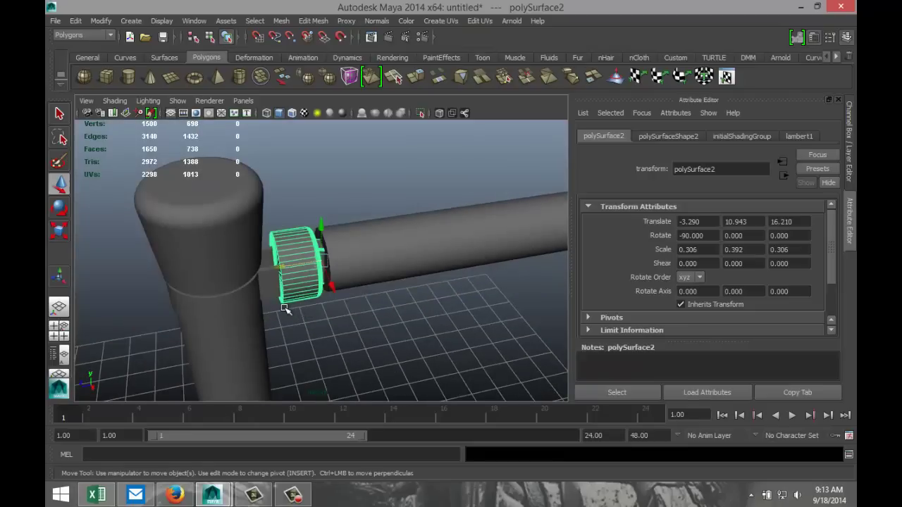
Rotate the duplicated cap to Rotate Y 180 so that its tab faces the adjacent pole.
key(e)
drag(290, 295, 472, 271)
click(763, 235)
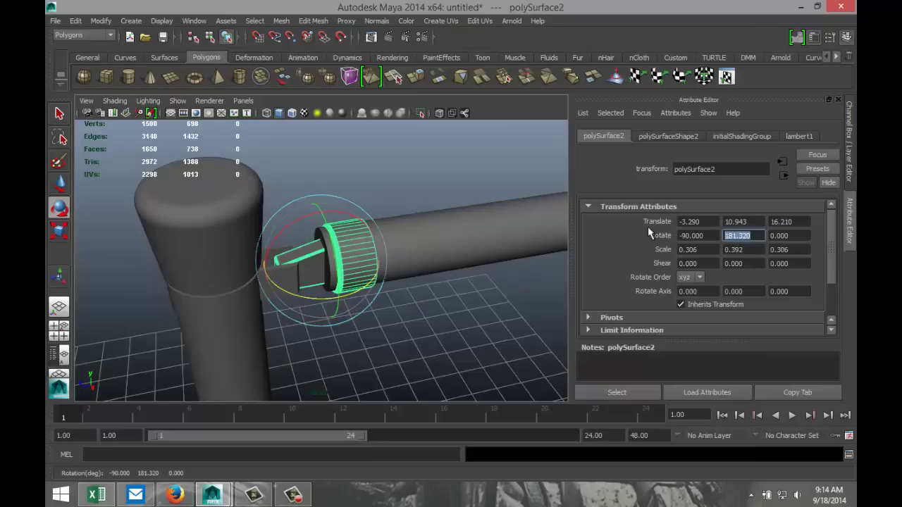
text(180)
key(Return)
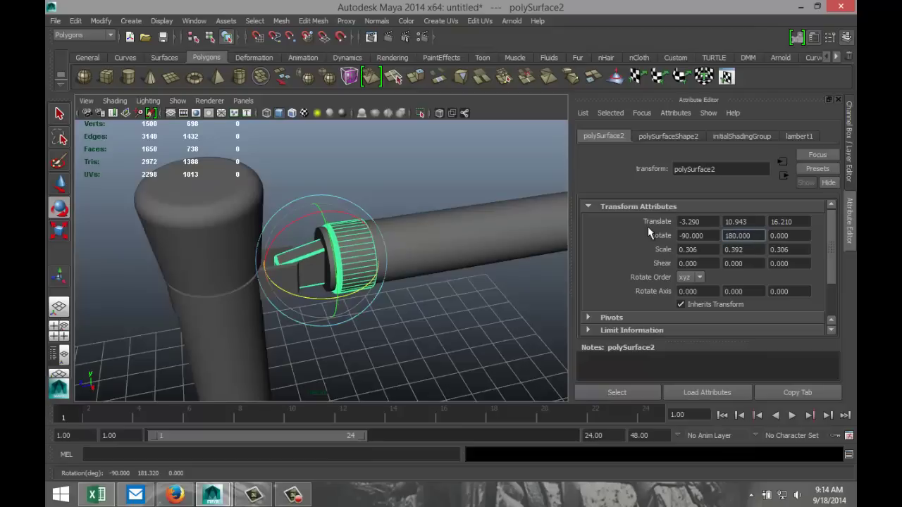
As seen from above, shorten the duplicated cap to Scale Y 0.344 and position it at Translate Z 16.256 on the rail end.
click(59, 328)
key(space)
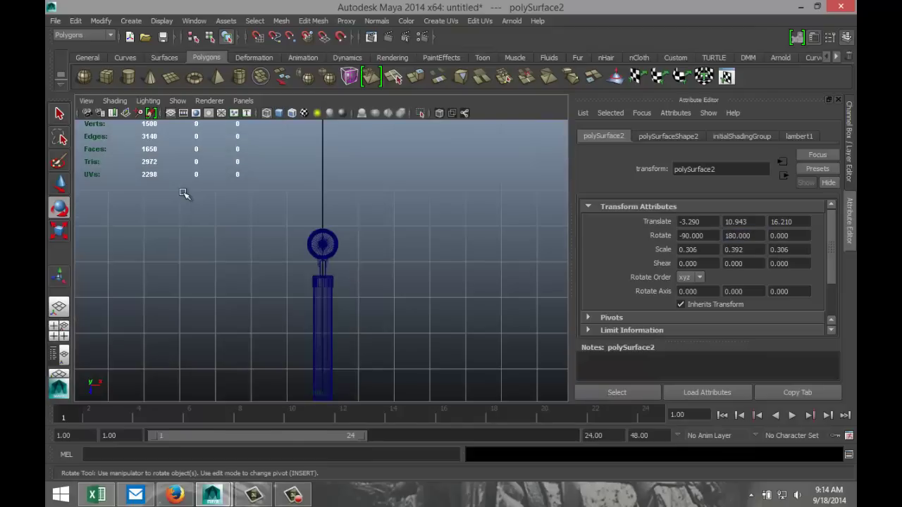
scroll(294, 232, up, 5)
click(327, 232)
key(f)
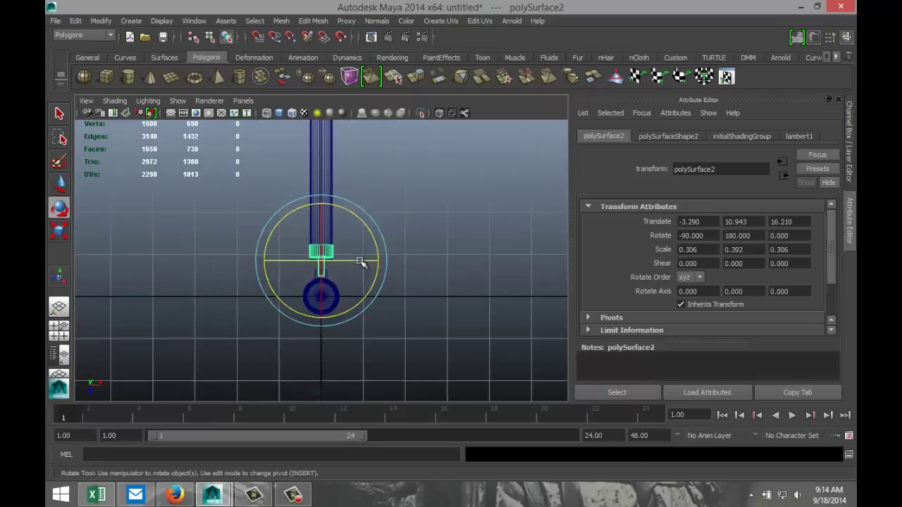
scroll(359, 262, up, 4)
alt+middle_drag(418, 321, 414, 273)
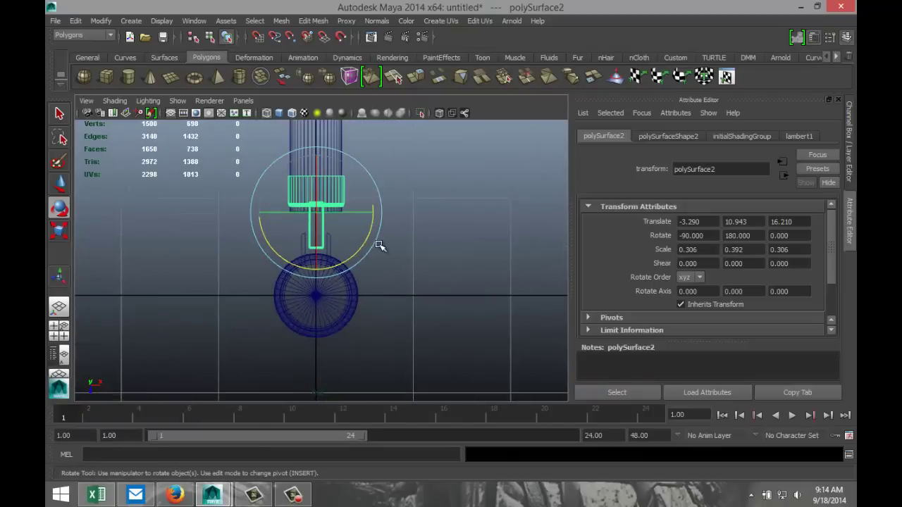
key(w)
drag(319, 256, 317, 271)
key(r)
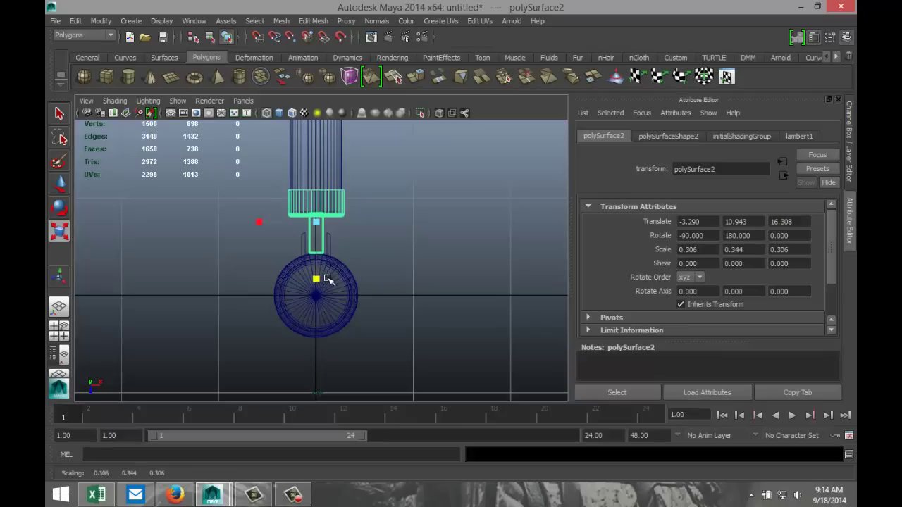
key(w)
drag(316, 257, 315, 258)
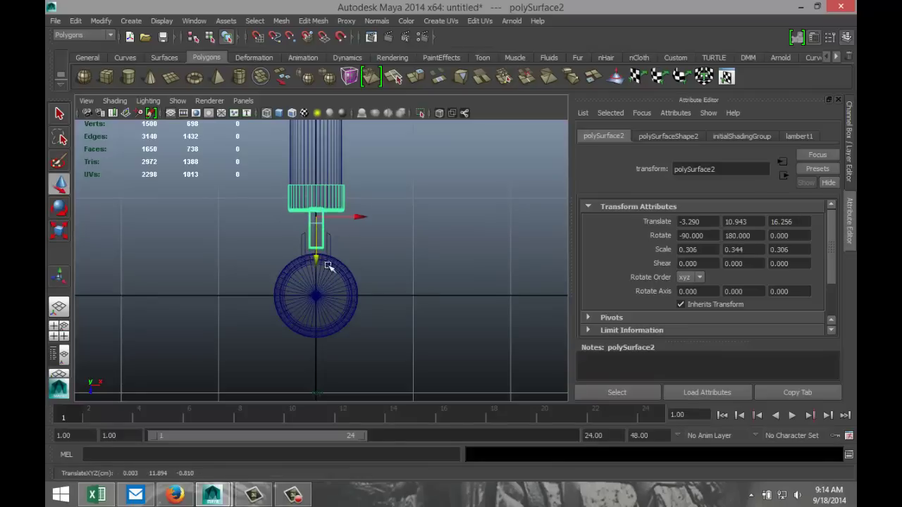
Move the end vertices of both arms of this pole's clamp inward toward the duplicated cap's tab.
scroll(356, 272, up, 5)
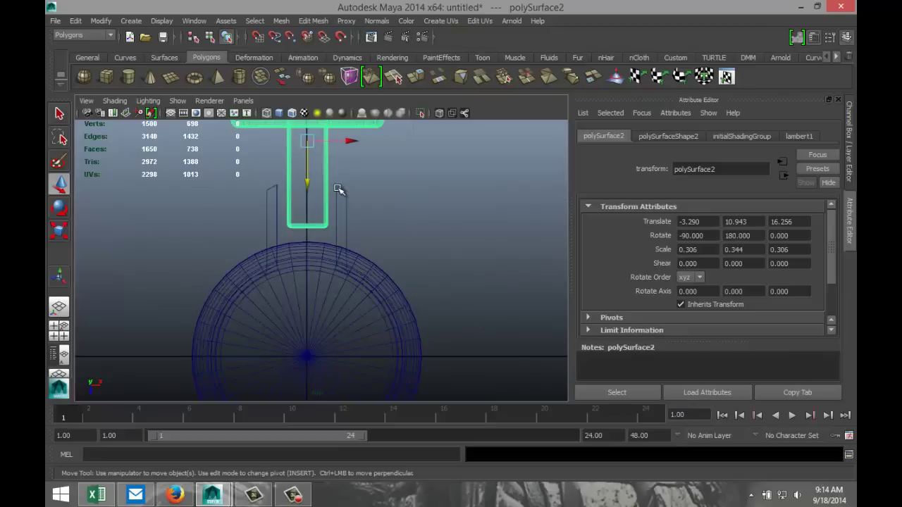
right_drag(338, 189, 310, 187)
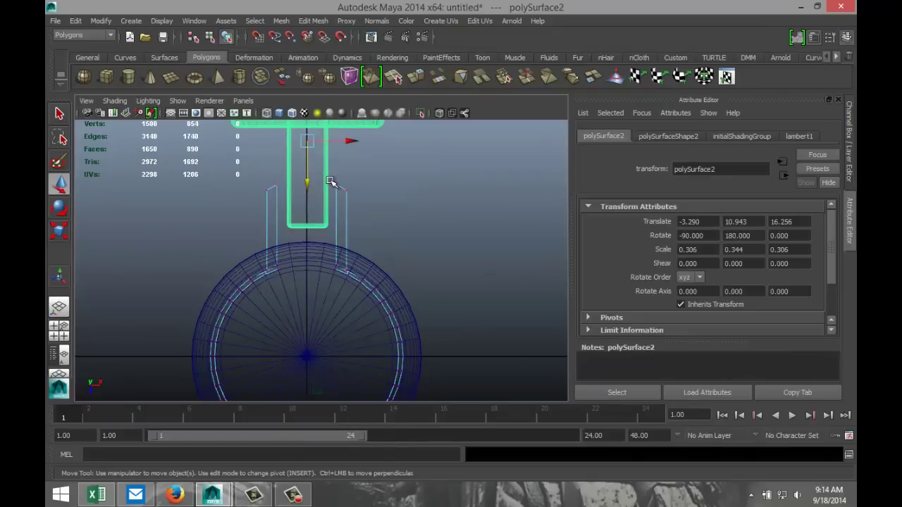
drag(331, 181, 378, 187)
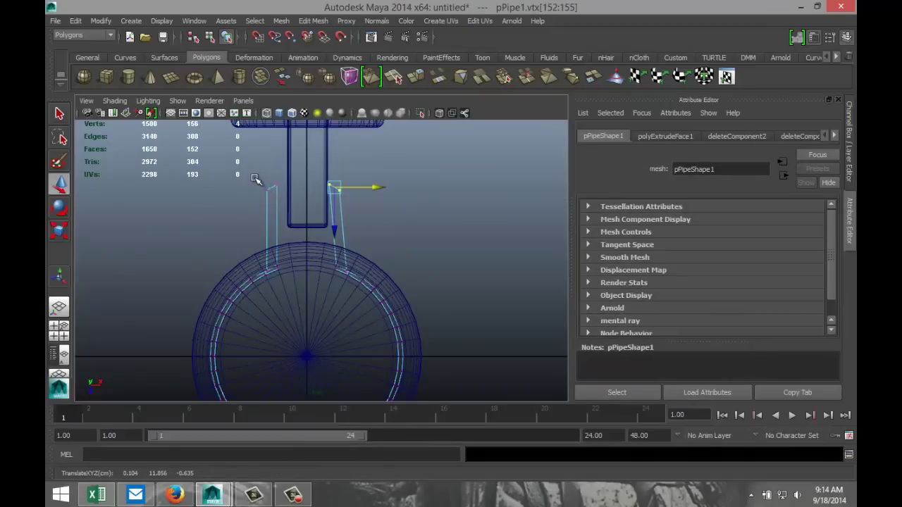
drag(262, 181, 322, 188)
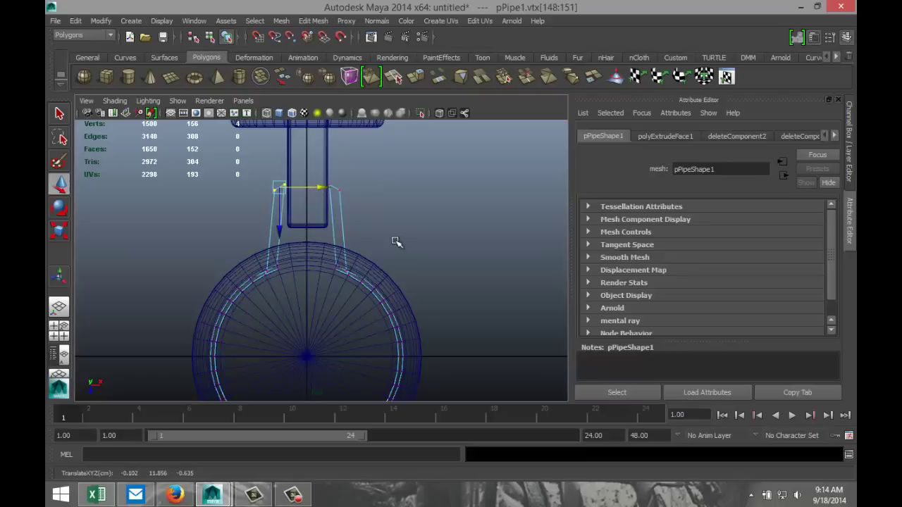
Create a flat polygon cylinder on the grid beside the fence in the perspective view, with radius about 1.49 and height about 1.06.
scroll(396, 242, down, 5)
click(60, 328)
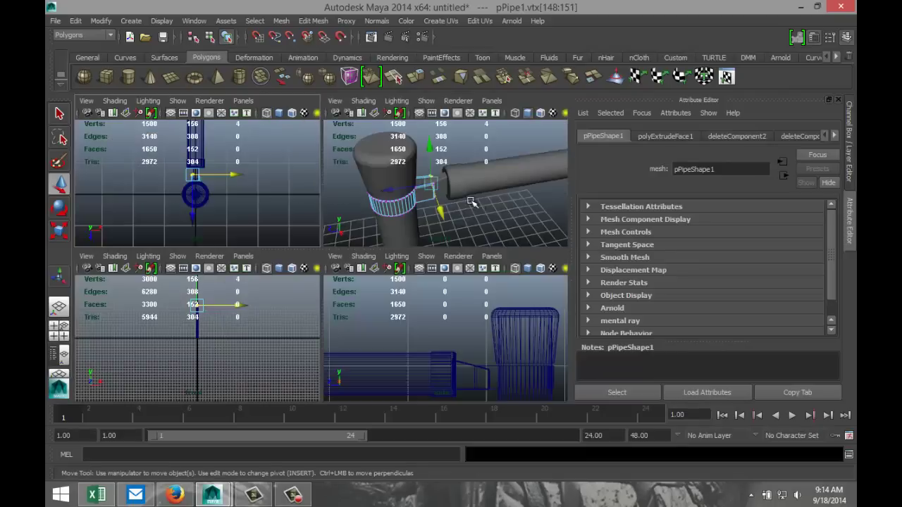
key(space)
scroll(416, 250, down, 4)
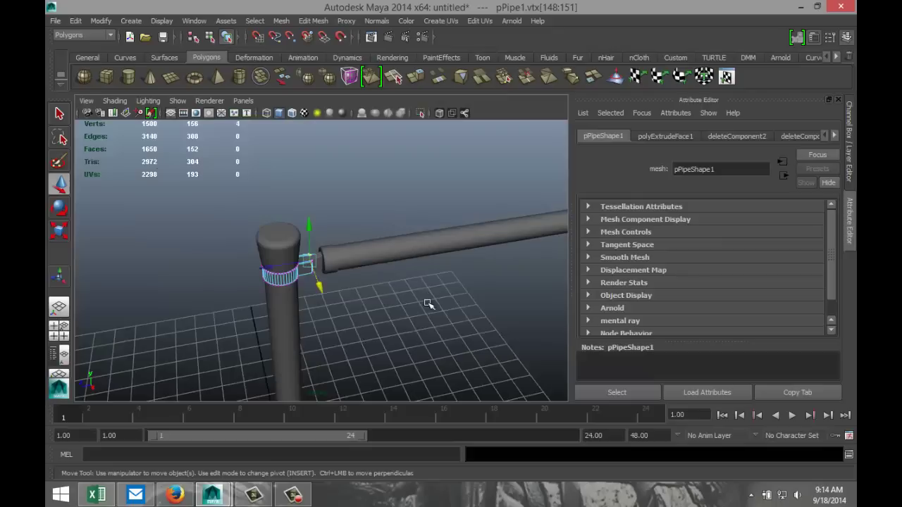
alt+drag(428, 305, 411, 265)
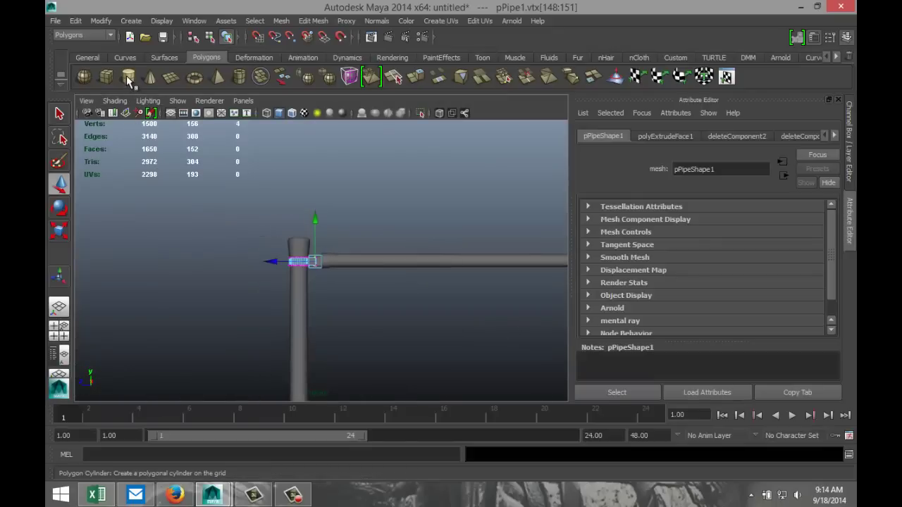
click(128, 78)
alt+drag(177, 201, 191, 267)
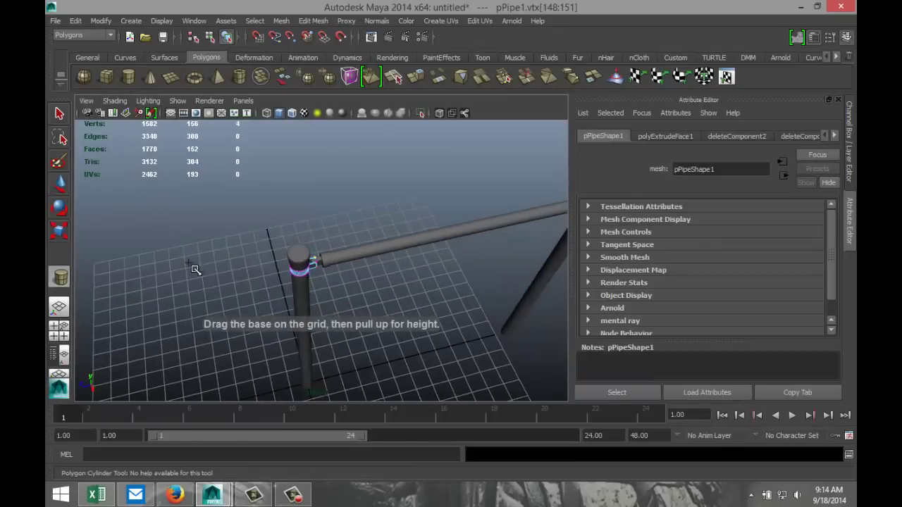
drag(162, 301, 170, 282)
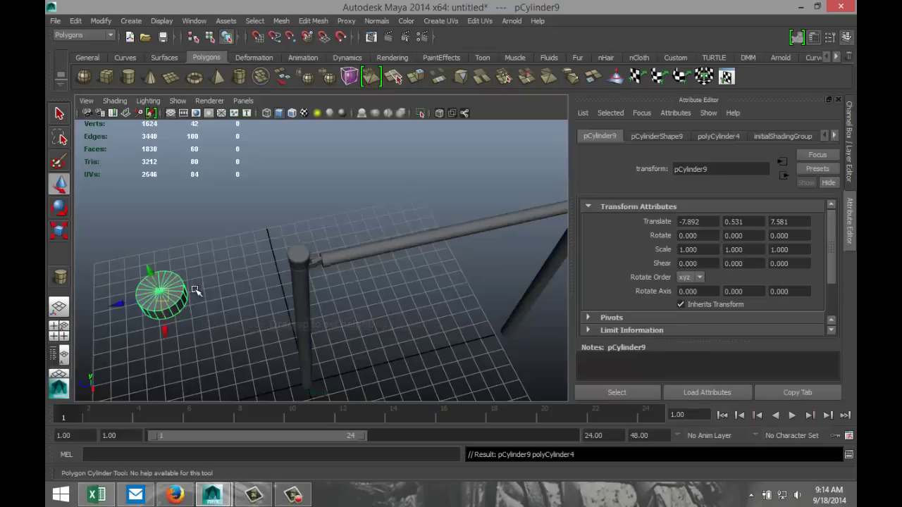
Set the cylinder's axis subdivisions to 6 to make it hexagonal, and deselect it.
key(f)
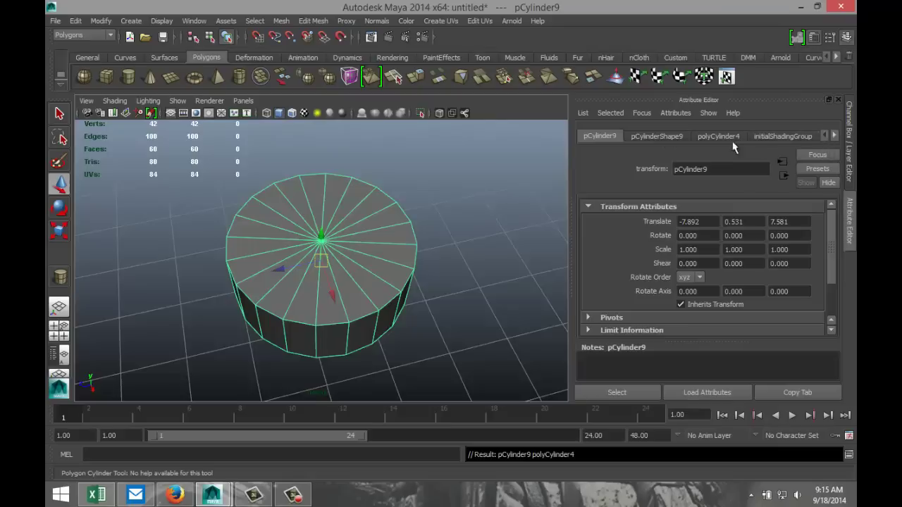
click(727, 140)
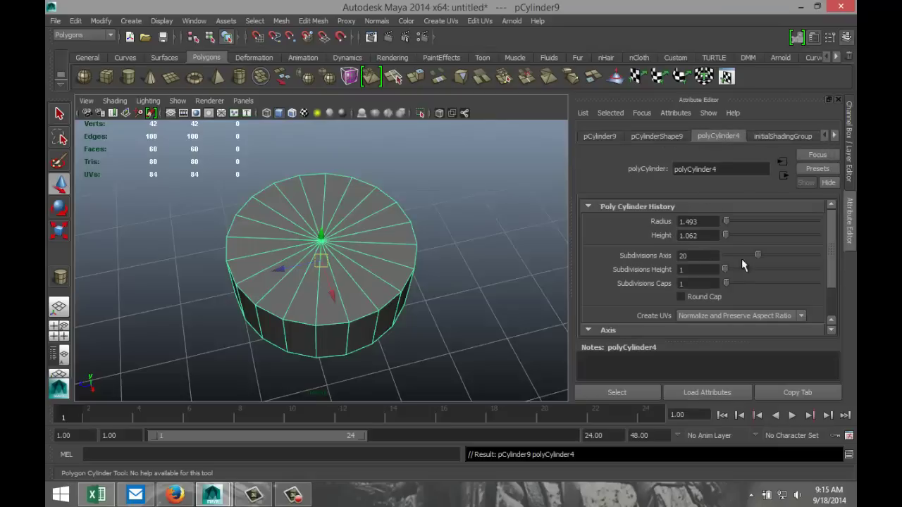
drag(758, 259, 731, 259)
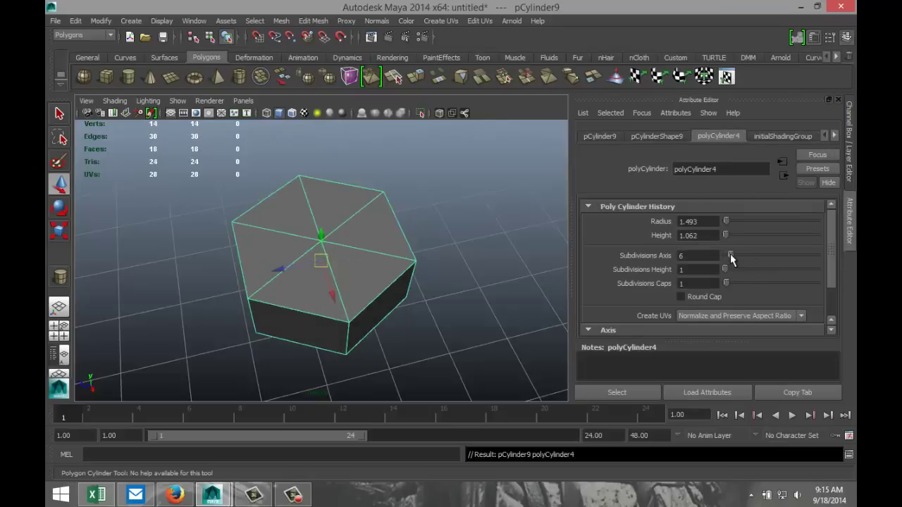
click(476, 291)
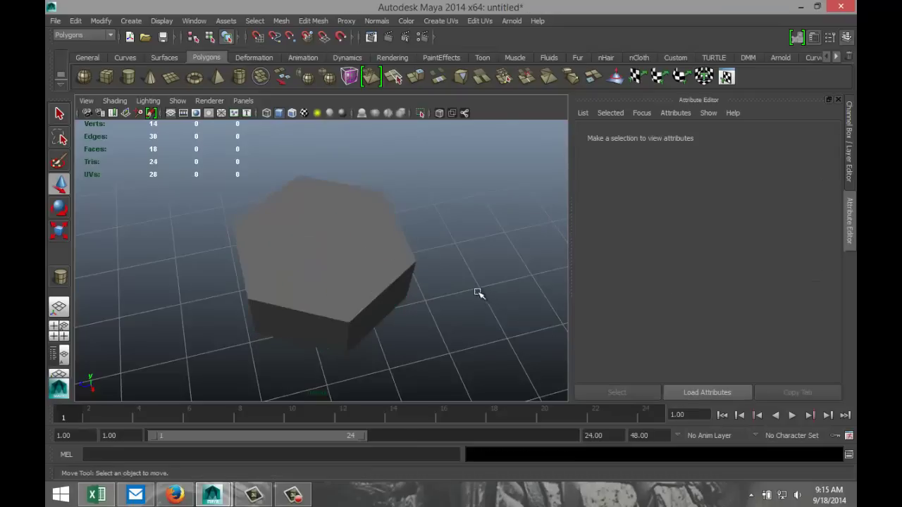
alt+drag(443, 301, 457, 279)
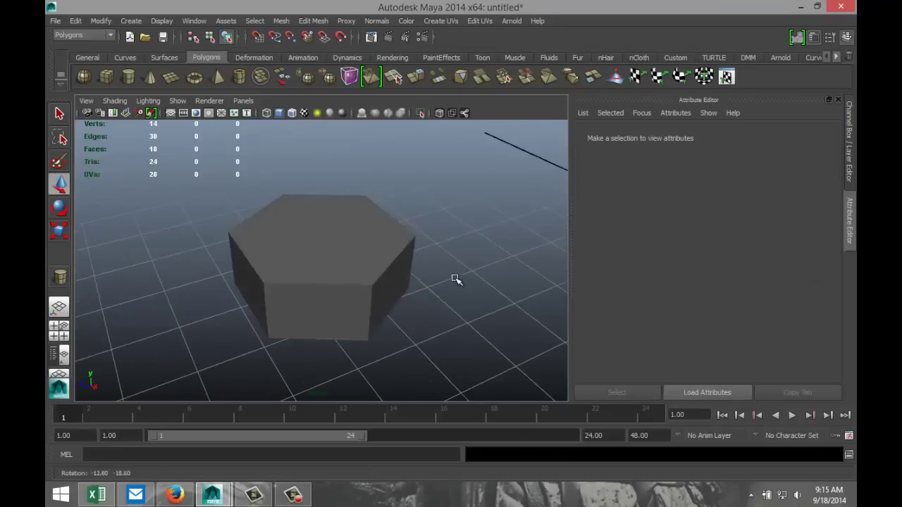
Bevel the hexagonal cylinder's upper and vertical edges with 2 segments and an offset of about 0.207.
click(347, 243)
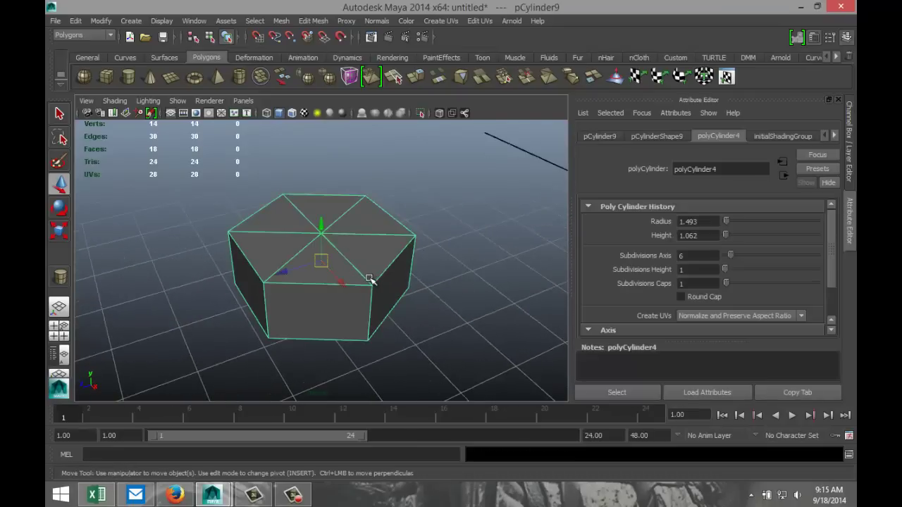
alt+drag(408, 314, 400, 281)
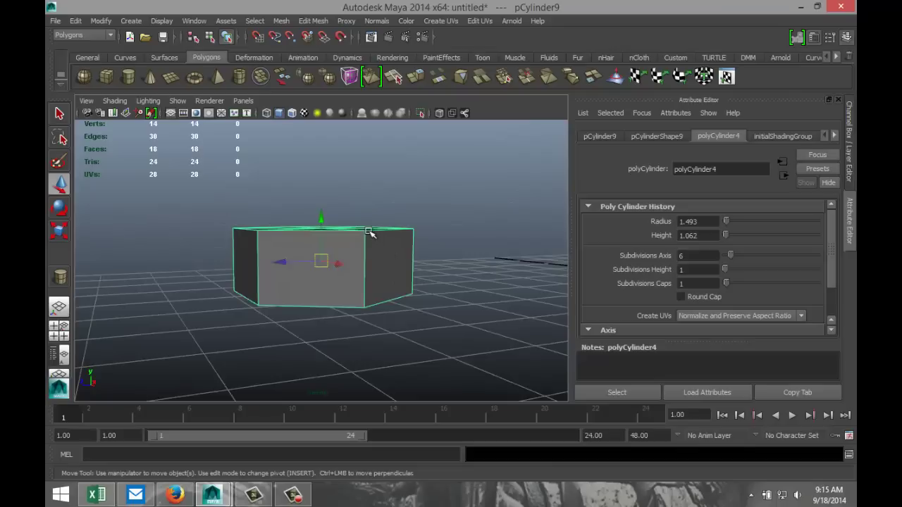
right_drag(368, 232, 364, 202)
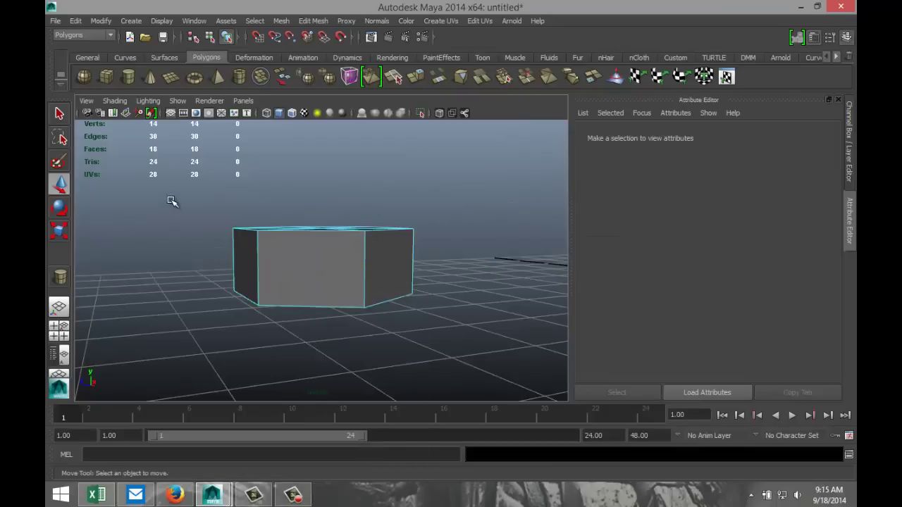
drag(448, 225, 461, 243)
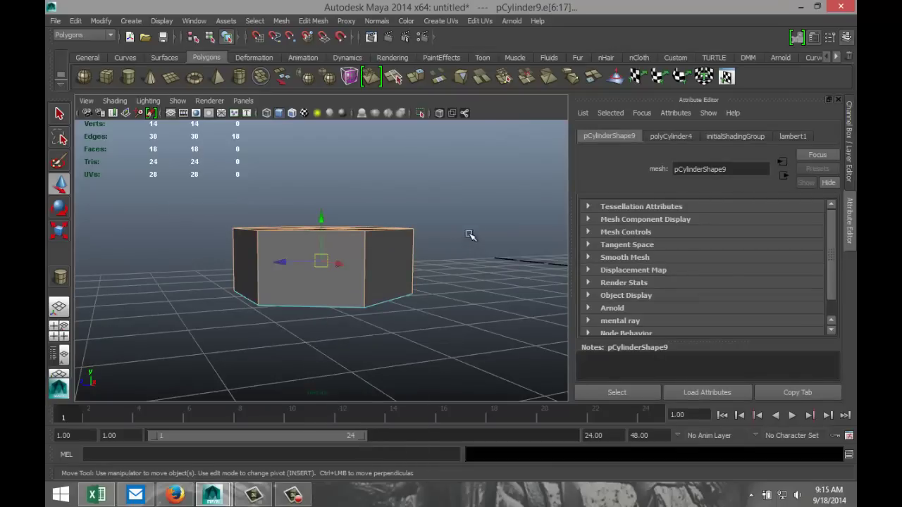
click(313, 20)
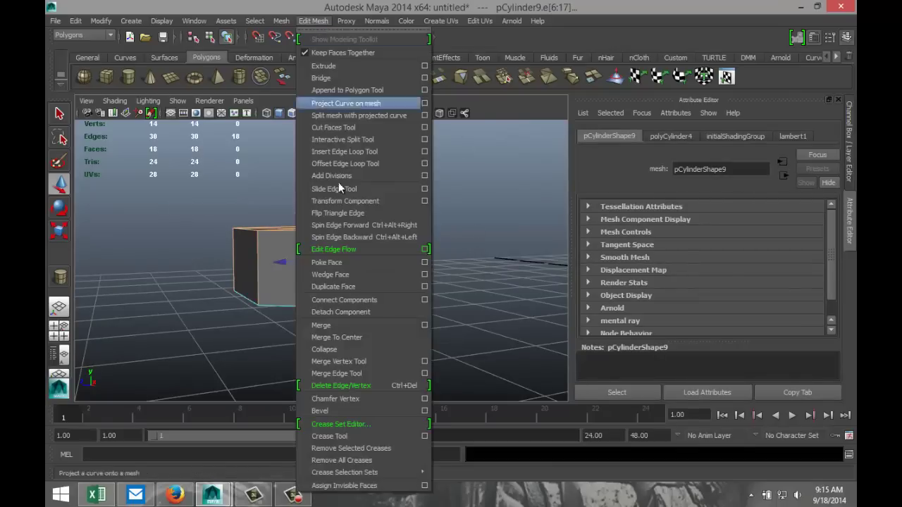
click(359, 411)
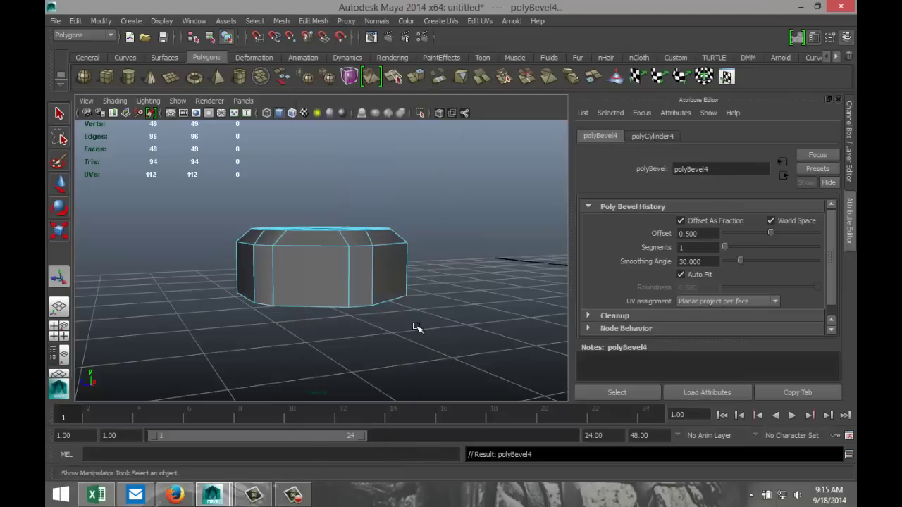
alt+drag(416, 328, 505, 347)
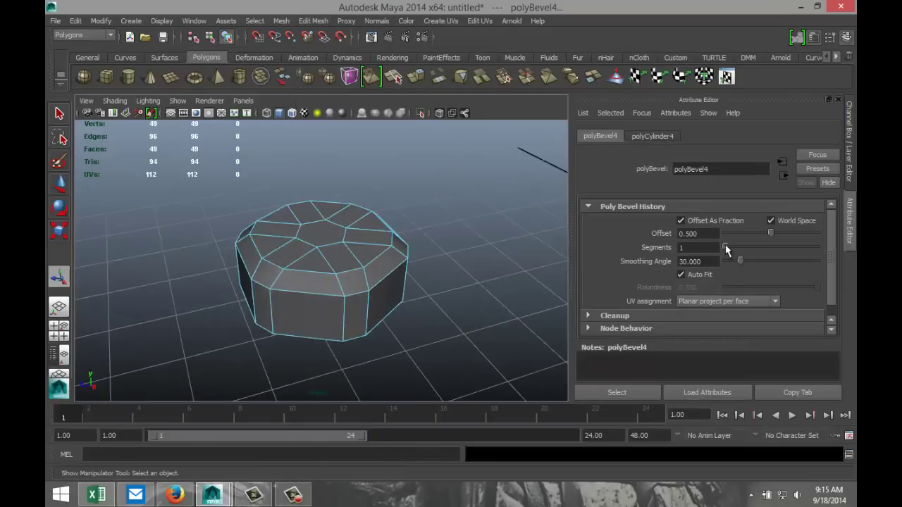
drag(727, 248, 744, 235)
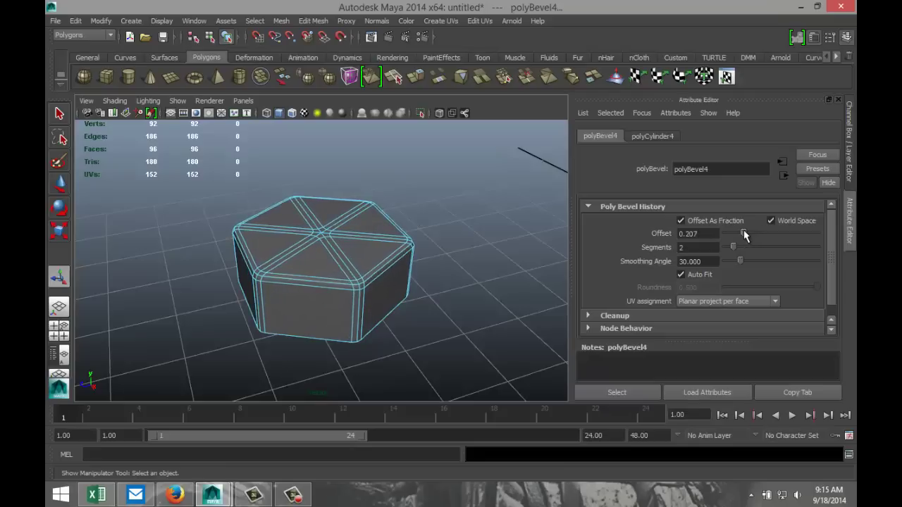
Return the beveled hexagonal head to object mode, select it, and set its Z rotation to -90 degrees.
click(467, 306)
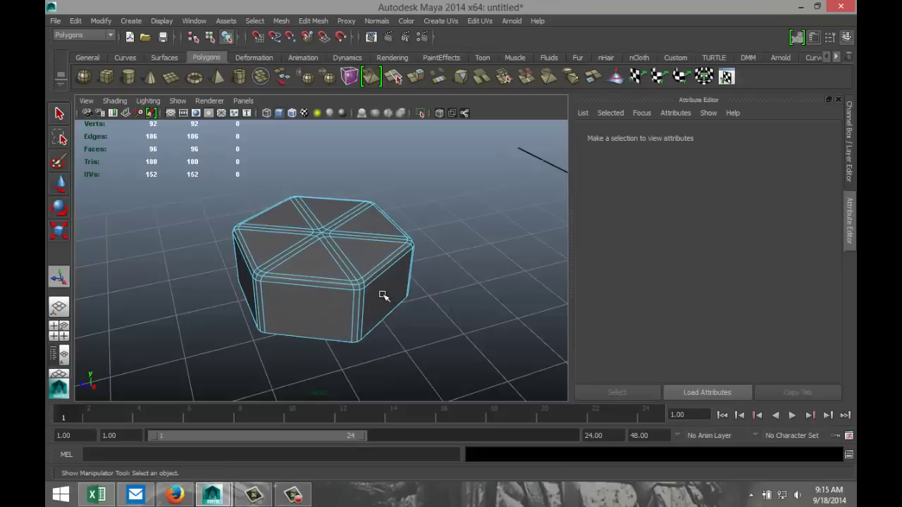
right_drag(382, 296, 437, 215)
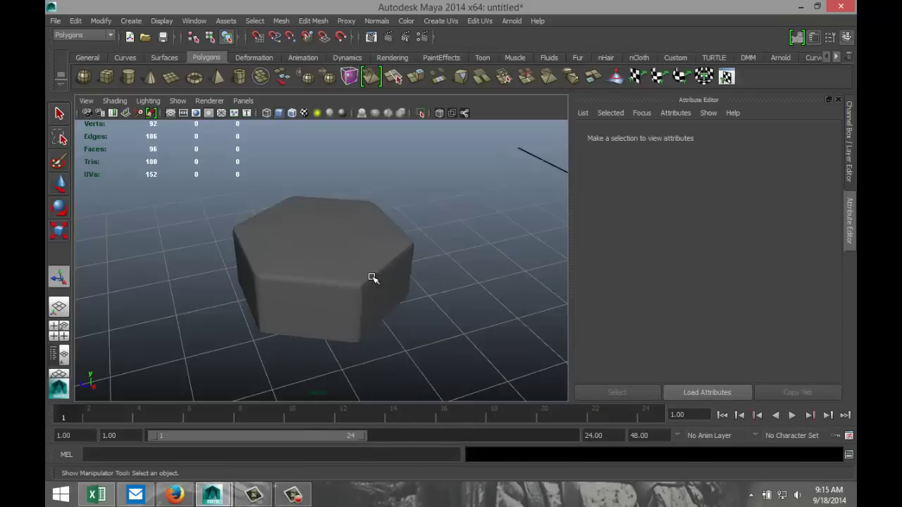
click(372, 277)
key(a)
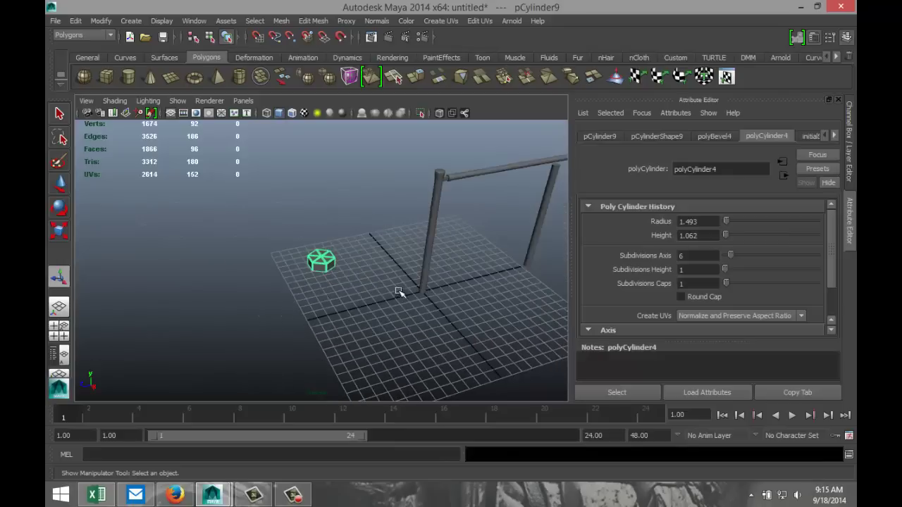
key(e)
drag(329, 219, 341, 303)
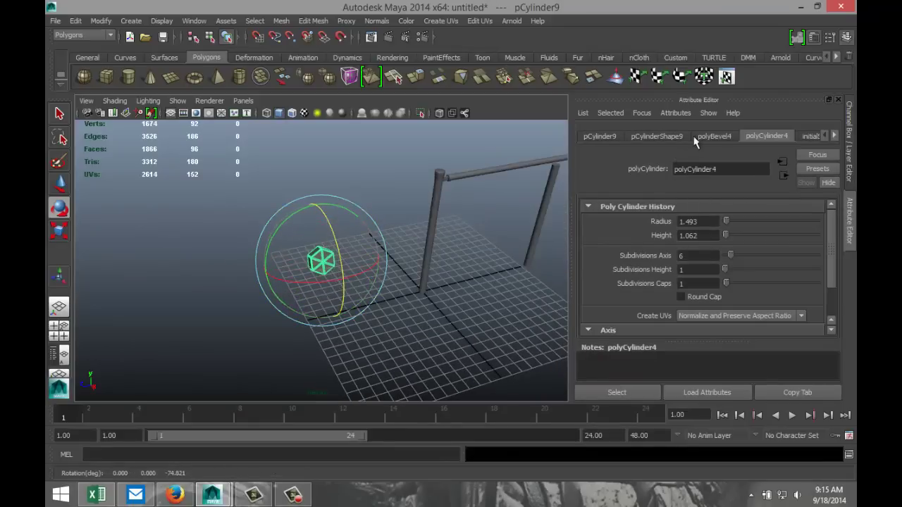
click(600, 137)
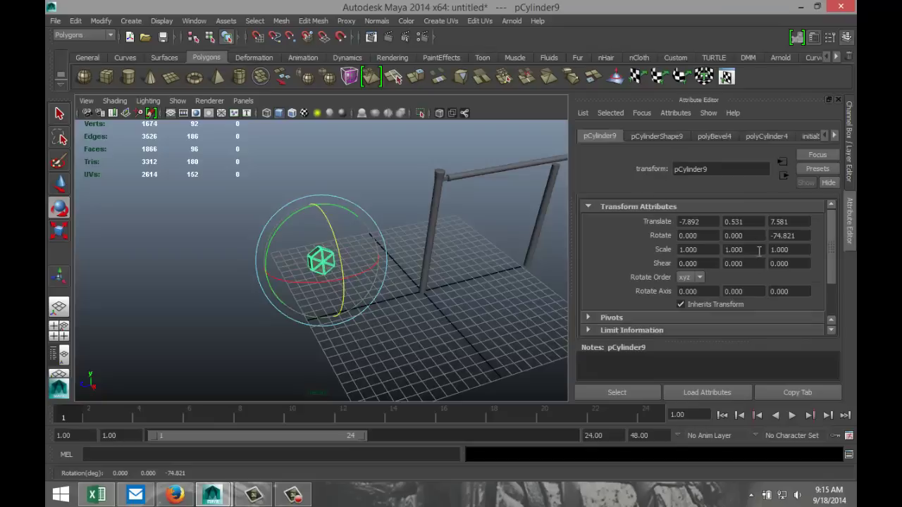
click(802, 235)
text(-)
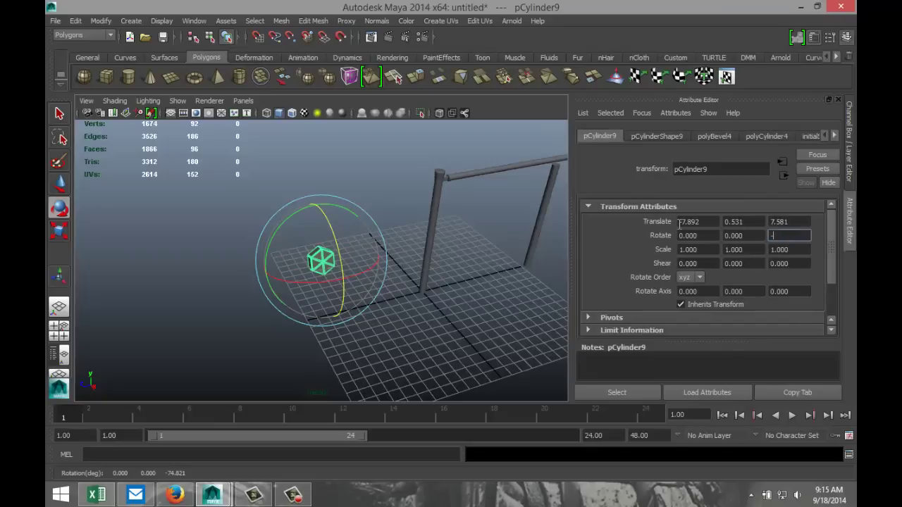
text(90)
key(Return)
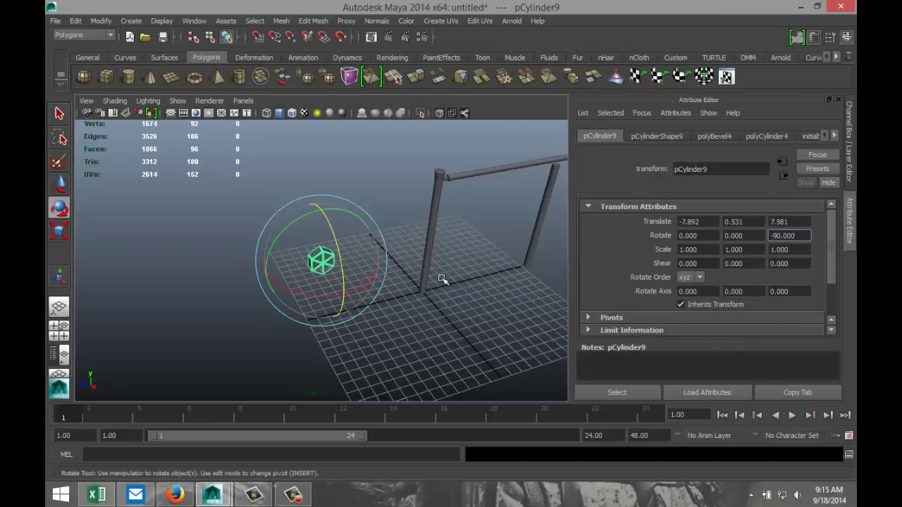
Move the hexagonal head in the side view up to where the top rail meets the first end pole.
key(space)
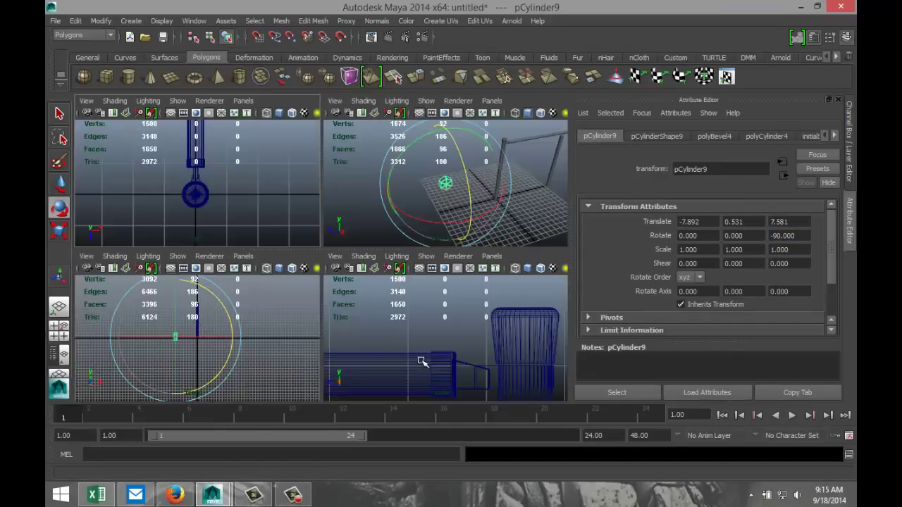
key(space)
alt+drag(414, 357, 302, 338)
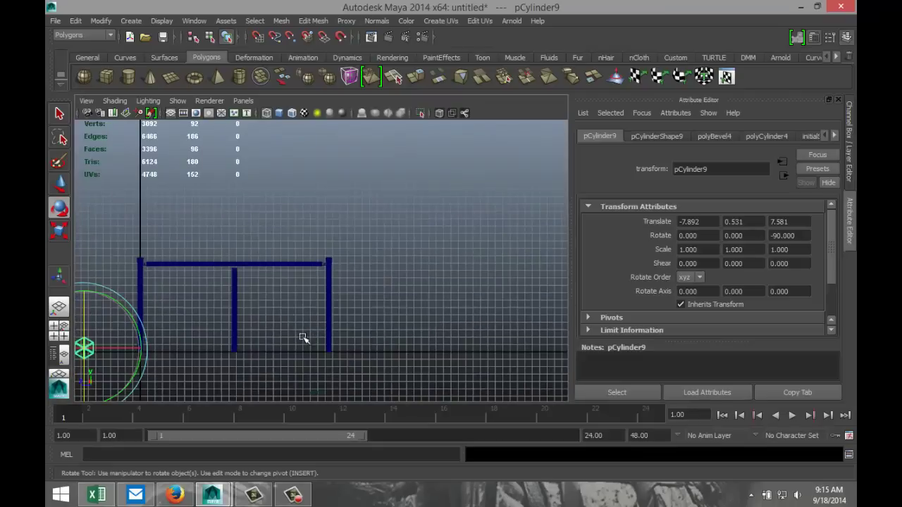
alt+middle_drag(237, 350, 320, 357)
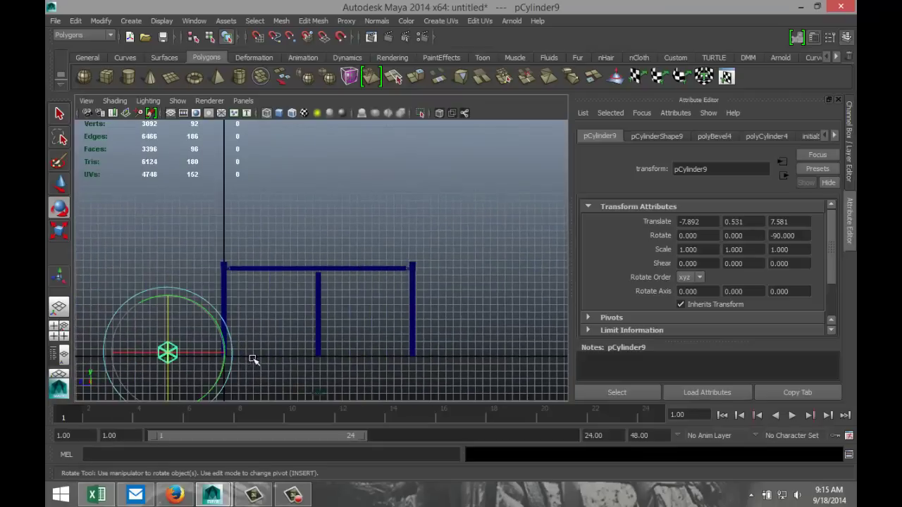
key(w)
drag(175, 359, 229, 269)
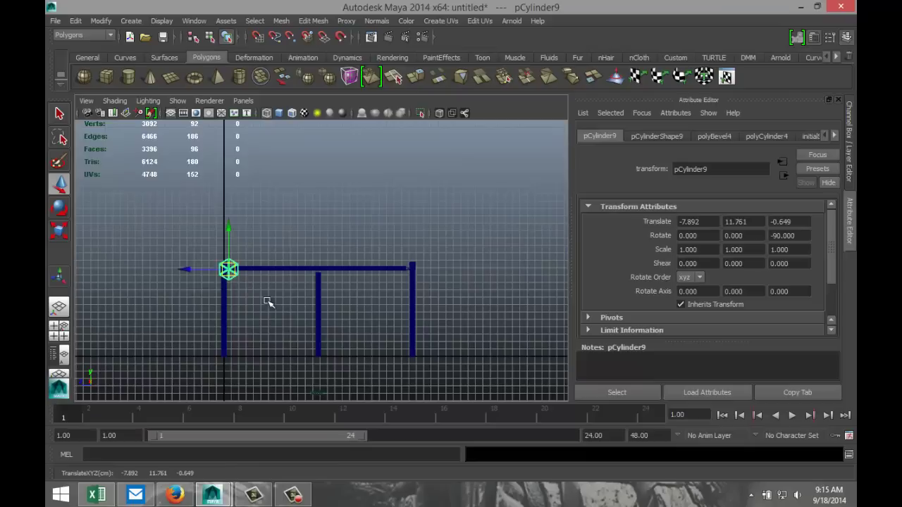
Scale the hexagonal head uniformly to about 0.048 and place it on the rail cap's tab at about Y 11.838, Z -0.565.
key(f)
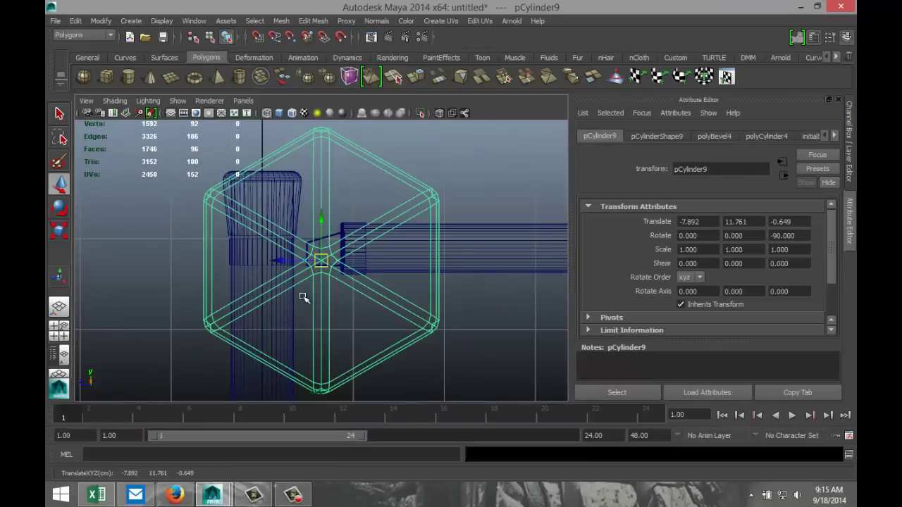
key(r)
drag(320, 260, 146, 274)
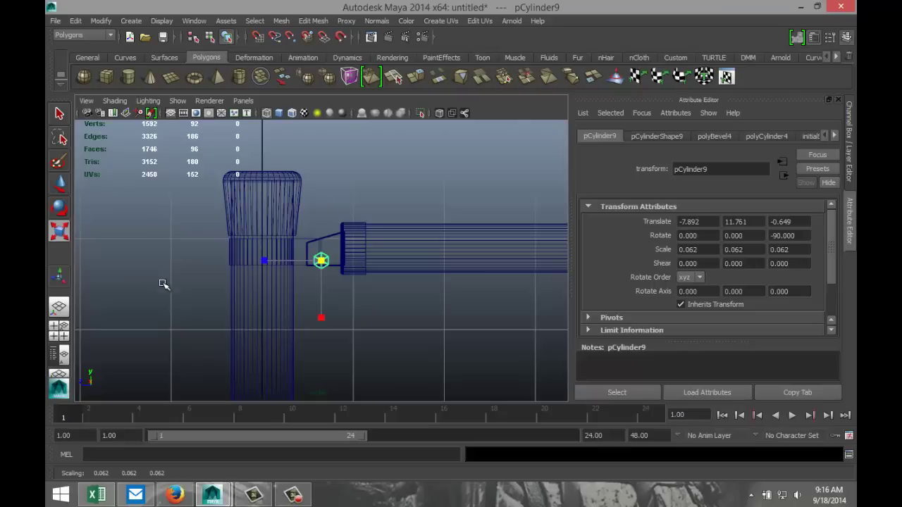
drag(321, 260, 316, 255)
key(w)
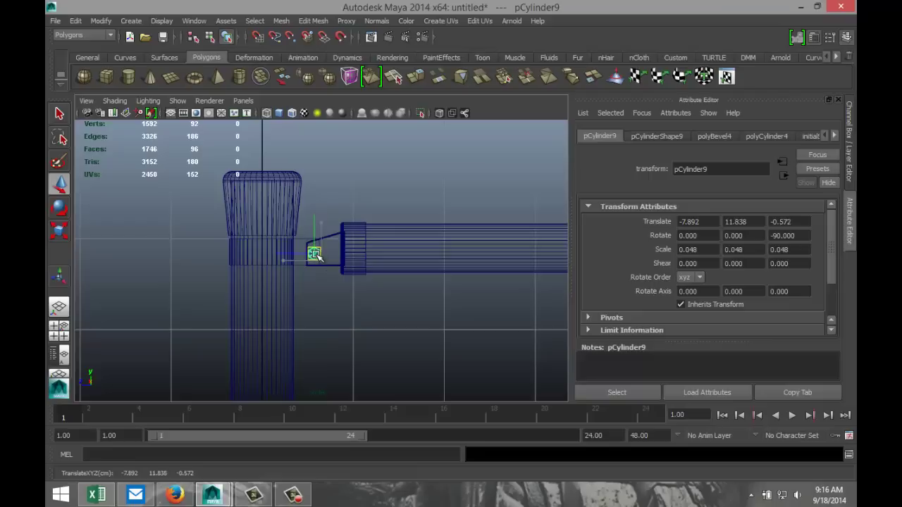
scroll(345, 294, up, 8)
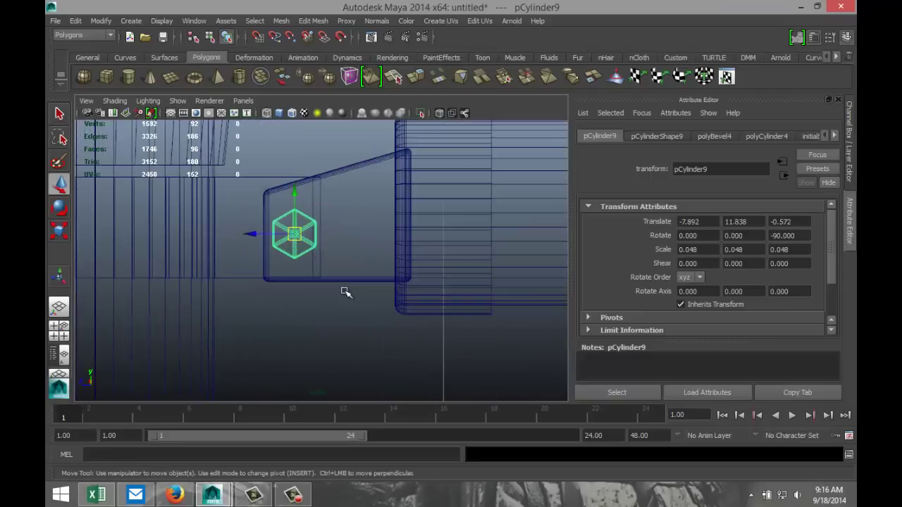
drag(252, 233, 254, 235)
Duplicate the bolt head and move the copy along Z onto the opposite rail cap's tab, at about Z -24.95.
scroll(278, 258, down, 6)
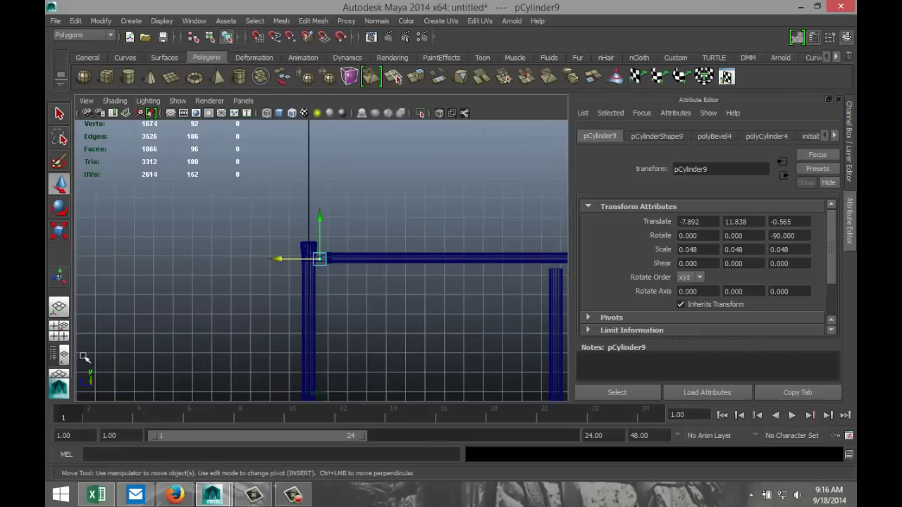
alt+middle_drag(345, 329, 153, 322)
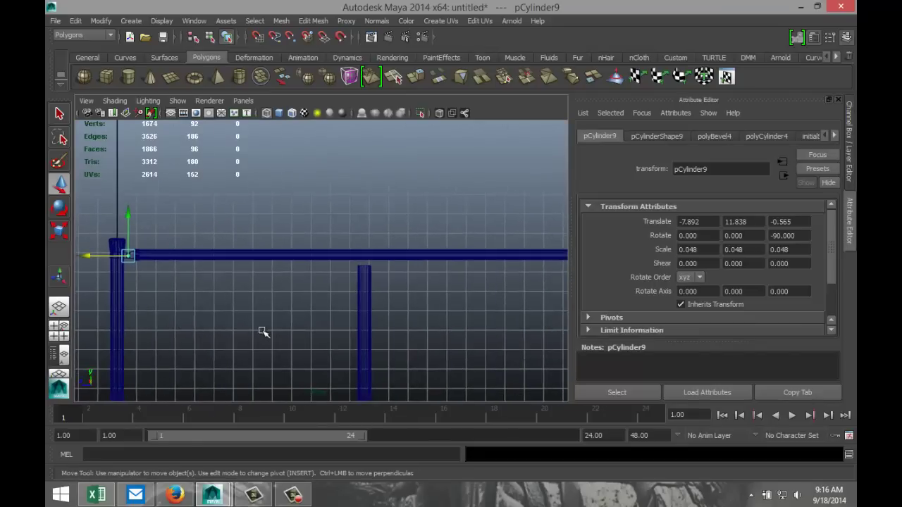
scroll(282, 332, down, 3)
key(ctrl+d)
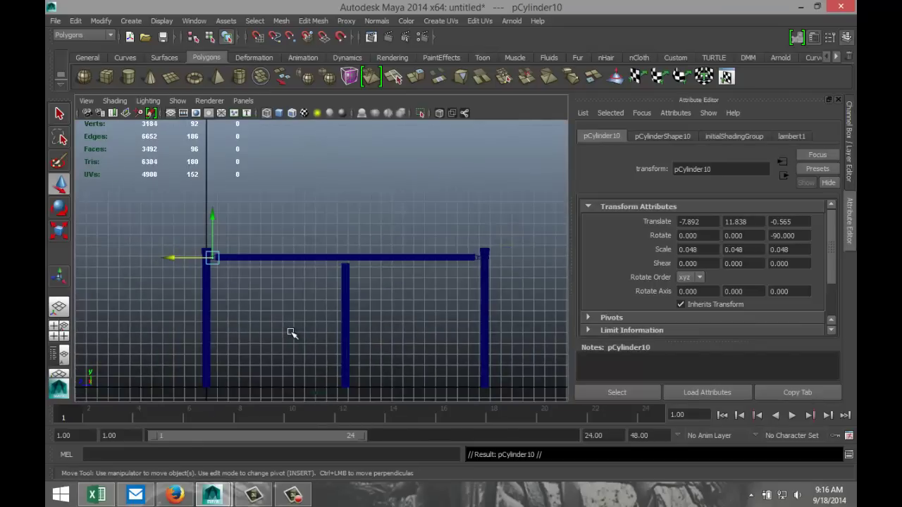
drag(174, 260, 352, 295)
key(f)
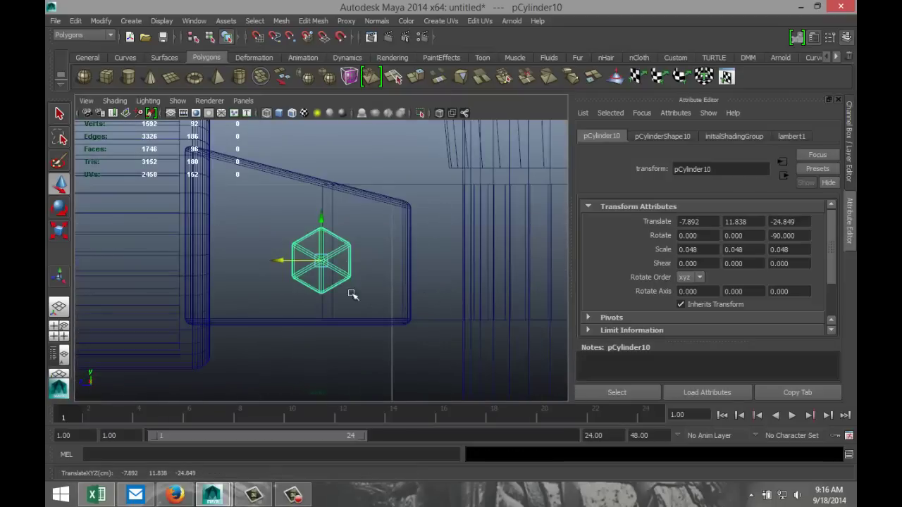
drag(279, 261, 327, 262)
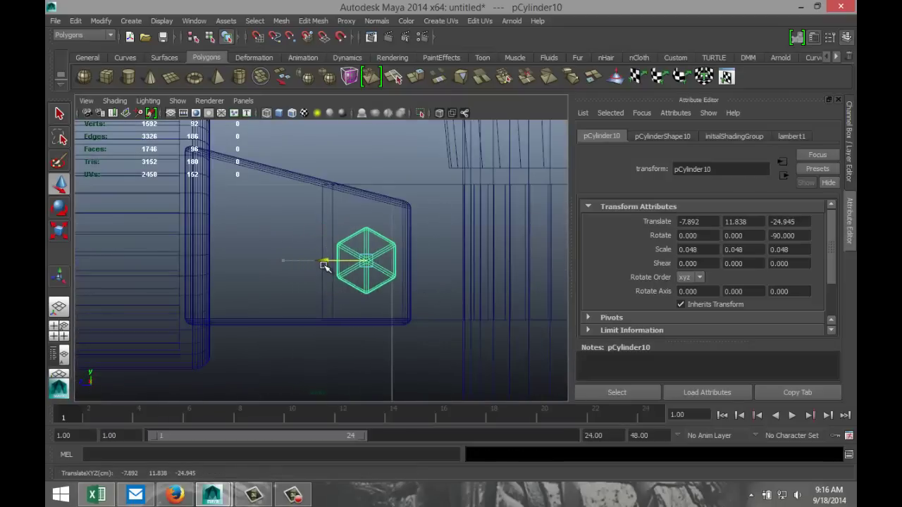
Select both bolt heads in the top view and move them along X toward the fence, to about X -0.476.
key(space)
scroll(258, 292, down, 3)
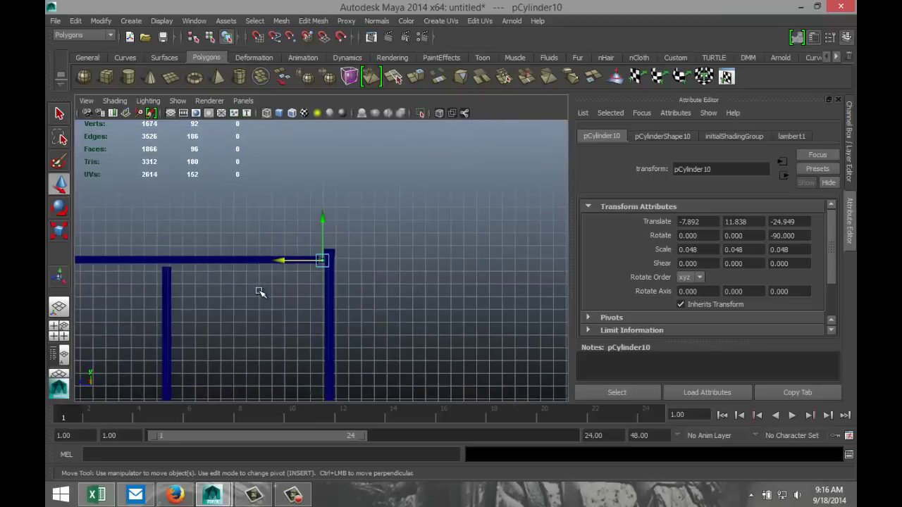
click(65, 331)
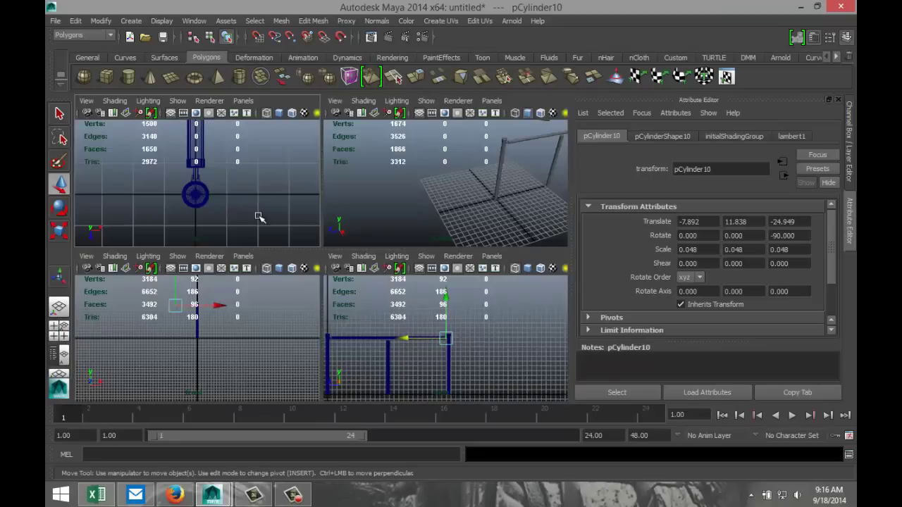
key(space)
scroll(328, 278, down, 3)
key(space)
key(space)
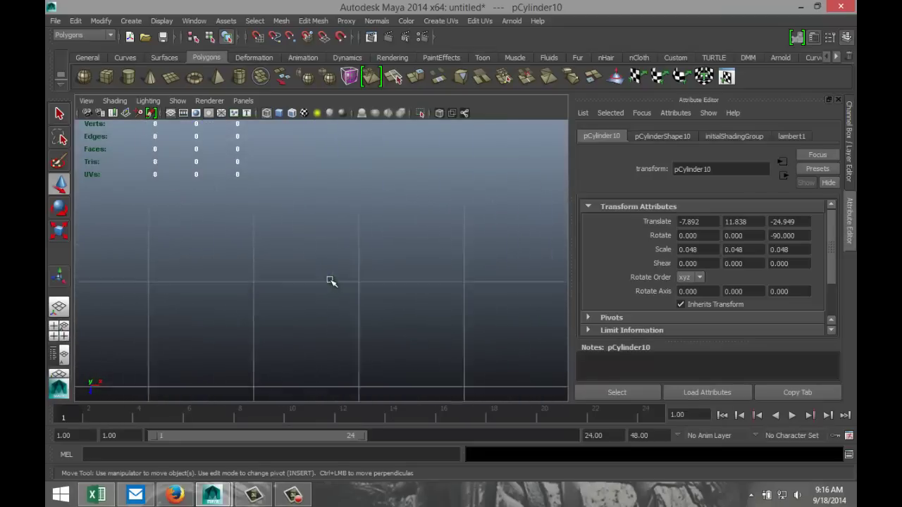
scroll(329, 295, down, 2)
scroll(330, 297, down, 3)
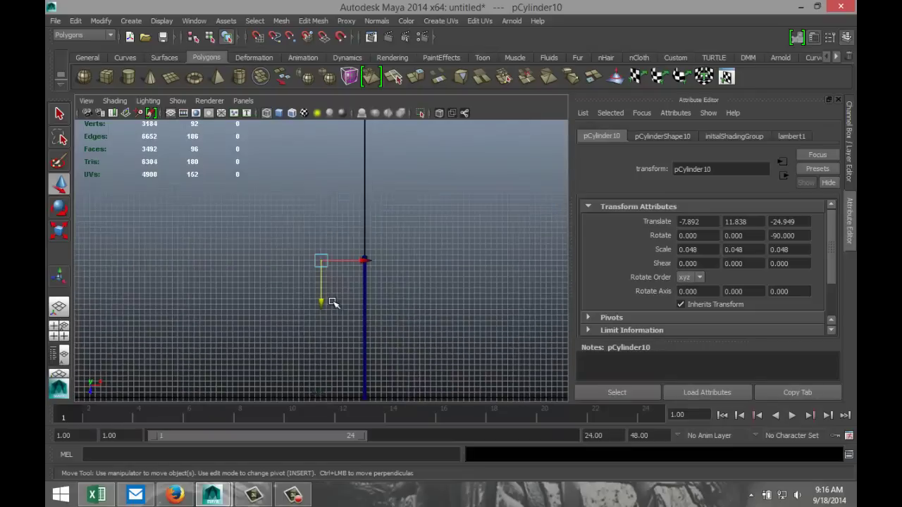
scroll(333, 302, up, 4)
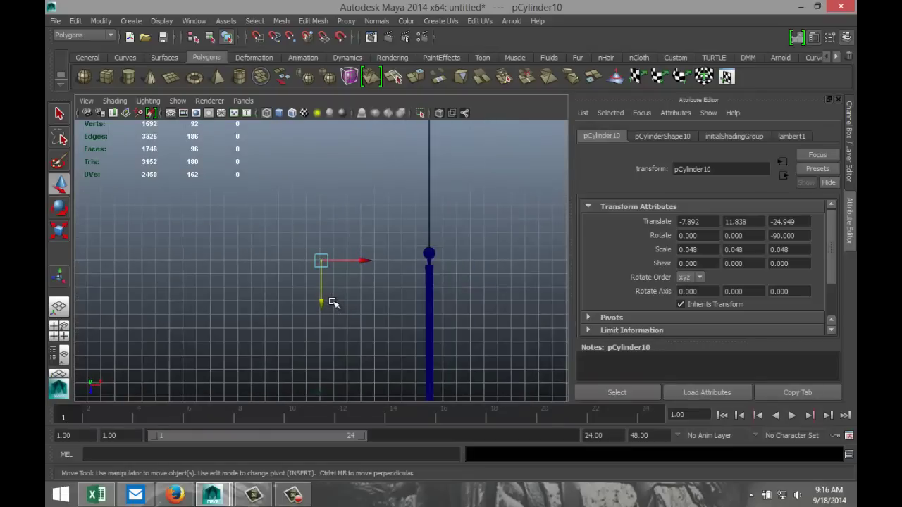
alt+middle_drag(233, 280, 242, 227)
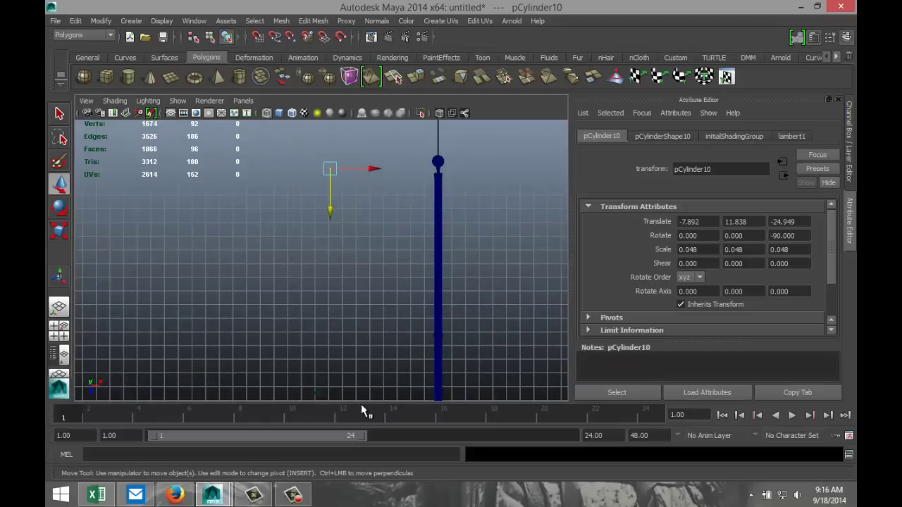
scroll(371, 345, down, 1)
scroll(371, 346, down, 1)
scroll(346, 289, down, 2)
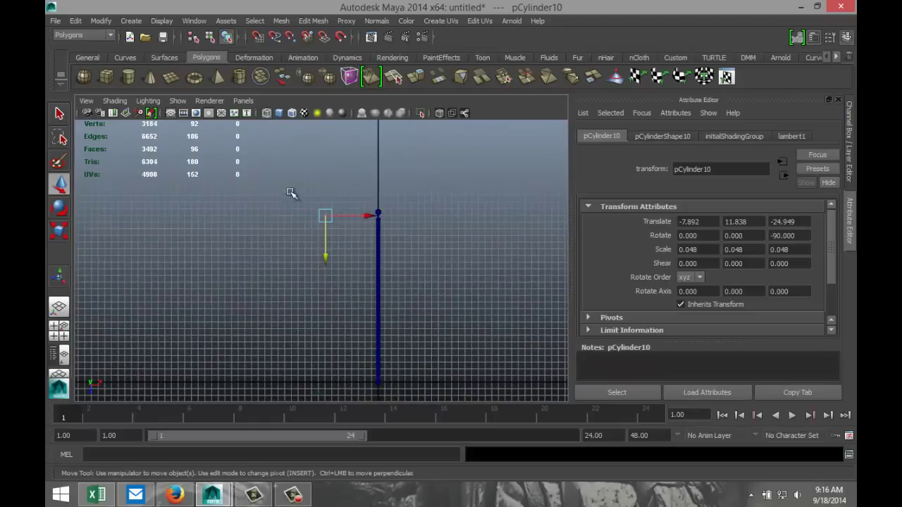
shift+drag(360, 363, 313, 398)
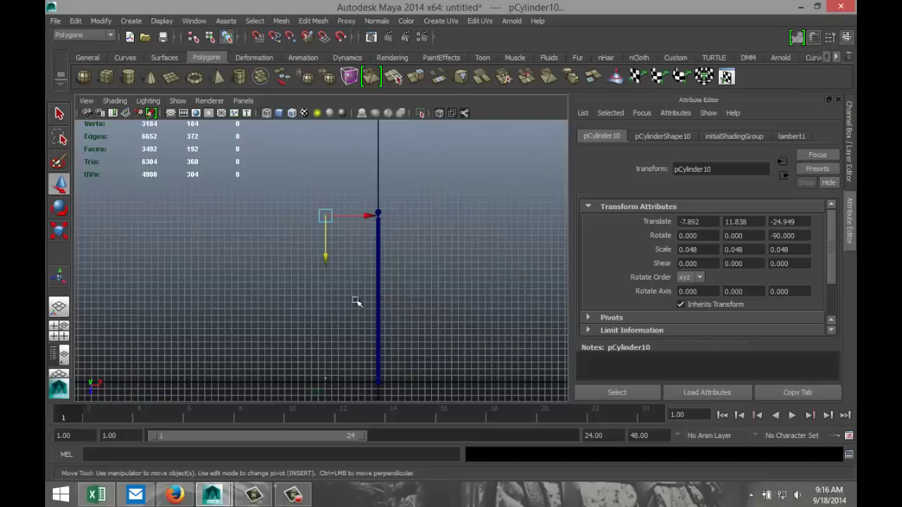
drag(372, 215, 418, 219)
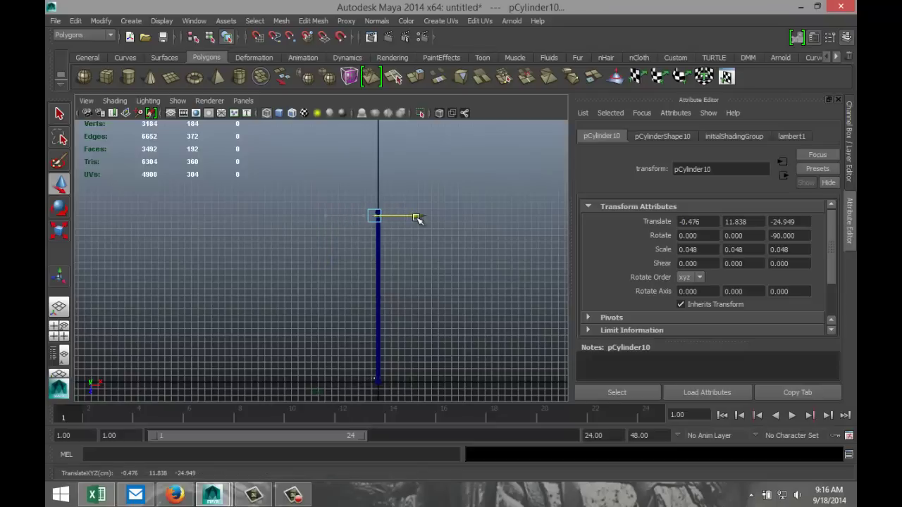
Move both bolt heads in the perspective view along X closer to the clamps, to about X -0.152.
click(60, 329)
key(space)
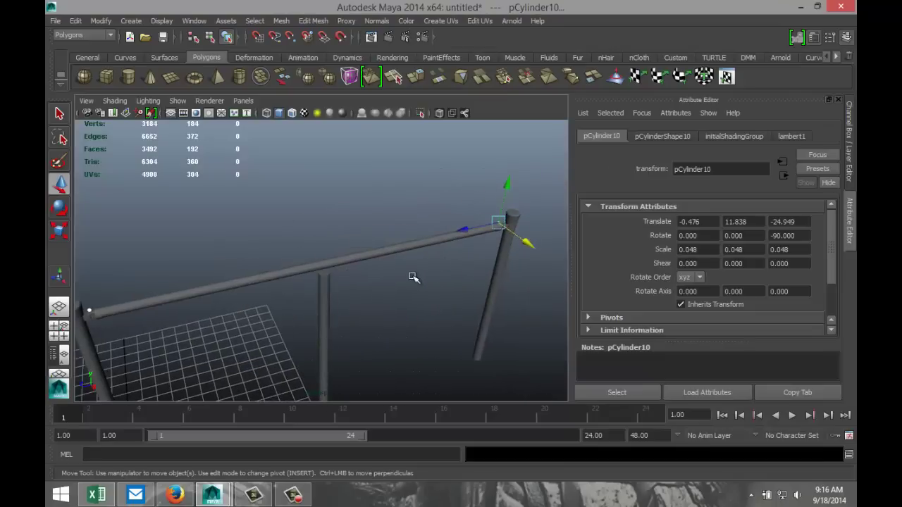
alt+drag(299, 262, 249, 298)
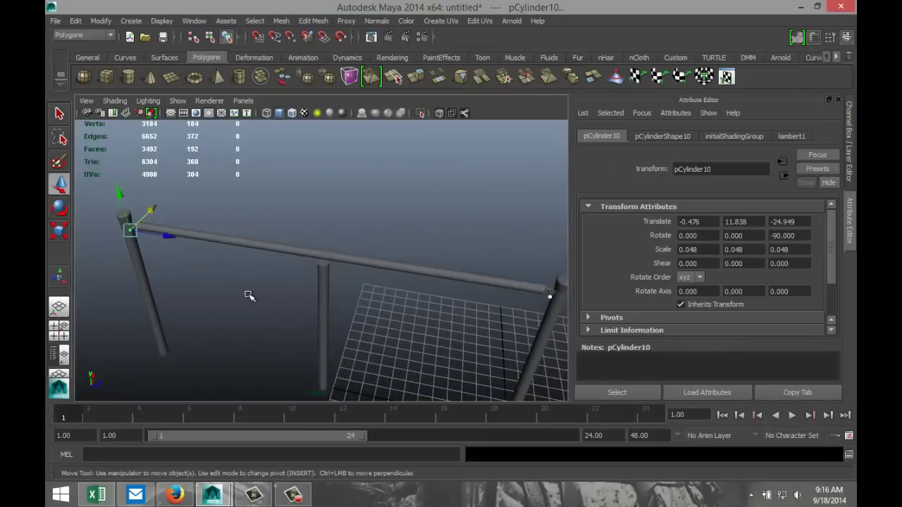
scroll(267, 296, up, 8)
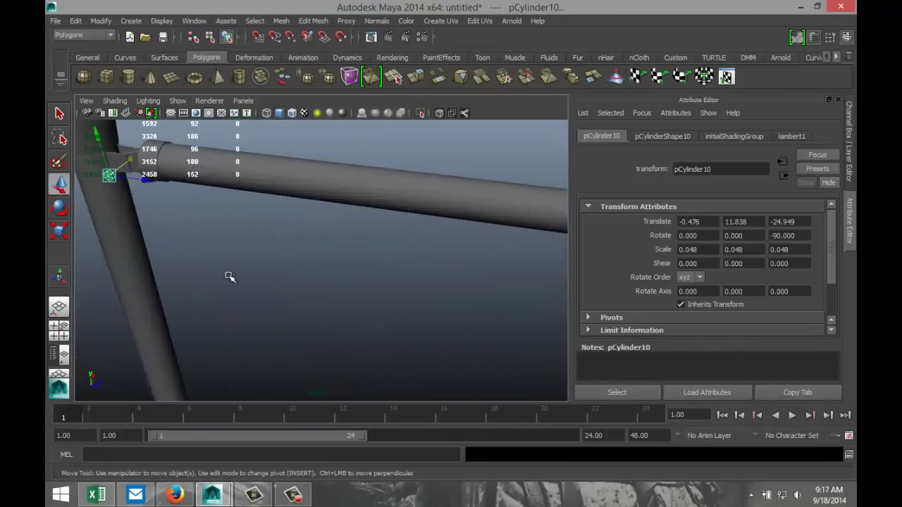
alt+middle_drag(287, 303, 367, 333)
alt+drag(220, 307, 257, 281)
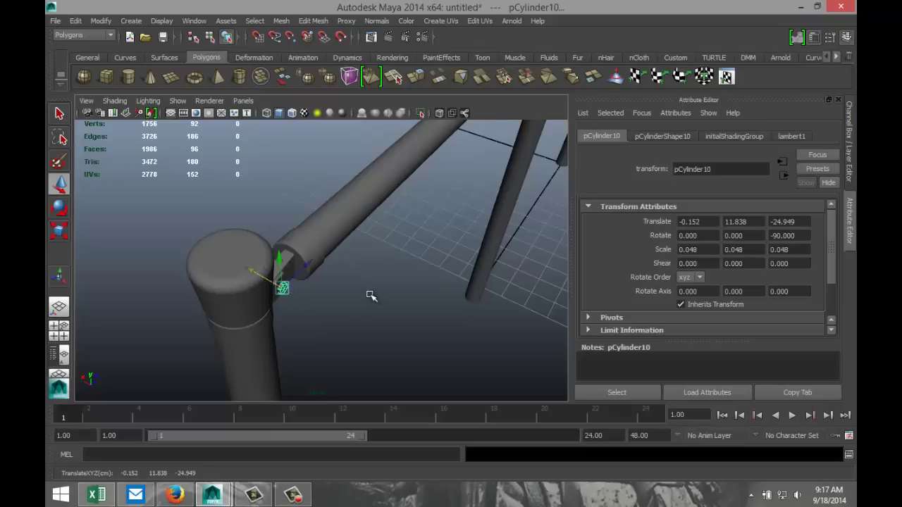
scroll(369, 296, down, 5)
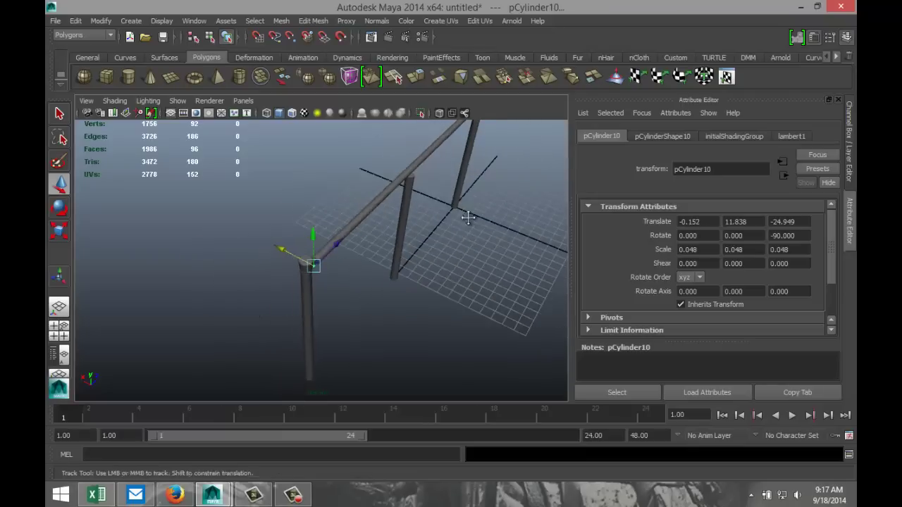
alt+drag(467, 213, 232, 201)
alt+middle_drag(232, 201, 279, 206)
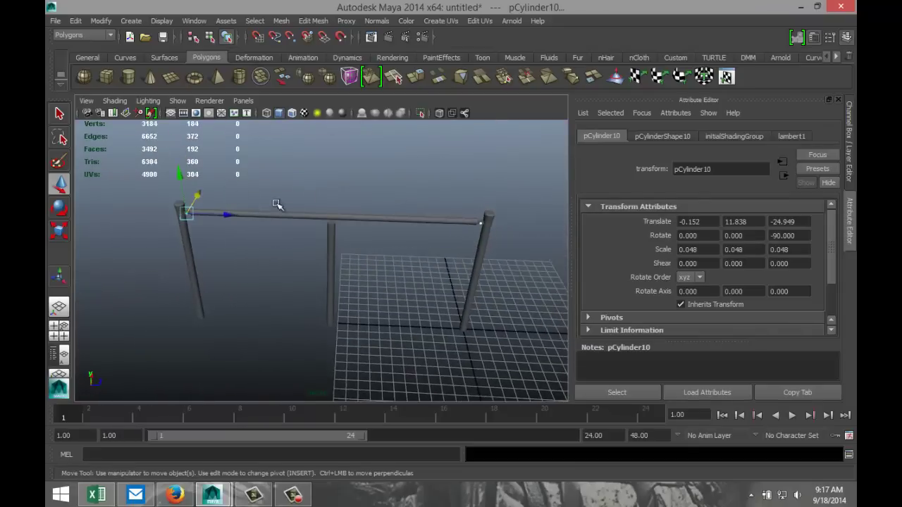
Combine the two bolt heads at the rail's ends into a single mesh.
scroll(330, 316, up, 8)
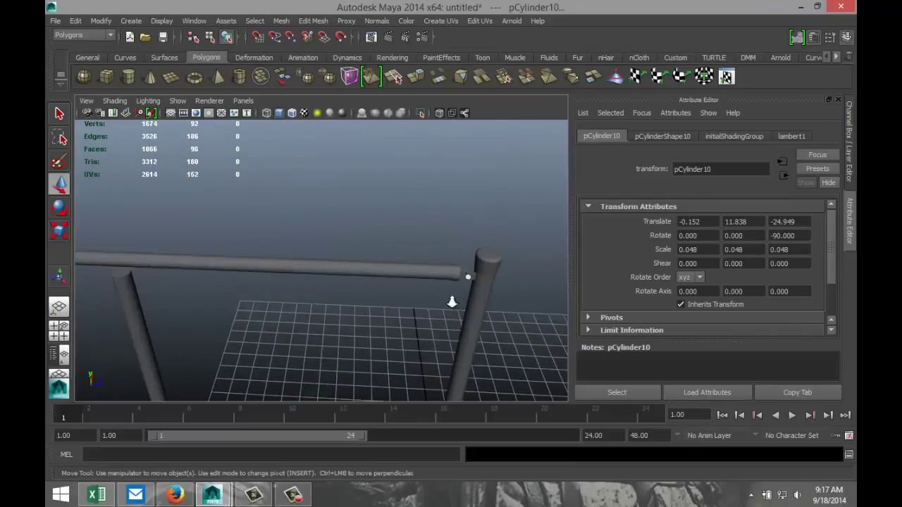
scroll(452, 299, up, 3)
scroll(458, 303, down, 3)
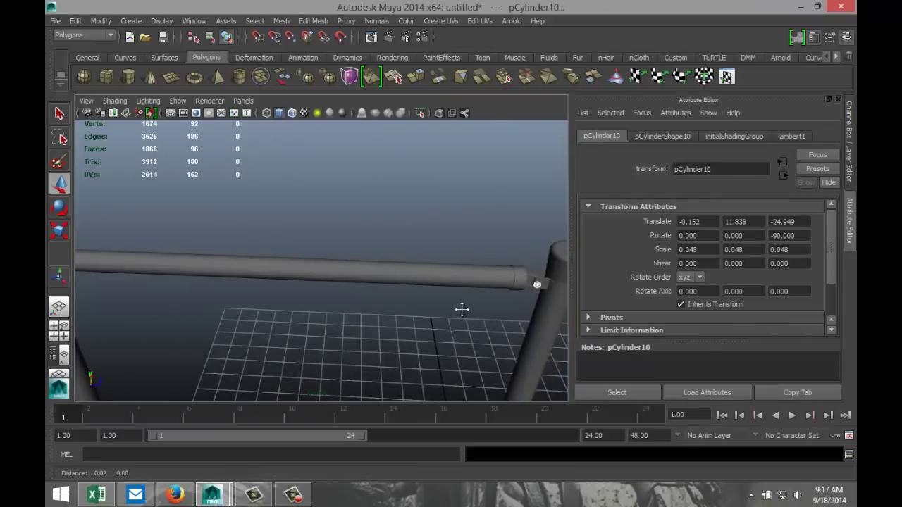
alt+middle_drag(461, 308, 247, 310)
alt+drag(344, 256, 337, 279)
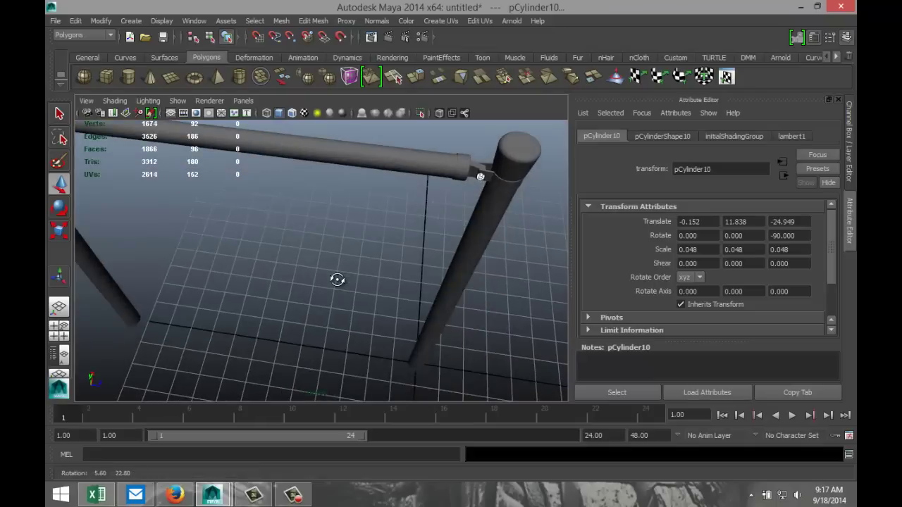
scroll(333, 279, down, 6)
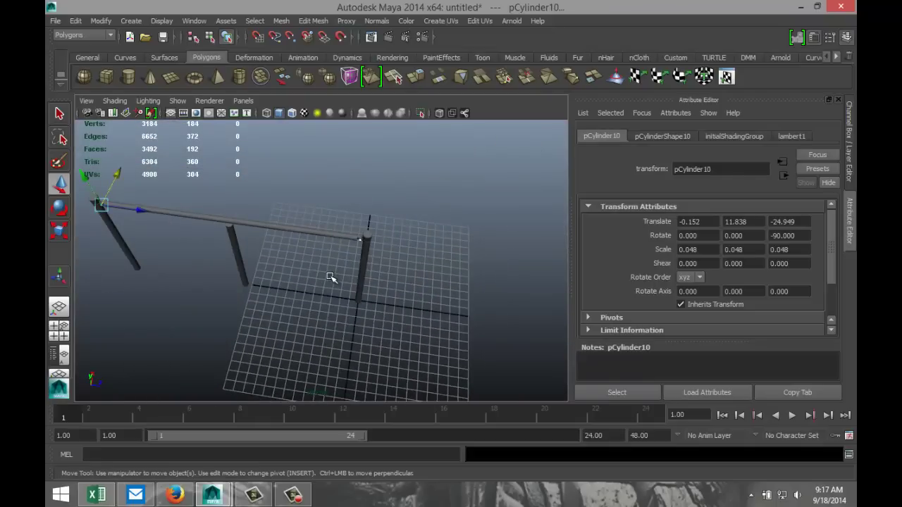
click(281, 20)
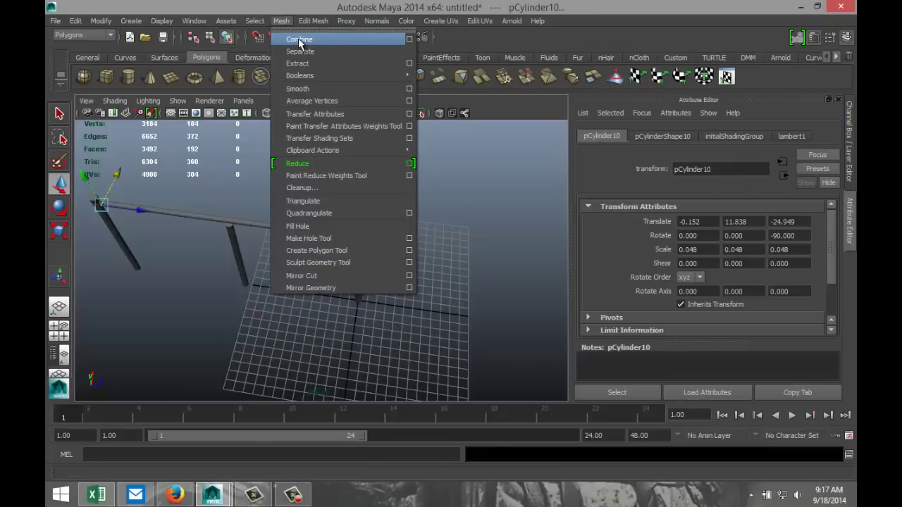
click(300, 40)
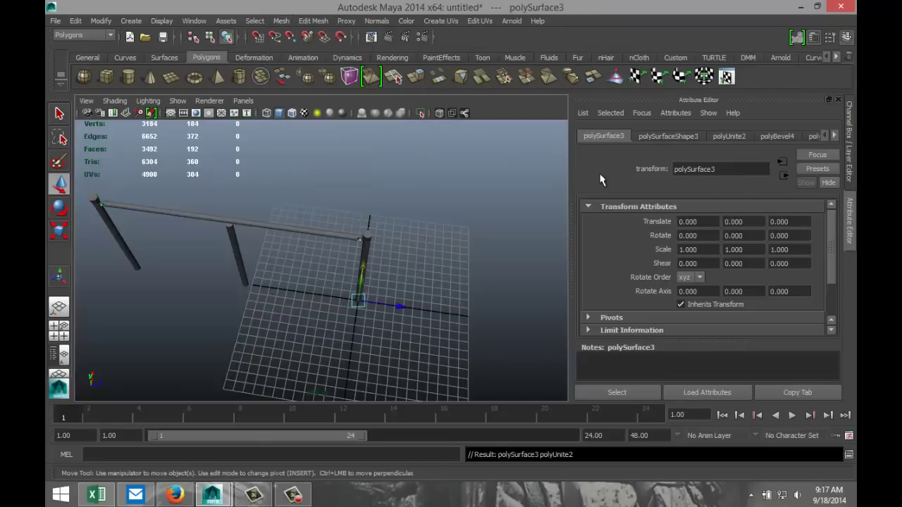
Duplicate the combined bolt heads, move the copy along X to about 7.526, and center its pivot.
key(ctrl+d)
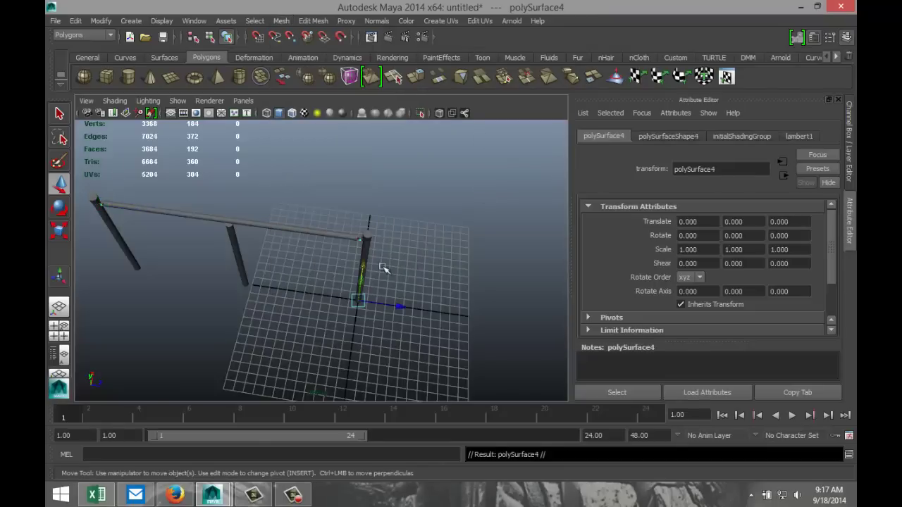
drag(364, 265, 371, 210)
click(101, 21)
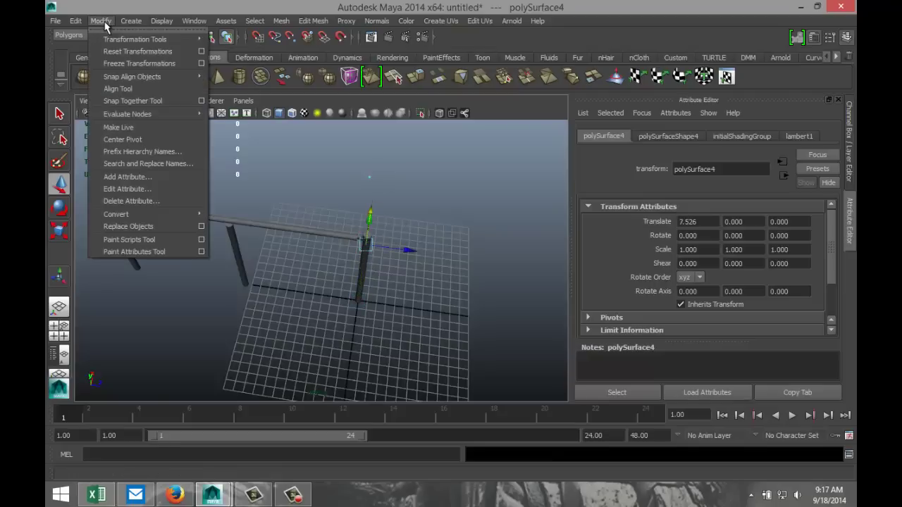
click(124, 139)
Rotate the duplicated bolt heads to exactly 180 degrees about Y.
key(e)
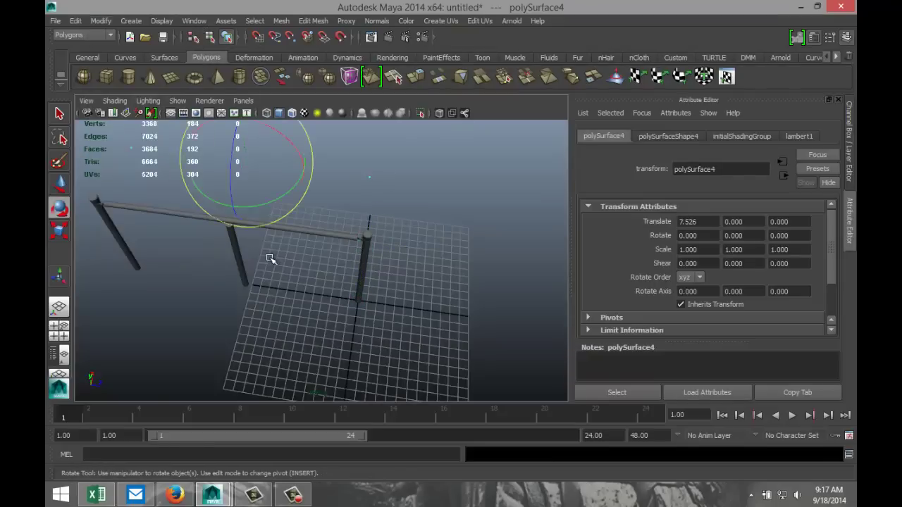
drag(204, 202, 267, 193)
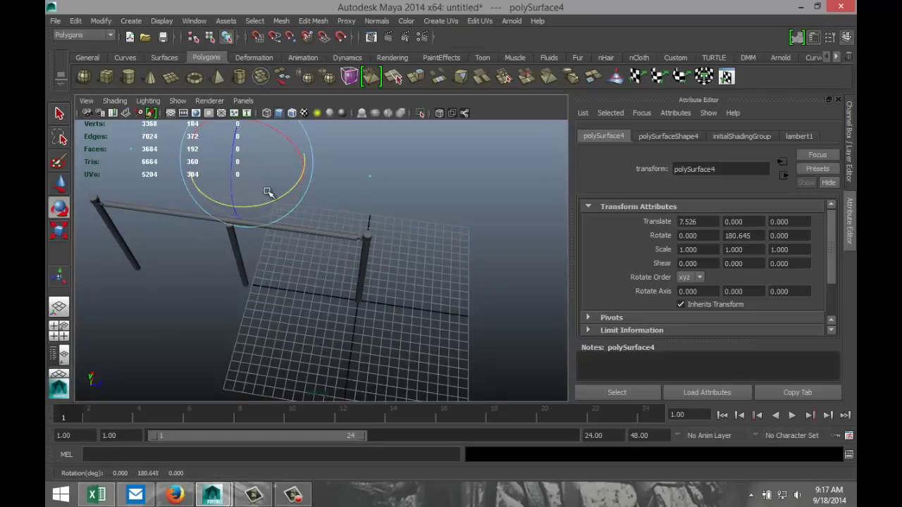
double_click(760, 237)
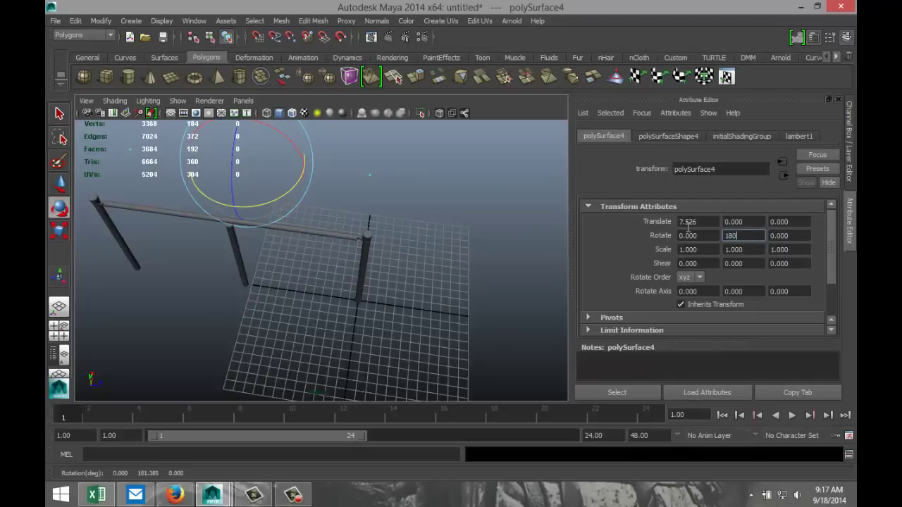
text(180)
key(Return)
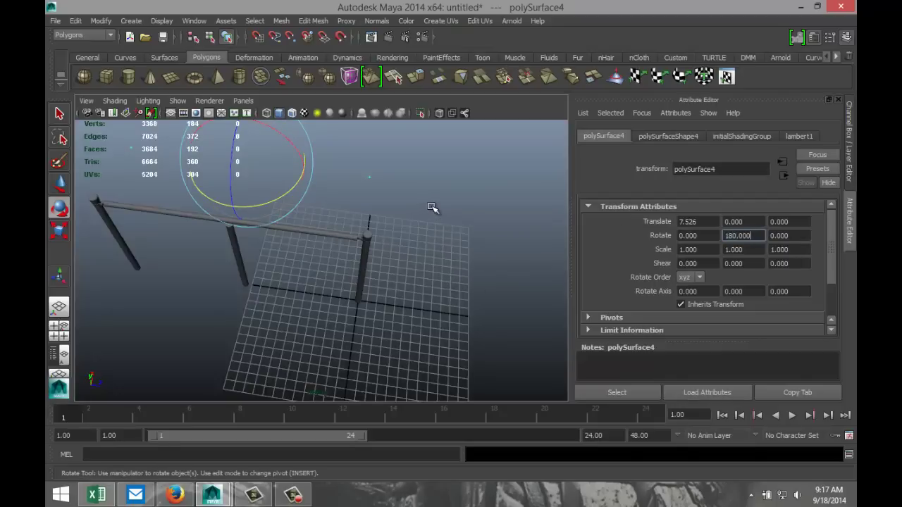
scroll(432, 207, down, 3)
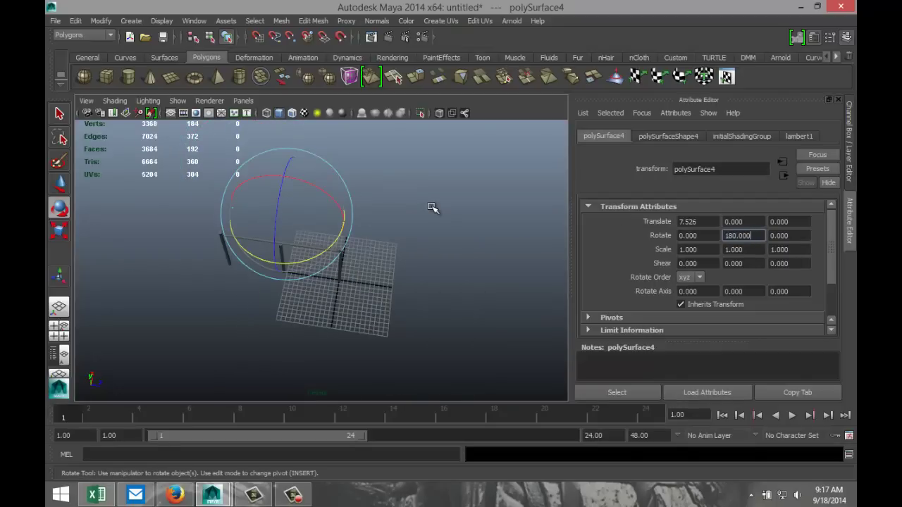
scroll(431, 207, up, 3)
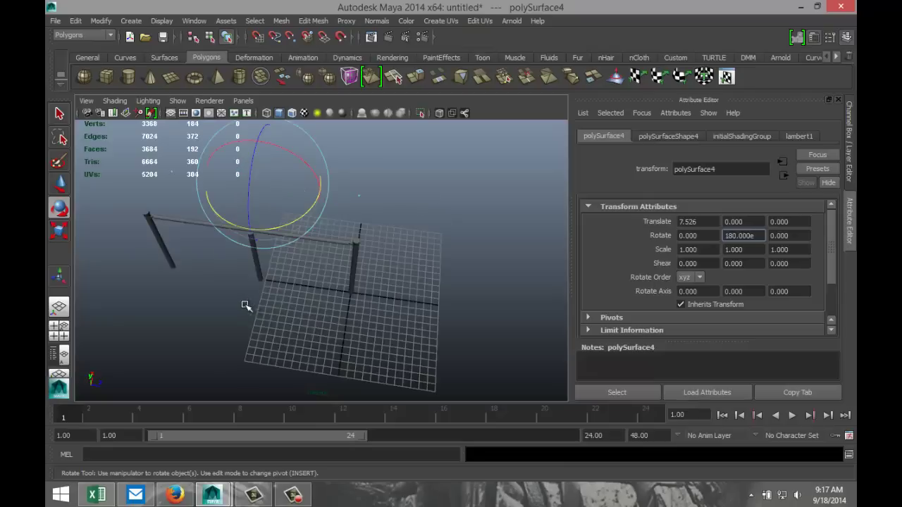
Move the rotated bolt-head pair along X toward the opposite side of the rail, to about X 0.377.
alt+drag(244, 306, 331, 368)
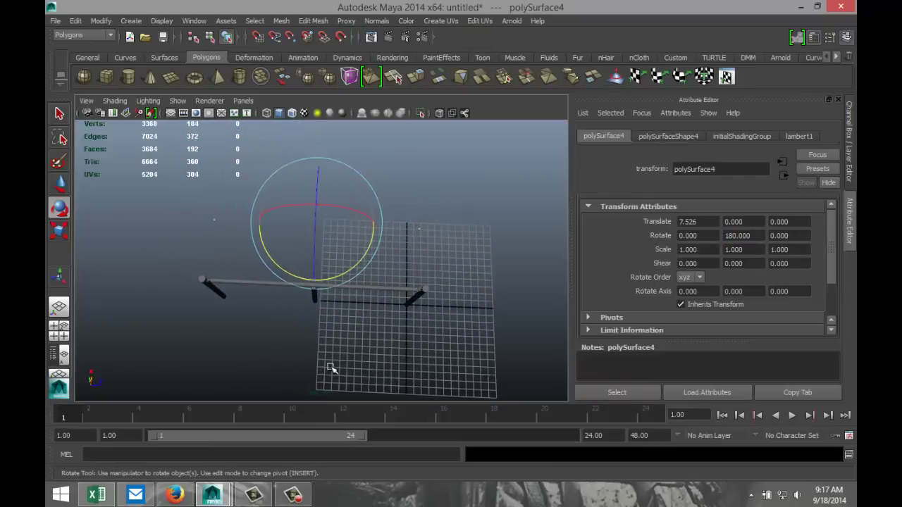
click(471, 207)
drag(171, 208, 454, 251)
key(w)
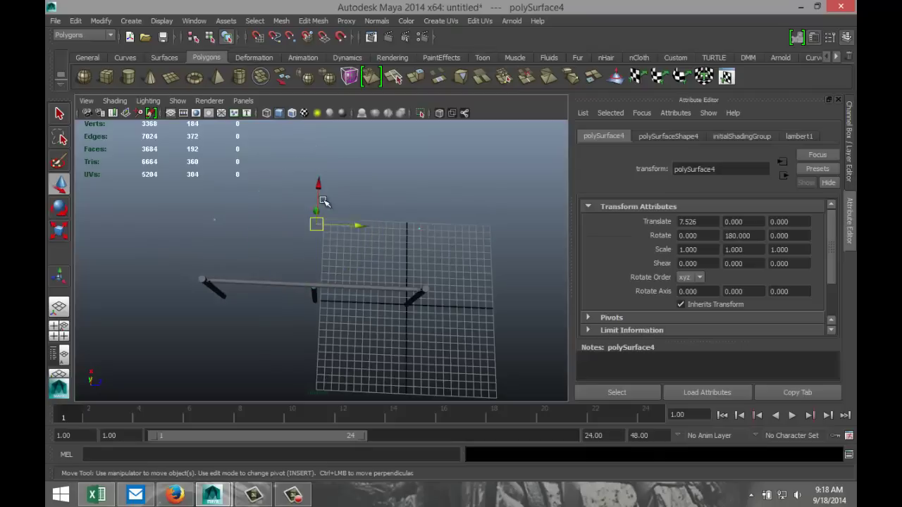
alt+drag(276, 296, 339, 282)
drag(237, 241, 271, 294)
alt+drag(201, 285, 329, 302)
alt+middle_drag(336, 308, 268, 273)
Shift the bolt-head copy's pivot along the rail to its far end and move the pair against the tabs, to about X 0.293.
key(Insert)
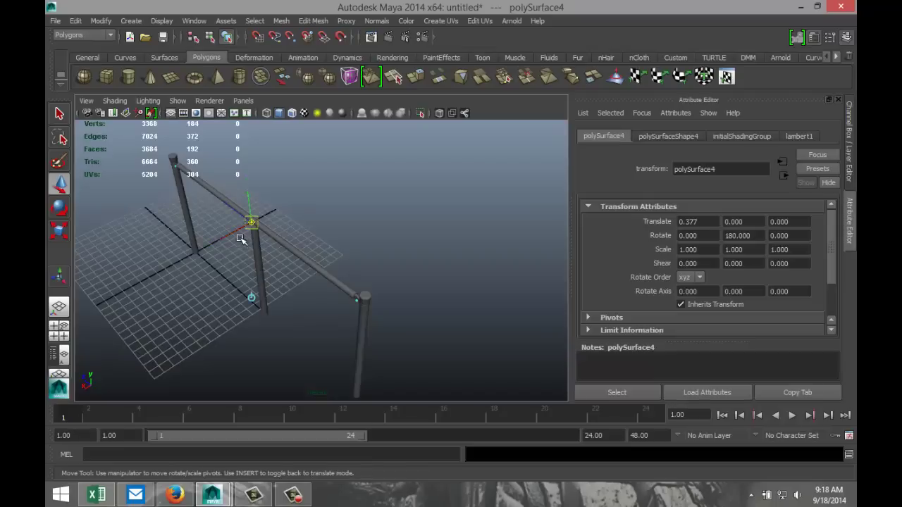
drag(229, 207, 340, 262)
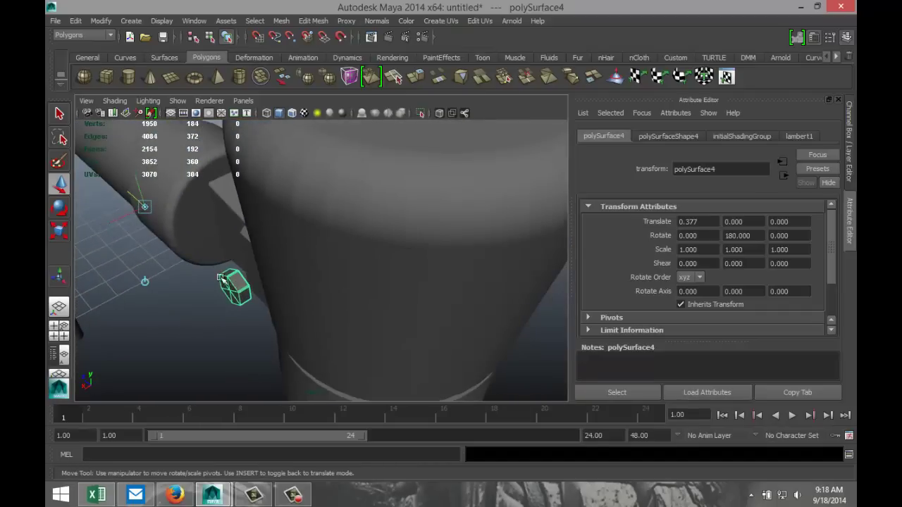
key(Insert)
drag(105, 222, 250, 264)
scroll(127, 231, down, 5)
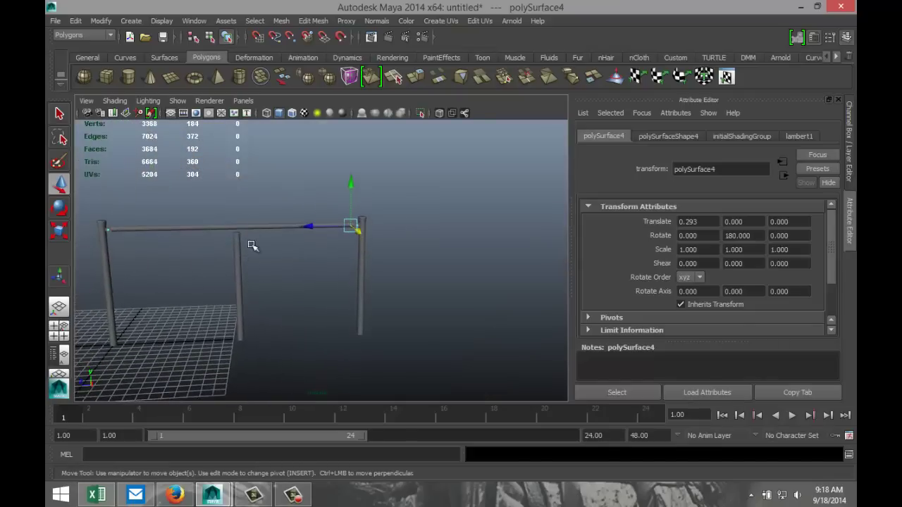
Create a polygon cylinder on the grid beside the fence, about 1.49 in radius and 1.585 high, with 40 axis subdivisions.
alt+drag(181, 309, 287, 268)
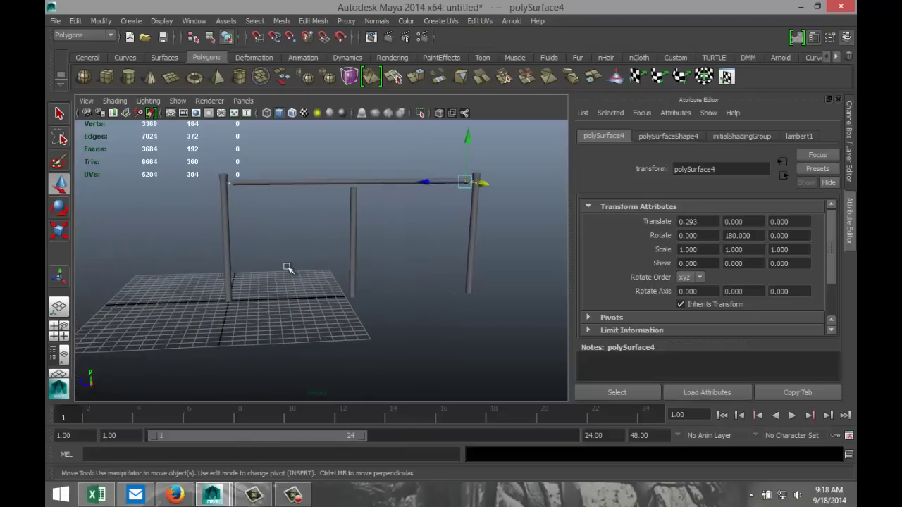
click(129, 79)
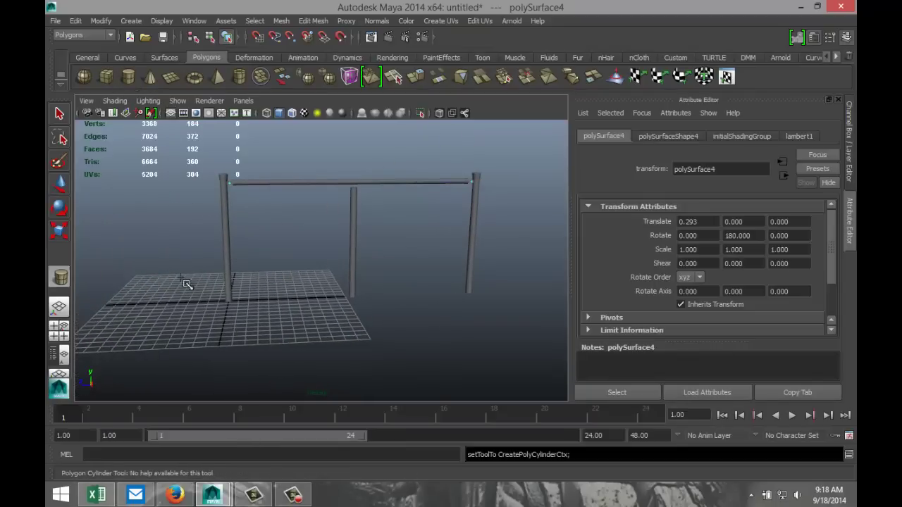
drag(165, 323, 181, 298)
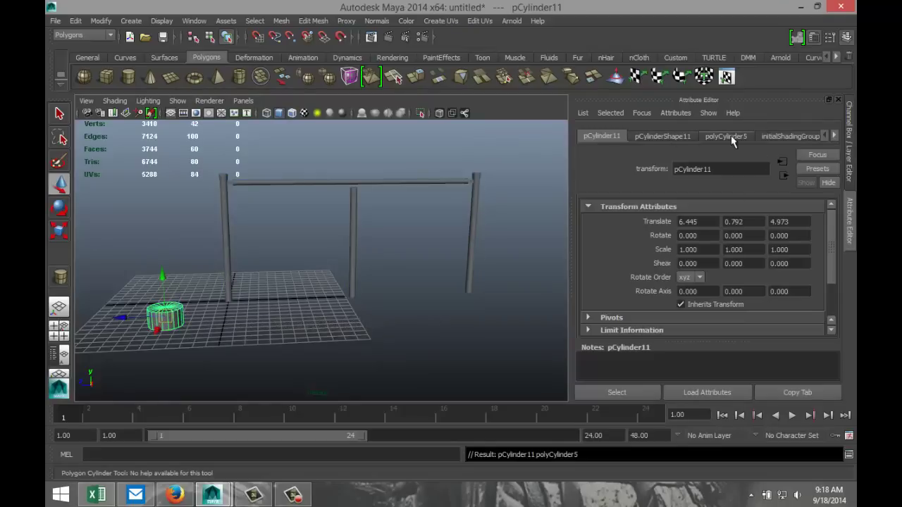
click(731, 135)
double_click(701, 255)
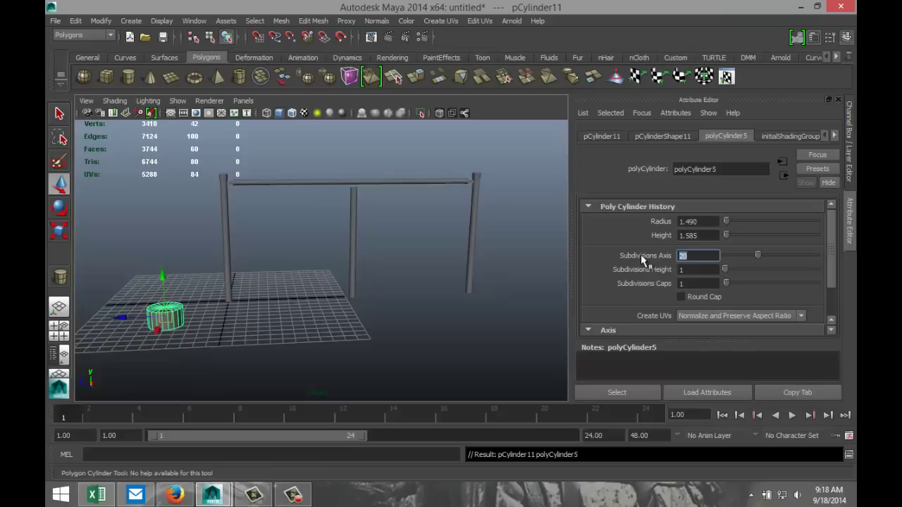
text(40)
key(Return)
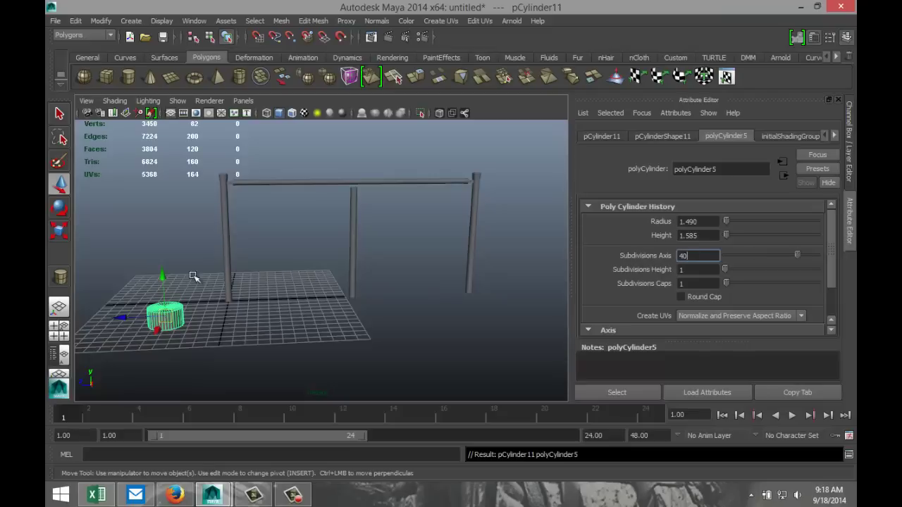
click(257, 352)
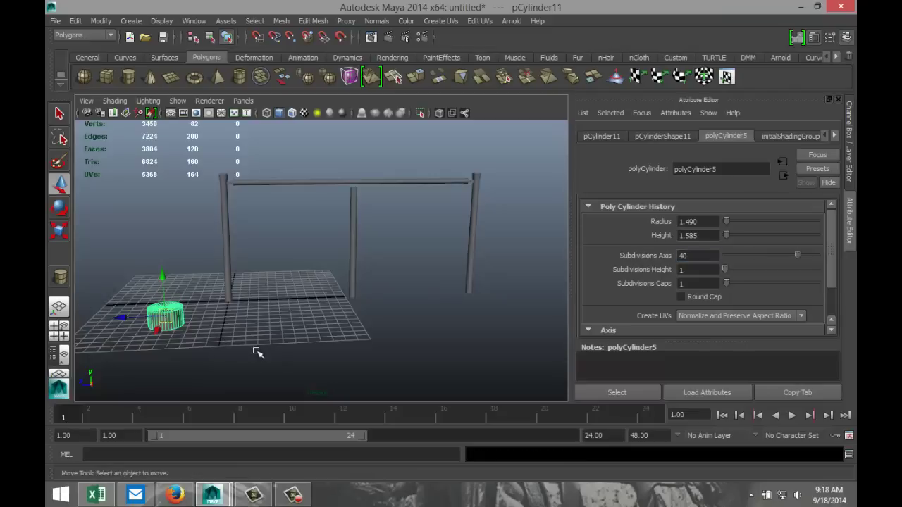
key(z)
Create a thick-walled polygon pipe on the grid next to the new cylinder.
scroll(260, 368, up, 3)
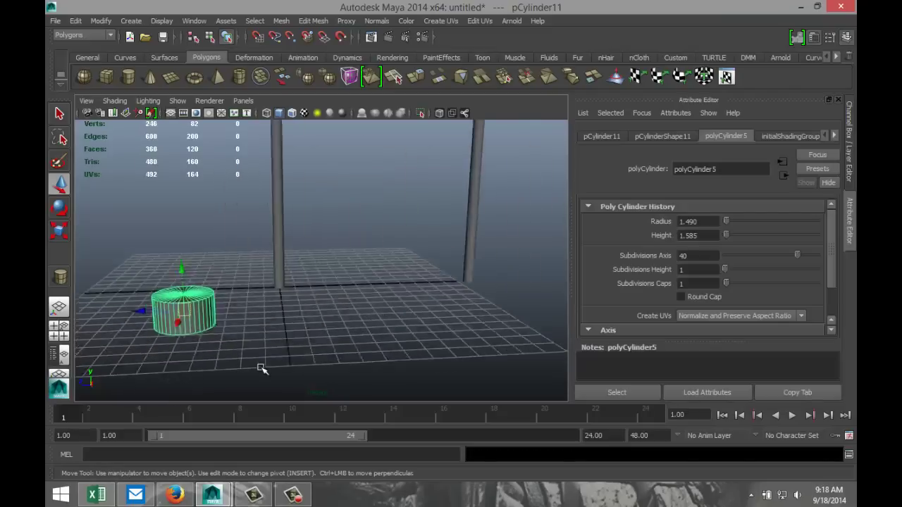
key(f)
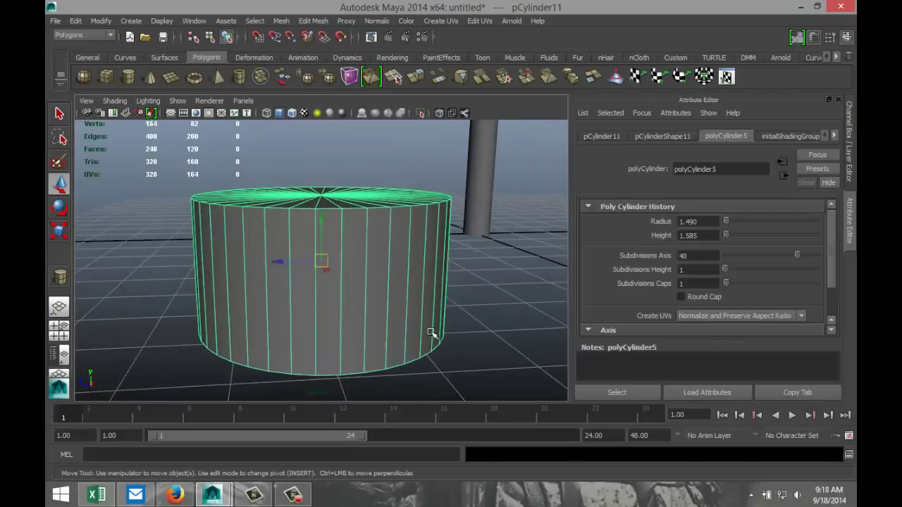
scroll(430, 331, down, 5)
mouse_move(402, 305)
alt+mouse_down()
mouse_move(403, 324)
mouse_move(406, 311)
alt+mouse_up()
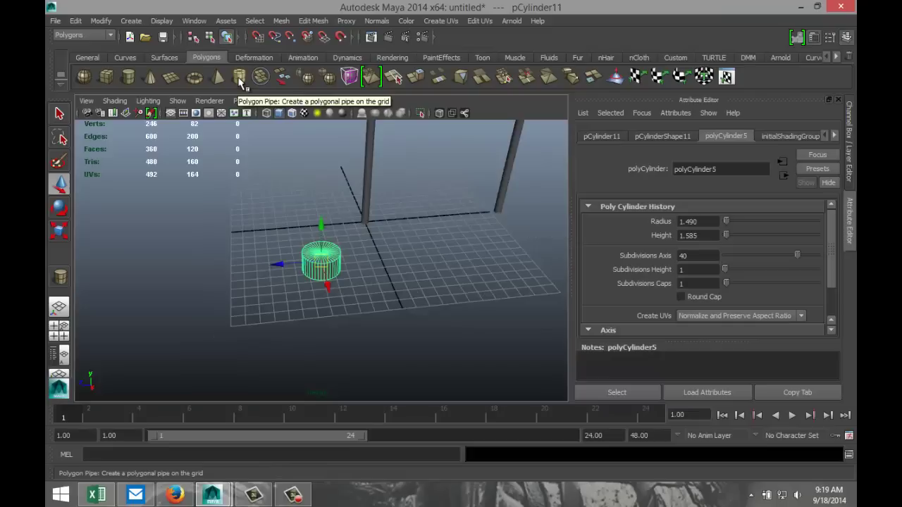
click(240, 81)
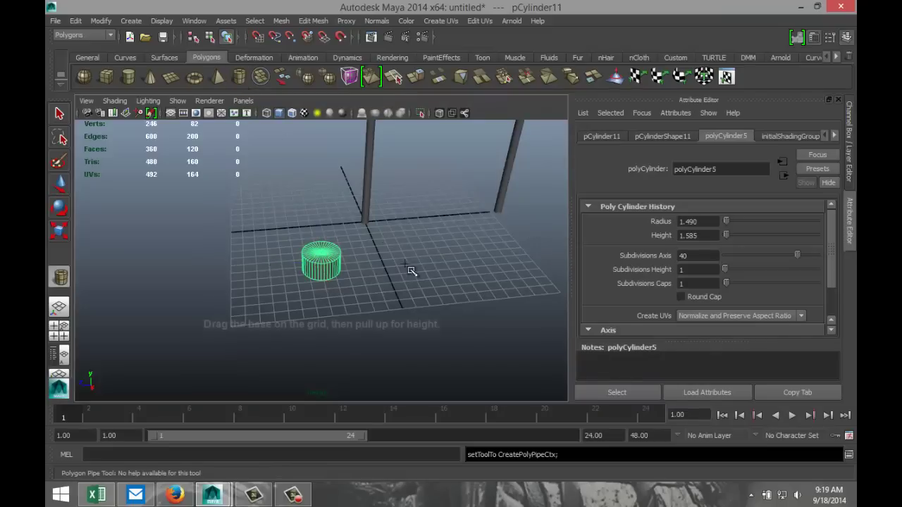
drag(410, 283, 432, 253)
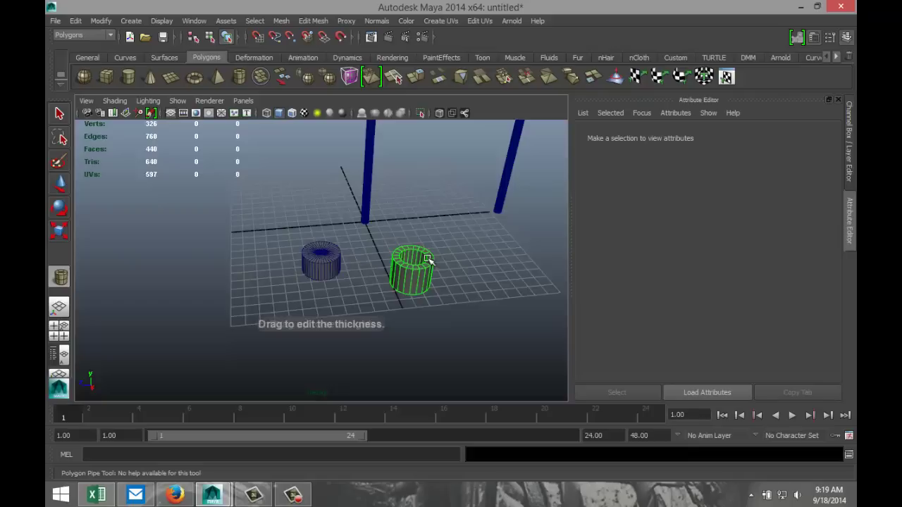
click(502, 273)
Lay the pipe on its side by rotating it exactly 90 degrees about X.
key(e)
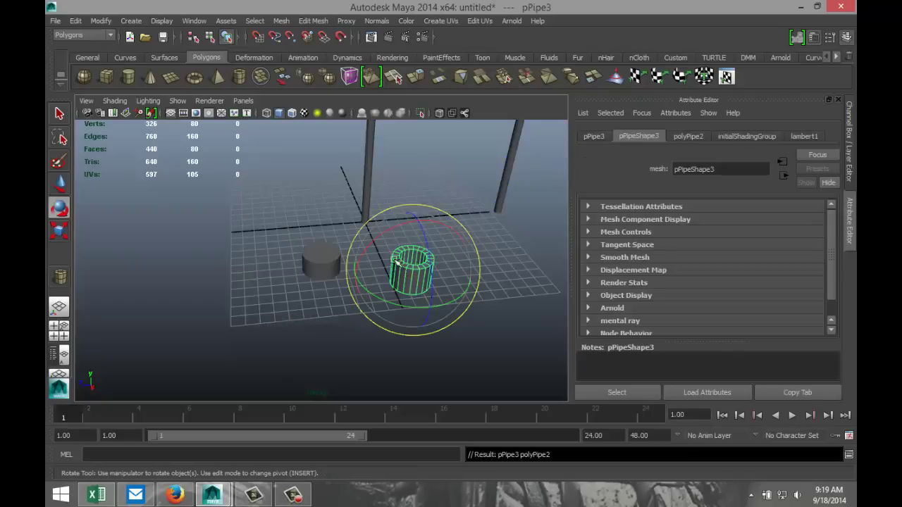
drag(431, 296, 359, 298)
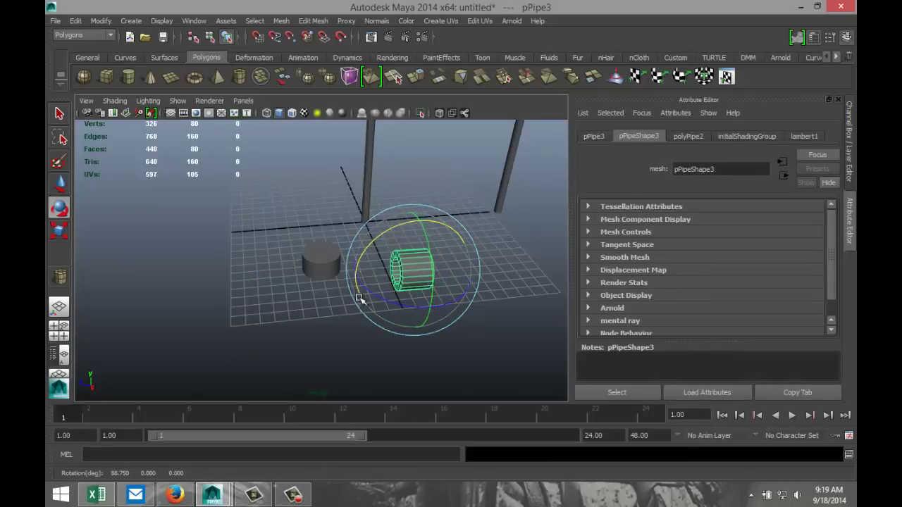
click(591, 138)
drag(708, 235, 594, 235)
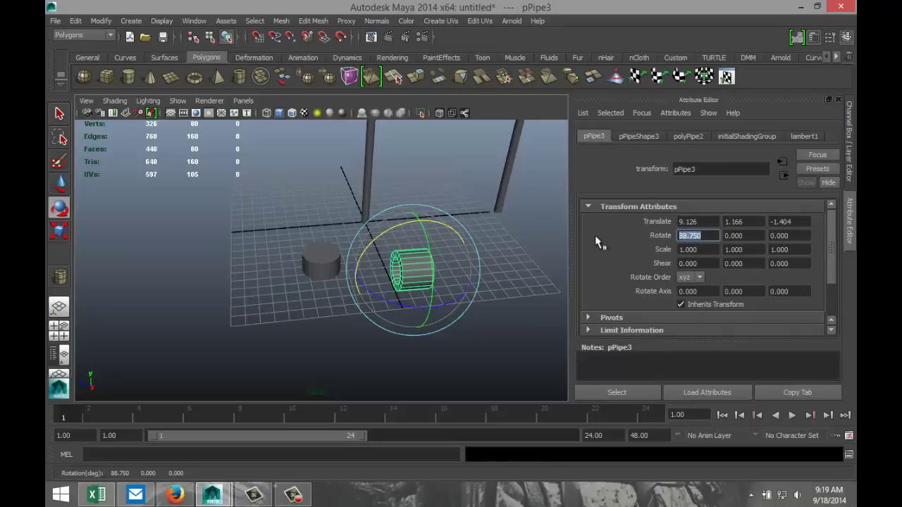
text(90)
key(Return)
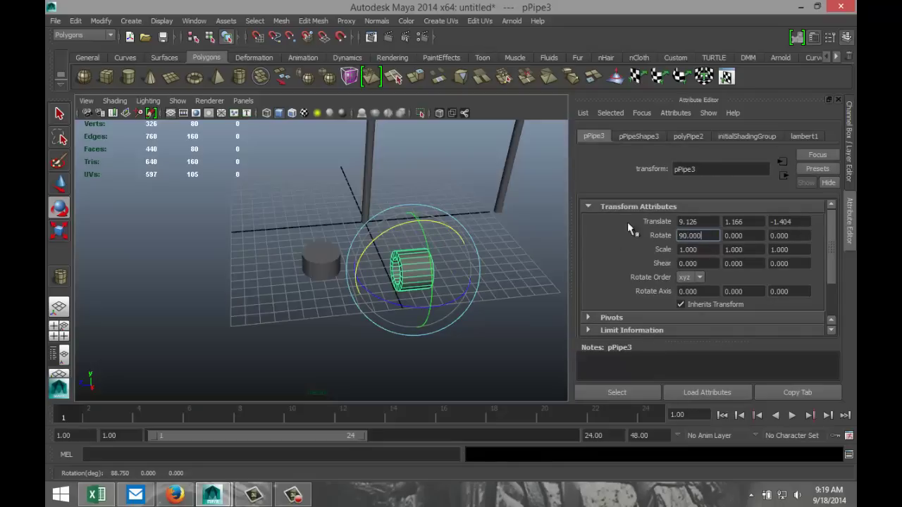
Thin the wall of the sideways pipe by setting its thickness to 0.1.
click(641, 138)
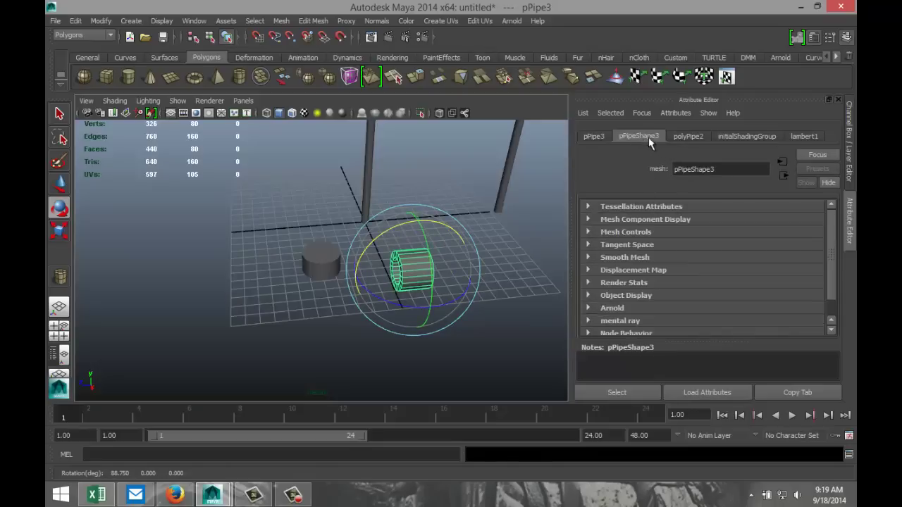
click(688, 137)
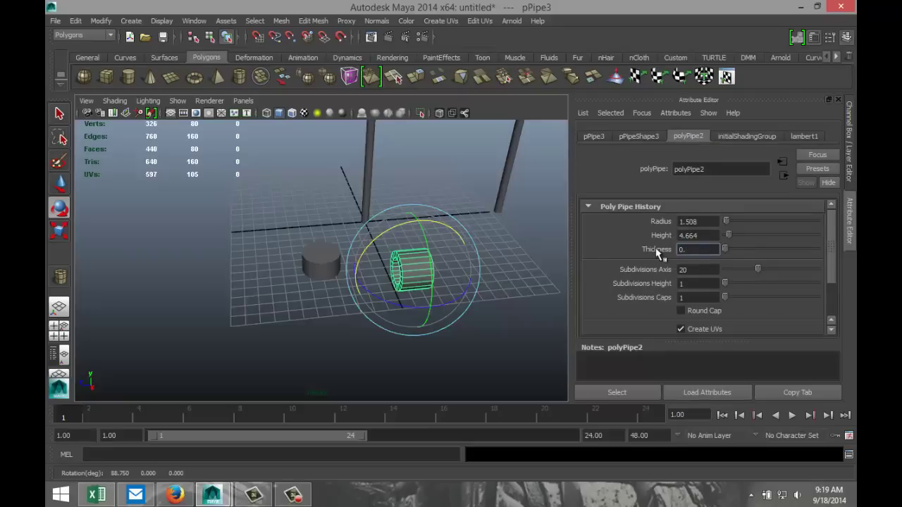
key(Return)
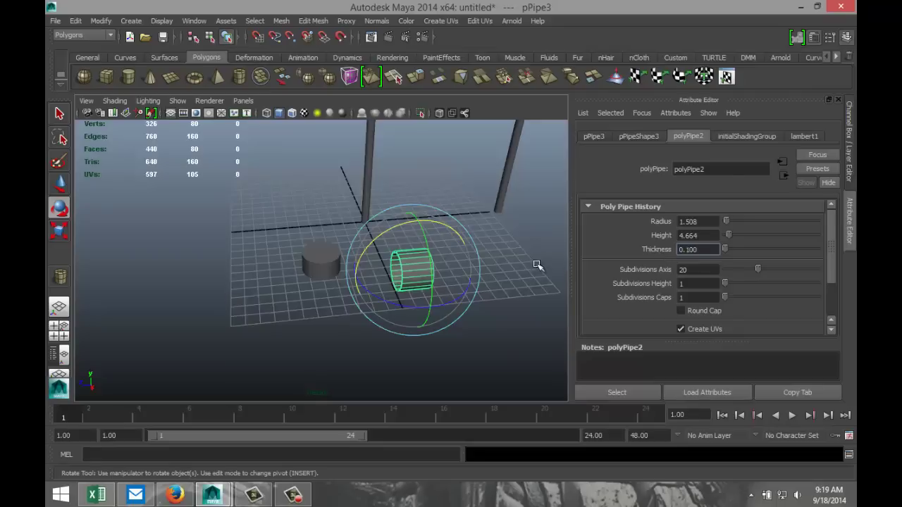
Move the sideways pipe over the cylinder and raise it until it hangs clear above the cylinder's top.
alt+drag(243, 336, 338, 330)
click(416, 289)
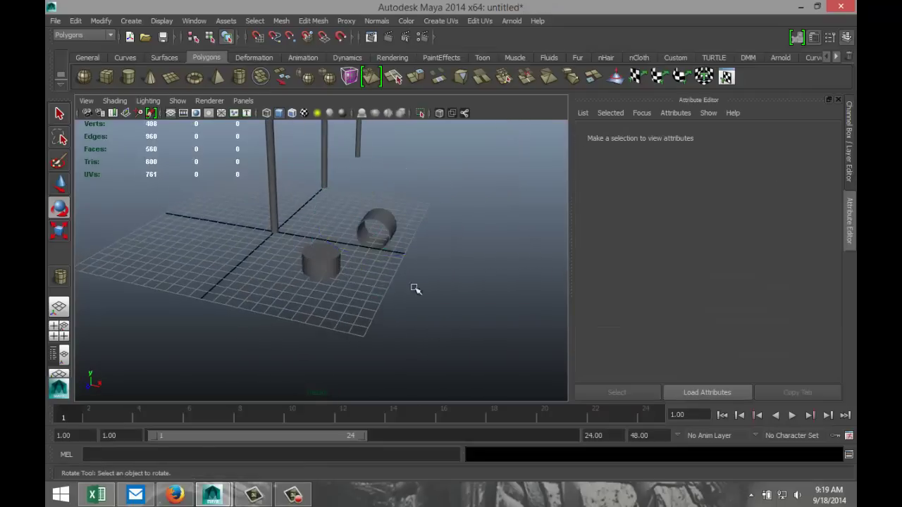
click(388, 224)
key(w)
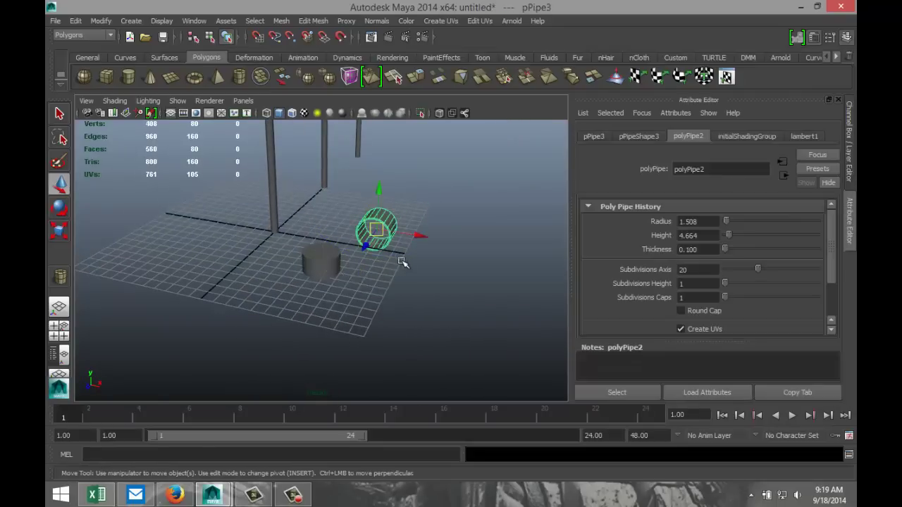
drag(359, 243, 339, 288)
drag(390, 271, 353, 260)
drag(321, 220, 318, 206)
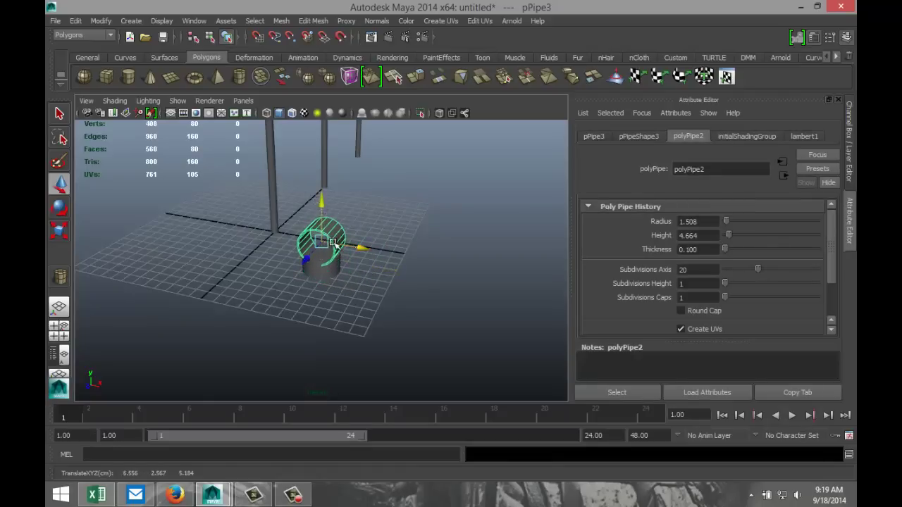
key(f)
scroll(369, 315, down, 3)
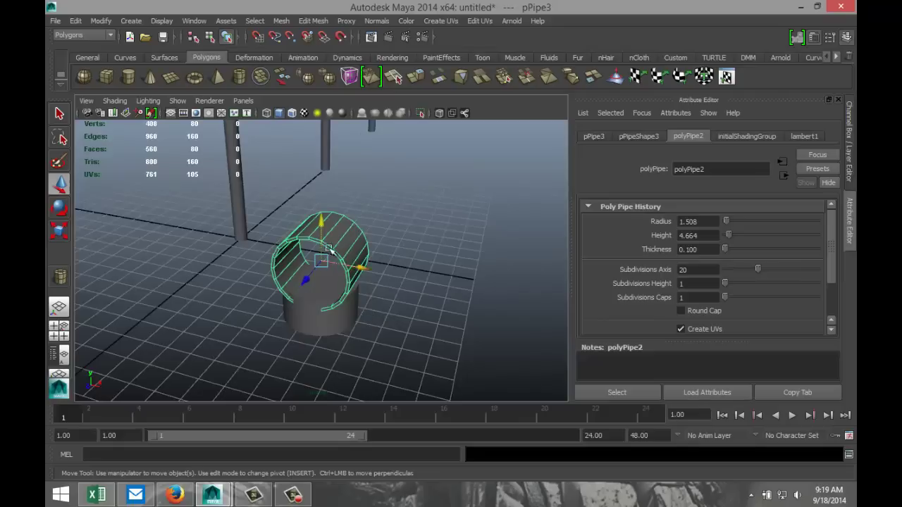
drag(321, 225, 319, 182)
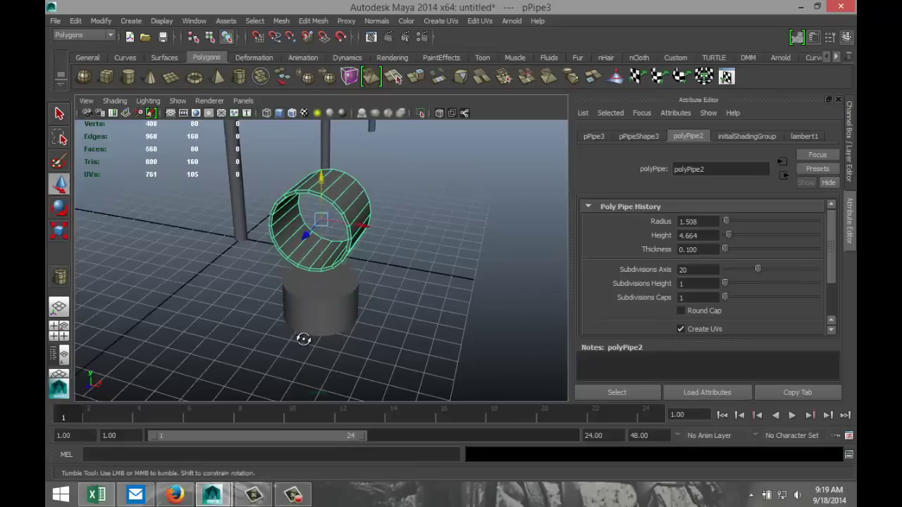
Delete the lower-half faces of the raised pipe, leaving a half-round arch.
alt+drag(303, 341, 321, 312)
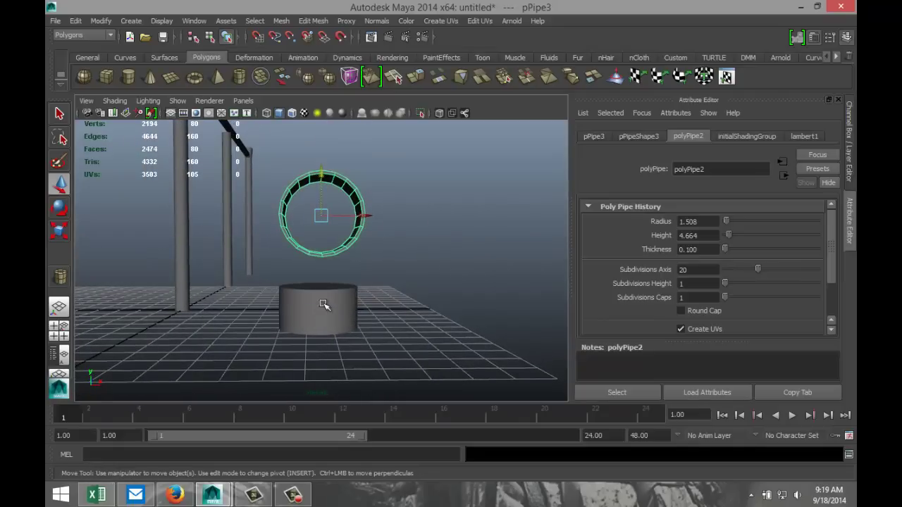
right_click(287, 239)
right_drag(286, 239, 286, 260)
drag(292, 234, 401, 261)
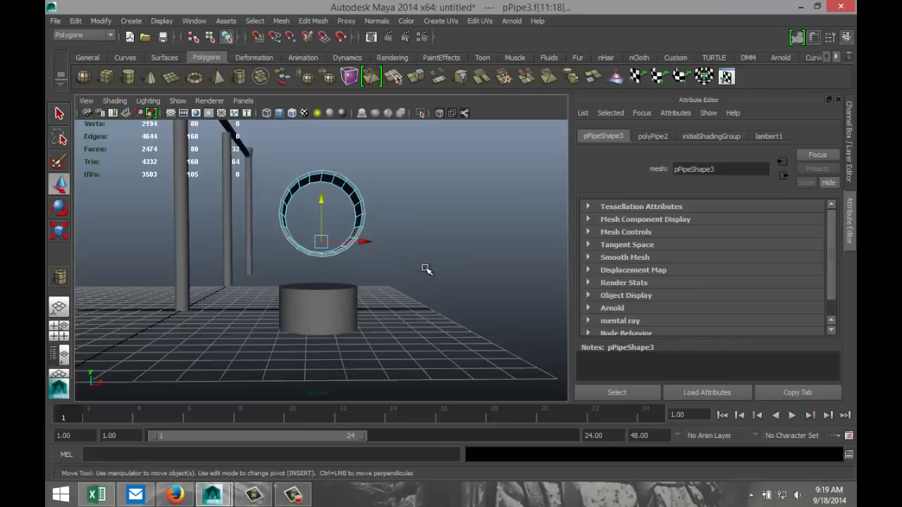
key(Delete)
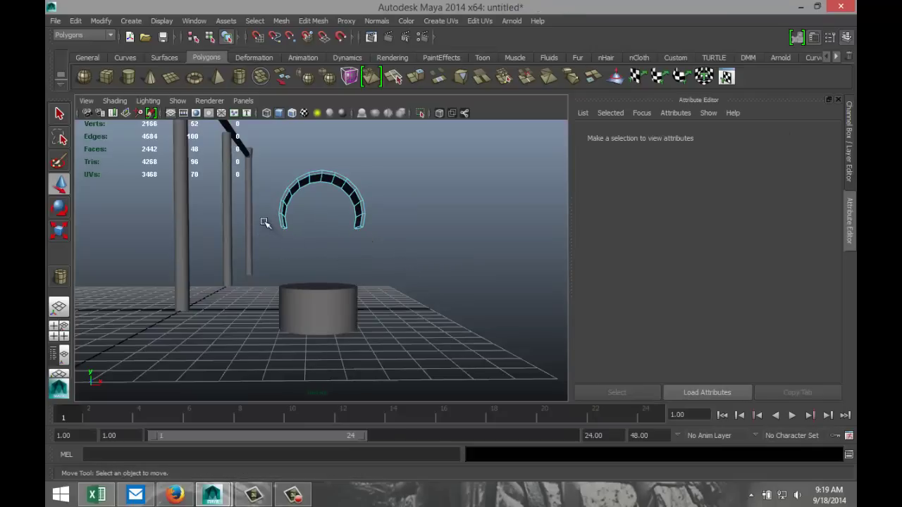
drag(264, 223, 388, 241)
key(Delete)
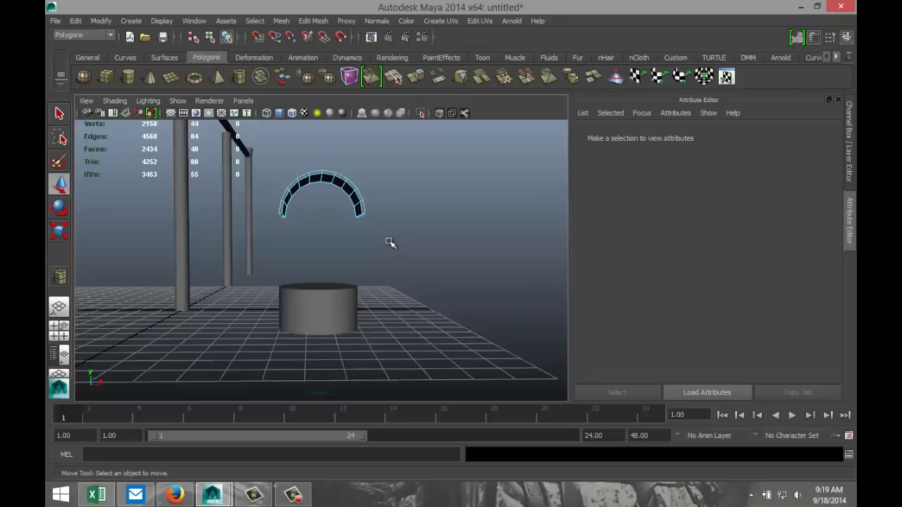
Return to object selection and lower the arch onto the cylinder's top, to about Y 1.629.
right_drag(358, 196, 409, 182)
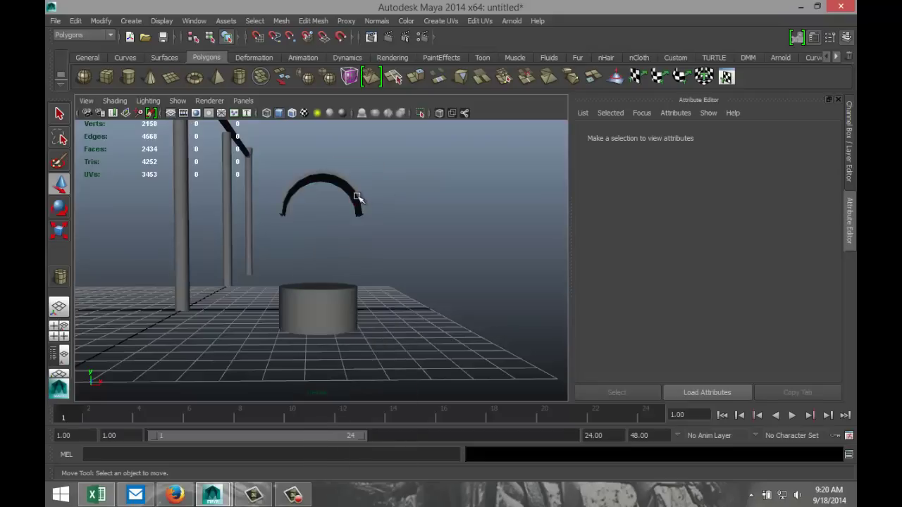
click(358, 197)
drag(321, 172, 319, 247)
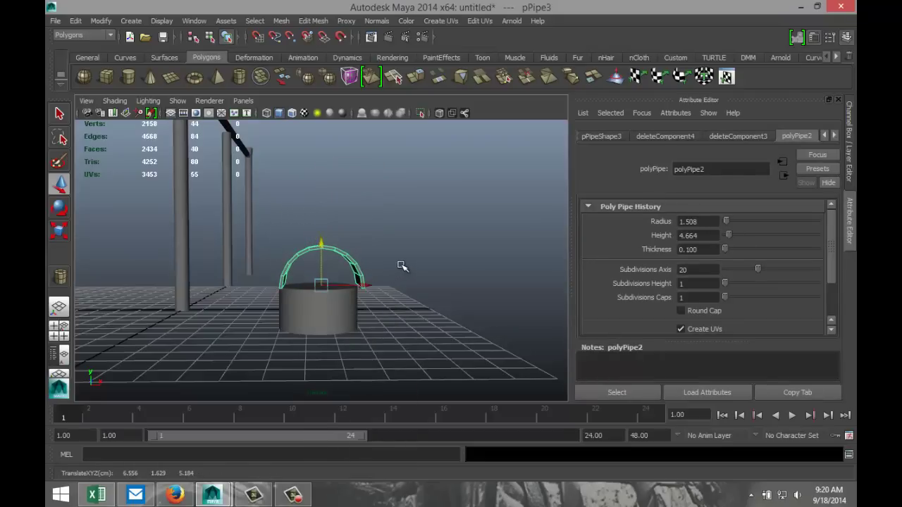
alt+drag(401, 266, 365, 268)
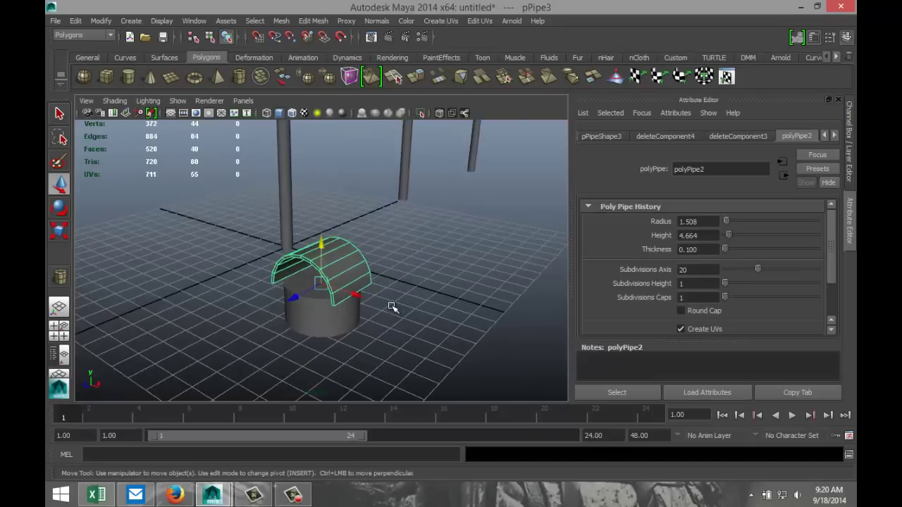
Delete the coarse half-pipe arch from above the cylinder.
click(427, 301)
click(359, 273)
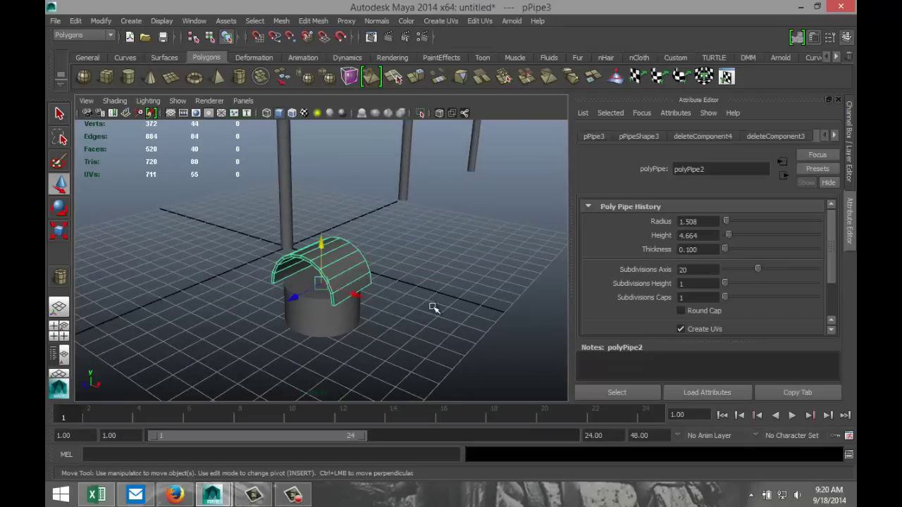
key(Delete)
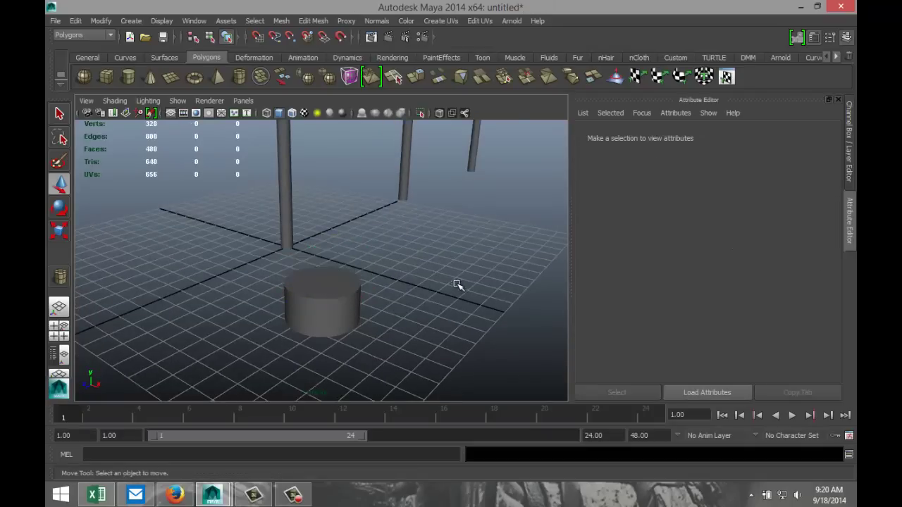
Create a polygon pipe beside the cylinder, about 2.338 in radius and 4.535 in height, with 40 axis subdivisions and 0.1 thickness.
click(238, 79)
drag(432, 283, 490, 243)
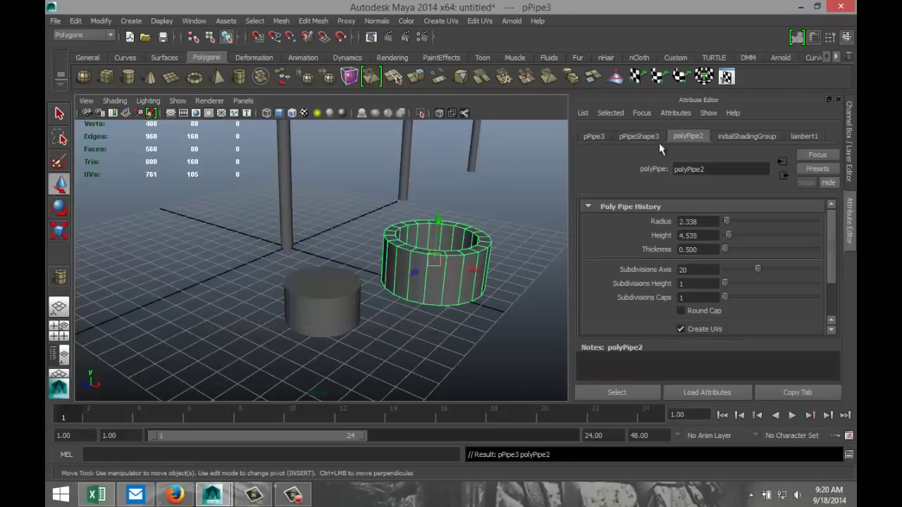
click(638, 136)
click(593, 136)
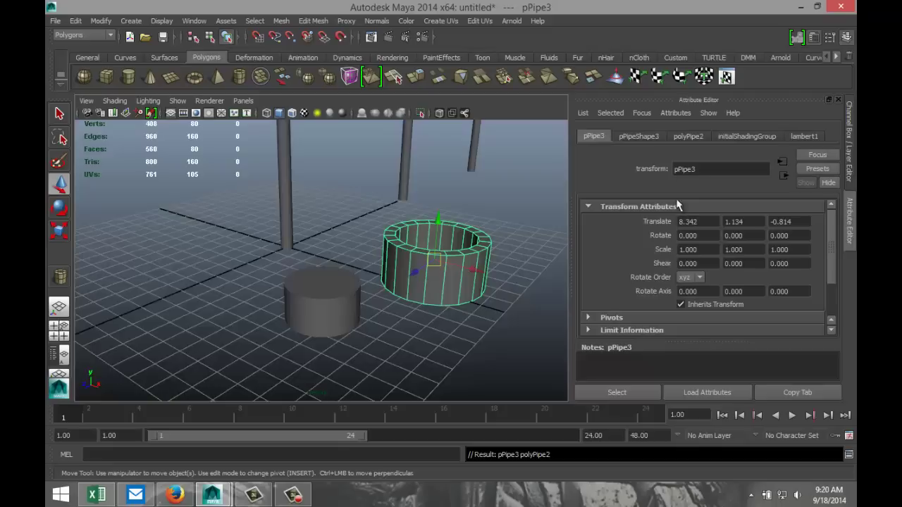
click(687, 136)
double_click(696, 270)
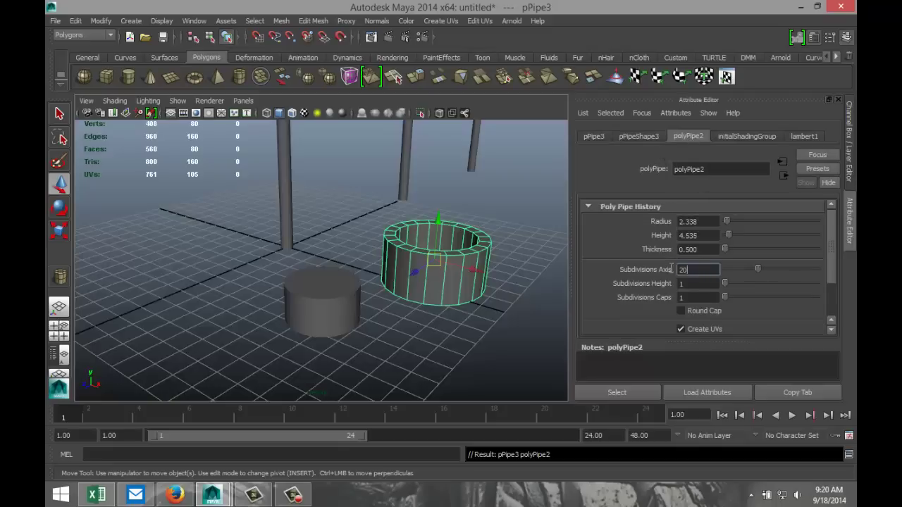
key(Return)
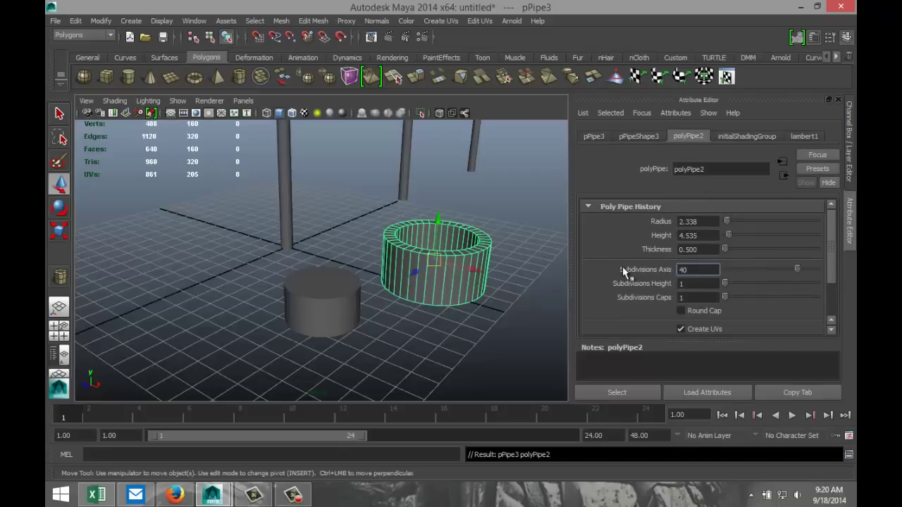
double_click(707, 249)
text(0.1)
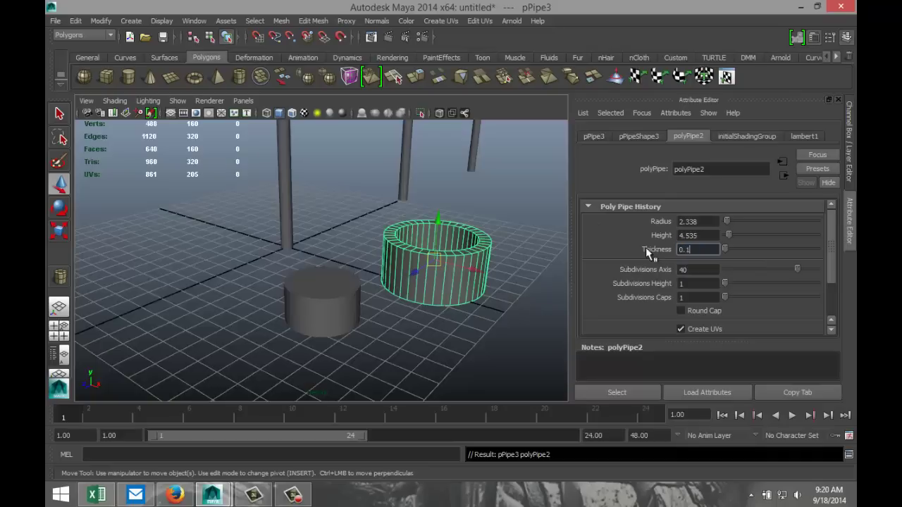
key(Return)
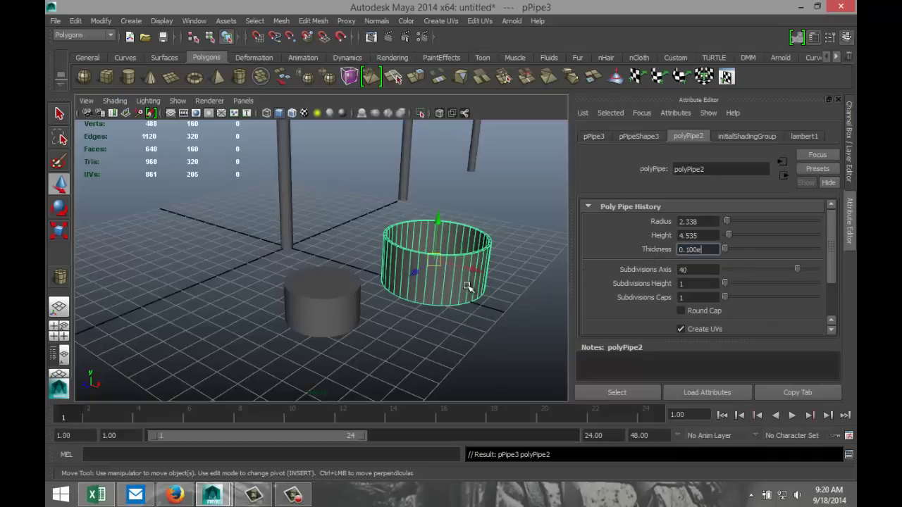
Lay the new 40-sided pipe on its side by rotating it exactly 90 degrees about X.
key(e)
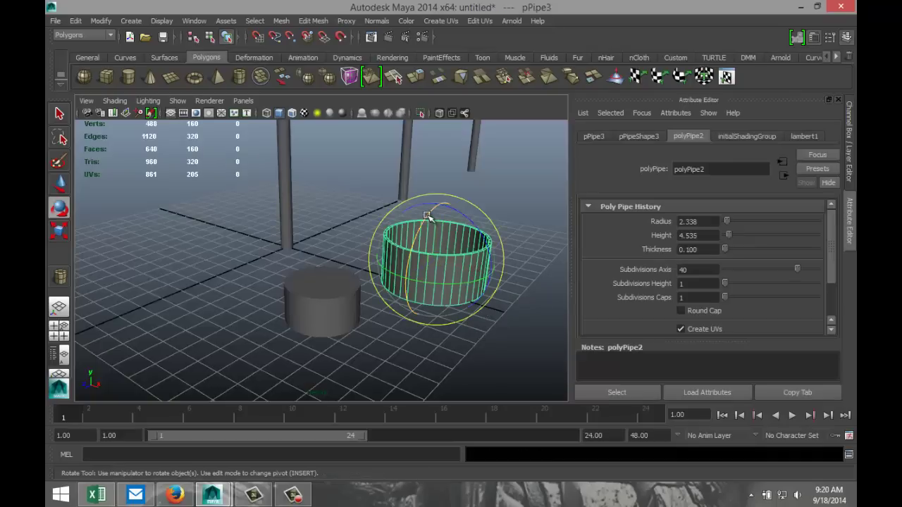
drag(427, 227, 414, 303)
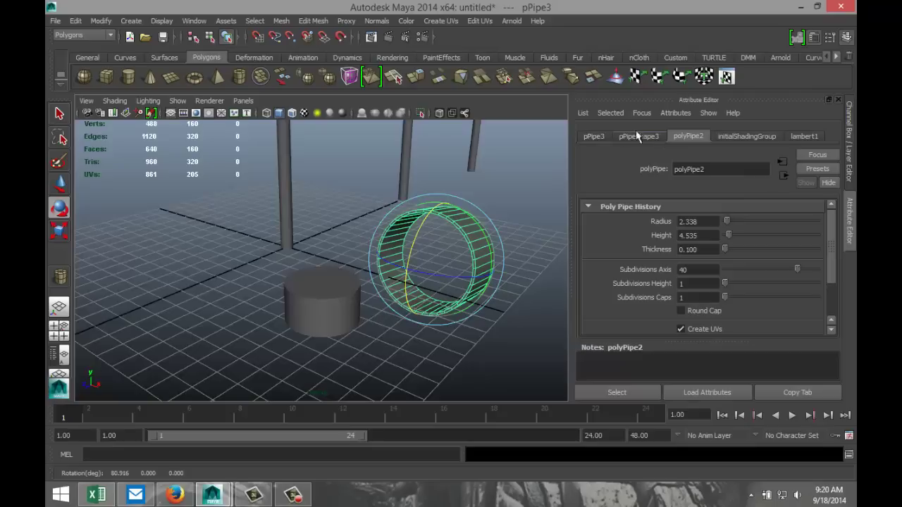
click(594, 136)
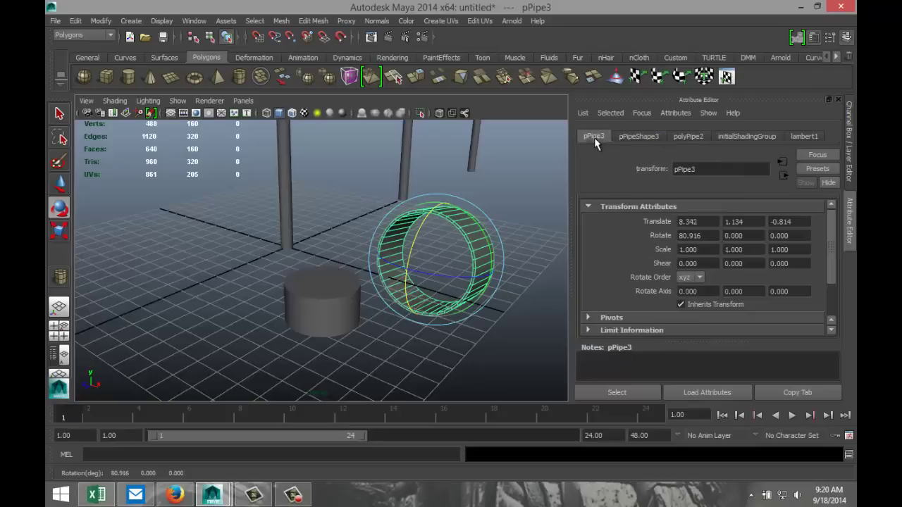
double_click(713, 236)
text(90)
key(Return)
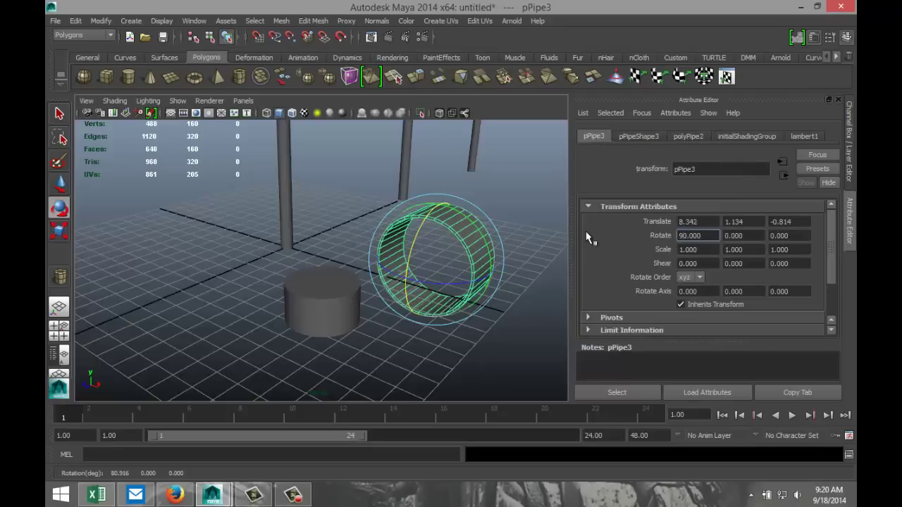
Delete the lower-half faces of the 40-sided pipe in the front view, then return to the perspective view.
alt+drag(484, 324, 268, 300)
scroll(388, 324, down, 2)
mouse_move(398, 332)
alt+mouse_down()
mouse_move(412, 331)
mouse_move(398, 338)
alt+mouse_up()
click(68, 336)
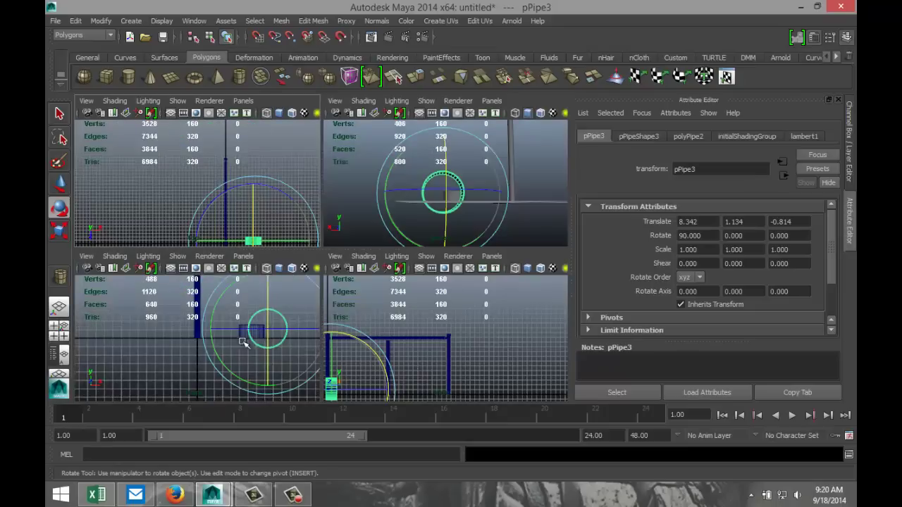
key(space)
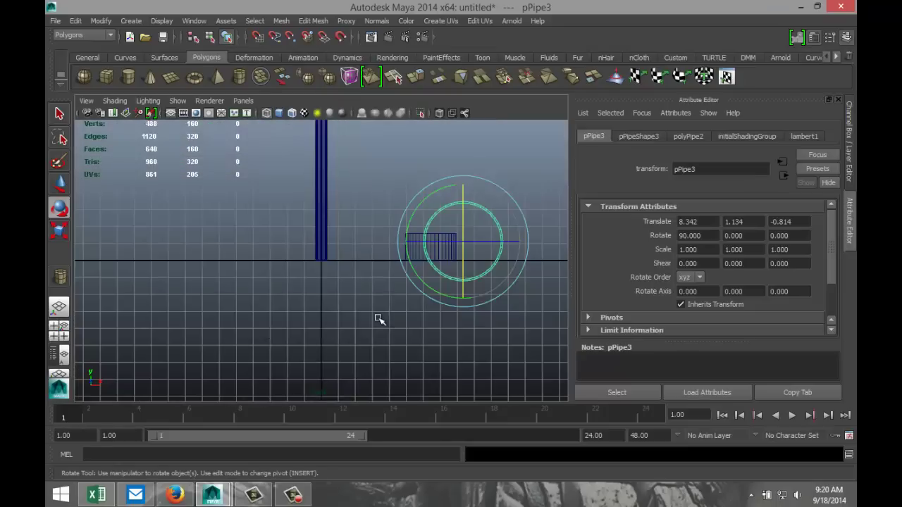
key(f)
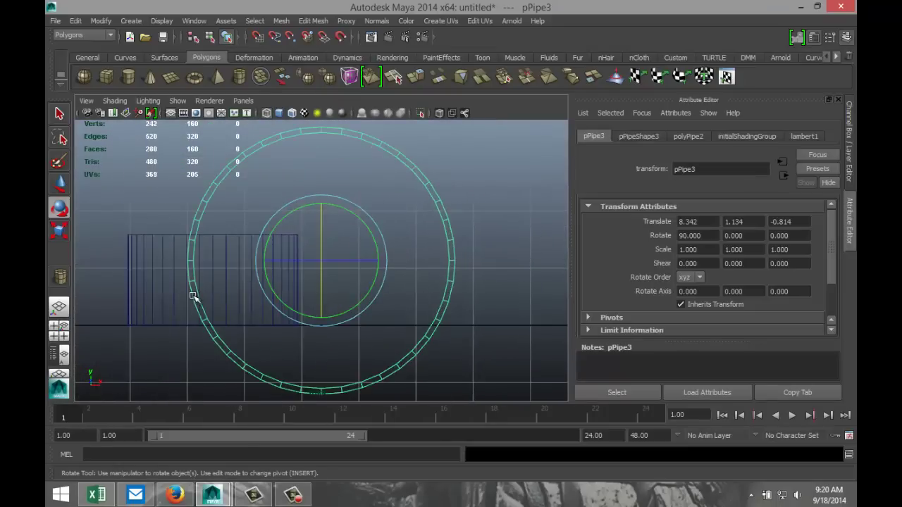
right_drag(193, 234, 192, 263)
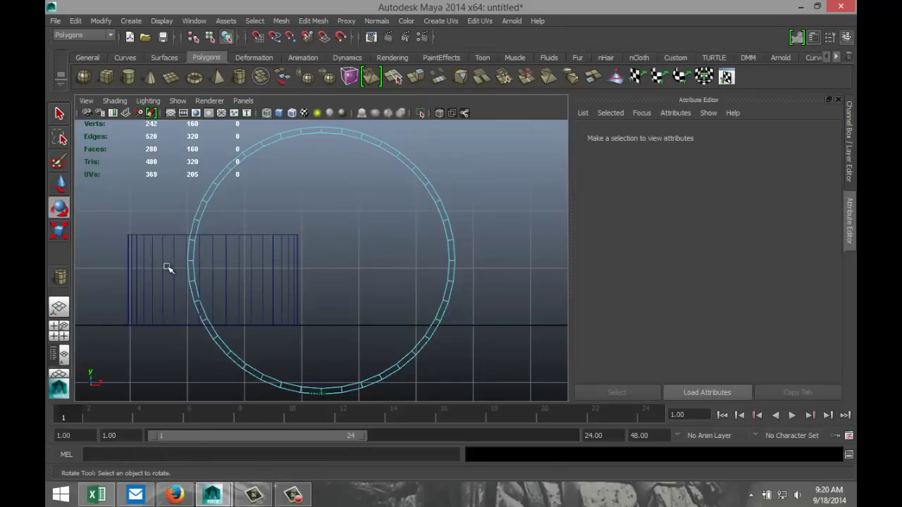
drag(167, 267, 524, 414)
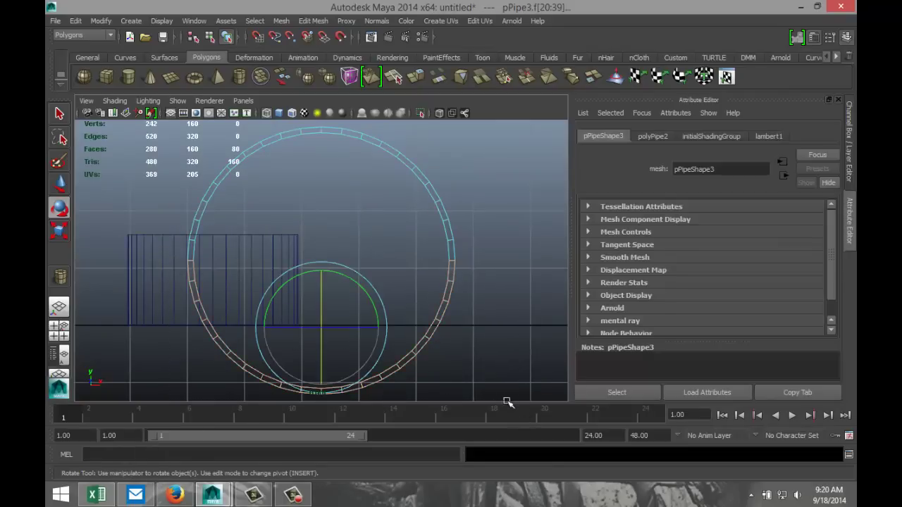
key(Delete)
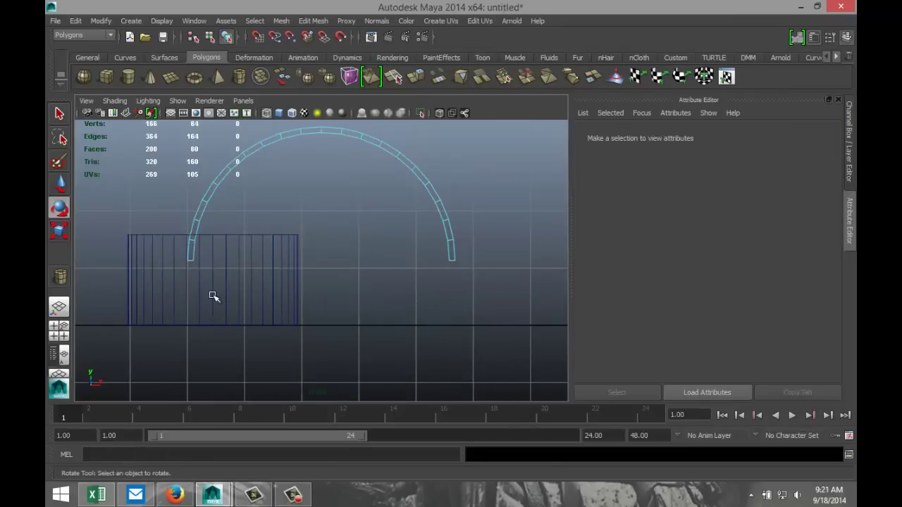
click(60, 331)
key(space)
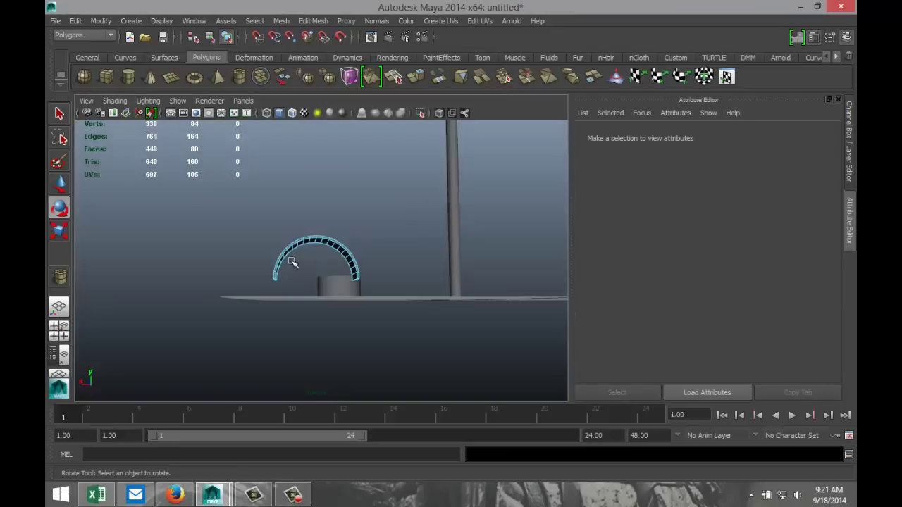
alt+drag(211, 275, 410, 280)
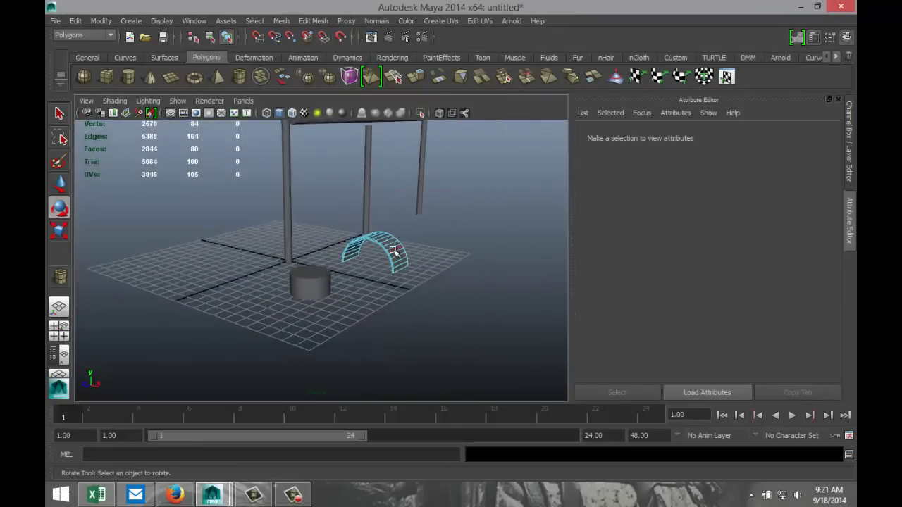
Scale the half-pipe arch uniformly to about 0.655 and move it over the cylinder, to about X 6.422 and Z 4.946.
right_drag(393, 252, 433, 217)
click(387, 255)
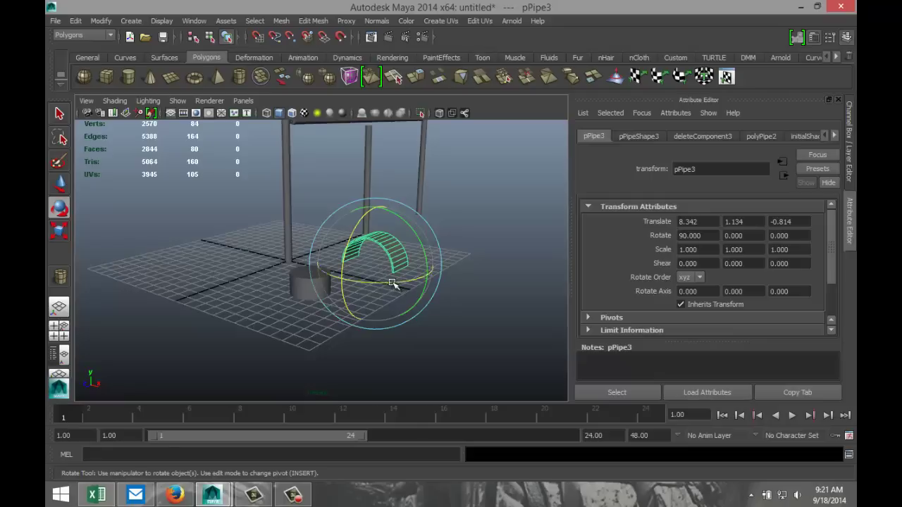
key(r)
drag(373, 264, 318, 309)
key(w)
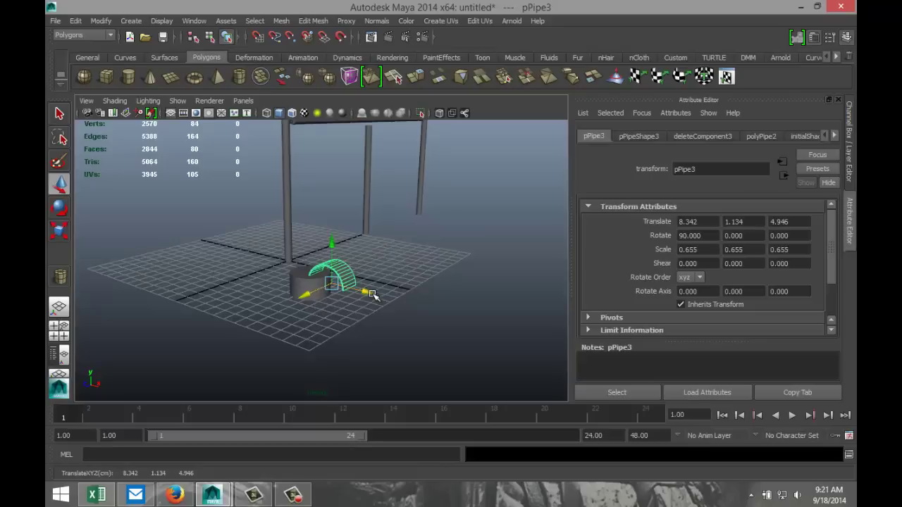
drag(368, 294, 345, 293)
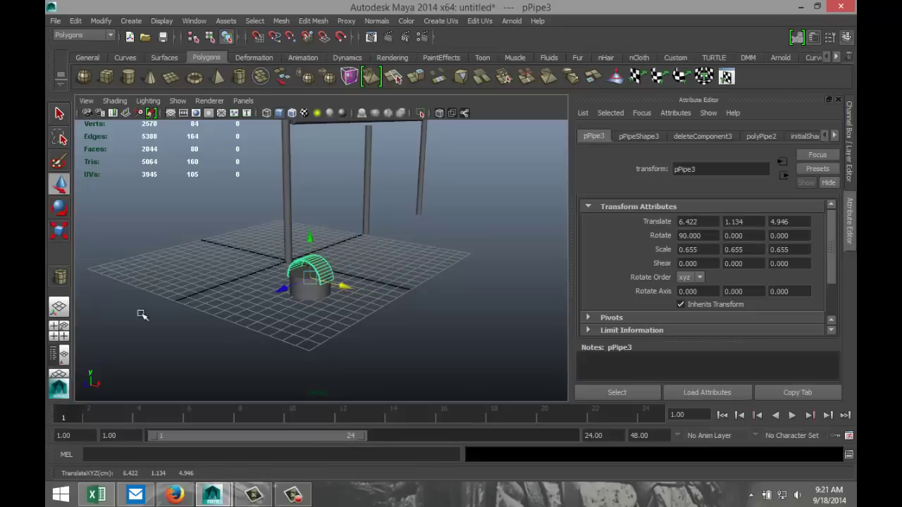
In the top view, scale the half-pipe arch uniformly to about 0.532 so it fits inside the cylinder's outline.
click(59, 326)
key(space)
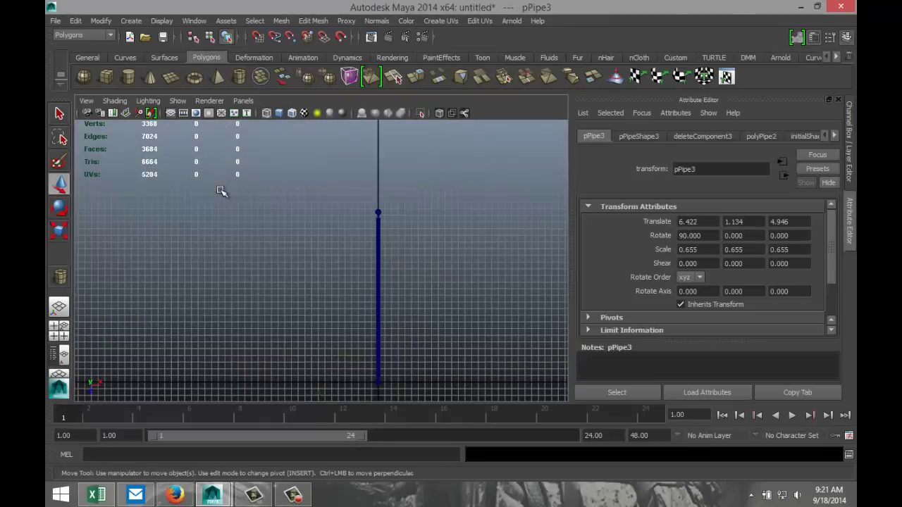
key(f)
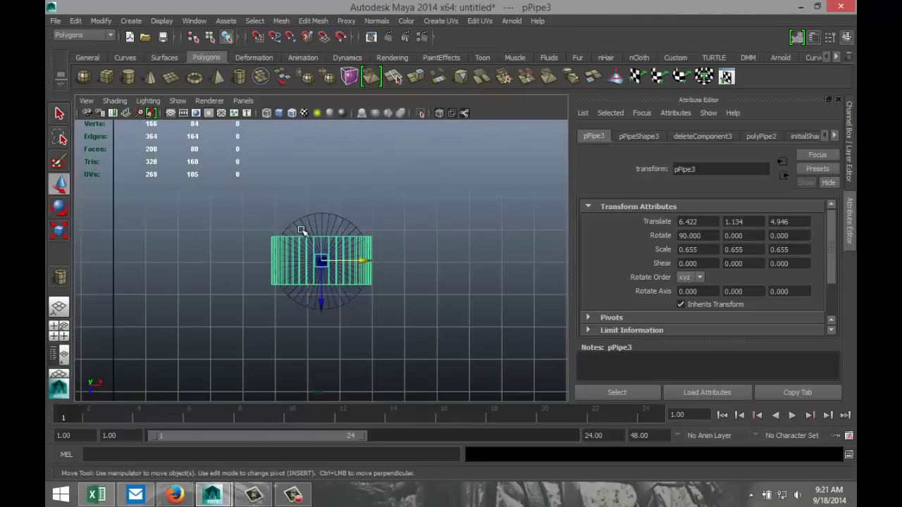
scroll(302, 231, up, 6)
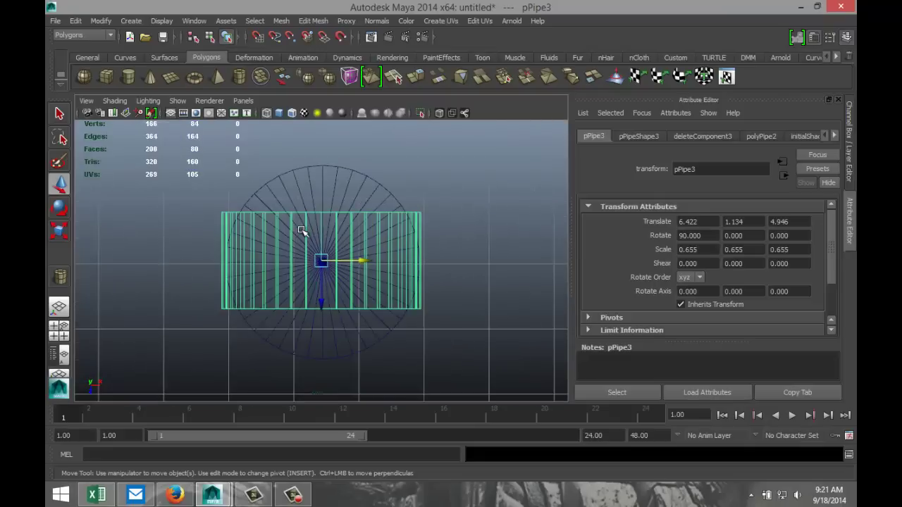
key(r)
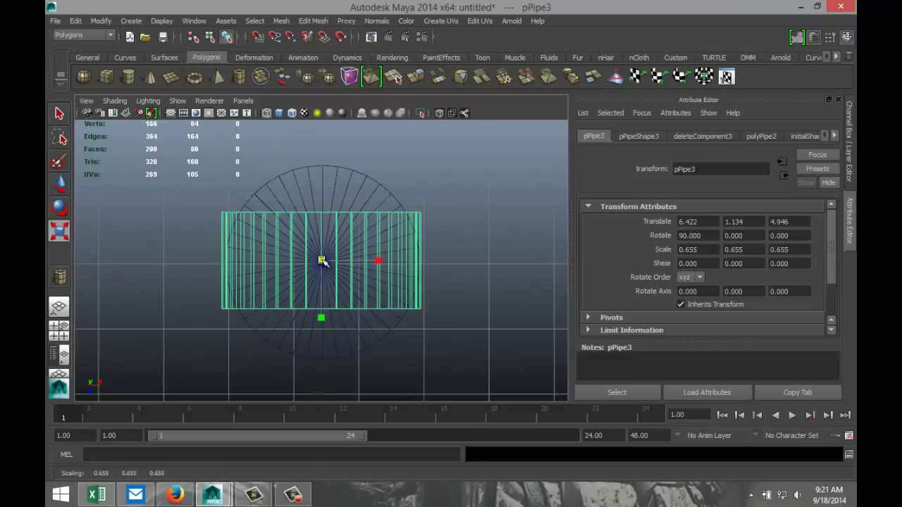
drag(320, 261, 295, 272)
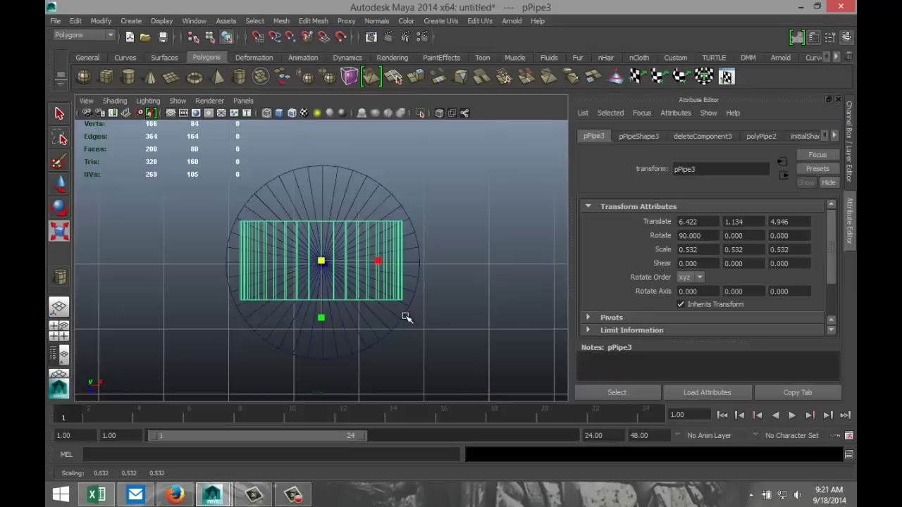
Centre the arch on the cylinder at about X 6.441 and Z 4.985, then return to the perspective view.
key(w)
drag(322, 309, 323, 307)
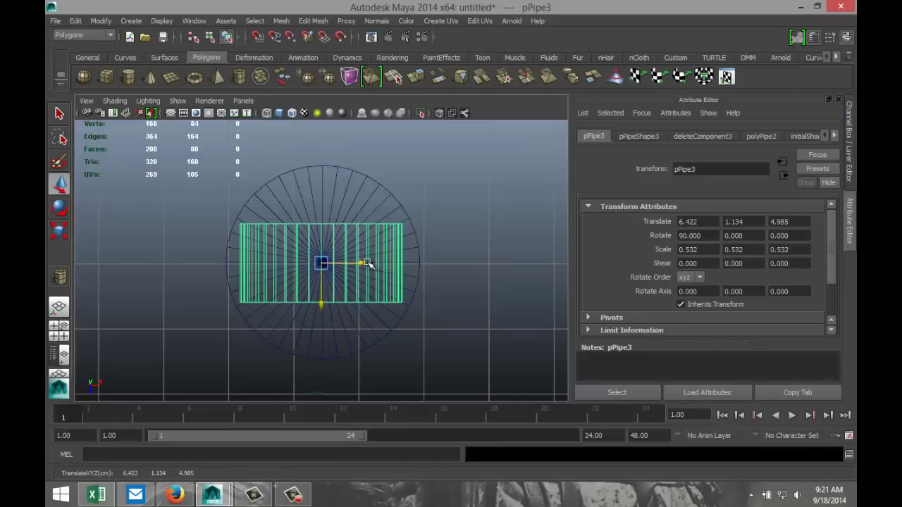
drag(367, 263, 371, 261)
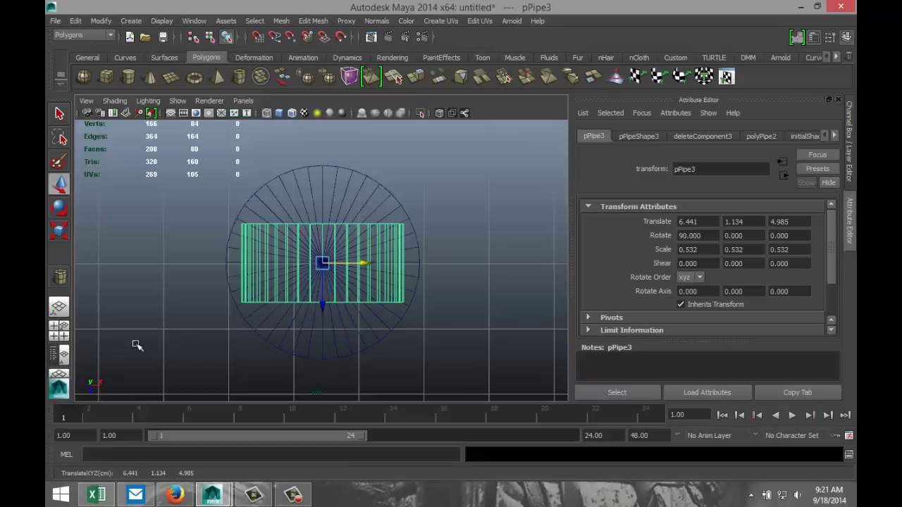
click(60, 332)
key(space)
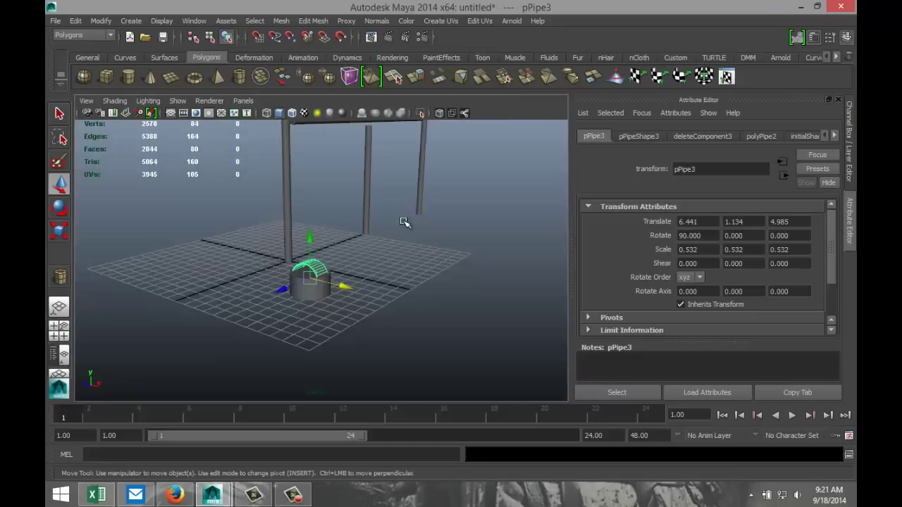
Stretch the half-ring handle above the cylinder vertically to a Z scale of about 1.013.
scroll(395, 302, up, 3)
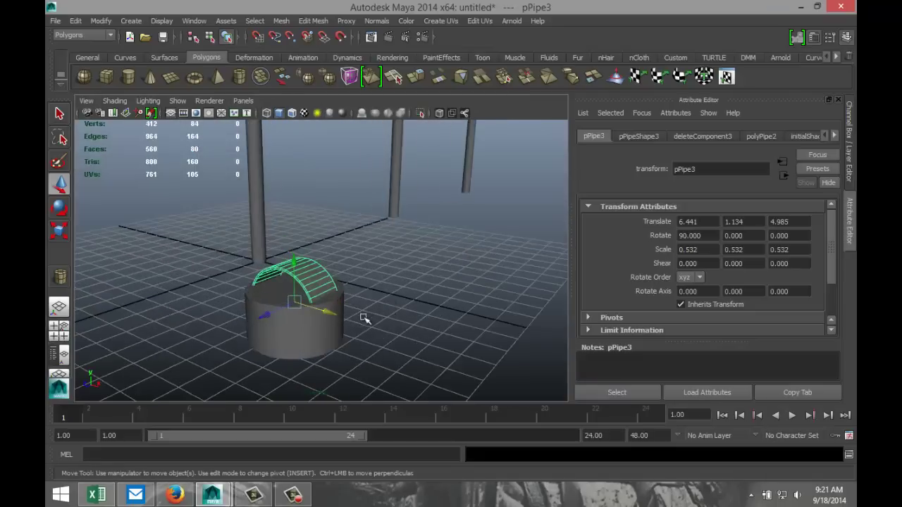
alt+drag(364, 319, 440, 301)
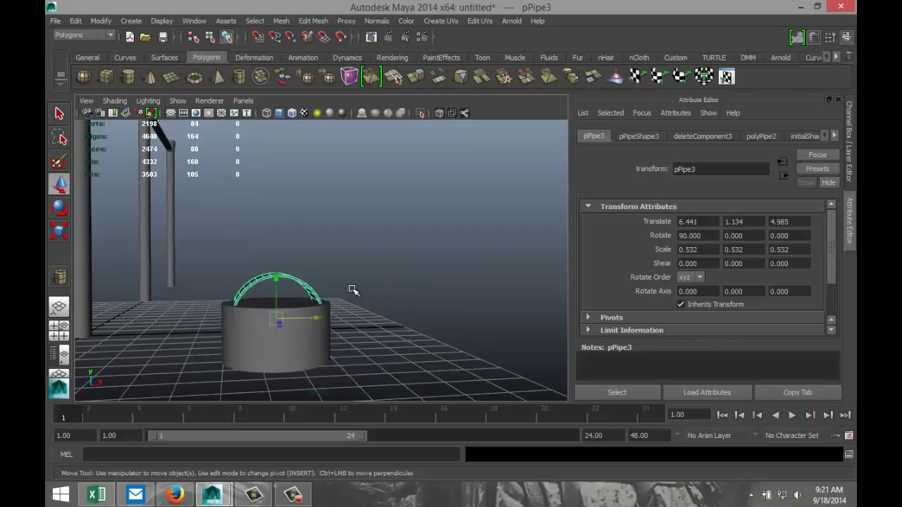
key(r)
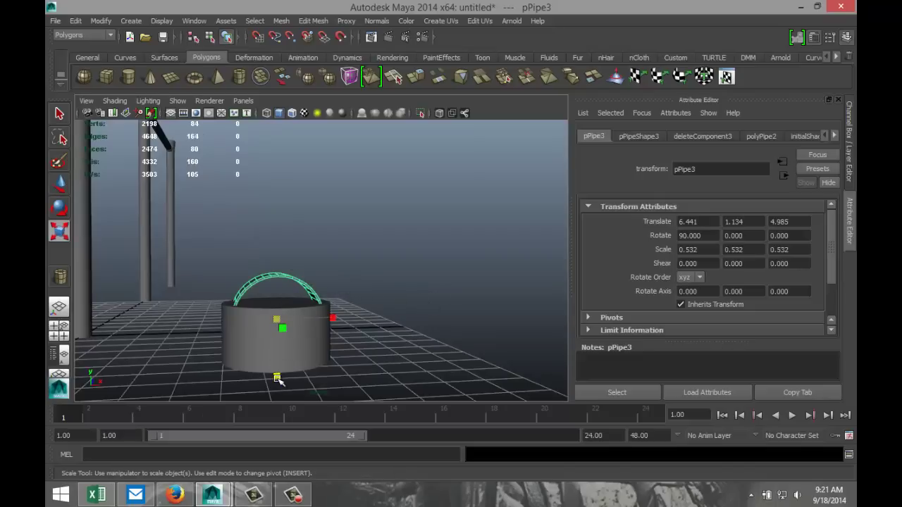
drag(279, 381, 281, 426)
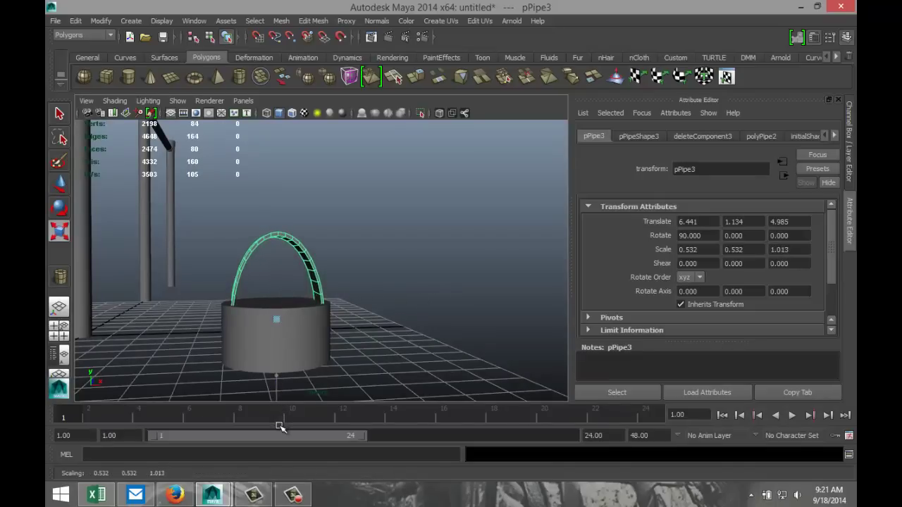
Combine the cylinder and the arched half-ring into a single mesh.
scroll(414, 330, down, 3)
alt+drag(402, 304, 362, 321)
click(311, 320)
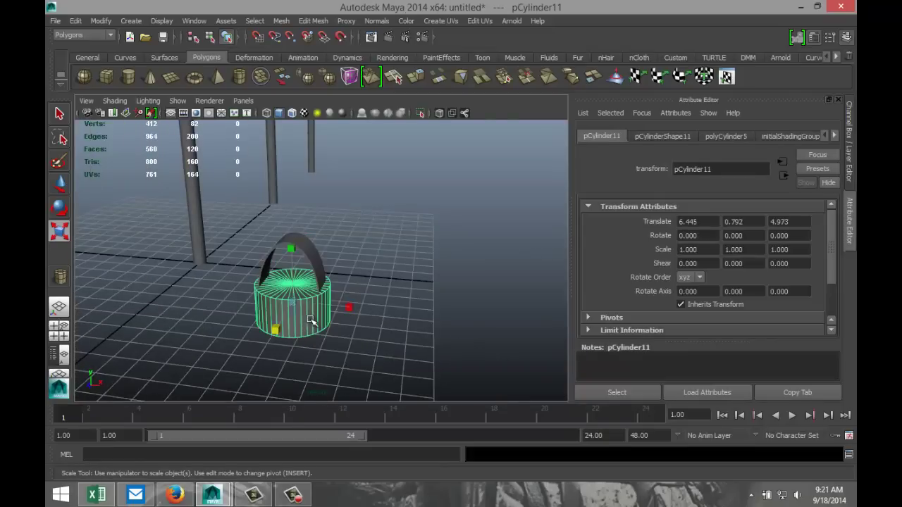
shift+click(319, 263)
click(281, 21)
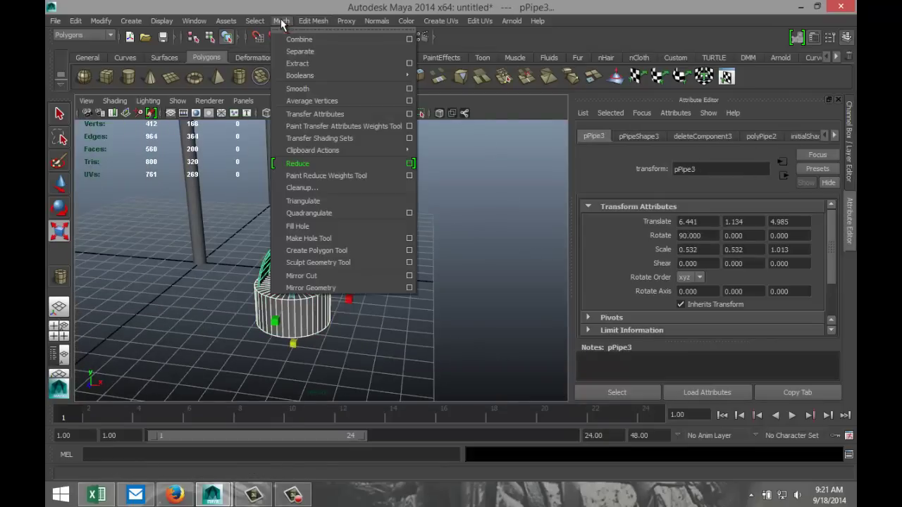
click(300, 39)
Move the combined bracket up to the horizontal pole, at about -5.712, 10.983, -17.811.
alt+drag(366, 197, 406, 211)
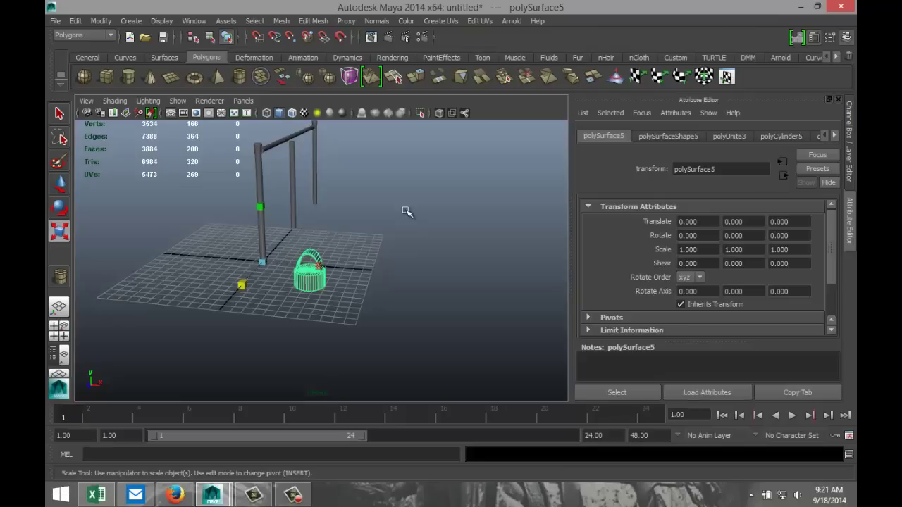
key(w)
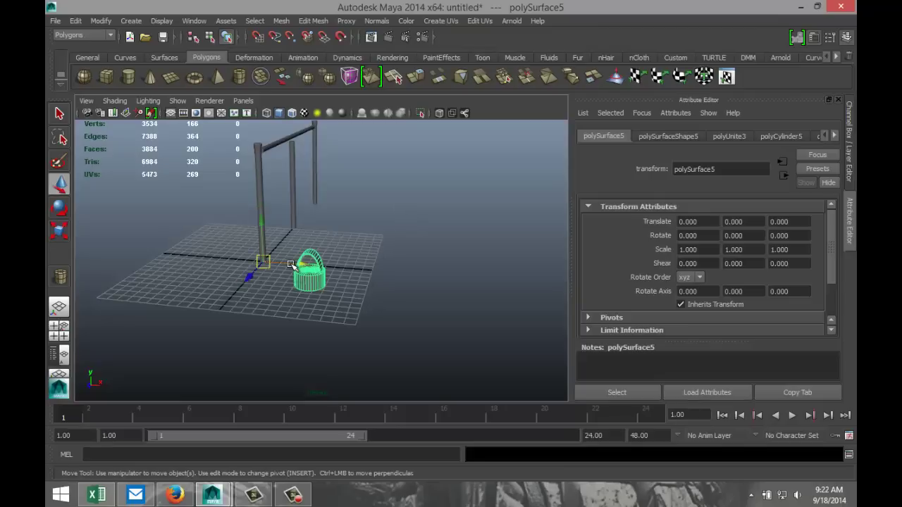
drag(292, 271, 242, 263)
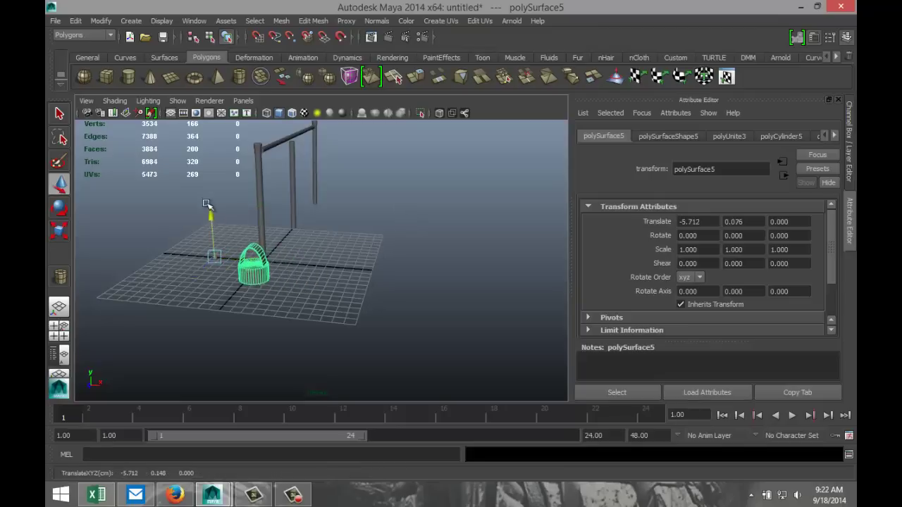
drag(209, 206, 204, 122)
alt+drag(368, 241, 365, 275)
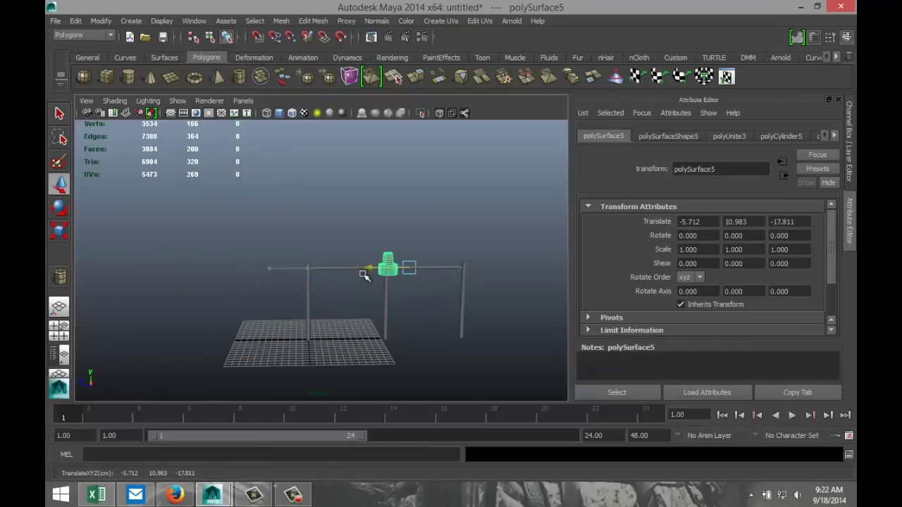
Scale the combined bracket down uniformly to about 0.392.
key(f)
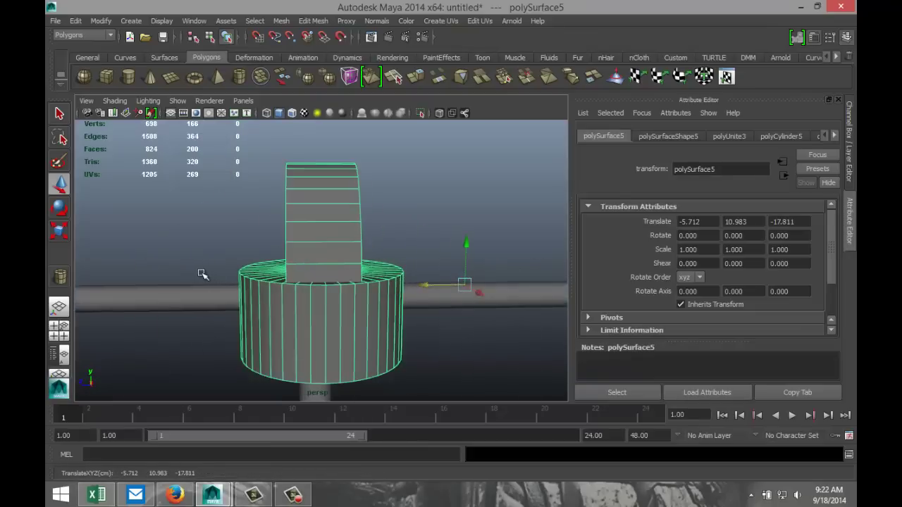
alt+drag(203, 274, 309, 295)
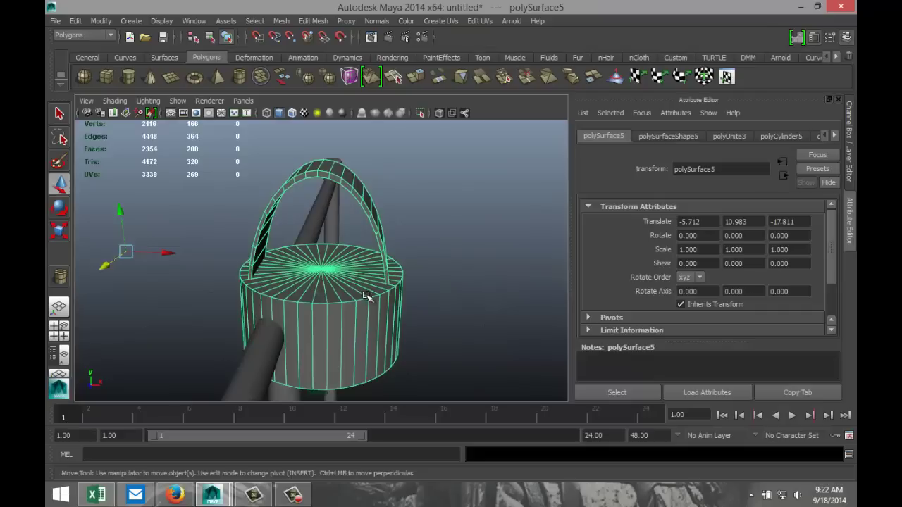
key(r)
drag(131, 256, 48, 244)
scroll(185, 270, down, 4)
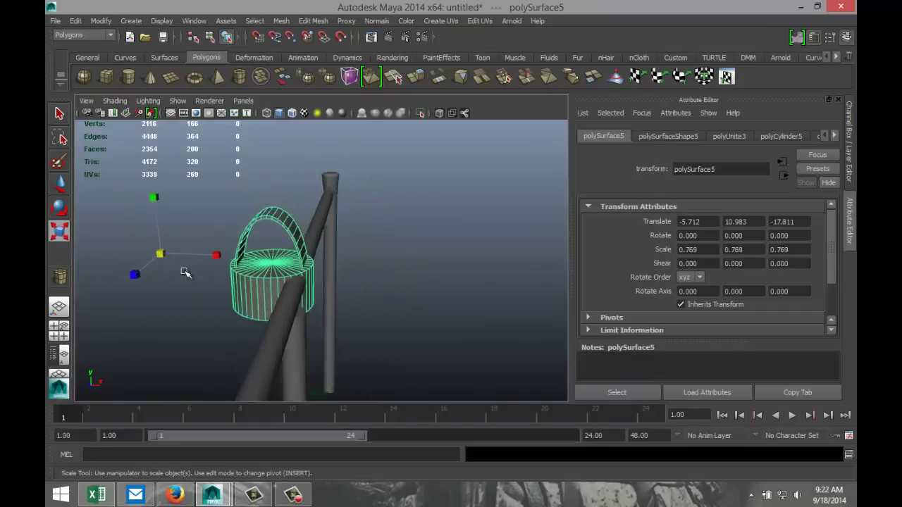
drag(218, 256, 145, 257)
Center the bracket's pivot and move the bracket along X to about -2.787, near the horizontal pole.
click(100, 21)
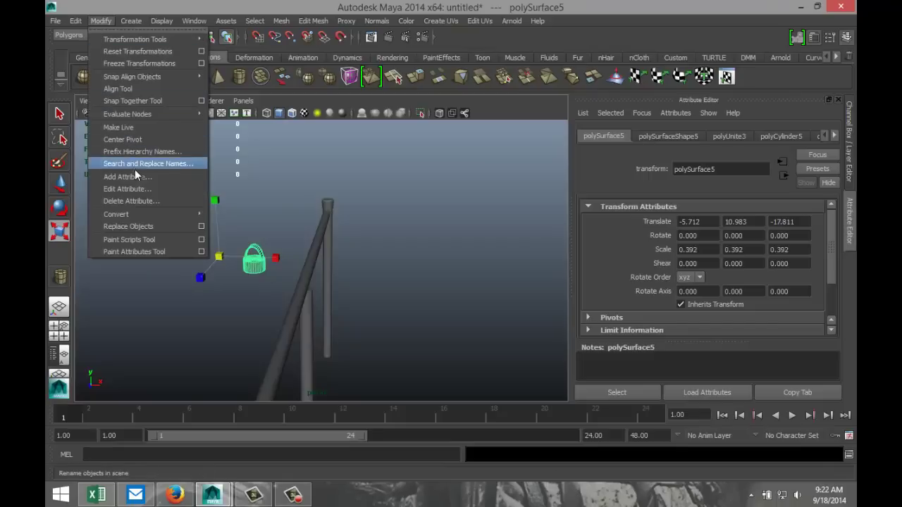
click(123, 139)
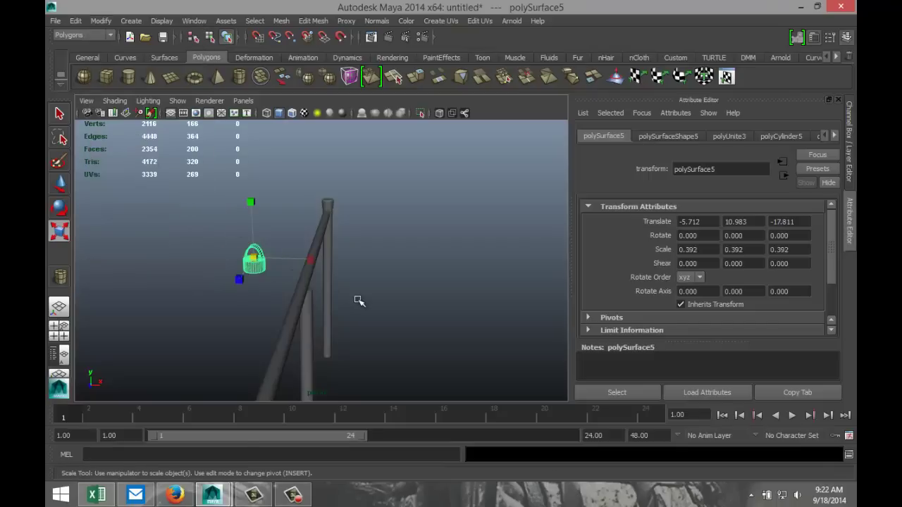
key(w)
drag(299, 260, 354, 272)
In the top view, move the bracket along Z to about -14.700, over the middle vertical post.
click(62, 334)
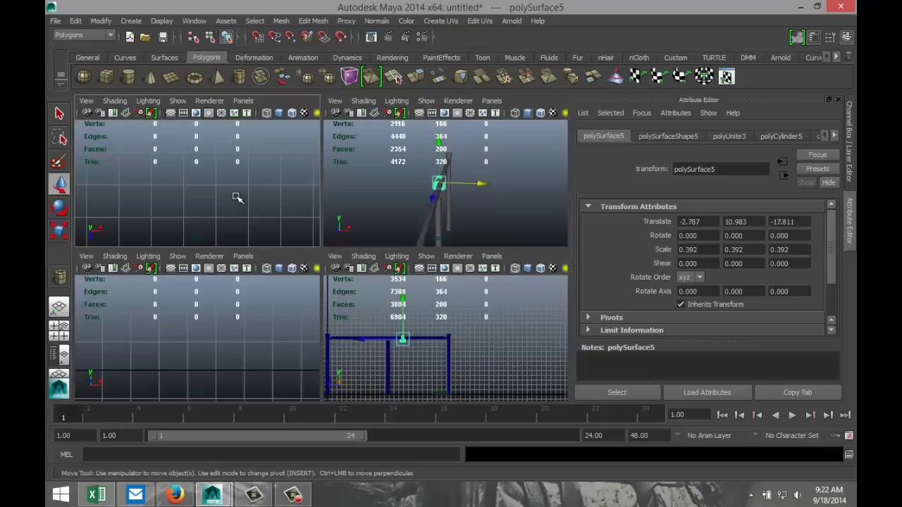
key(space)
key(f)
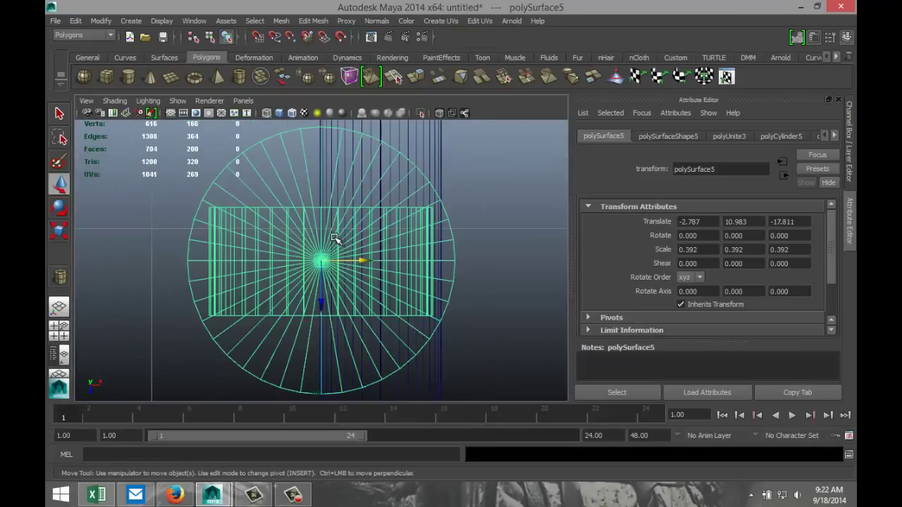
scroll(338, 239, down, 10)
scroll(423, 264, down, 2)
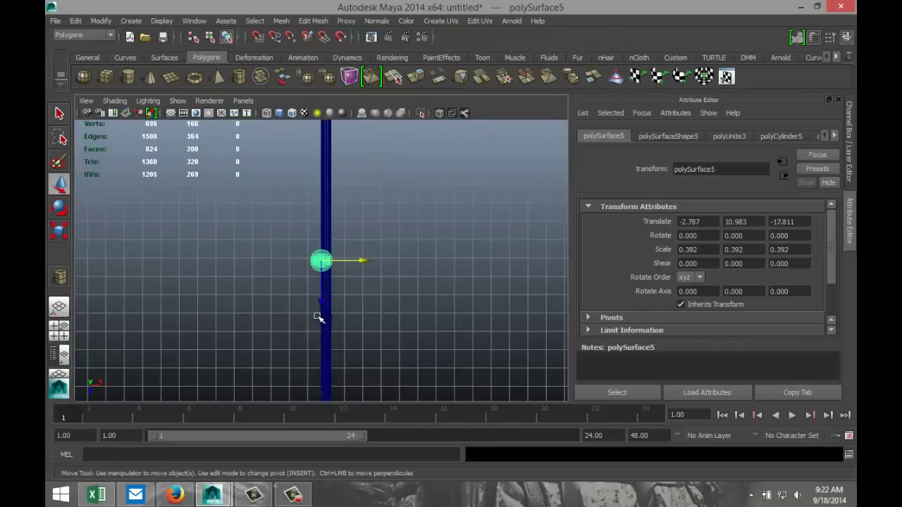
drag(318, 302, 335, 361)
Center the bracket across the horizontal pole by moving it along X to about -2.530.
key(f)
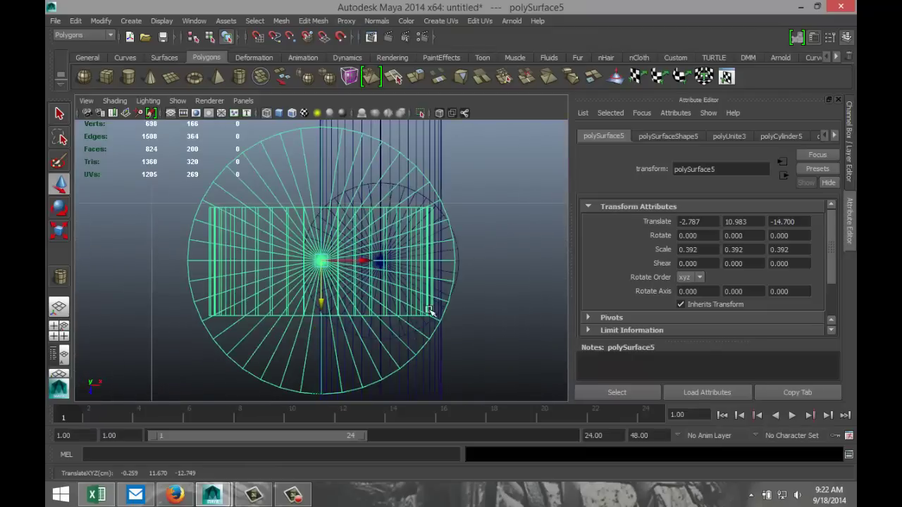
scroll(446, 306, down, 5)
scroll(449, 305, up, 3)
scroll(447, 304, up, 3)
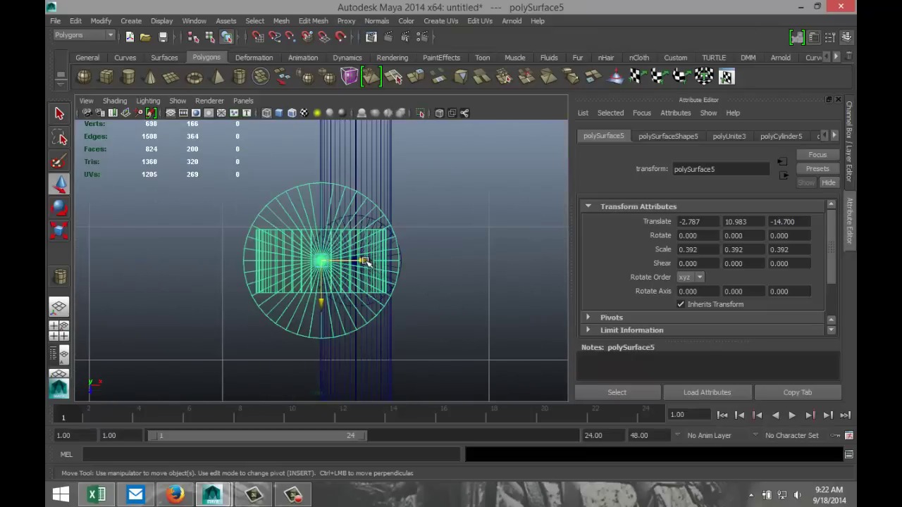
drag(362, 261, 398, 271)
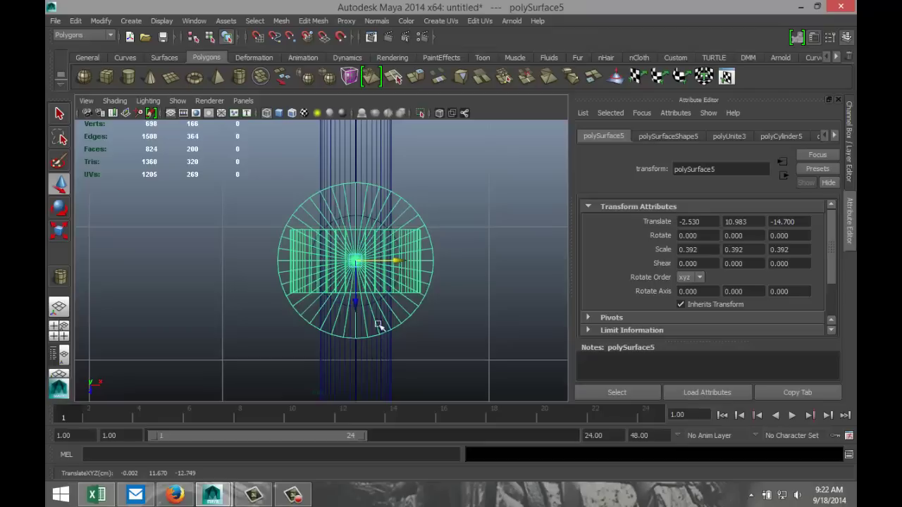
Fine-tune the bracket's Z position to about -14.697 so it is concentric with the vertical post.
scroll(414, 319, up, 4)
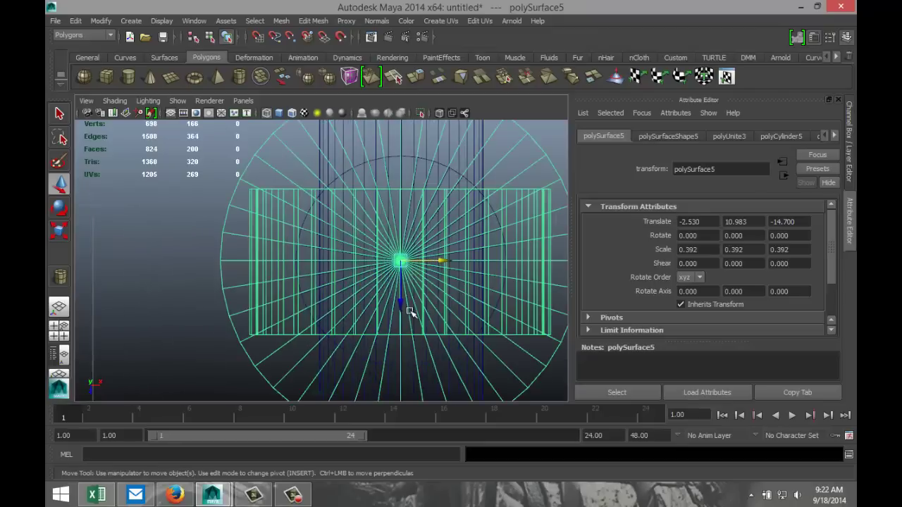
scroll(329, 274, up, 2)
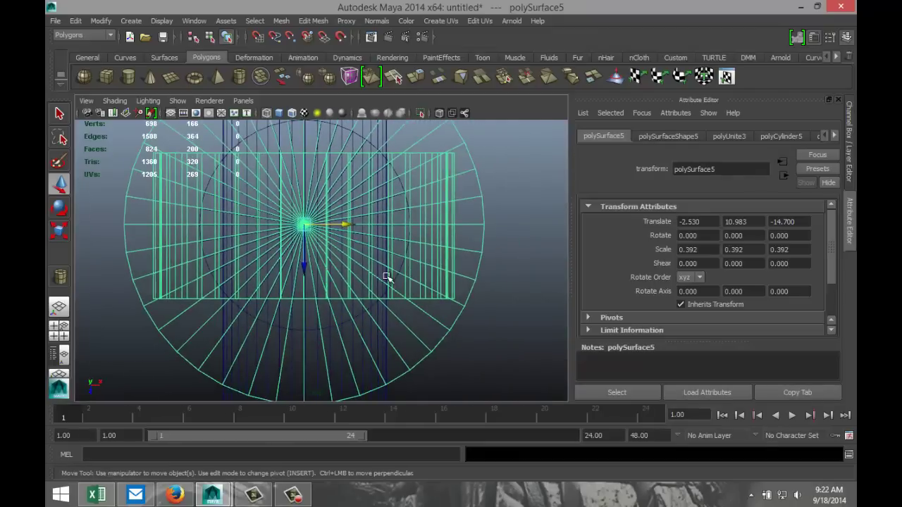
scroll(386, 275, up, 2)
click(293, 241)
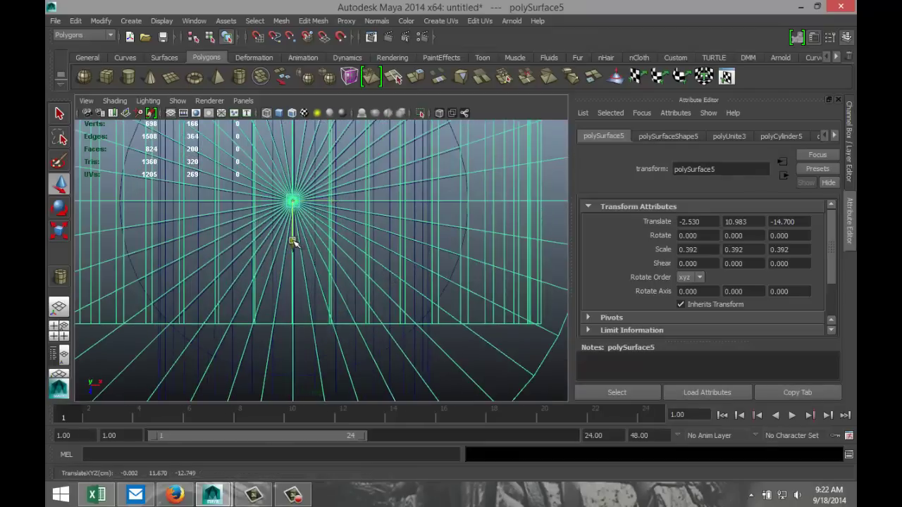
drag(294, 242, 295, 244)
Back in the perspective view, scale the bracket uniformly to about 0.241 to fit the vertical post.
click(59, 330)
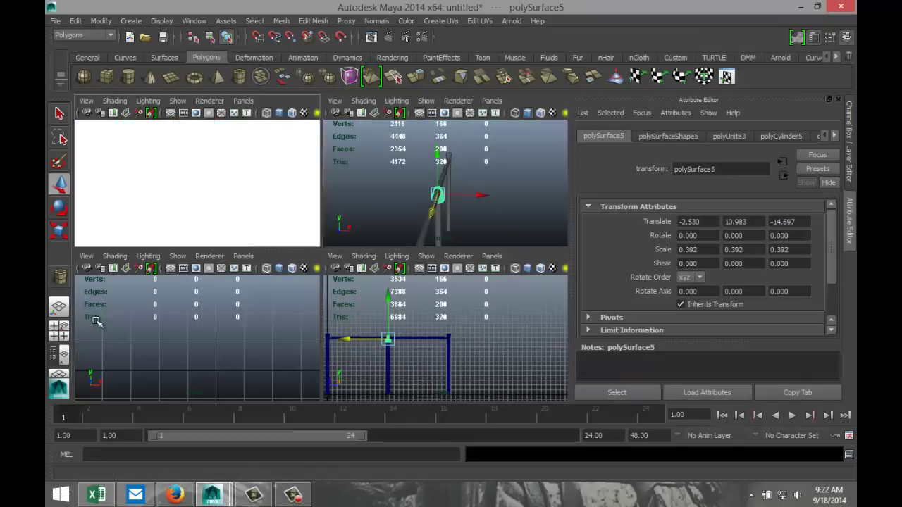
key(space)
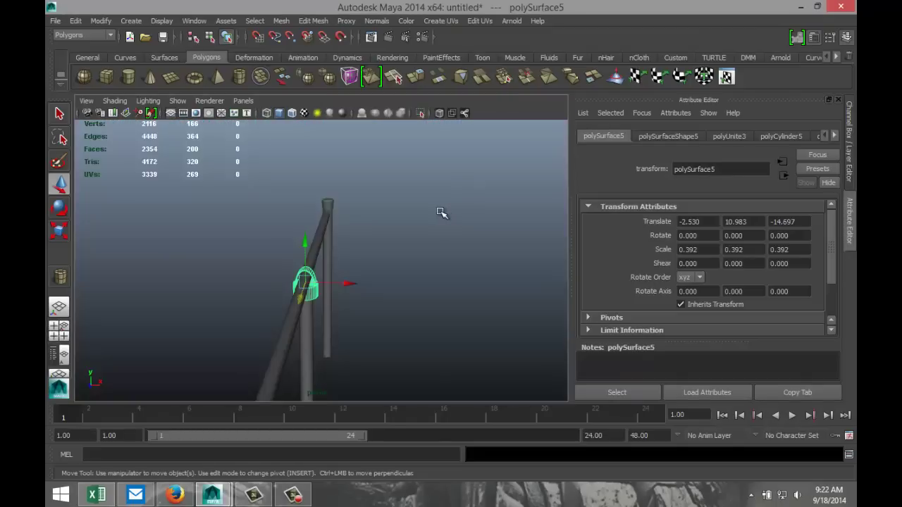
scroll(430, 217, up, 4)
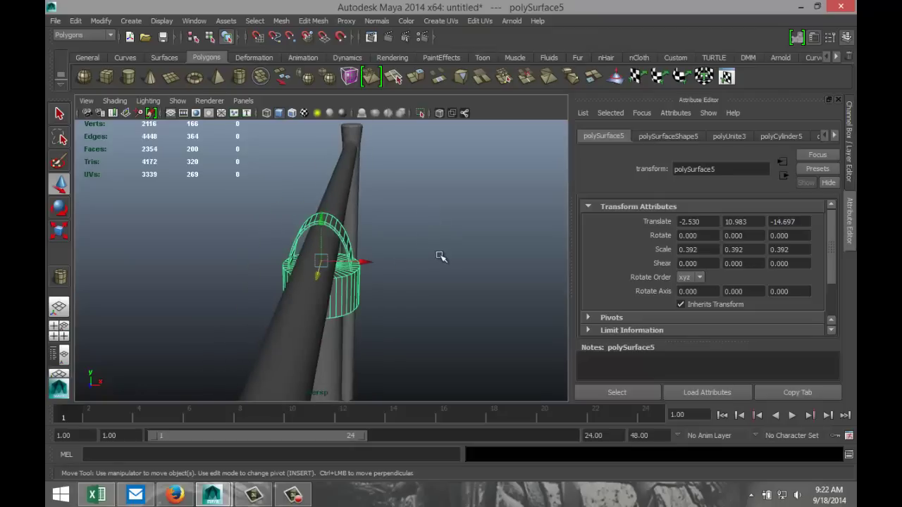
alt+drag(441, 257, 358, 235)
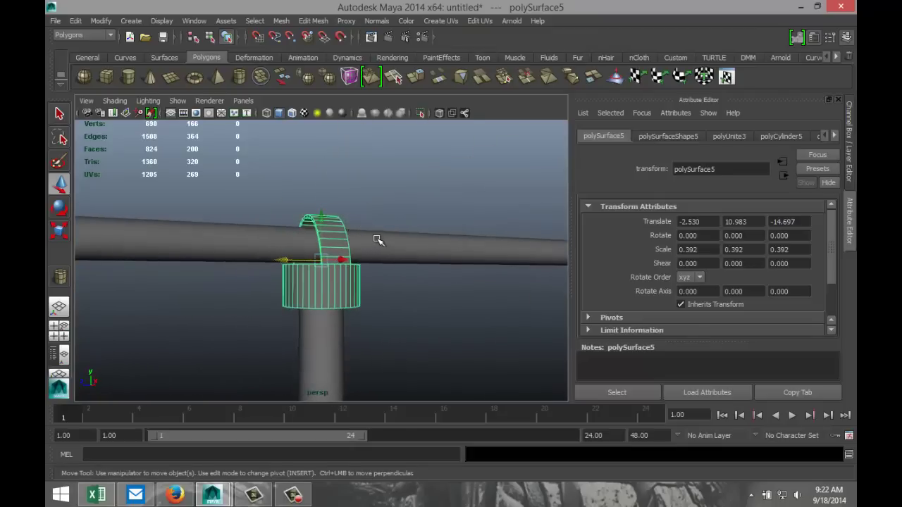
key(r)
drag(323, 261, 295, 264)
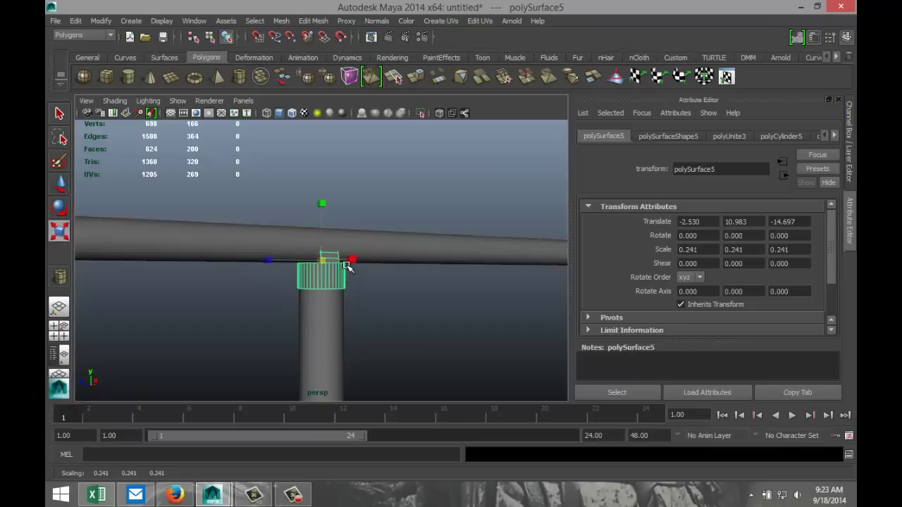
scroll(360, 279, up, 5)
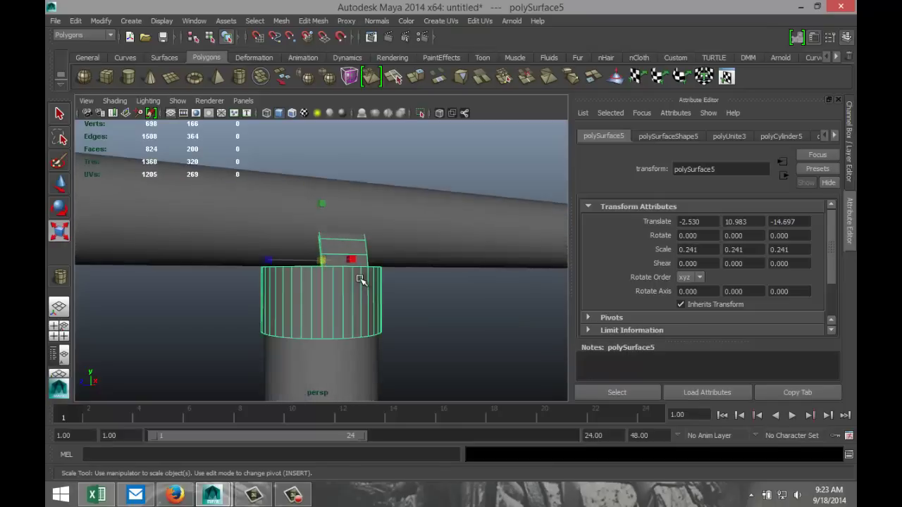
Separate the bracket into its cylinder and arch, and stretch only the arch to a Y scale of about 1.146.
click(279, 22)
click(321, 54)
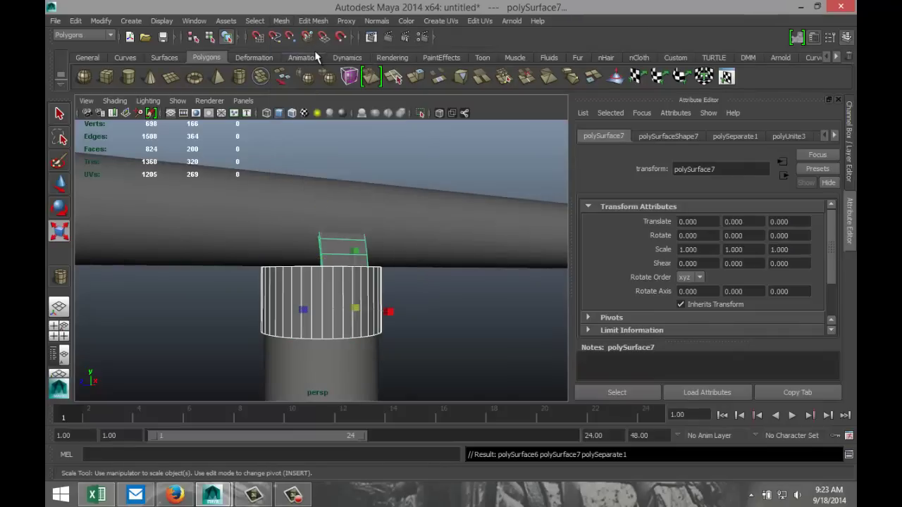
shift+click(364, 281)
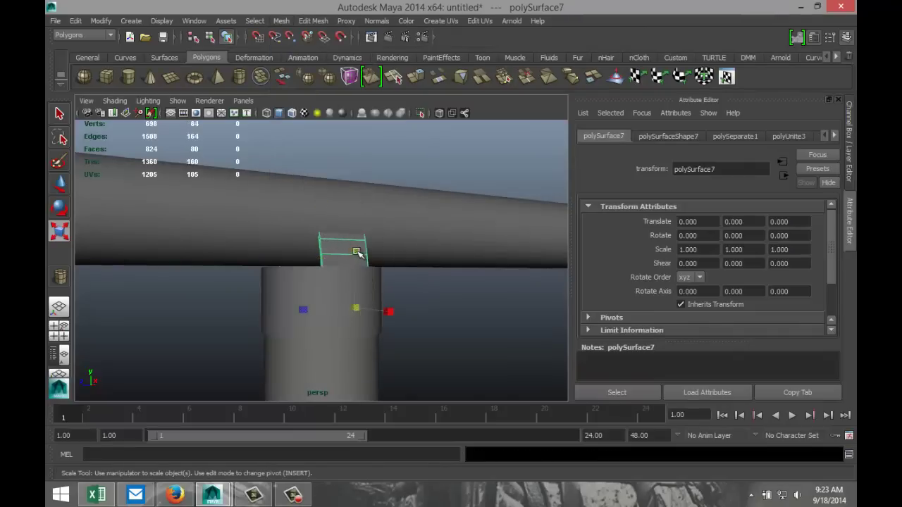
drag(358, 253, 445, 285)
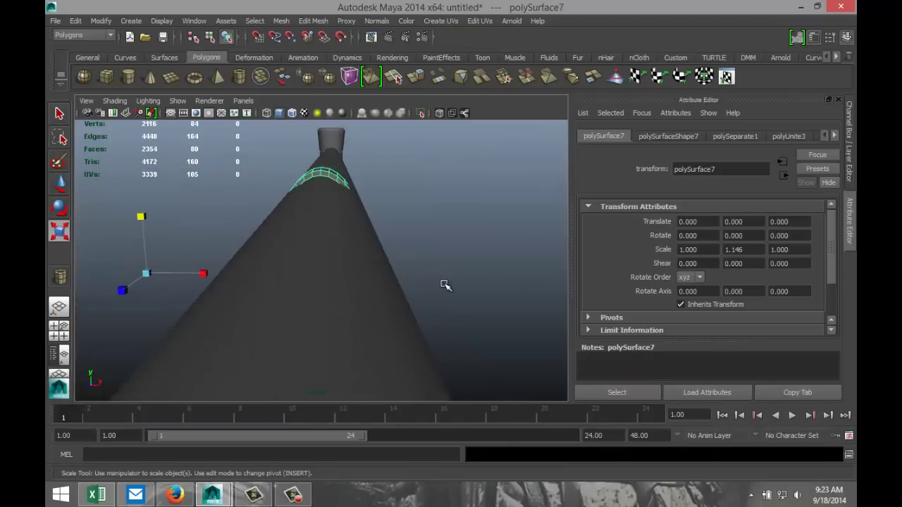
Display the arch in wireframe and examine its fit around the horizontal pole in the front view.
key(w)
key(4)
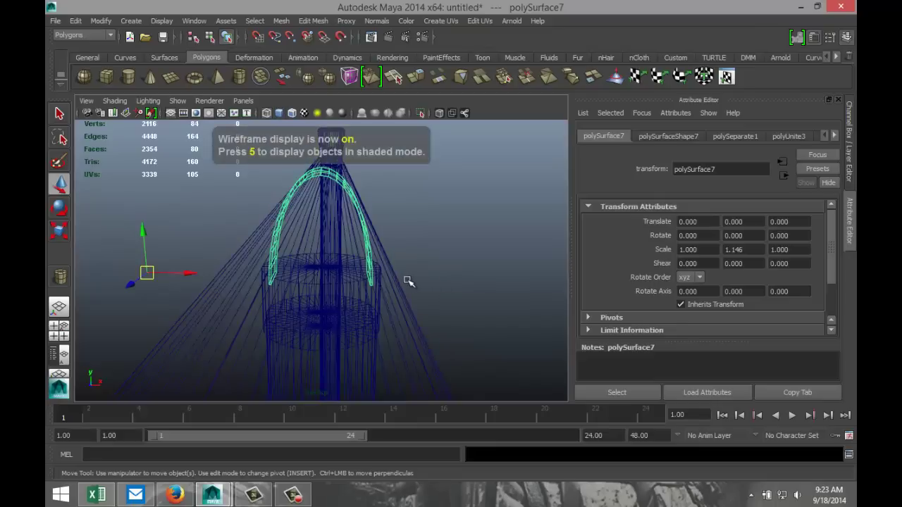
scroll(408, 281, up, 3)
alt+drag(384, 267, 427, 298)
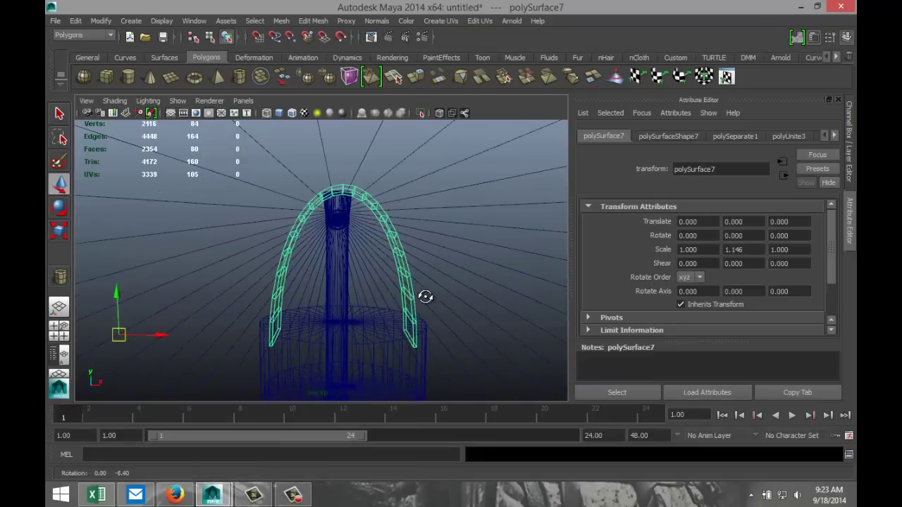
click(62, 331)
scroll(224, 331, down, 5)
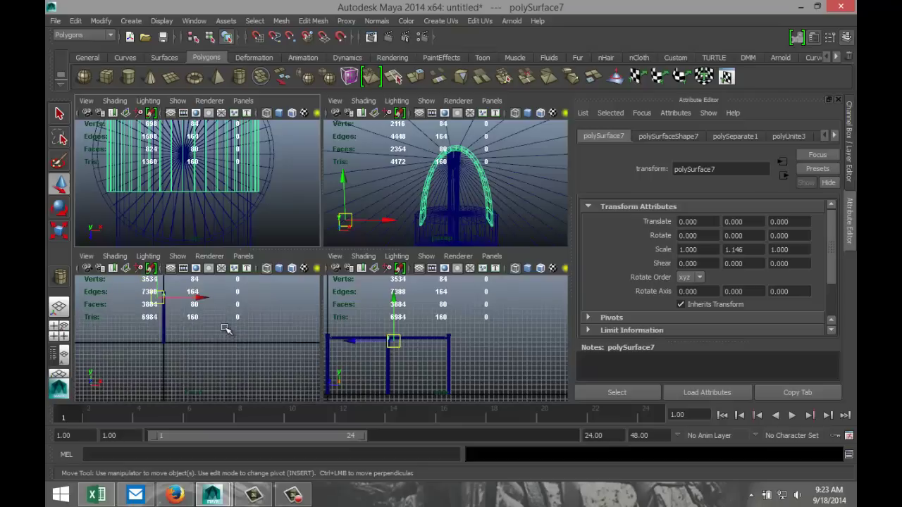
scroll(224, 330, up, 4)
key(space)
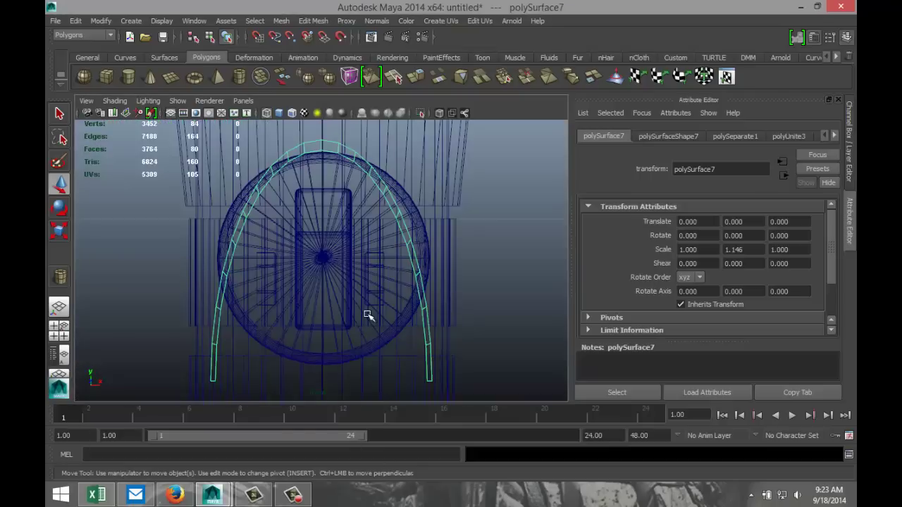
scroll(366, 315, up, 2)
scroll(368, 315, down, 6)
scroll(368, 316, up, 3)
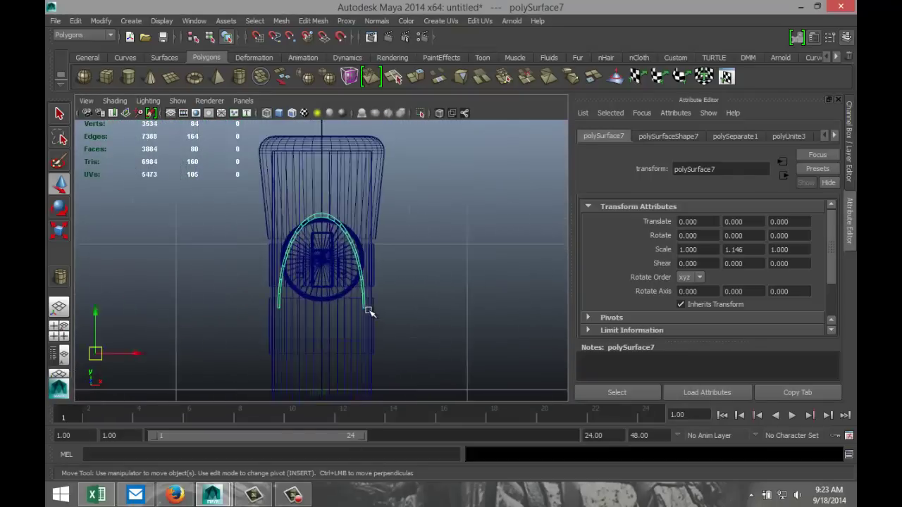
scroll(368, 311, up, 2)
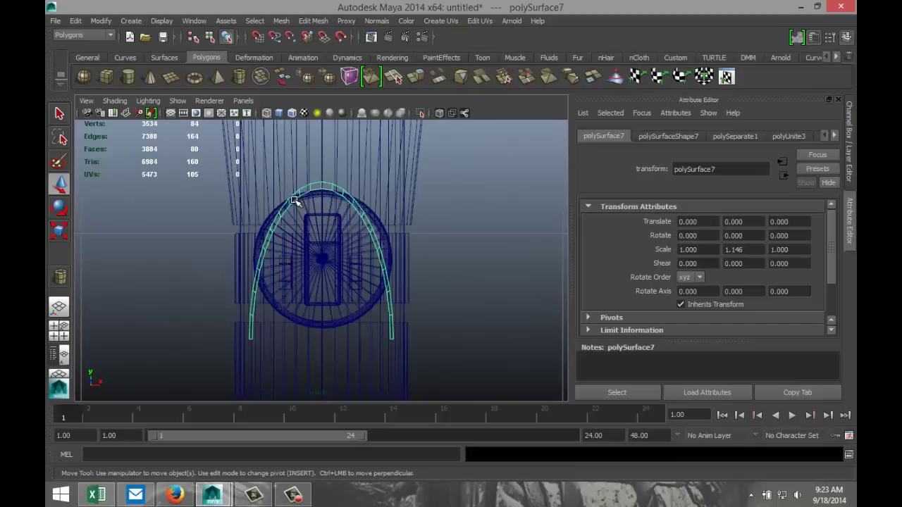
right_drag(298, 197, 265, 203)
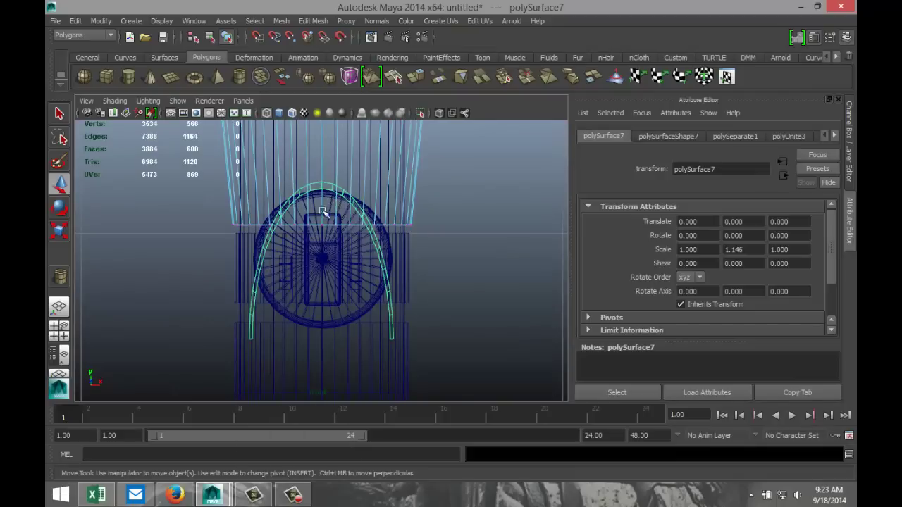
right_drag(384, 272, 336, 239)
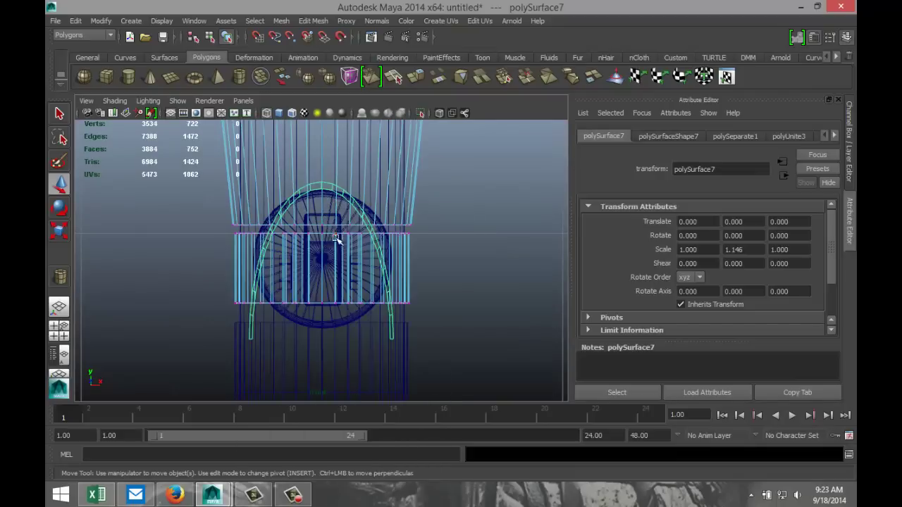
click(393, 322)
scroll(396, 324, up, 3)
click(437, 347)
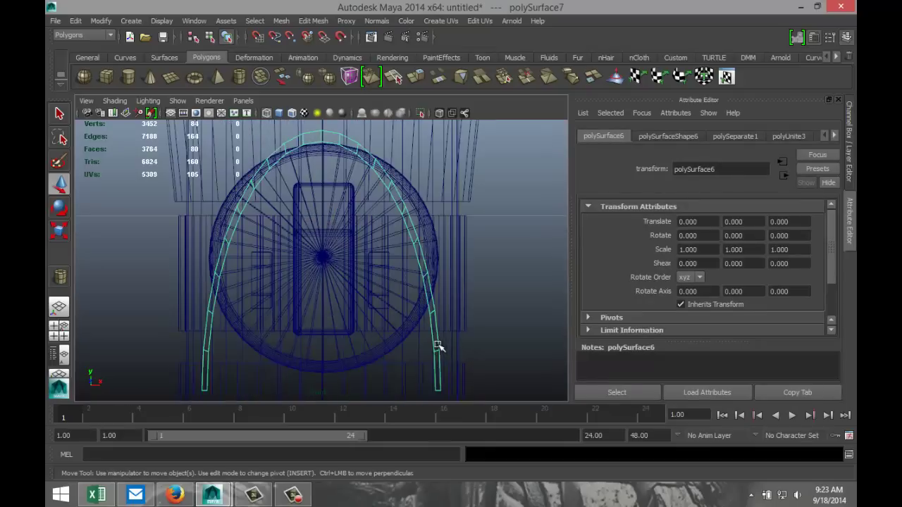
right_drag(378, 177, 330, 175)
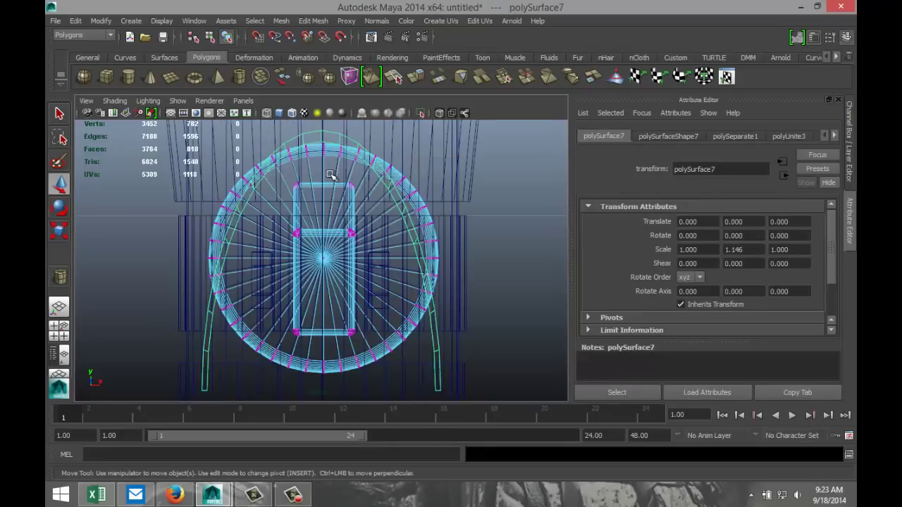
click(438, 379)
scroll(494, 351, up, 3)
alt+drag(483, 352, 256, 342)
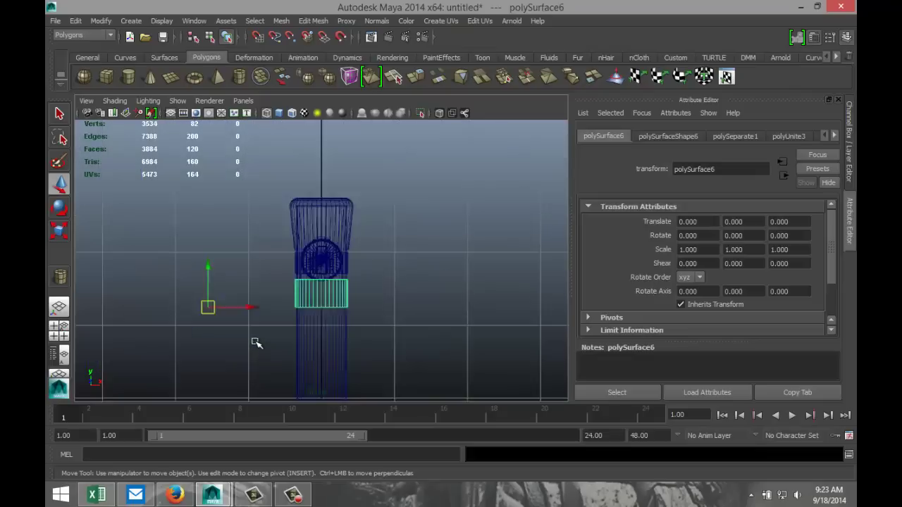
scroll(259, 335, down, 3)
scroll(261, 326, up, 5)
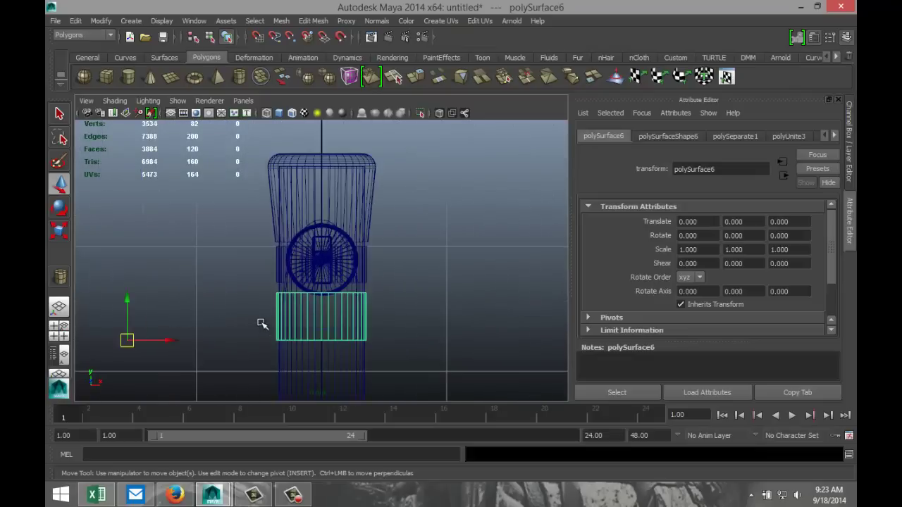
scroll(285, 263, up, 2)
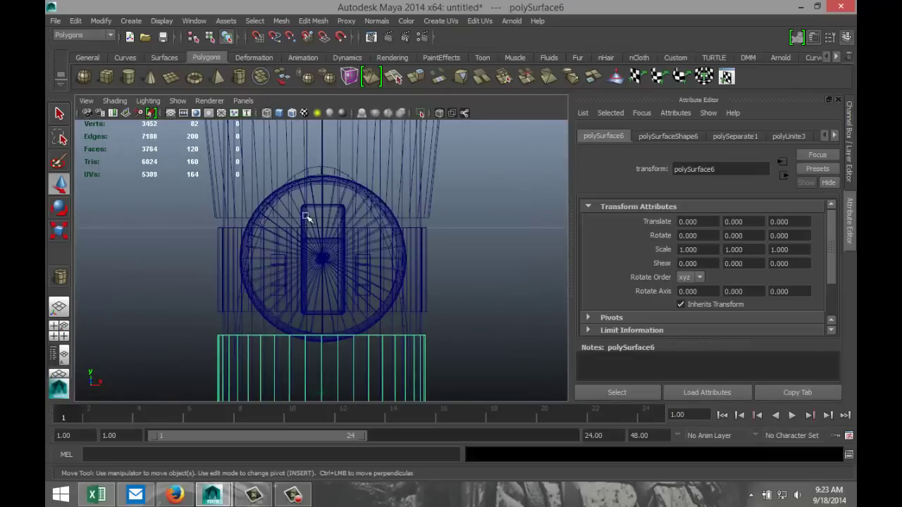
click(314, 166)
right_drag(315, 165, 281, 165)
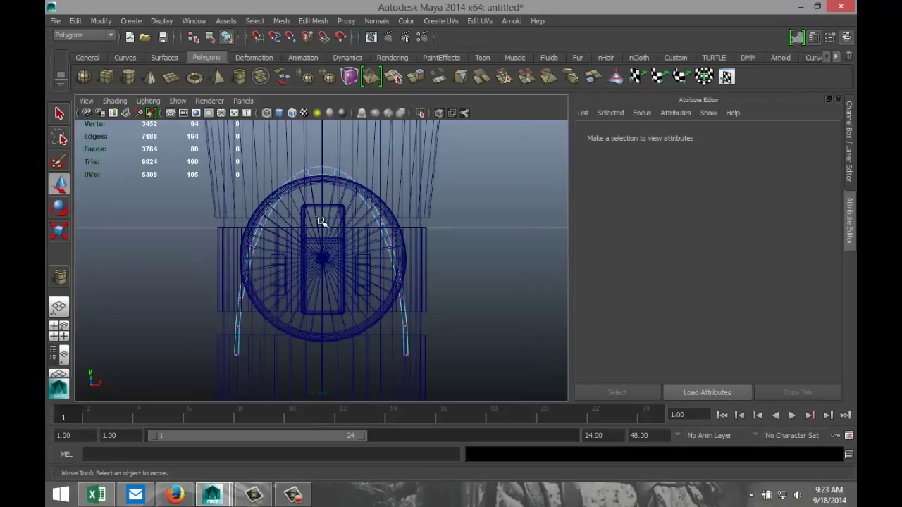
scroll(339, 216, up, 2)
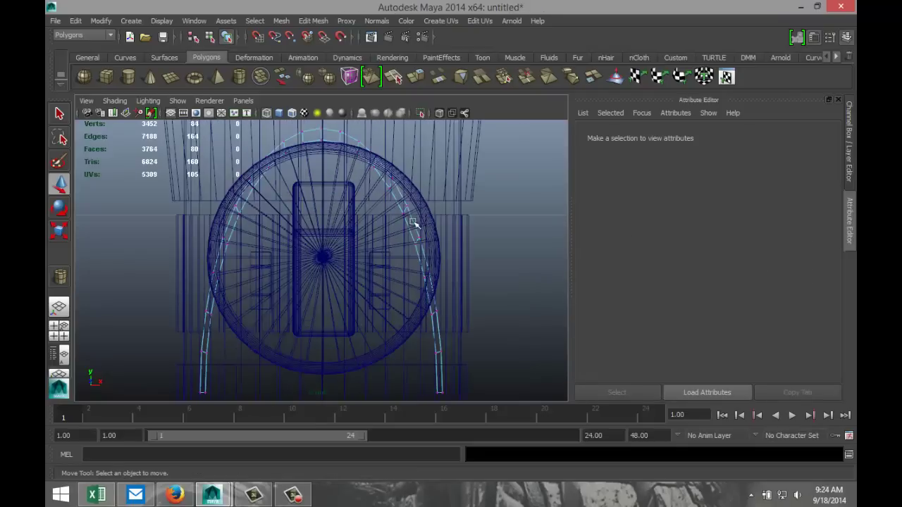
alt+middle_drag(449, 235, 464, 257)
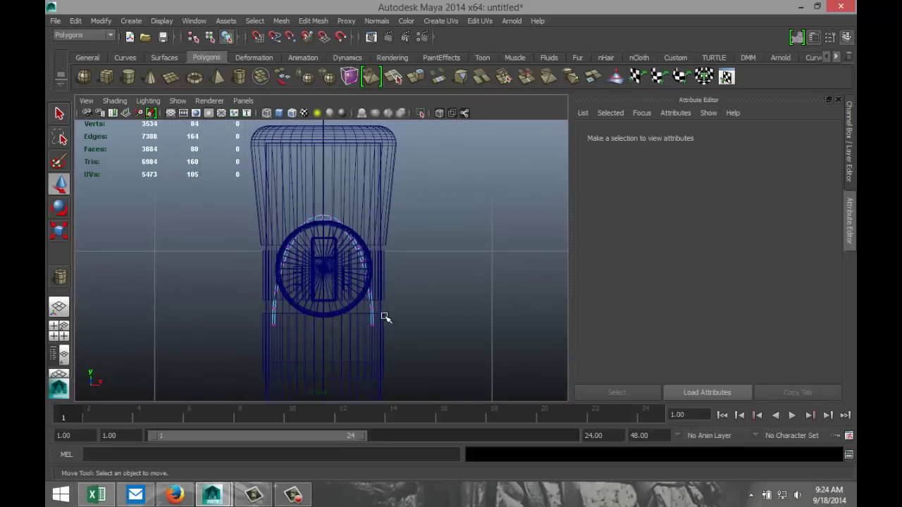
right_drag(374, 310, 415, 220)
scroll(376, 312, up, 4)
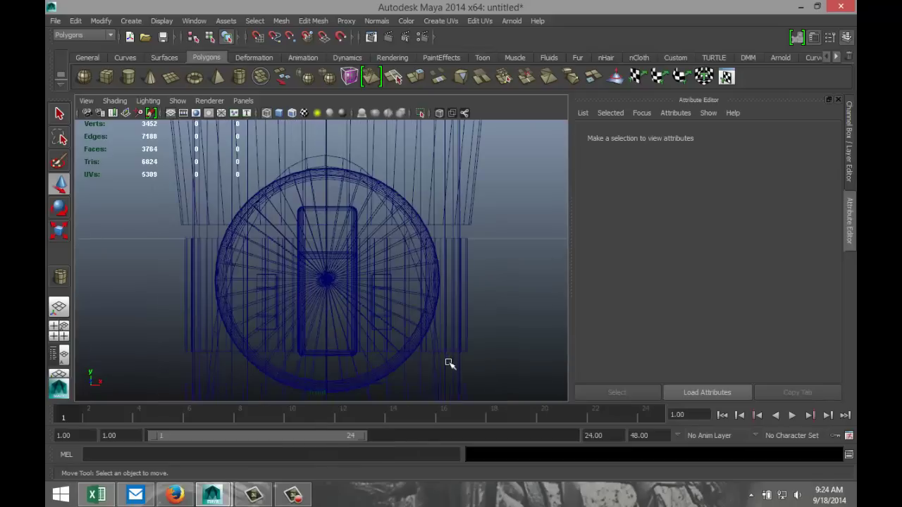
Widen the arch to an X scale of about 1.593 and reposition it to about X -3.796, Y 0.187.
click(335, 161)
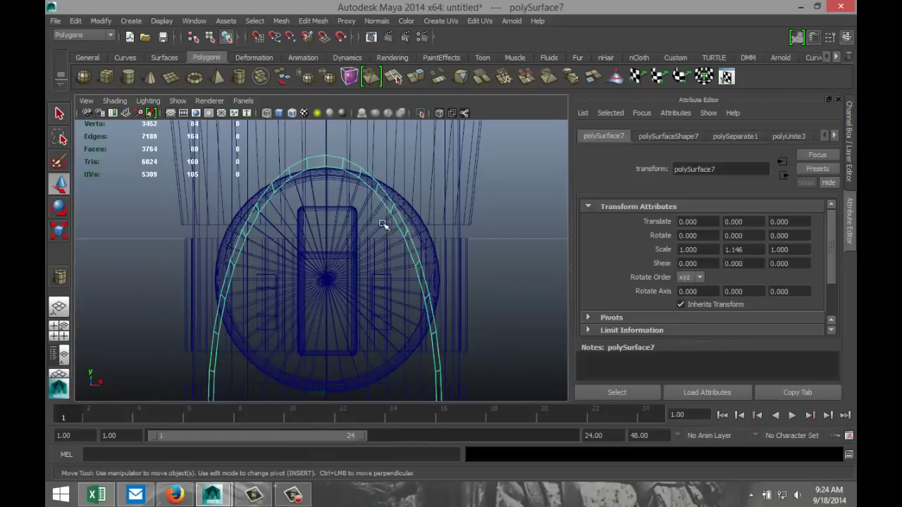
key(r)
scroll(364, 298, up, 2)
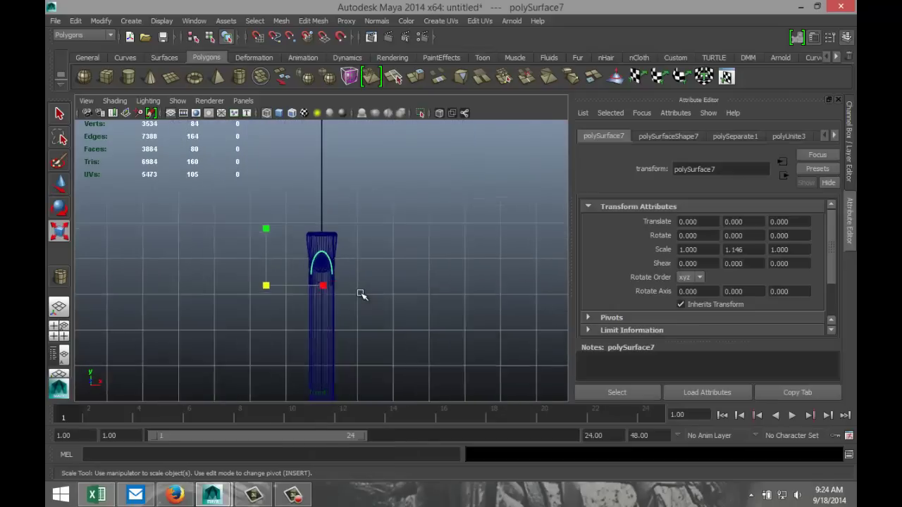
drag(314, 290, 261, 289)
key(w)
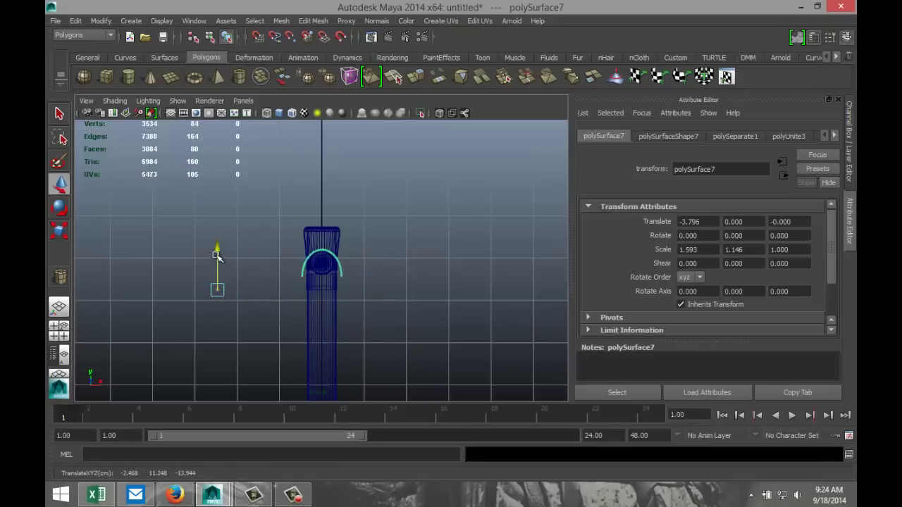
drag(218, 256, 218, 255)
scroll(346, 296, up, 5)
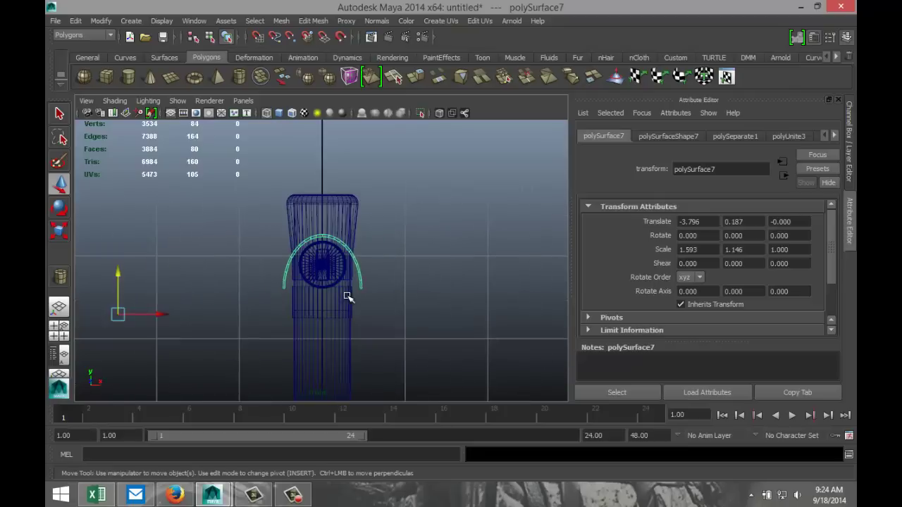
Center the arch's pivot and lower the arch to a Y position of about 0.072 over the horizontal pole.
click(61, 324)
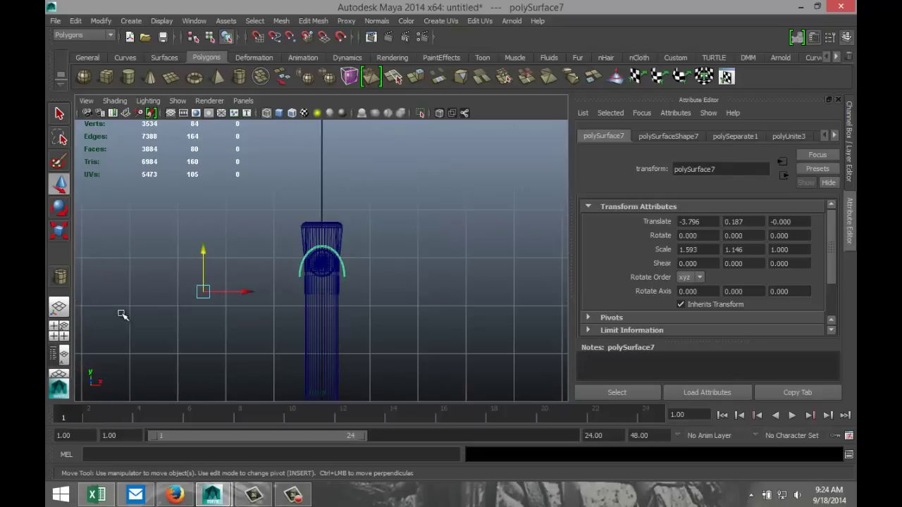
click(100, 21)
click(123, 139)
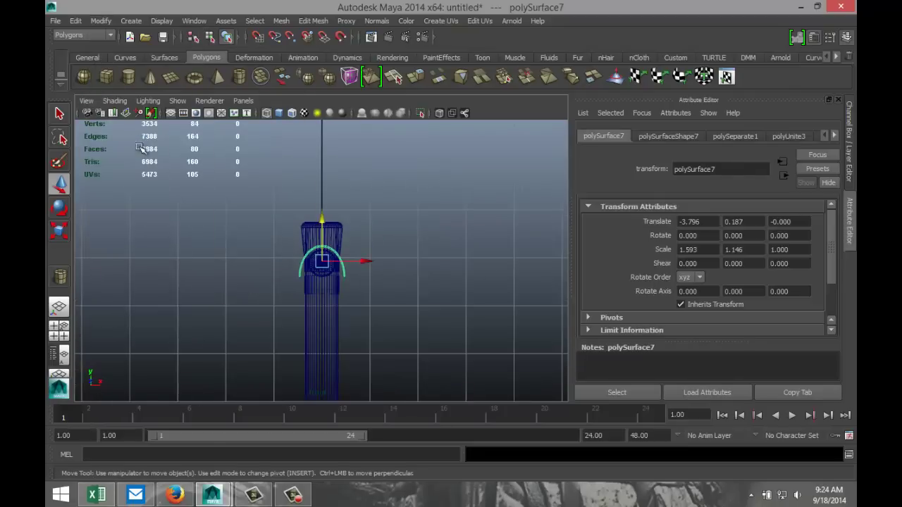
scroll(383, 289, up, 3)
scroll(388, 287, up, 2)
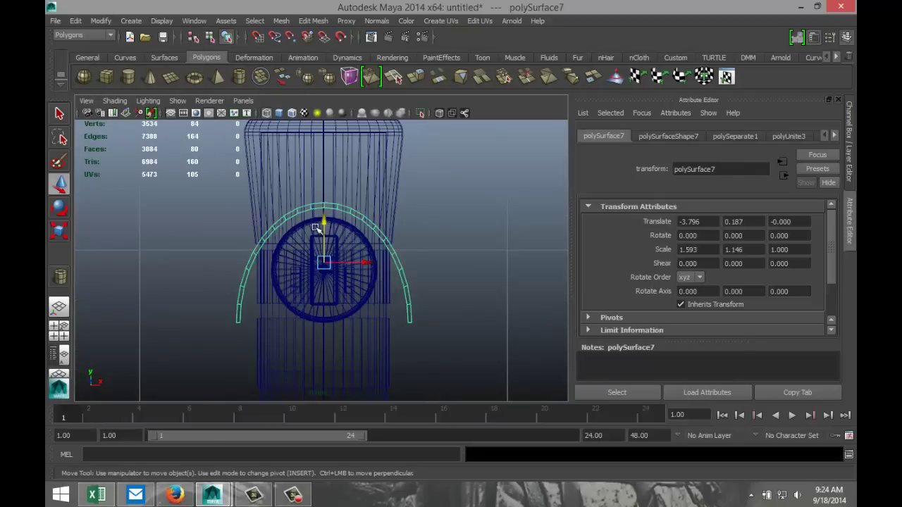
drag(324, 224, 326, 230)
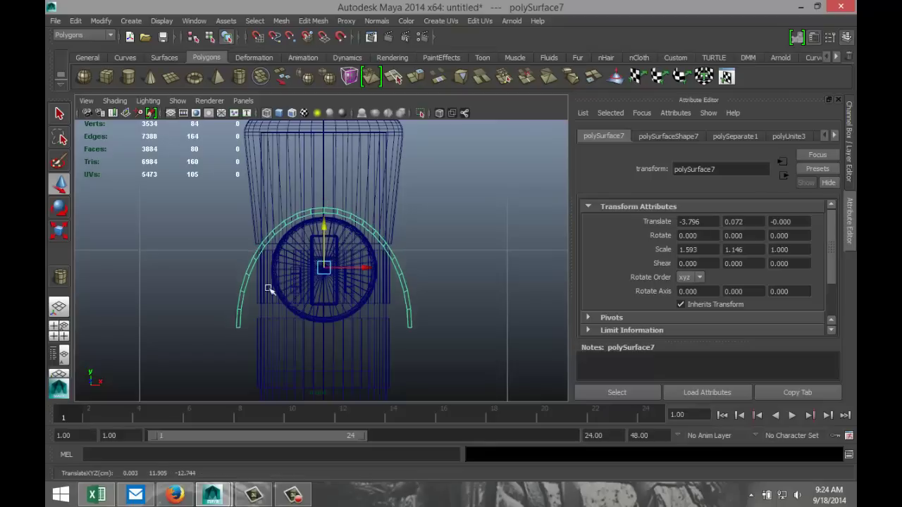
Select the lower vertices on both legs of the arch and scale them slightly inward along X.
right_drag(245, 280, 190, 232)
drag(215, 268, 457, 358)
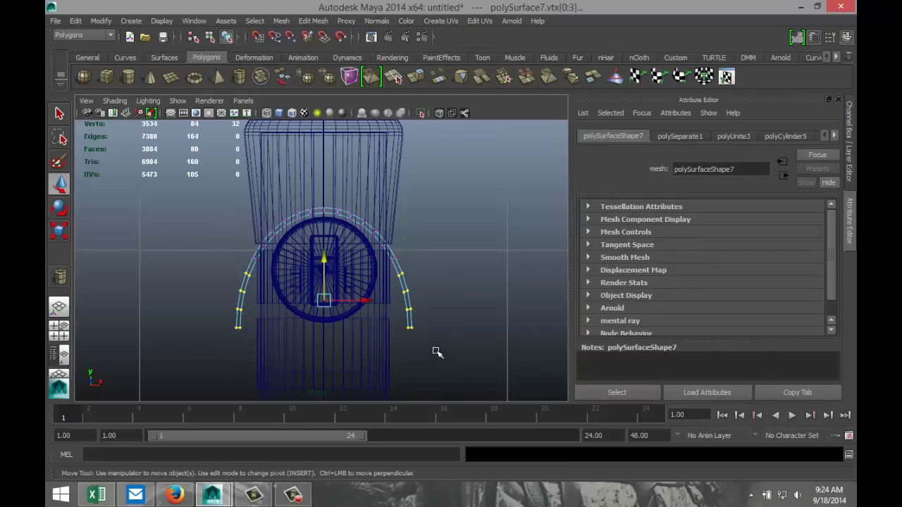
key(r)
drag(379, 302, 377, 301)
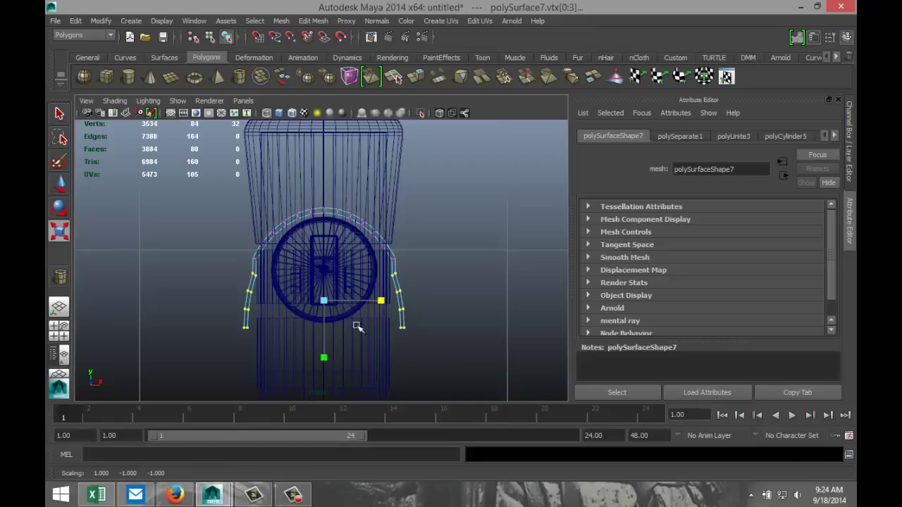
Scale progressively lower vertex rows of both arch legs inward along X, taking the lowest two rows in by about 0.890.
drag(216, 286, 432, 356)
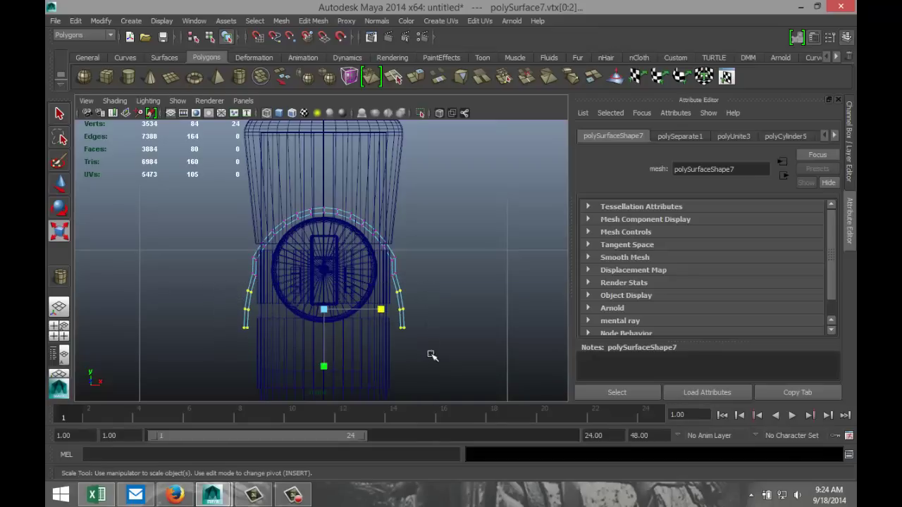
drag(379, 310, 377, 310)
drag(231, 302, 406, 350)
drag(379, 322, 378, 321)
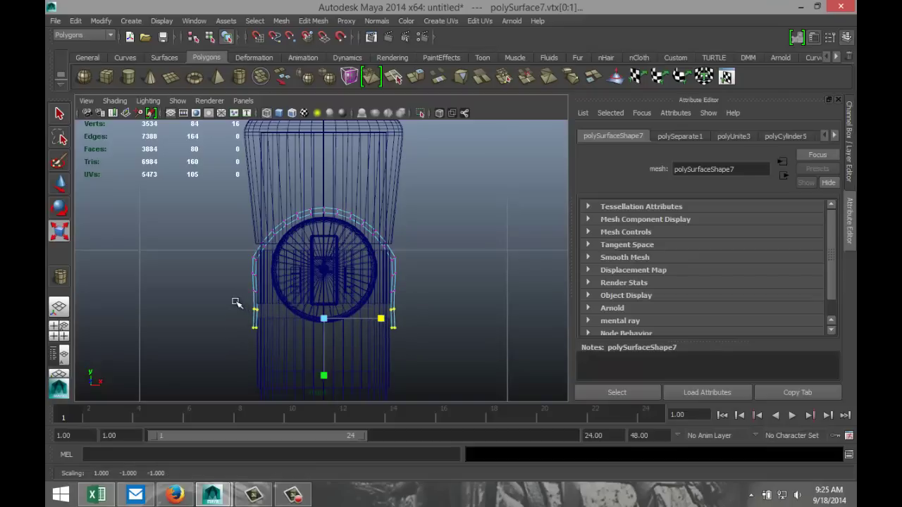
drag(236, 302, 407, 362)
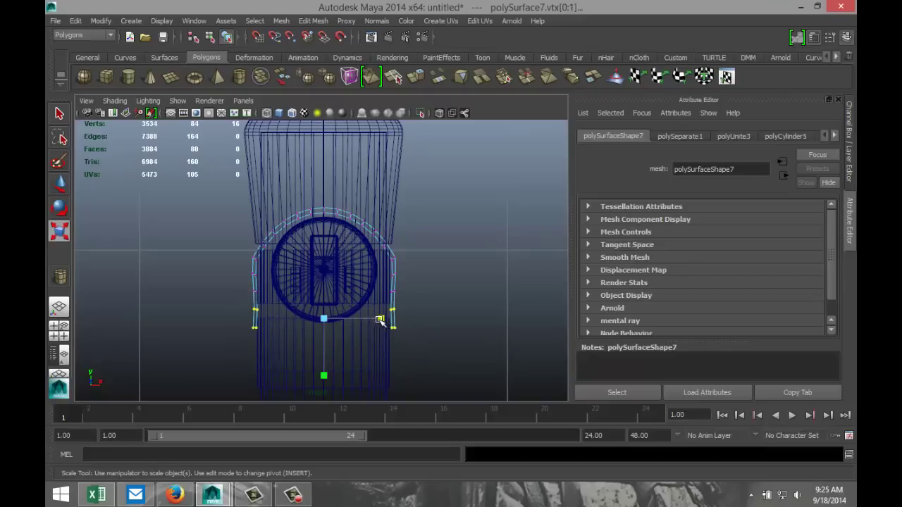
drag(380, 320, 376, 322)
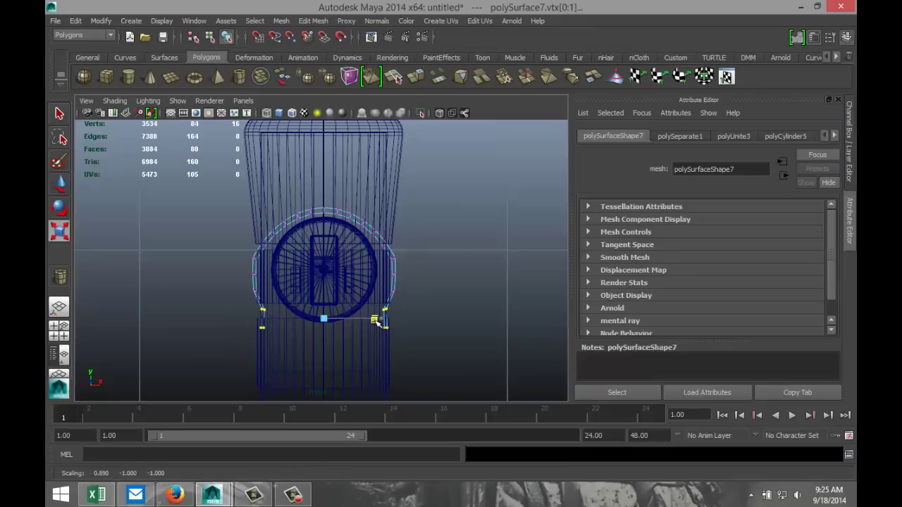
Inspect the reshaped arch shaded in the perspective view, checking how it wraps the horizontal pole above the post.
click(59, 330)
key(space)
alt+drag(485, 207, 395, 295)
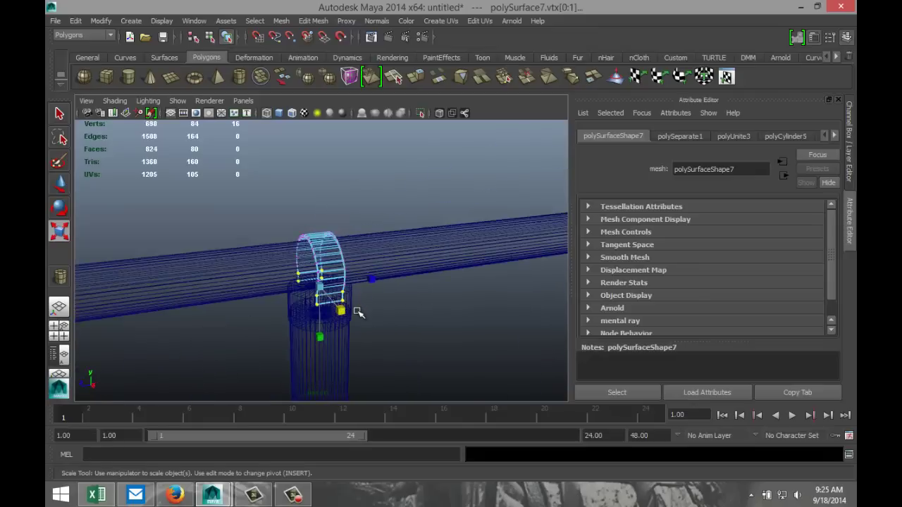
key(5)
click(409, 334)
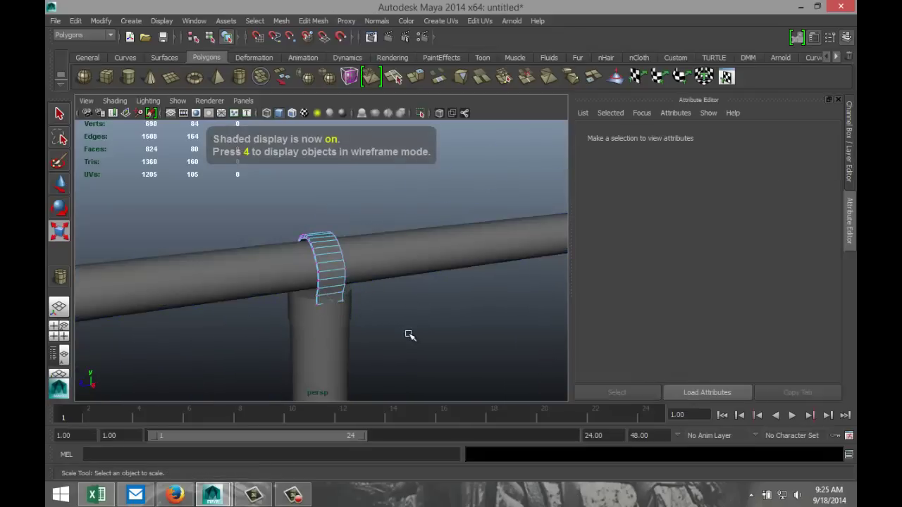
alt+drag(410, 336, 512, 326)
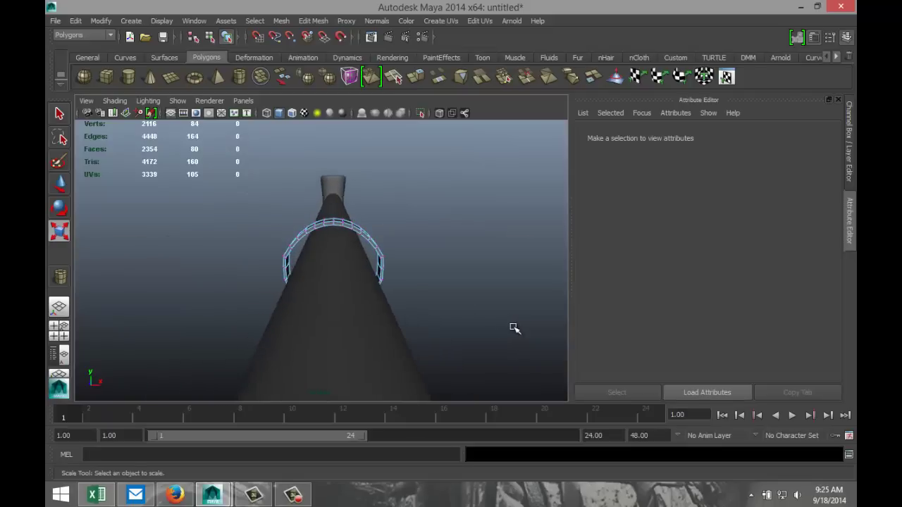
click(62, 329)
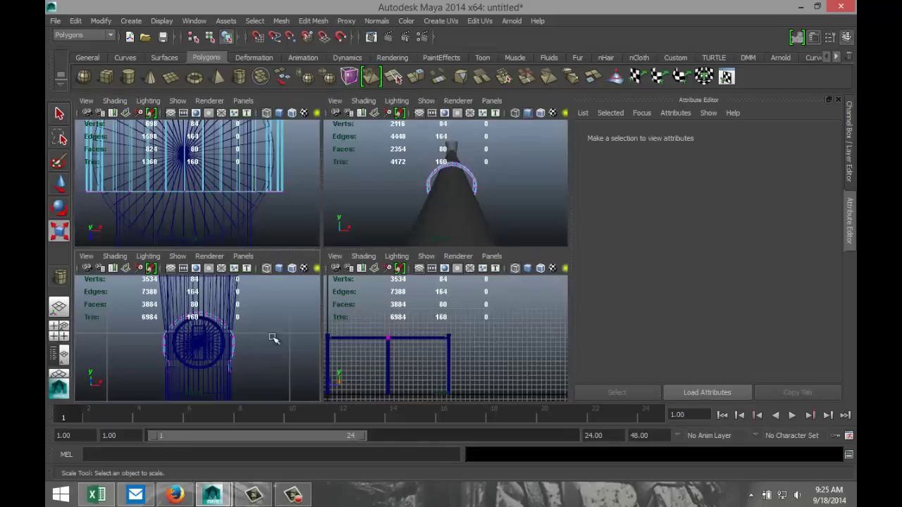
Scale the upper three vertex rows of the arch's legs slightly inward along X, row by row, to follow the pole more closely.
key(space)
scroll(367, 320, up, 4)
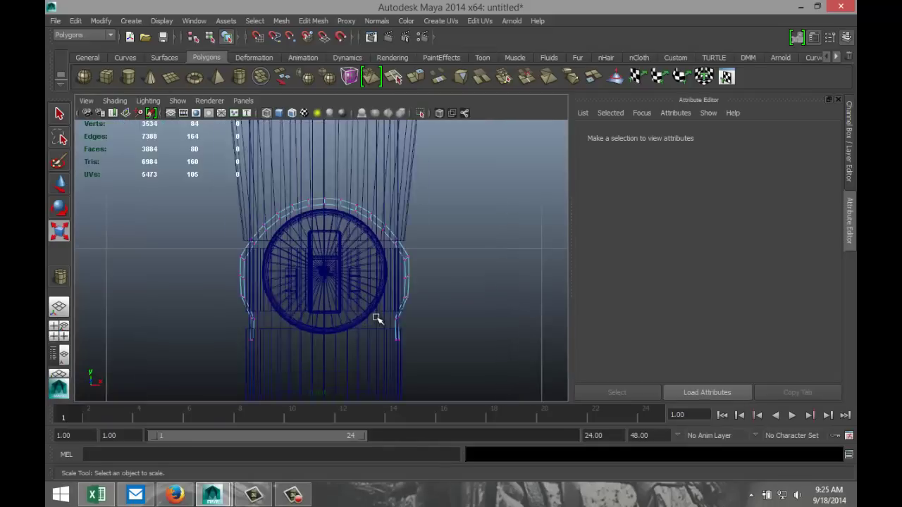
drag(181, 250, 477, 272)
drag(381, 260, 379, 259)
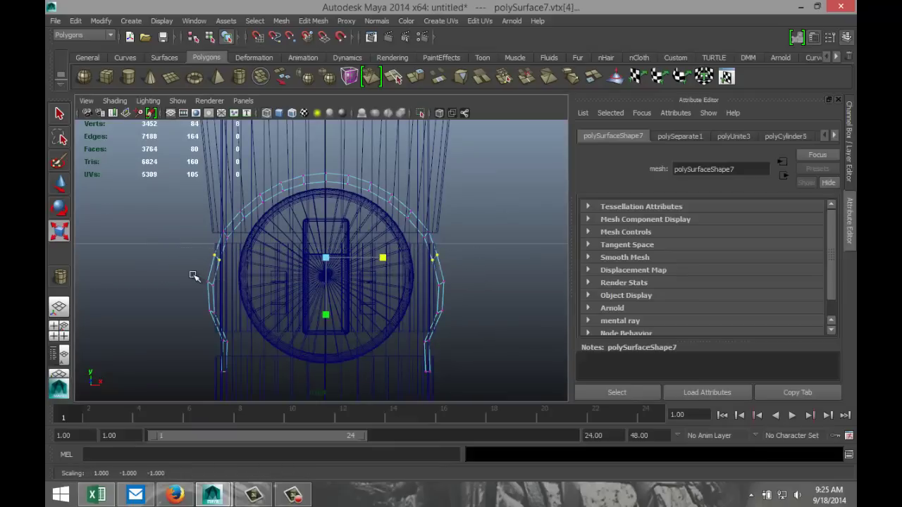
drag(193, 275, 463, 298)
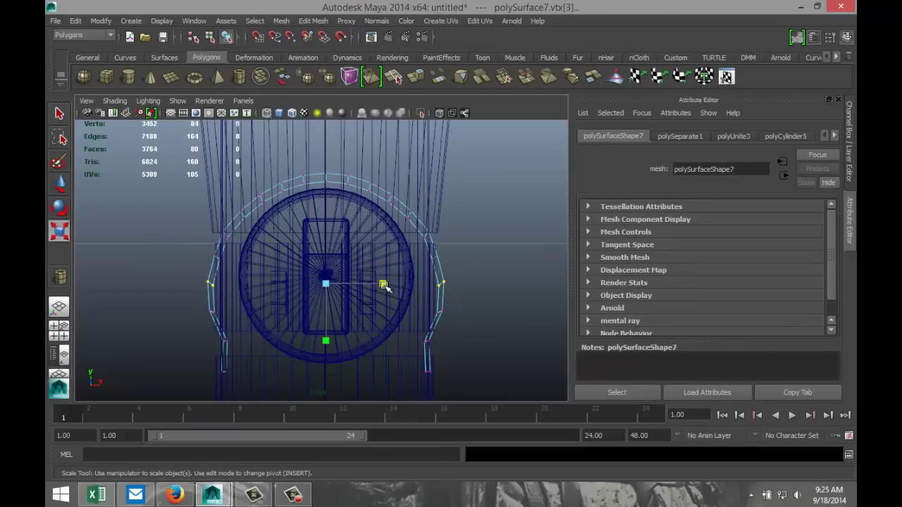
drag(384, 285, 381, 286)
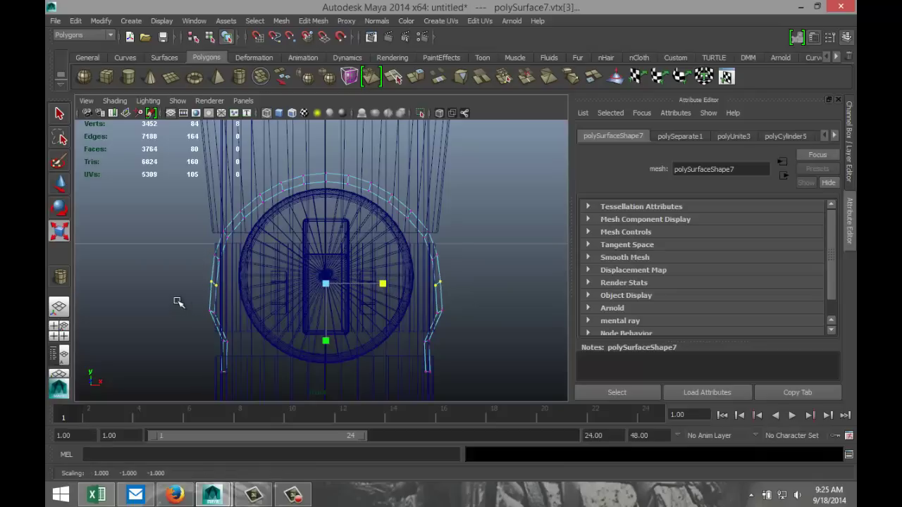
drag(179, 302, 468, 327)
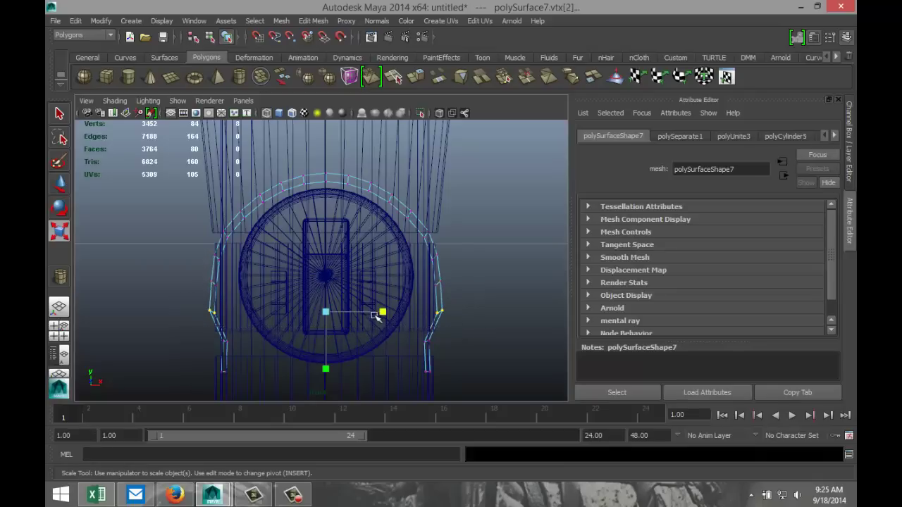
drag(381, 312, 378, 316)
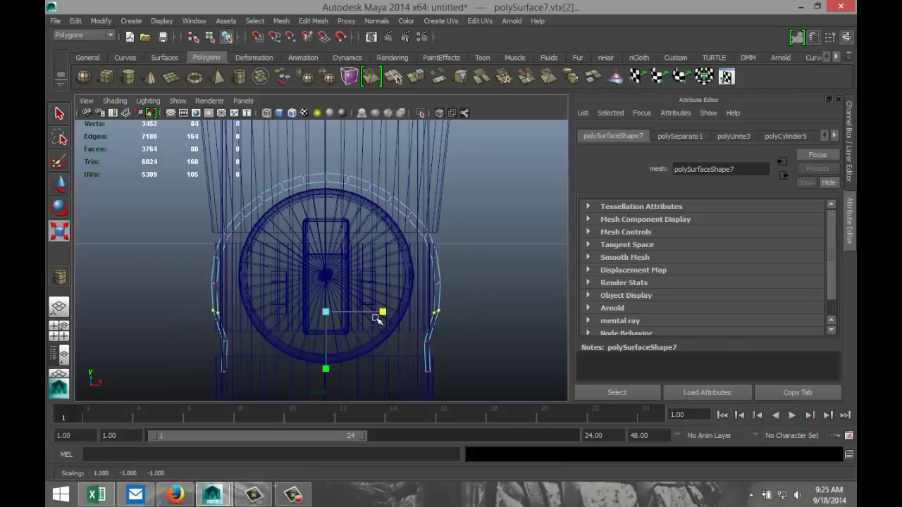
Scale the lowest two vertex rows of both arch legs further inward along X beneath the sides of the pole.
drag(204, 336, 451, 359)
drag(381, 343, 377, 342)
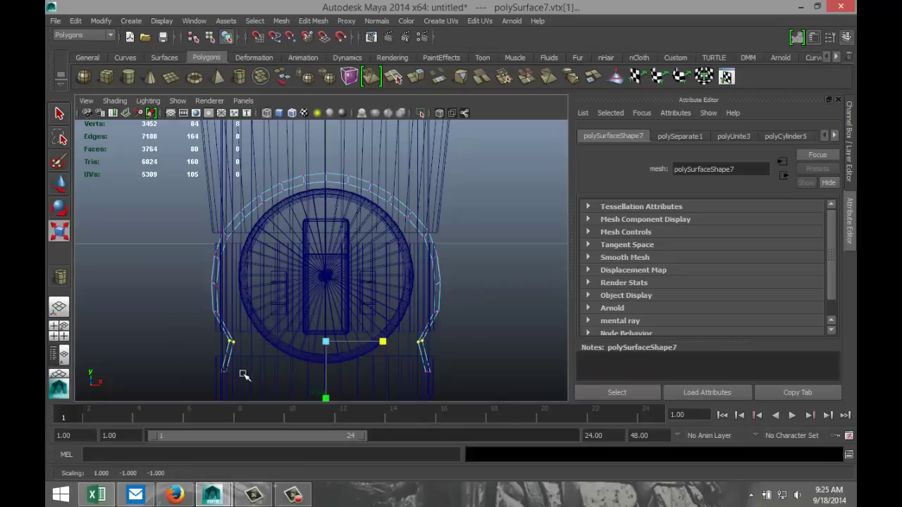
drag(208, 362, 377, 374)
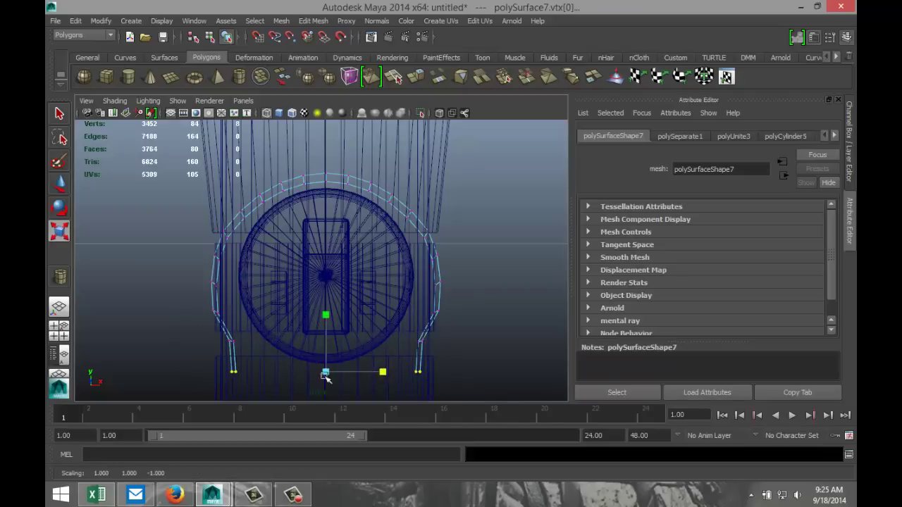
Return the arch to object mode and scale it down uniformly to about 1.418, 1.020, 0.890 around the horizontal pole.
click(59, 326)
key(space)
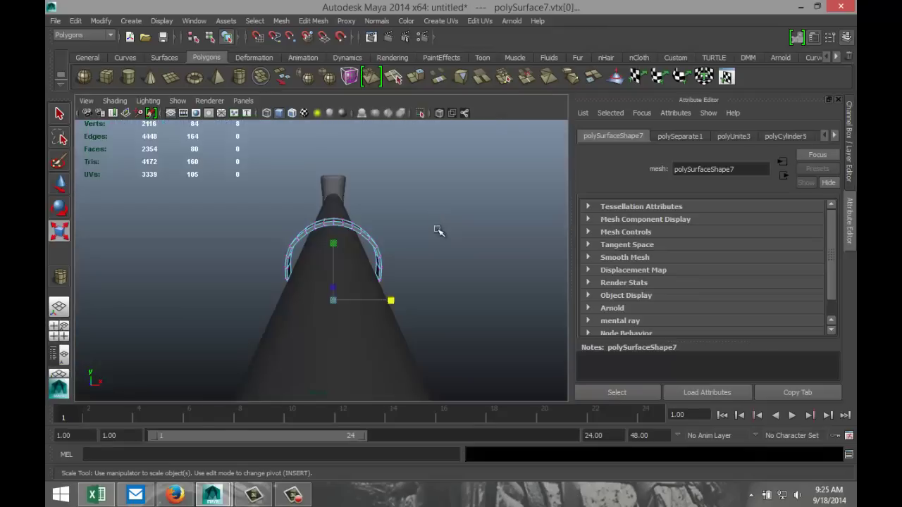
alt+drag(442, 248, 315, 268)
right_drag(331, 231, 359, 221)
click(336, 227)
alt+drag(328, 304, 398, 281)
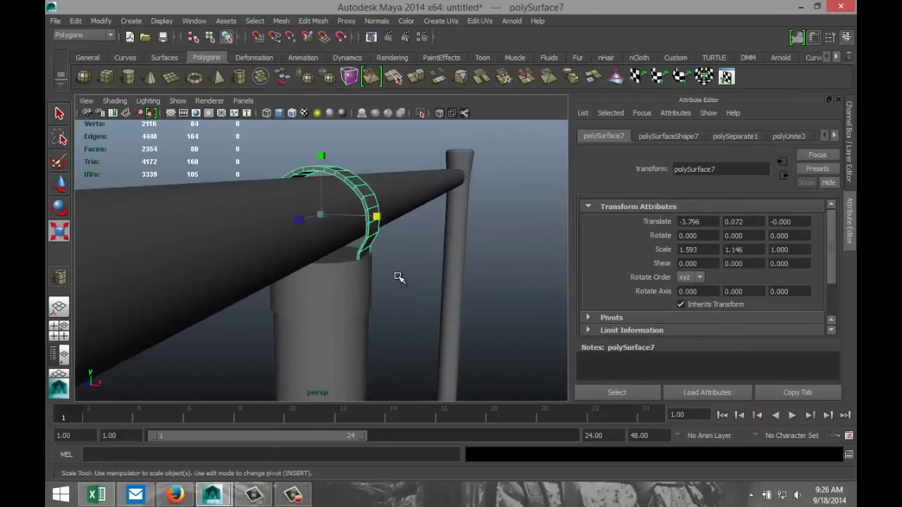
click(338, 226)
mouse_move(319, 216)
mouse_down()
mouse_move(307, 212)
mouse_move(309, 224)
mouse_up()
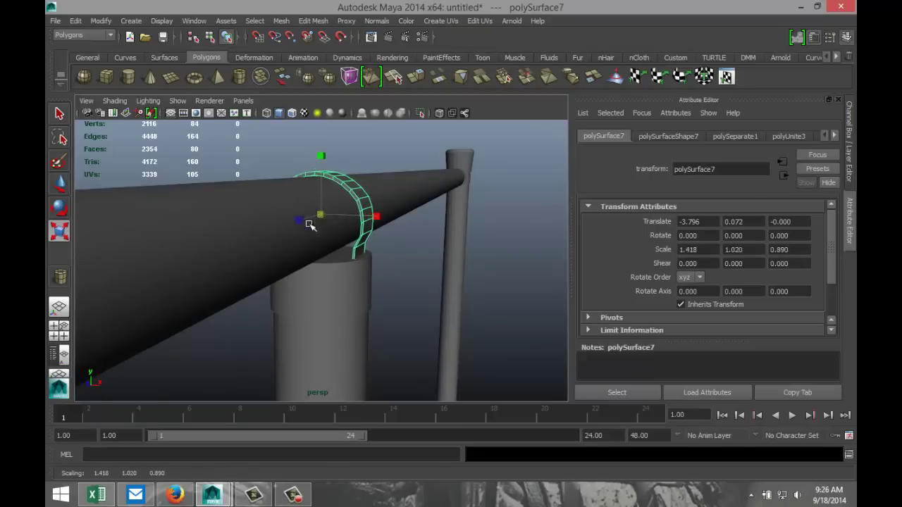
Examine the resized bracket on the pole and the whole frame of posts from several angles and distances.
alt+drag(268, 284, 224, 281)
scroll(277, 277, down, 5)
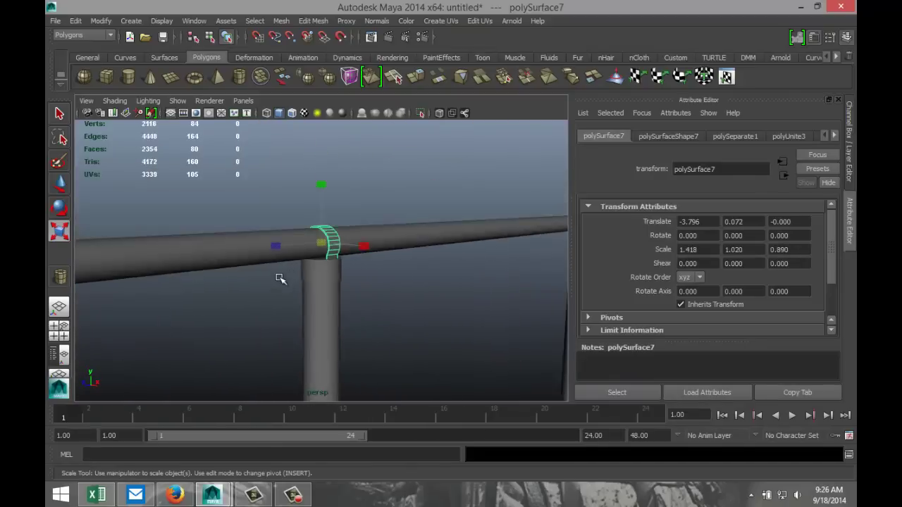
click(371, 186)
alt+drag(405, 321, 359, 319)
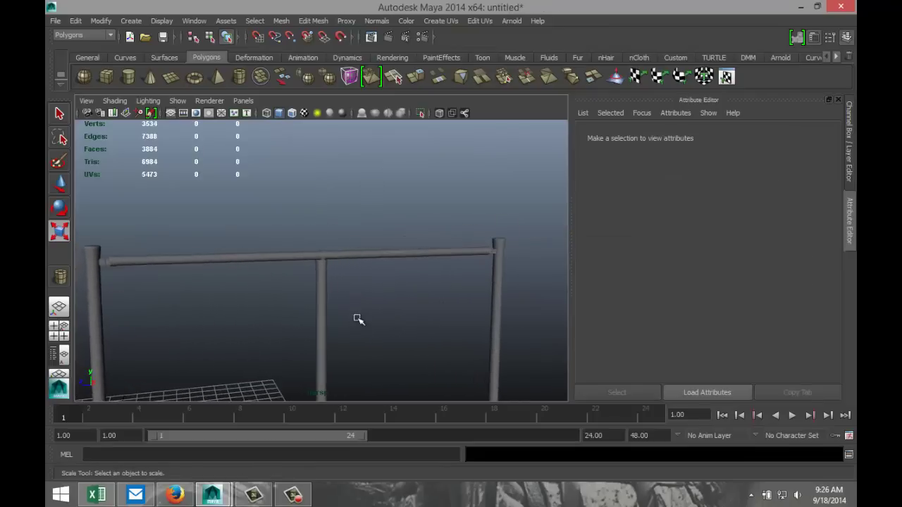
scroll(359, 317, down, 3)
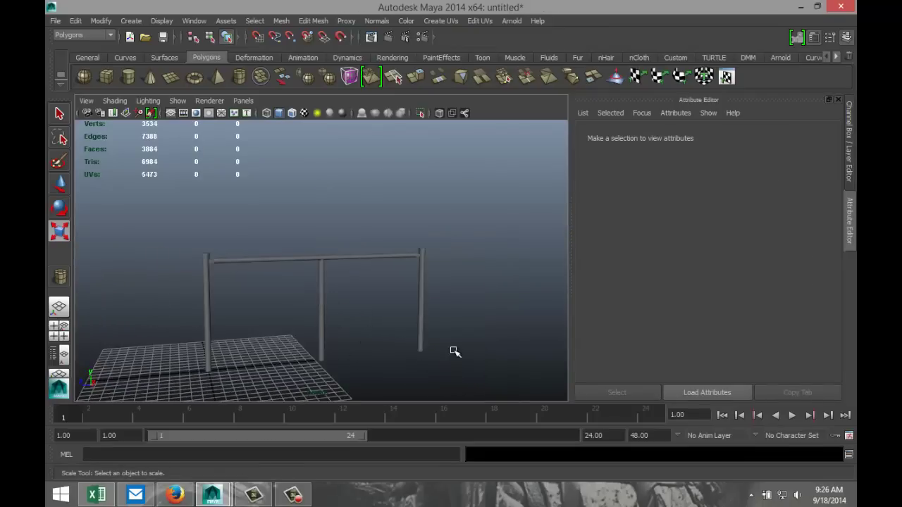
alt+drag(455, 352, 426, 320)
key(r)
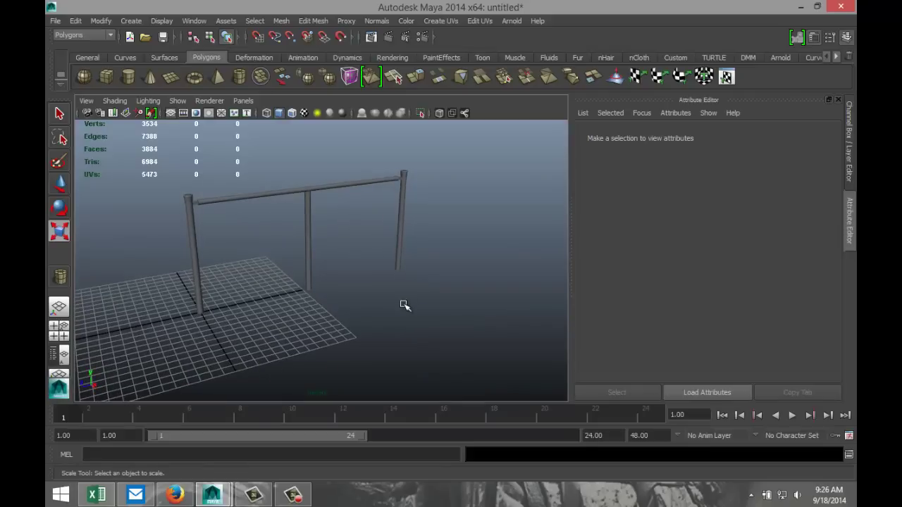
scroll(387, 334, down, 2)
scroll(388, 334, up, 2)
scroll(383, 332, down, 2)
Create a thin vertical polygon cylinder about 0.308 in radius and 7.908 high in front of the frame, with 40 axis subdivisions.
click(129, 79)
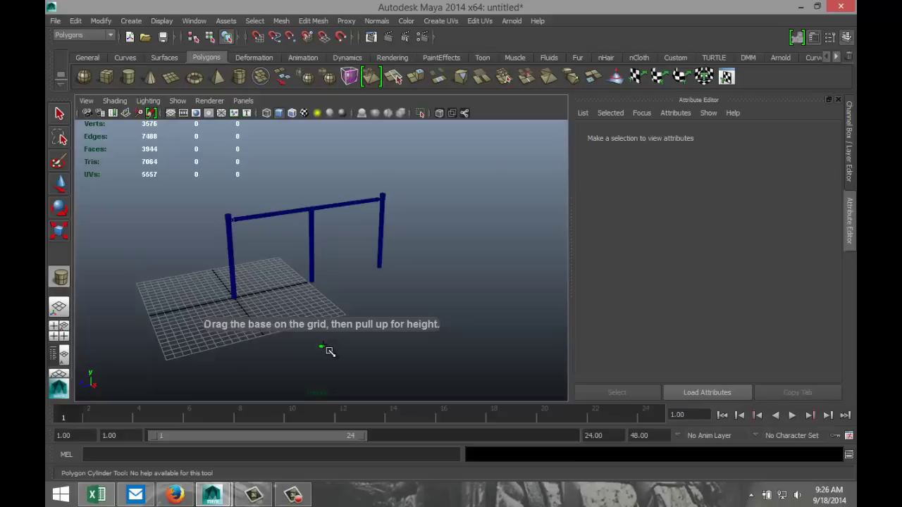
drag(331, 351, 322, 279)
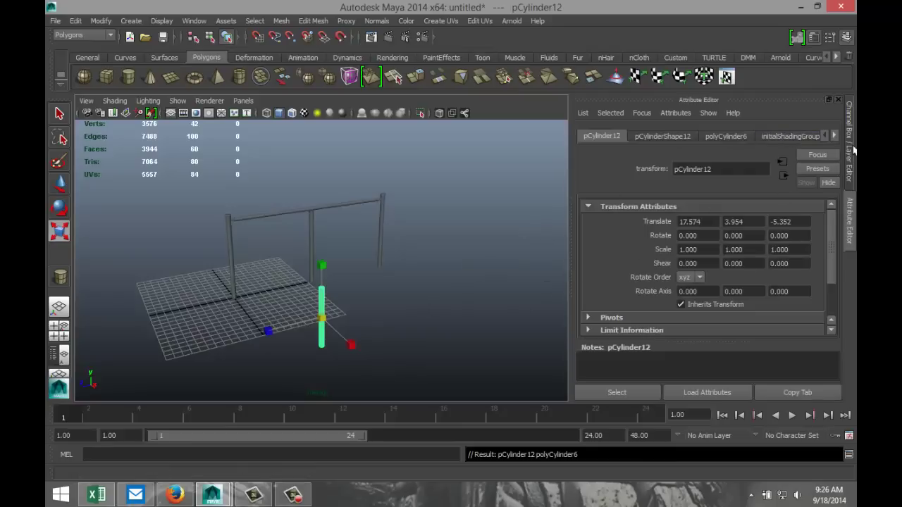
click(835, 136)
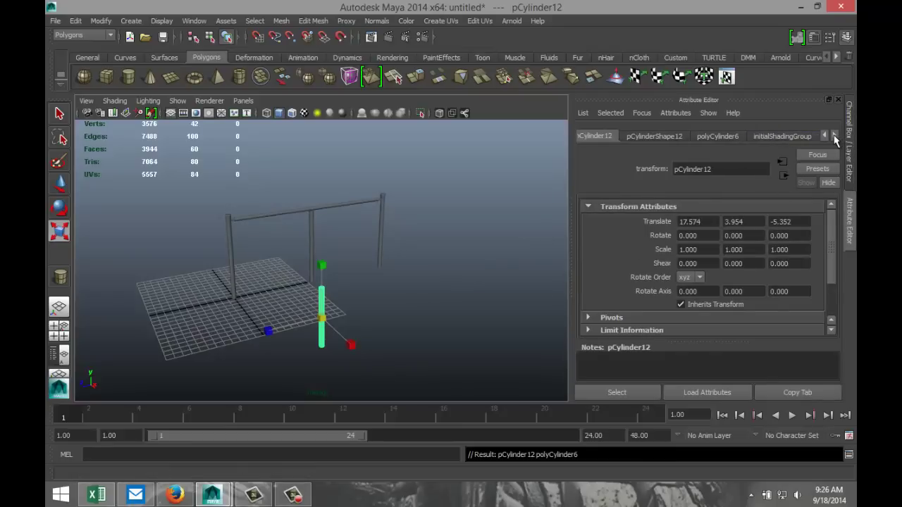
click(726, 136)
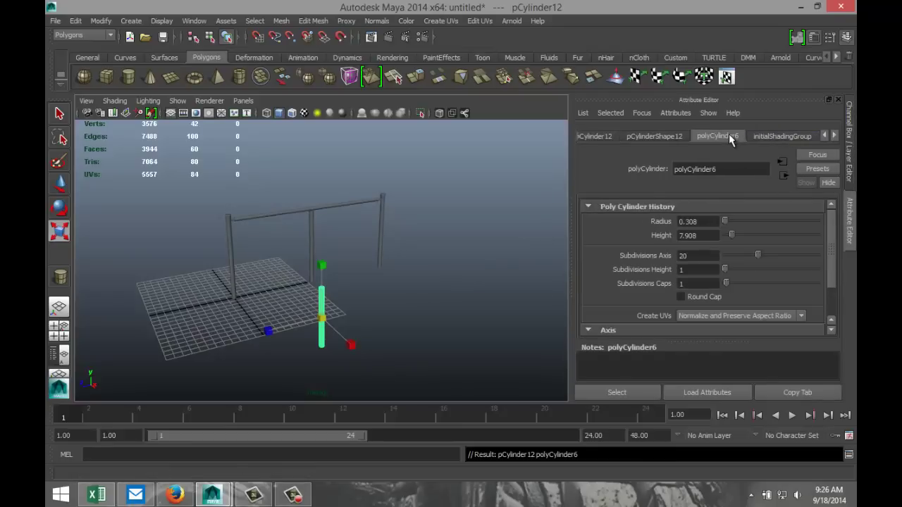
double_click(706, 258)
text(40)
key(Return)
click(403, 312)
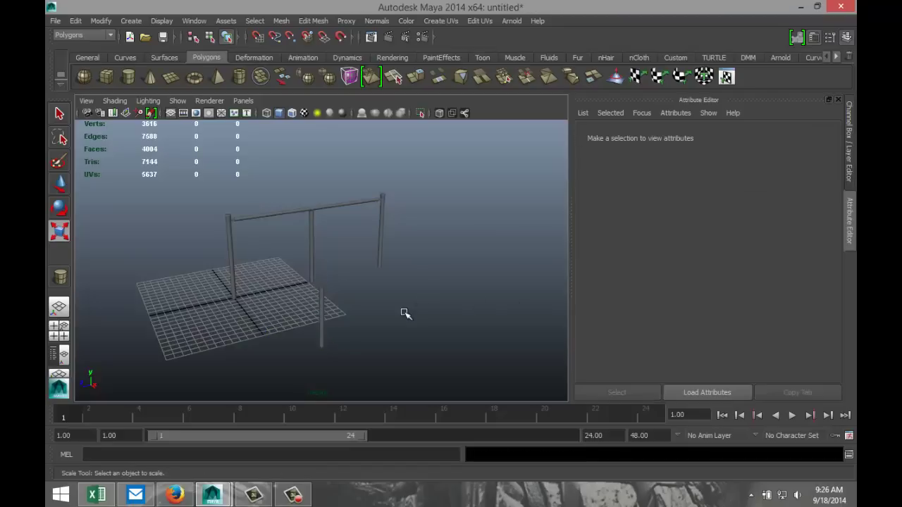
Scale the new cylinder down uniformly to about 0.150 and frame it in the perspective view.
click(322, 306)
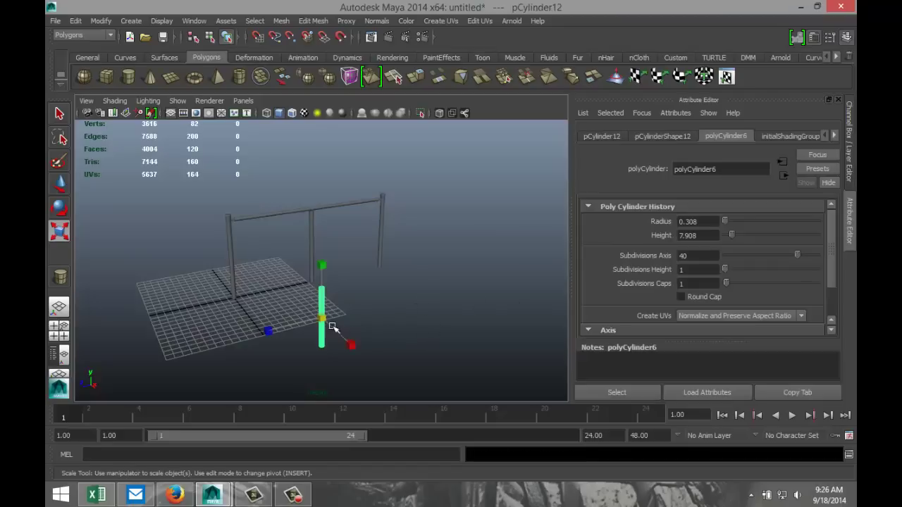
drag(322, 320, 293, 324)
key(f)
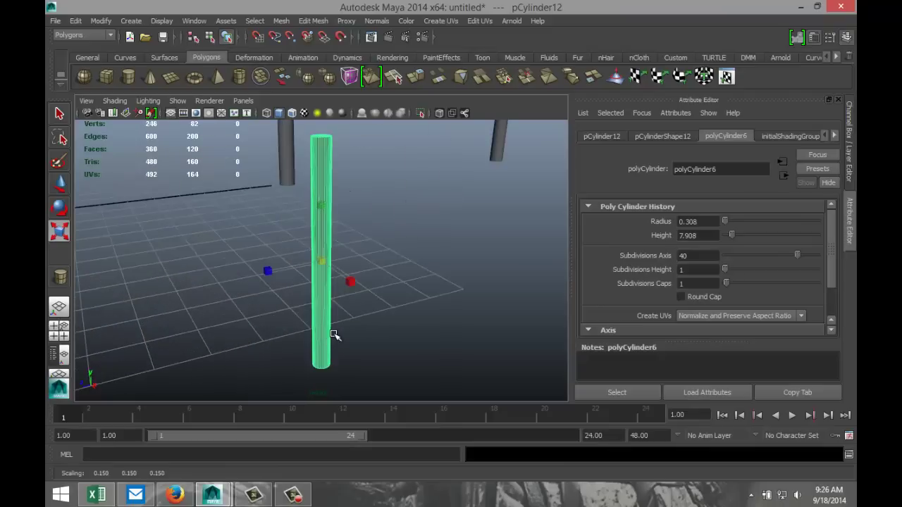
scroll(342, 333, down, 3)
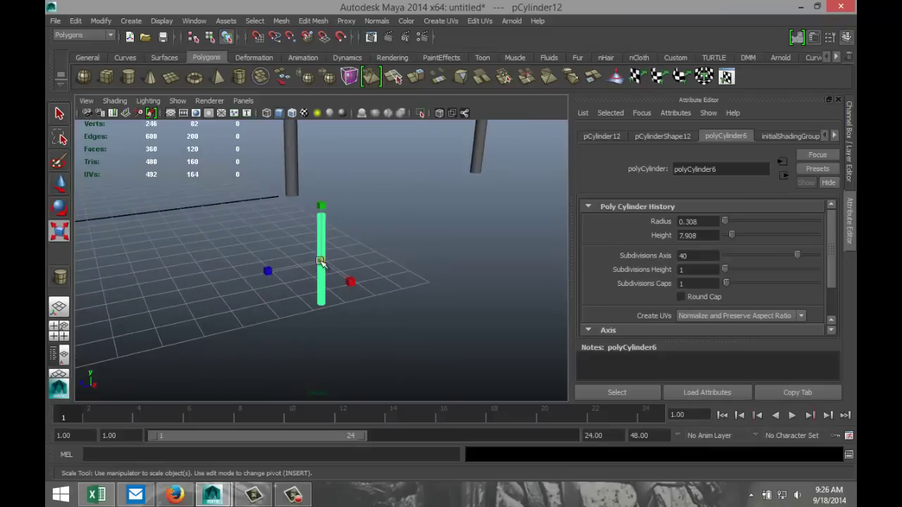
scroll(395, 313, up, 1)
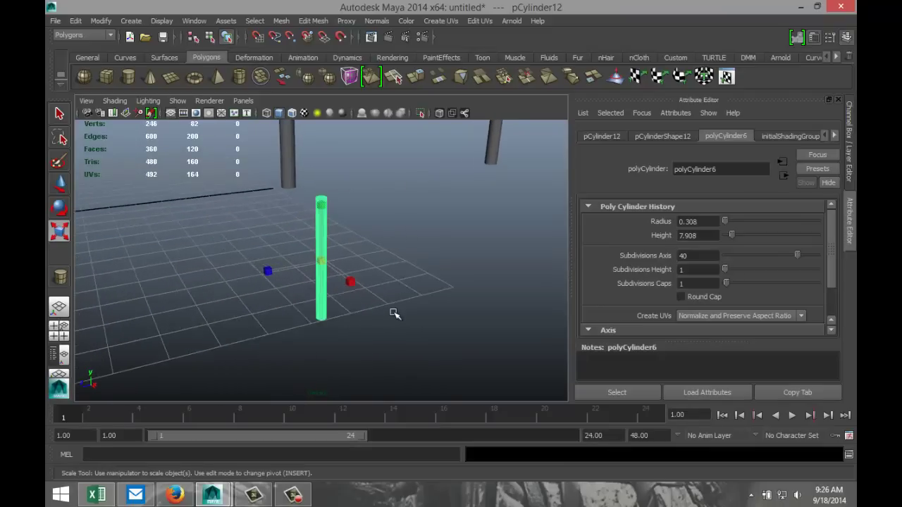
scroll(394, 314, up, 2)
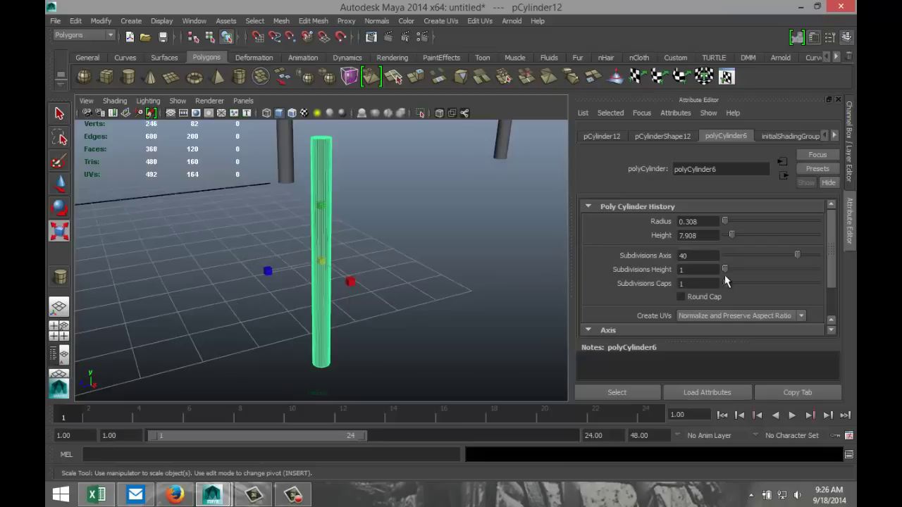
Set the cylinder's height subdivisions to 20.
drag(724, 269, 786, 269)
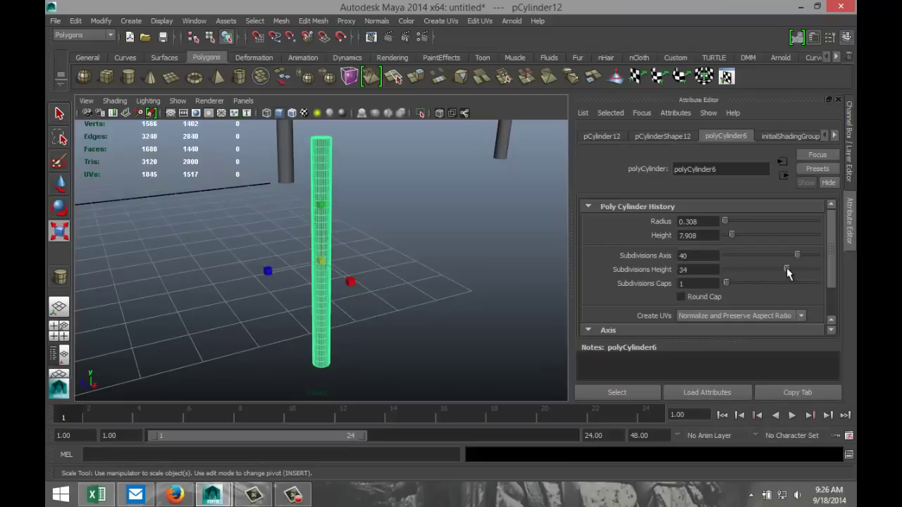
double_click(704, 269)
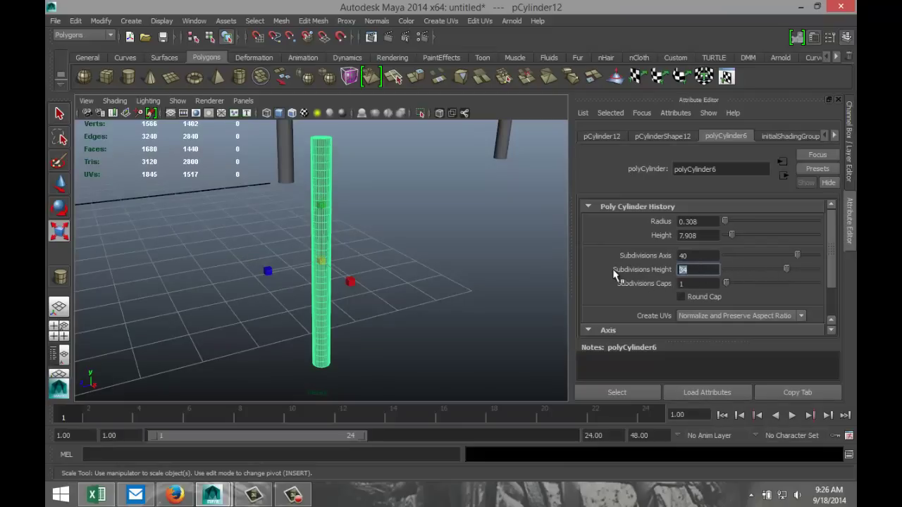
text(40)
key(Return)
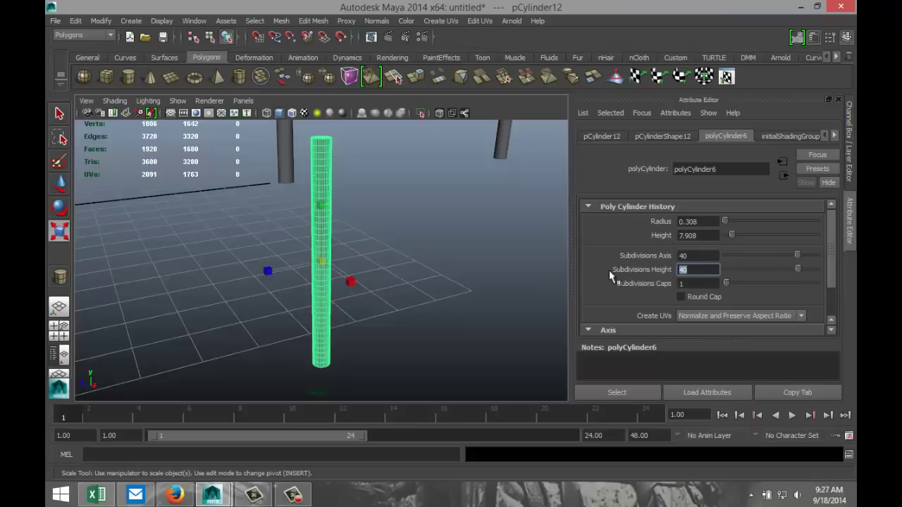
text(20)
key(Return)
Switch to the Animation menu set and add a nonlinear Bend deformer to the cylinder.
click(107, 34)
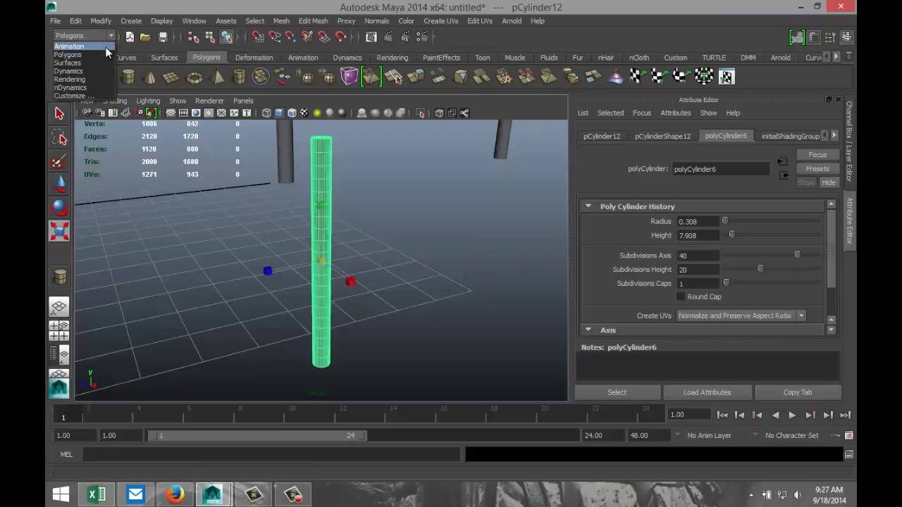
click(70, 46)
click(381, 21)
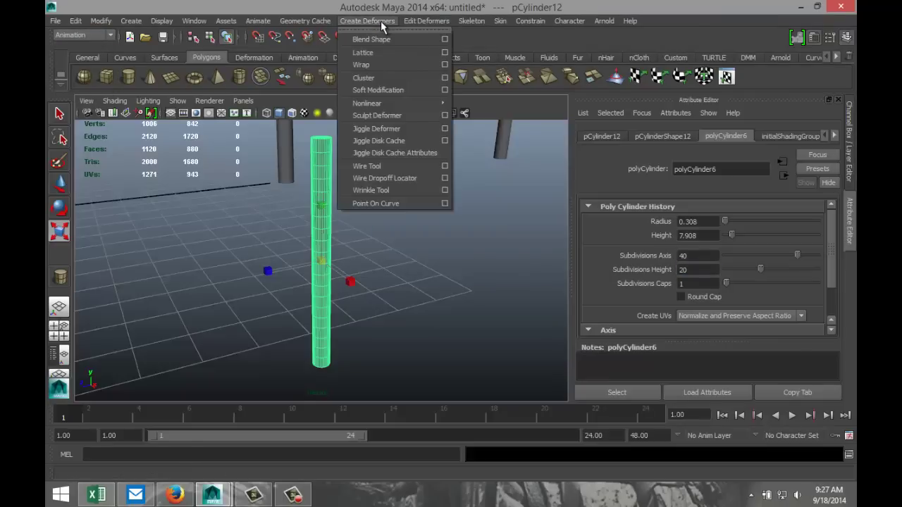
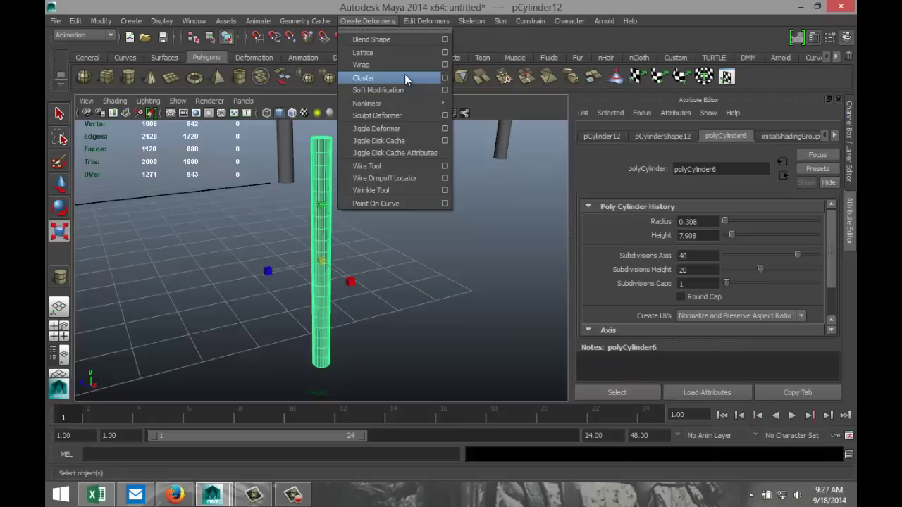
mouse_move(412, 103)
click(481, 112)
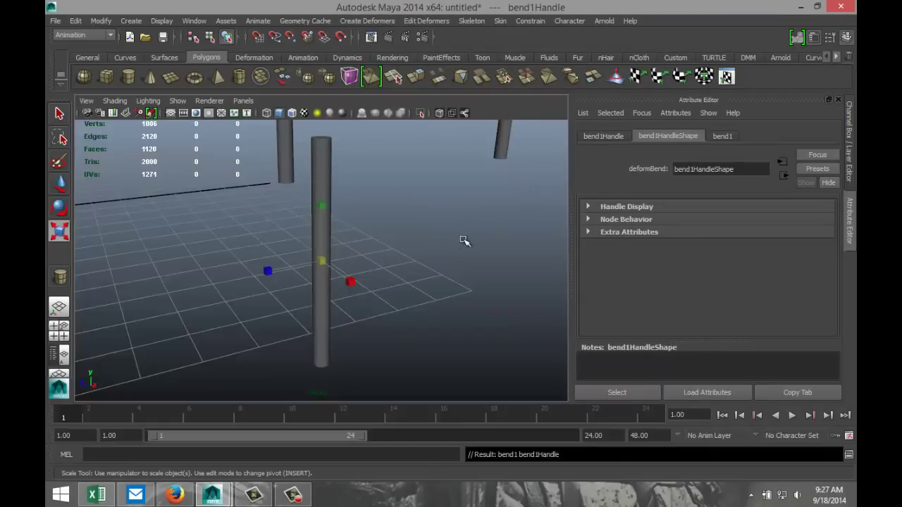
Set the bend deformer's curvature to about -59.255 to arc the cylinder, and check it from the front.
click(723, 137)
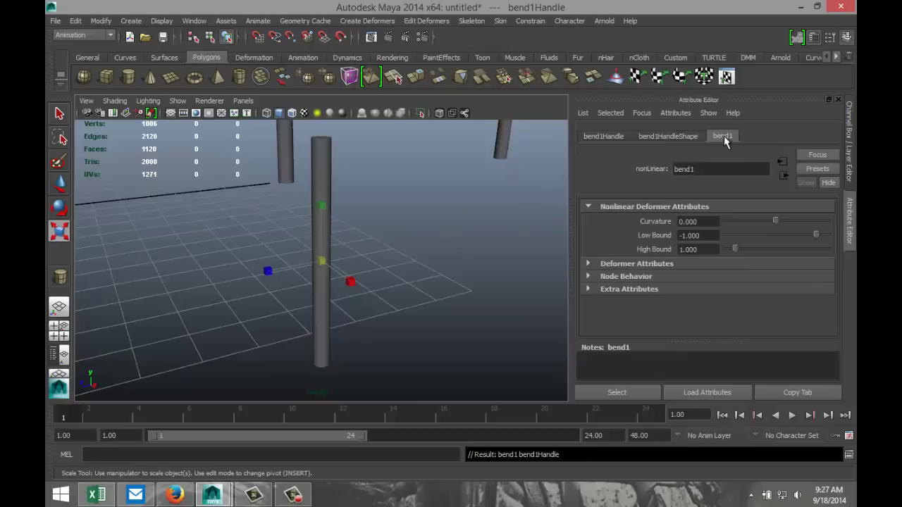
drag(778, 220, 759, 221)
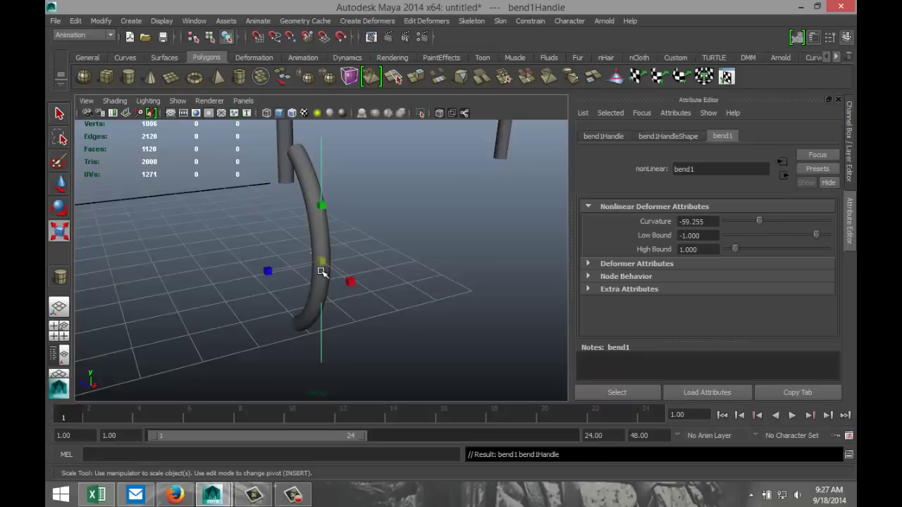
alt+drag(324, 271, 434, 266)
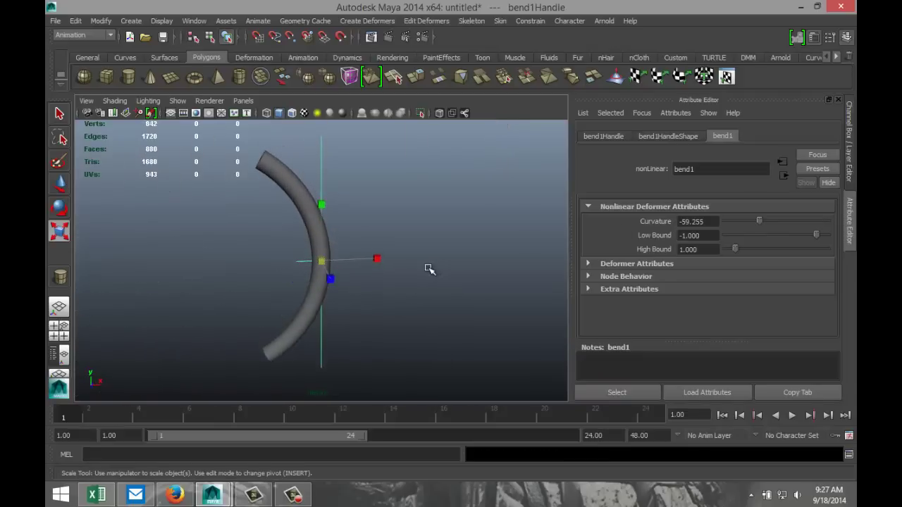
Undo the previous curvature, then set the bend deformer's low bound to about -8.758 and its curvature to -90.
key(ctrl+z)
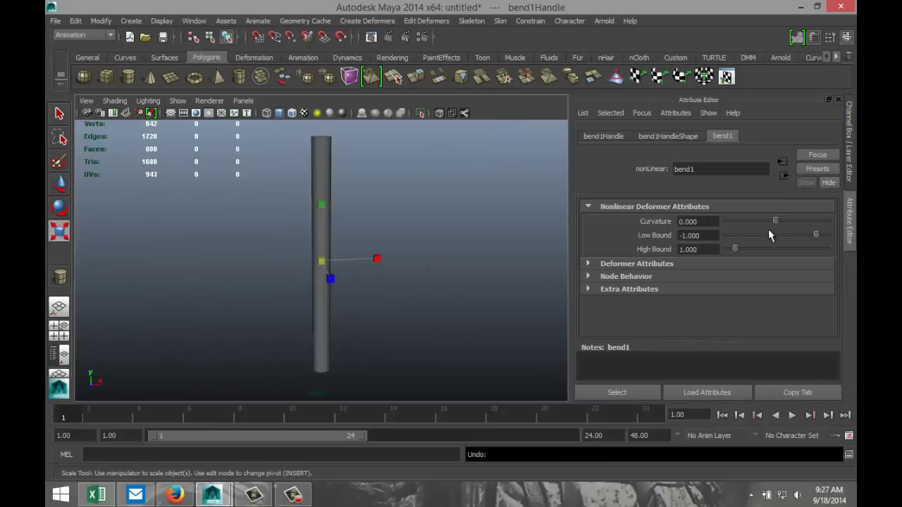
drag(813, 238, 777, 225)
key(ctrl+z)
drag(766, 236, 667, 221)
text(-90)
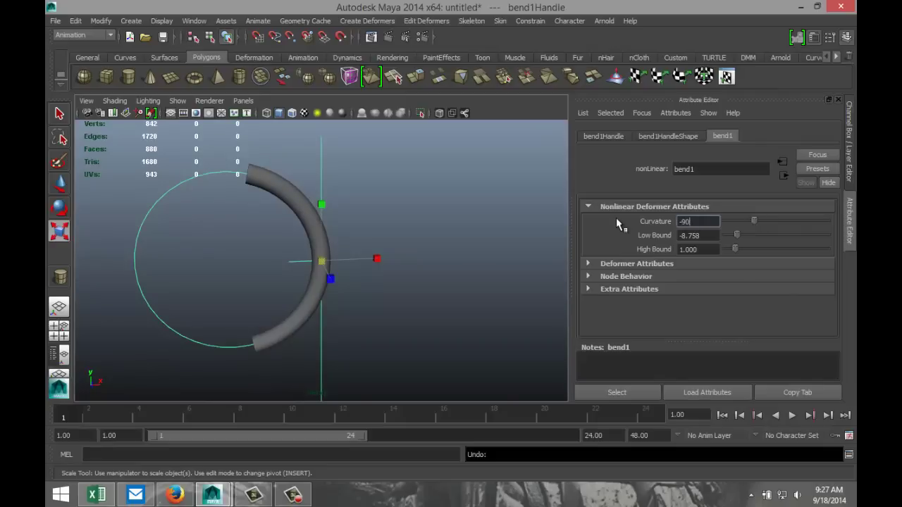
key(Return)
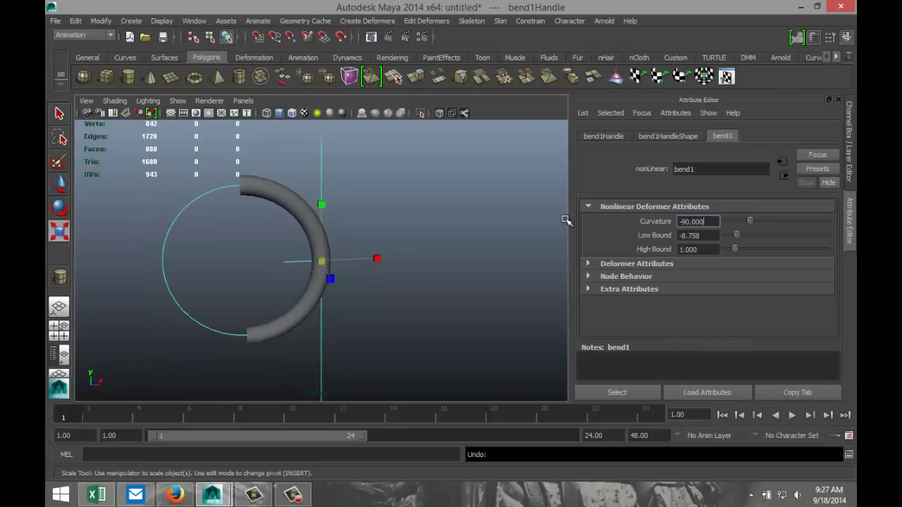
Delete the bent cylinder's construction history to bake in the bend and remove the deformer.
click(432, 241)
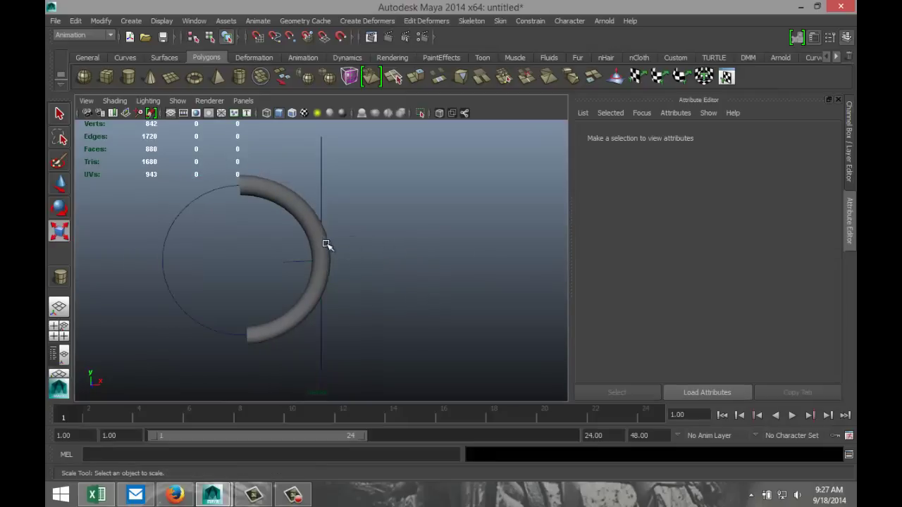
click(318, 238)
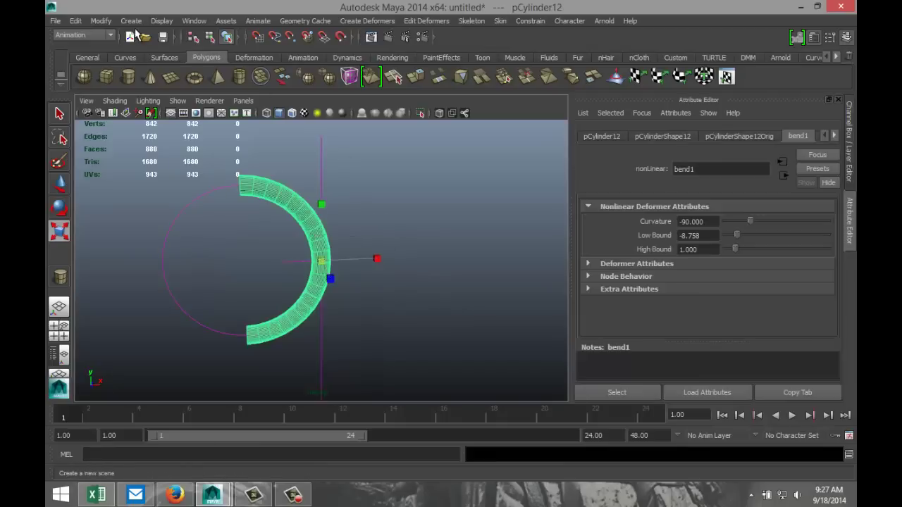
click(75, 21)
mouse_move(126, 128)
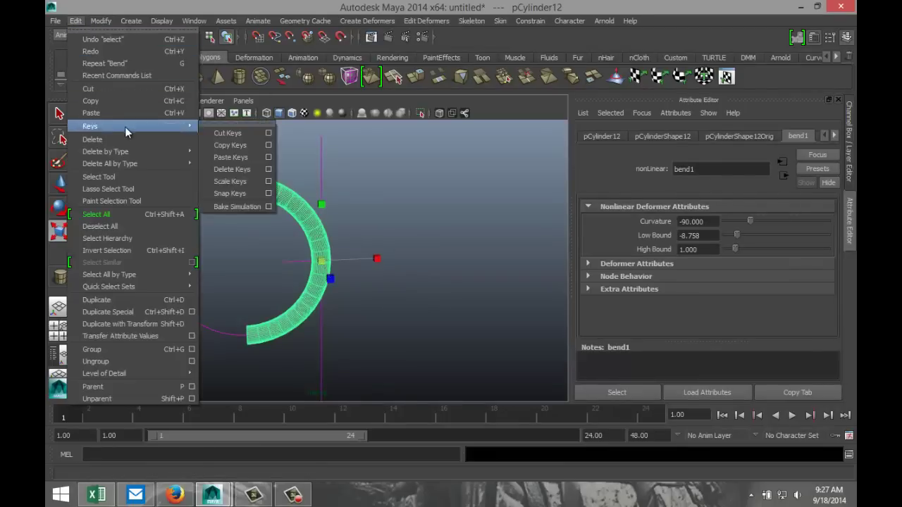
mouse_move(141, 153)
click(222, 159)
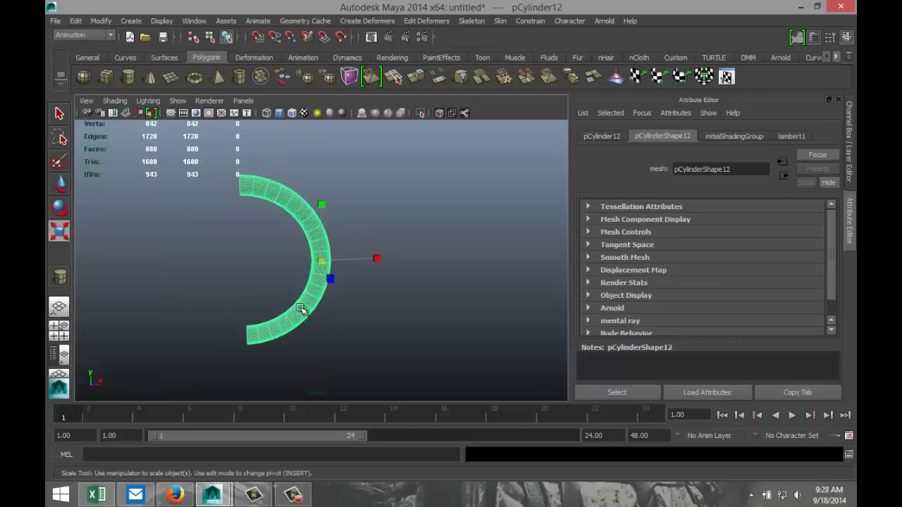
Try to delete the faces of the arc's lower half from the perspective view, then undo the deletion.
right_drag(301, 307, 307, 269)
drag(199, 359, 389, 272)
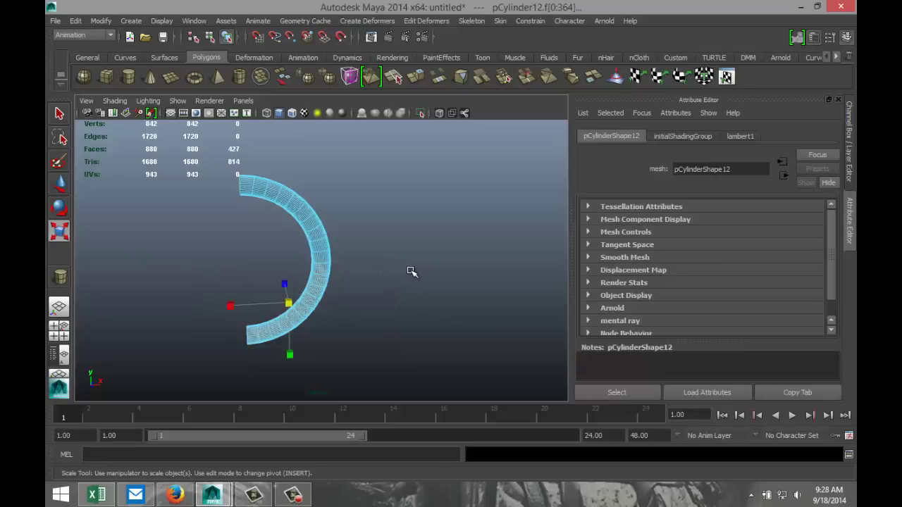
key(Delete)
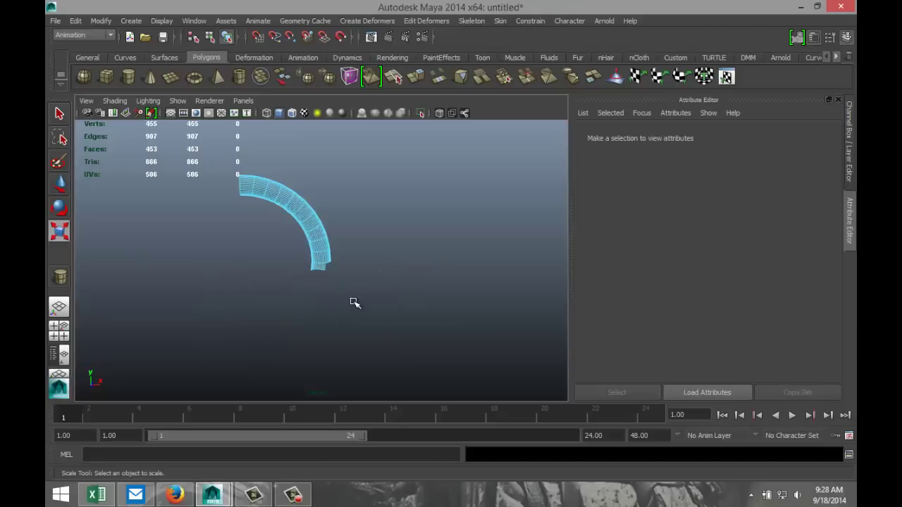
key(ctrl+z)
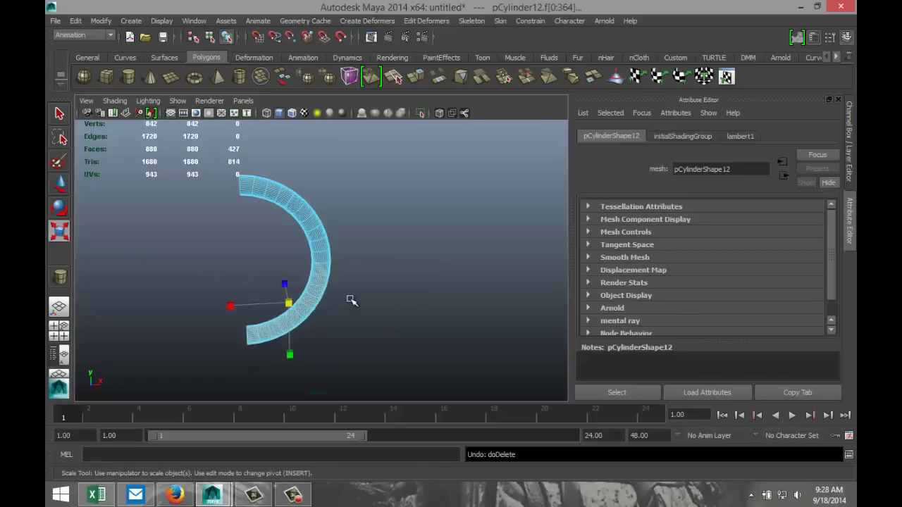
In the front view, select all faces of the arc's lower half and delete them to leave a quarter bend.
click(61, 333)
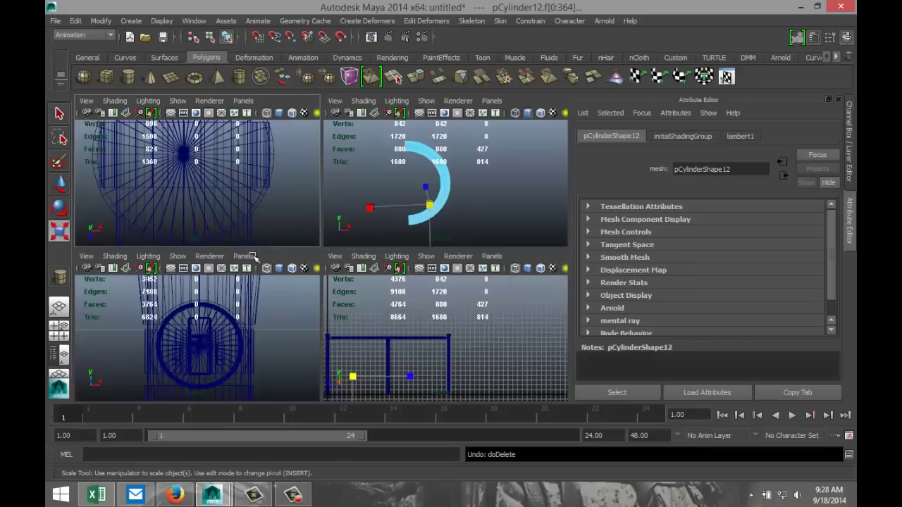
key(shift+f)
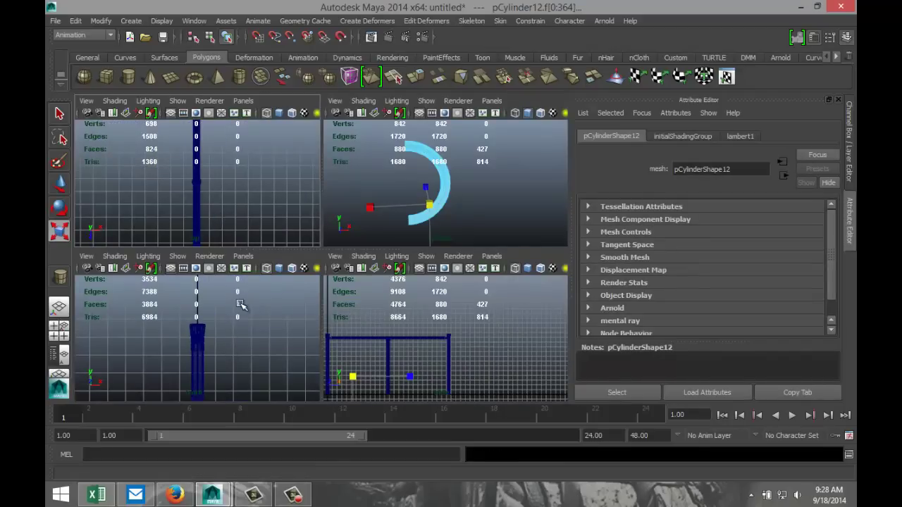
key(f)
key(space)
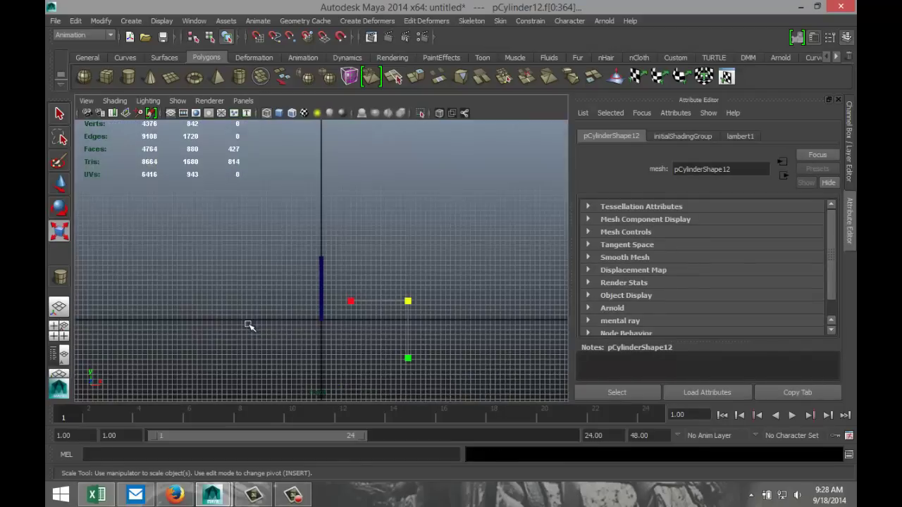
click(416, 262)
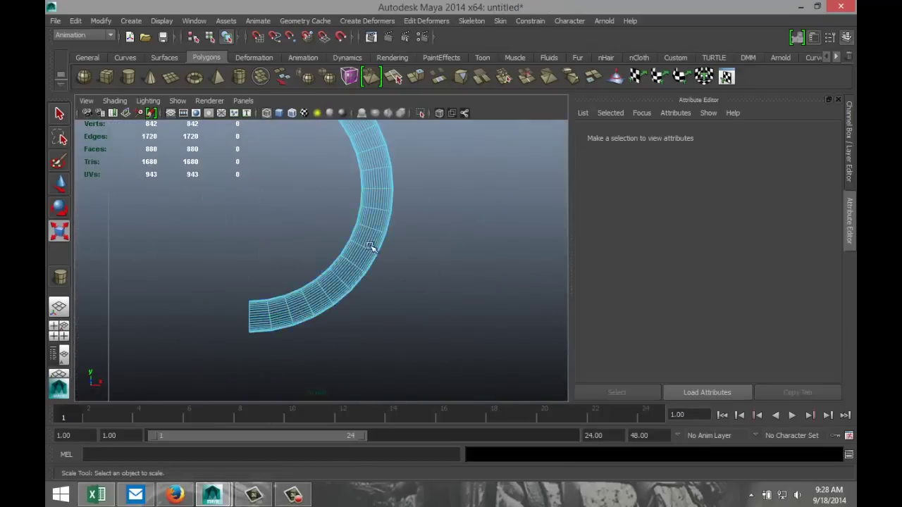
drag(186, 350, 444, 218)
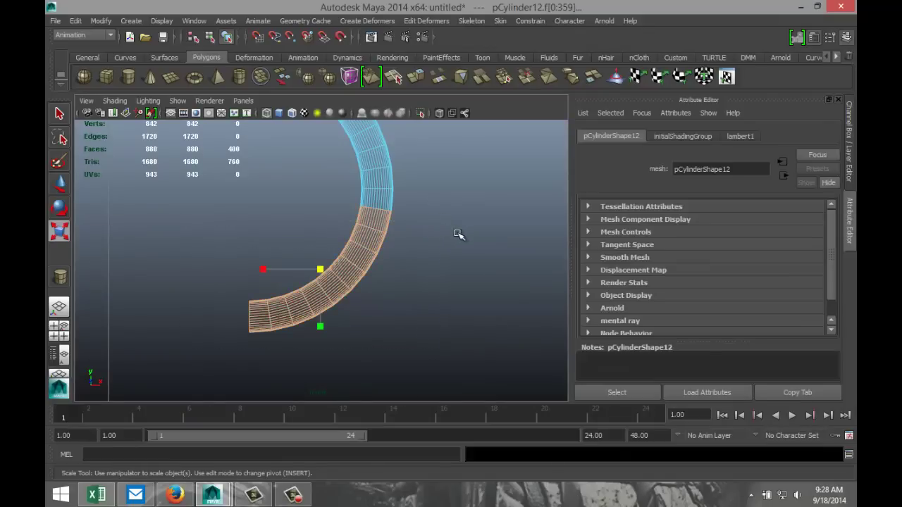
drag(210, 355, 453, 198)
key(Delete)
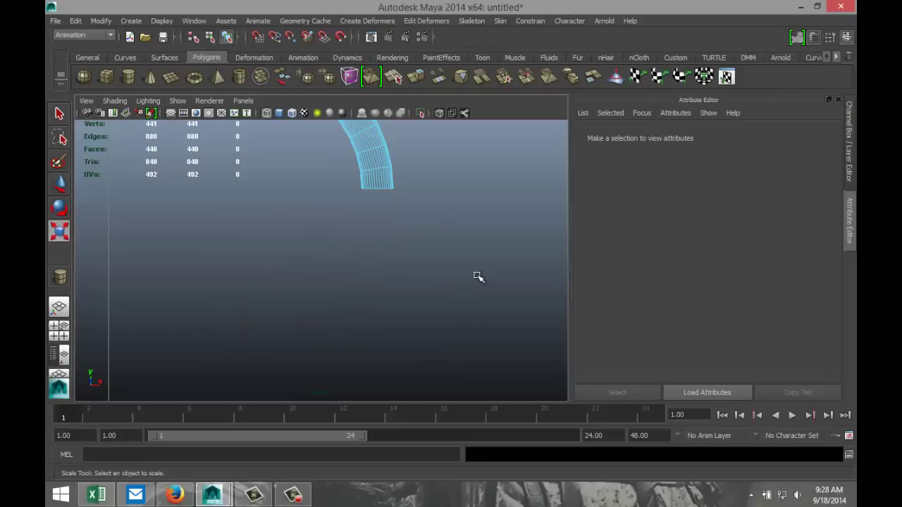
Return to the perspective view with shaded display and examine the quarter bend's open and capped ends.
click(60, 331)
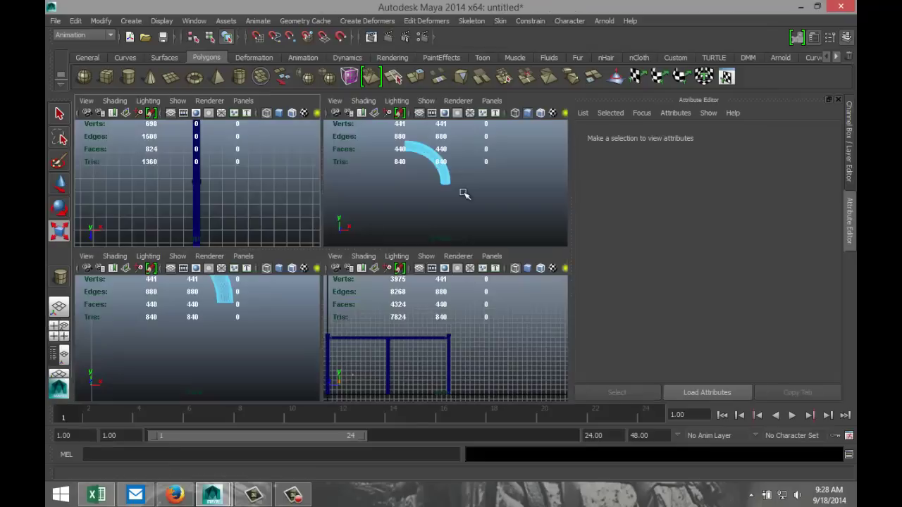
key(space)
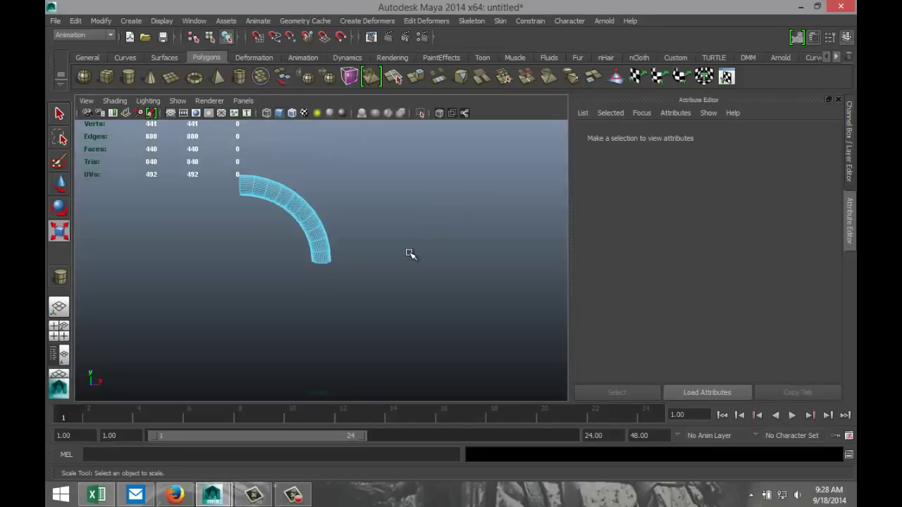
scroll(409, 252, down, 1)
alt+drag(417, 254, 404, 202)
key(5)
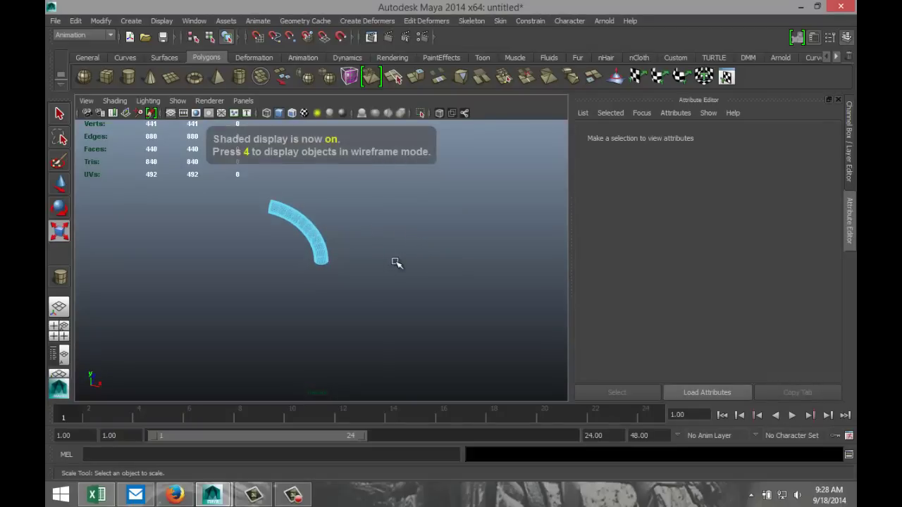
scroll(374, 279, up, 3)
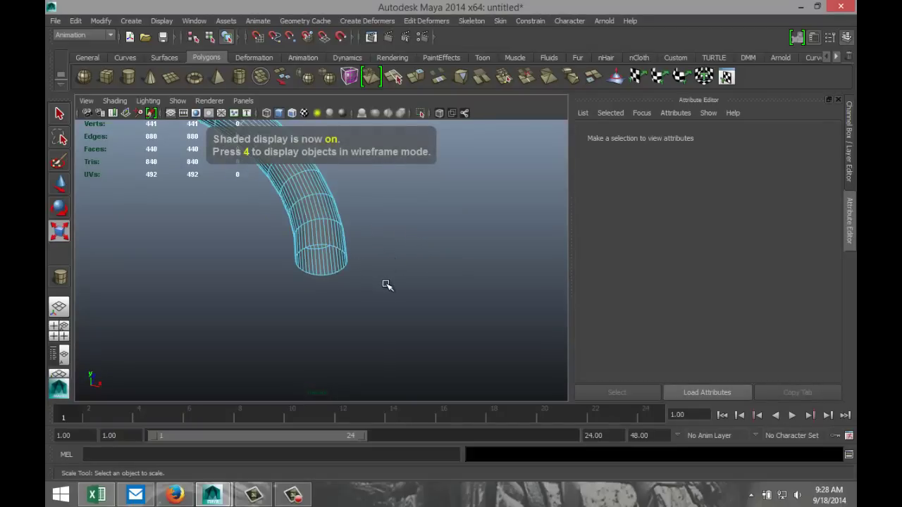
scroll(379, 319, up, 3)
alt+drag(379, 319, 443, 288)
scroll(441, 289, down, 5)
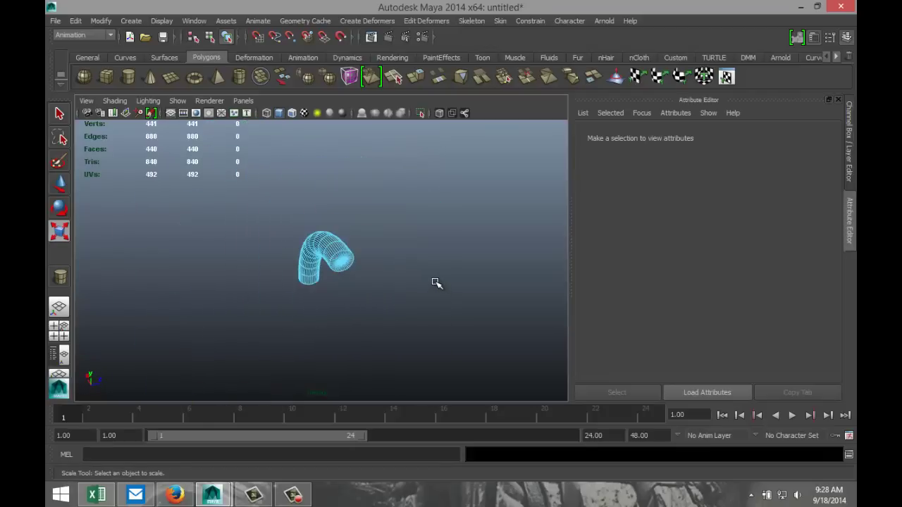
alt+middle_drag(421, 280, 409, 285)
scroll(409, 286, up, 5)
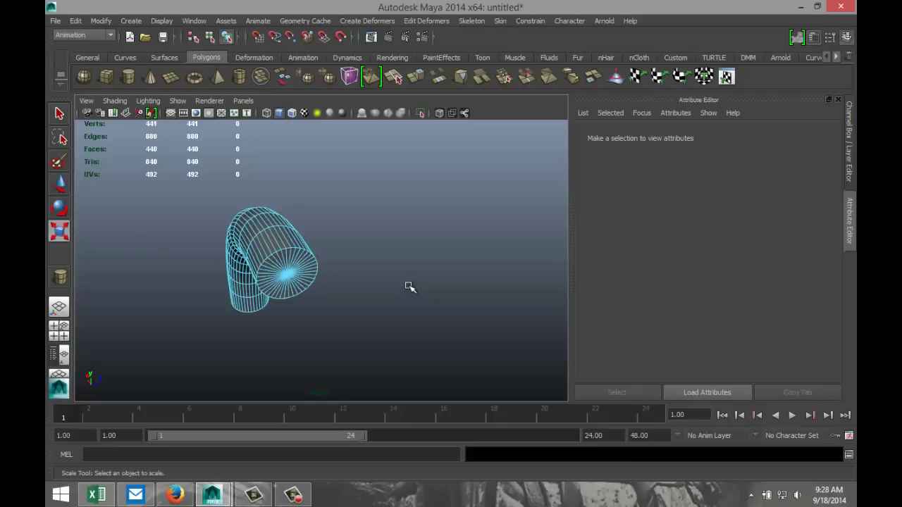
scroll(356, 286, down, 3)
alt+drag(367, 284, 349, 289)
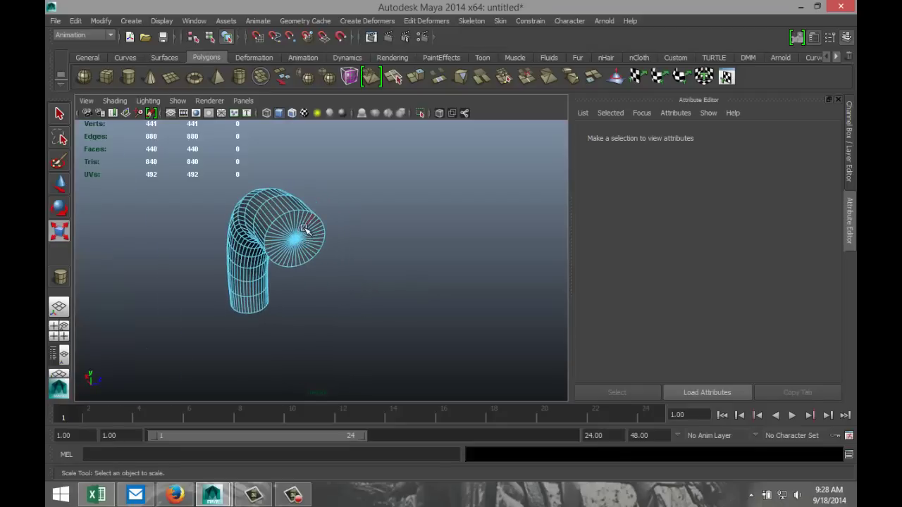
Pick a face on the quarter bend's end cap and examine the cap and the pipe's interior up close.
click(304, 228)
key(f)
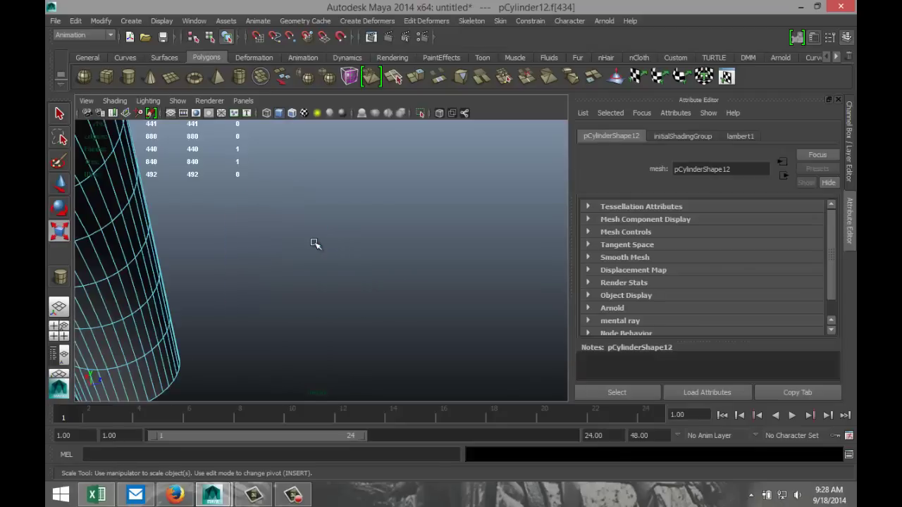
scroll(234, 247, down, 5)
alt+drag(275, 286, 300, 291)
scroll(327, 294, up, 5)
scroll(261, 274, up, 4)
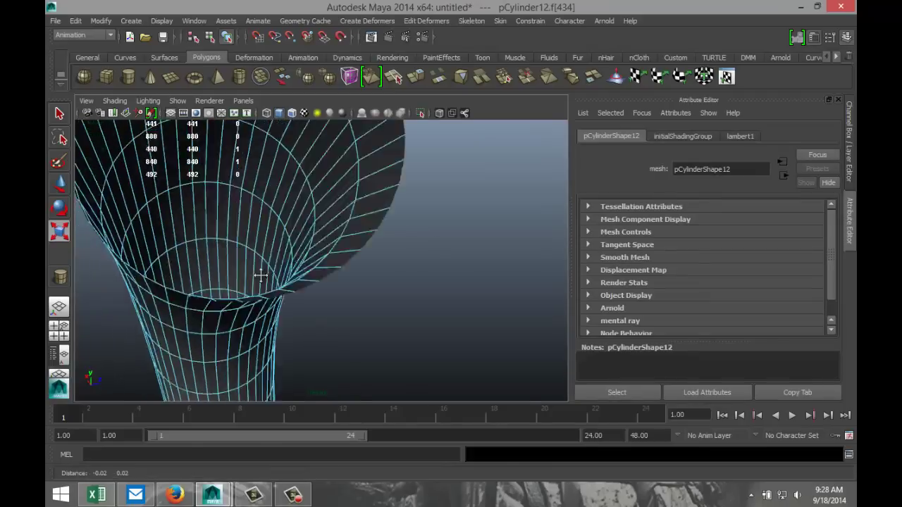
scroll(274, 286, down, 6)
alt+drag(274, 286, 242, 272)
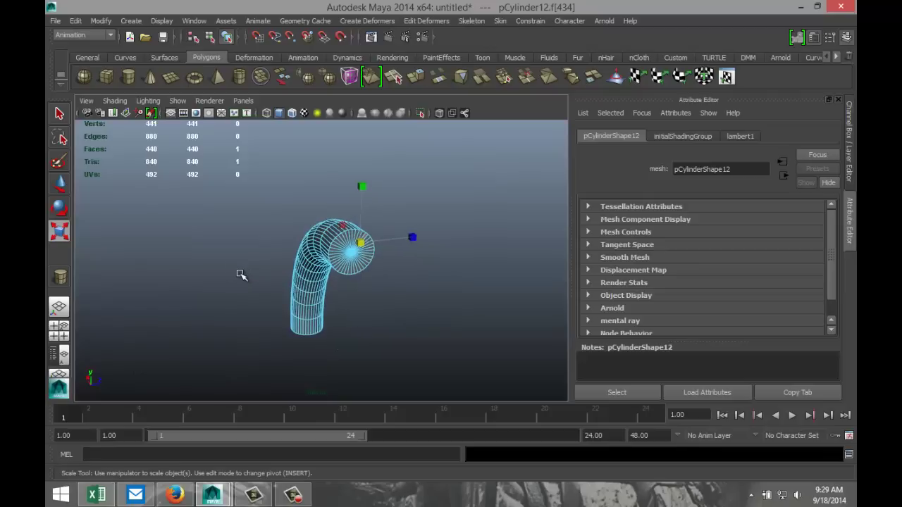
scroll(242, 274, up, 3)
scroll(242, 274, up, 5)
scroll(241, 274, down, 5)
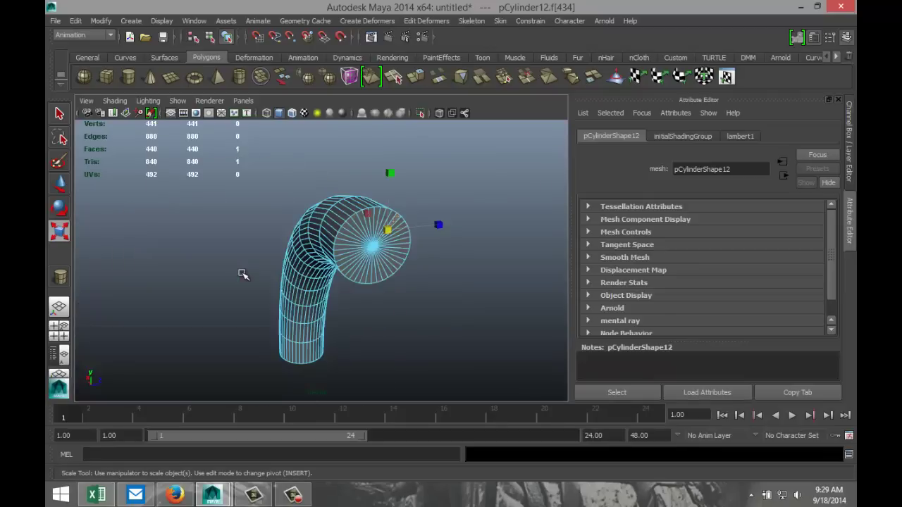
Switch the bent pipe to edge selection and select a single radial edge on its end cap.
right_drag(341, 250, 344, 215)
click(347, 246)
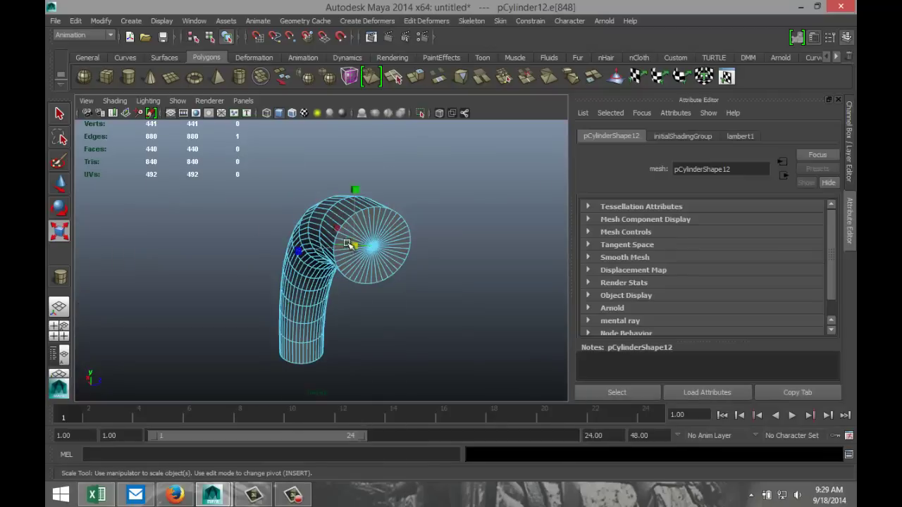
click(349, 240)
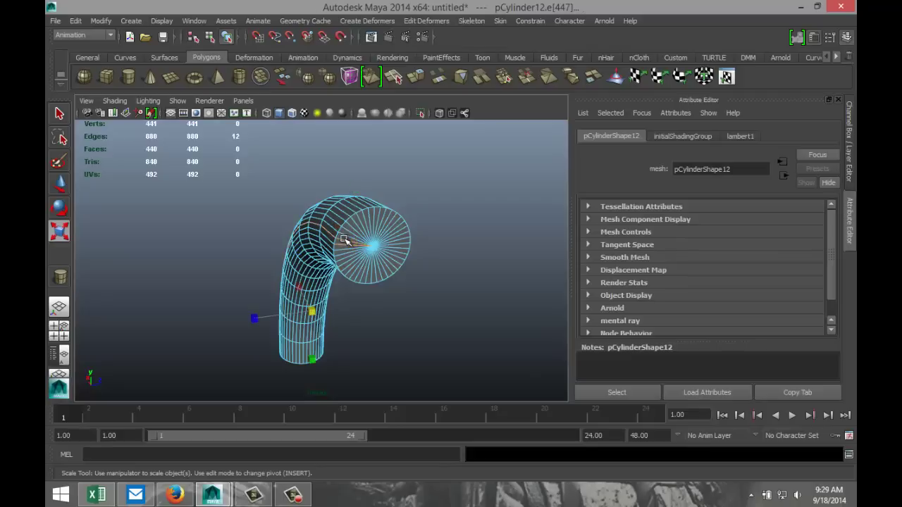
click(442, 282)
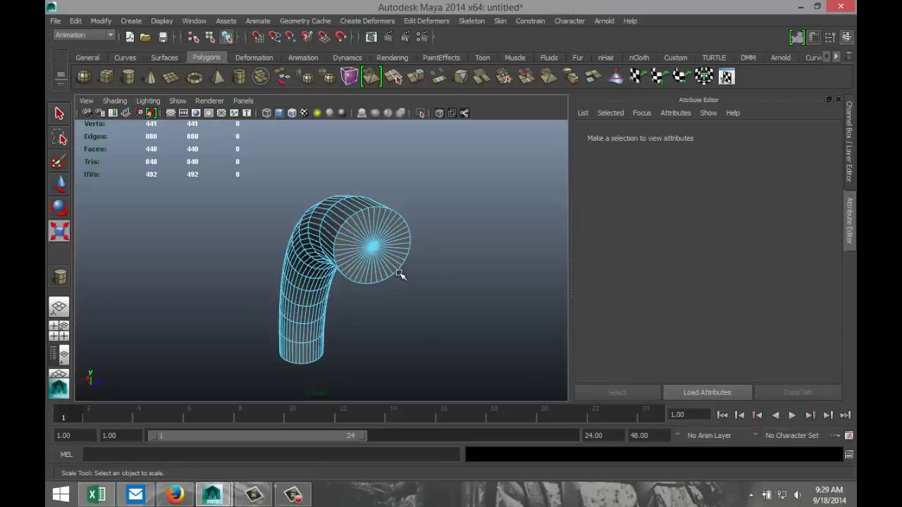
click(357, 263)
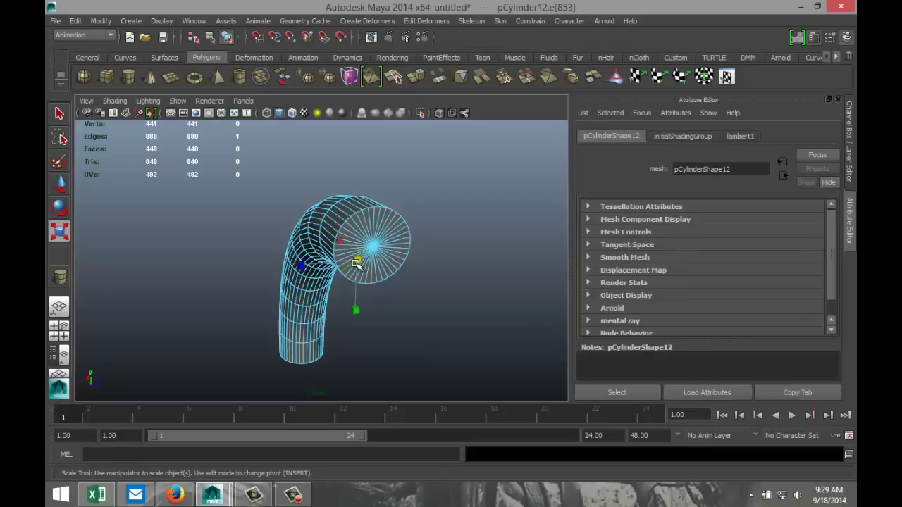
Examine the bent pipe's length and its open lower end from several angles.
key(f)
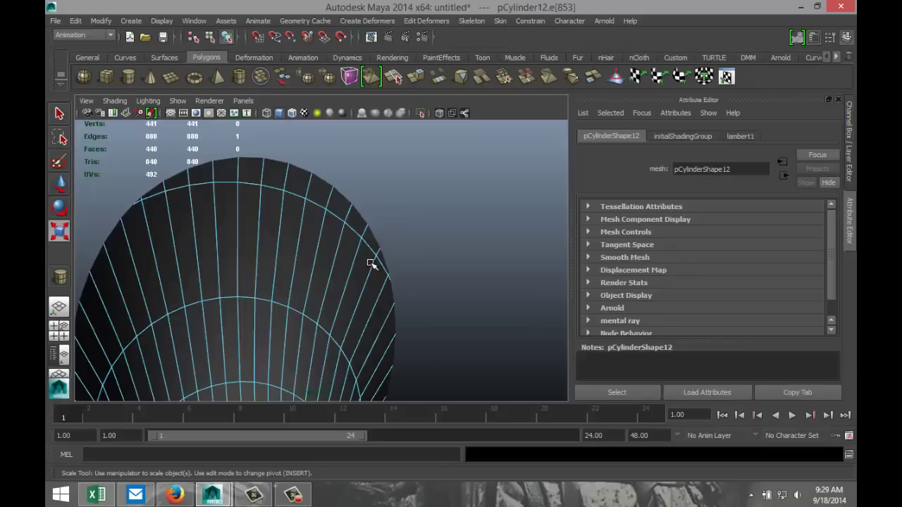
scroll(380, 268, down, 5)
alt+drag(415, 307, 382, 217)
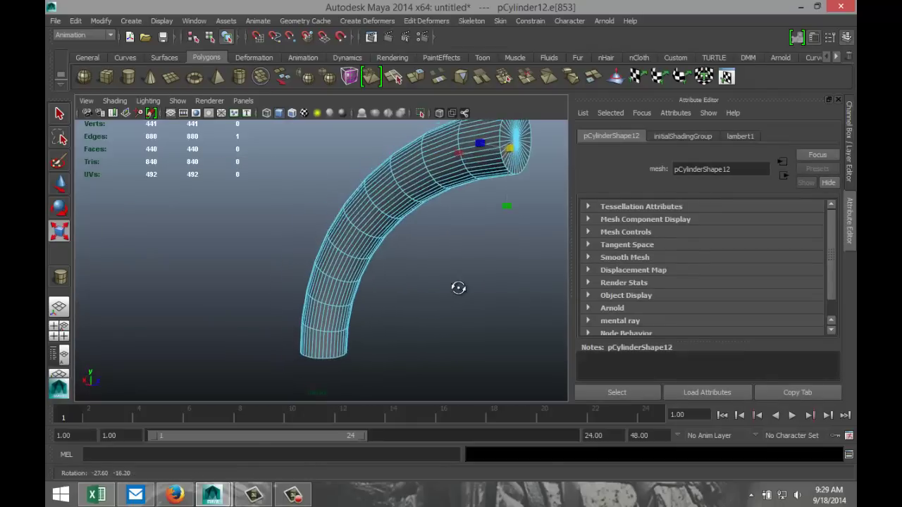
scroll(310, 277, up, 5)
alt+drag(258, 283, 331, 292)
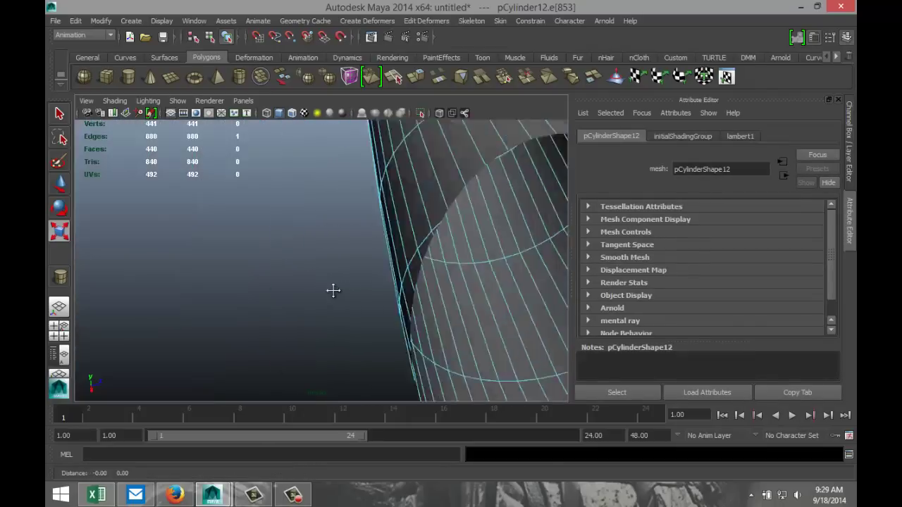
scroll(298, 279, down, 5)
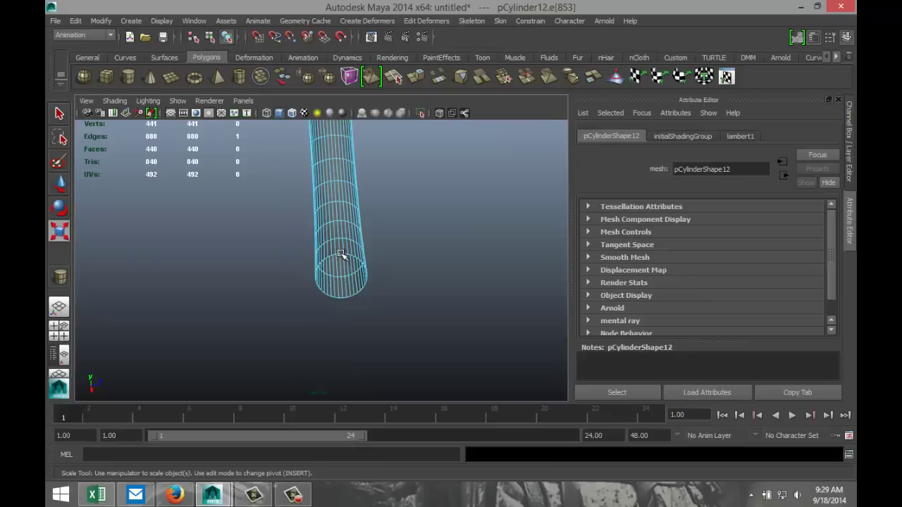
Select the edge loop around the bent pipe's open lower end and flatten it vertically with the Scale tool.
double_click(341, 255)
alt+drag(281, 281, 342, 350)
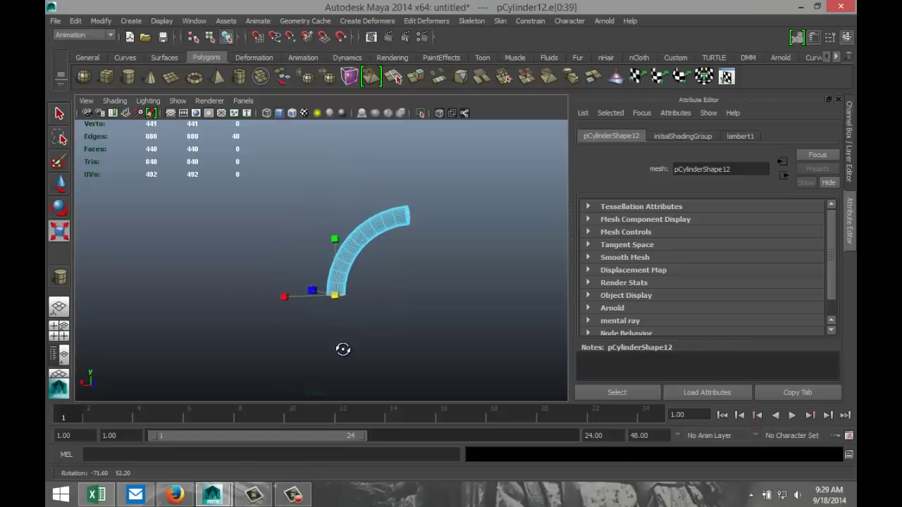
drag(332, 240, 338, 295)
Move the end edge loop straight down to extend the pipe with a long straight section, and return to object selection.
key(w)
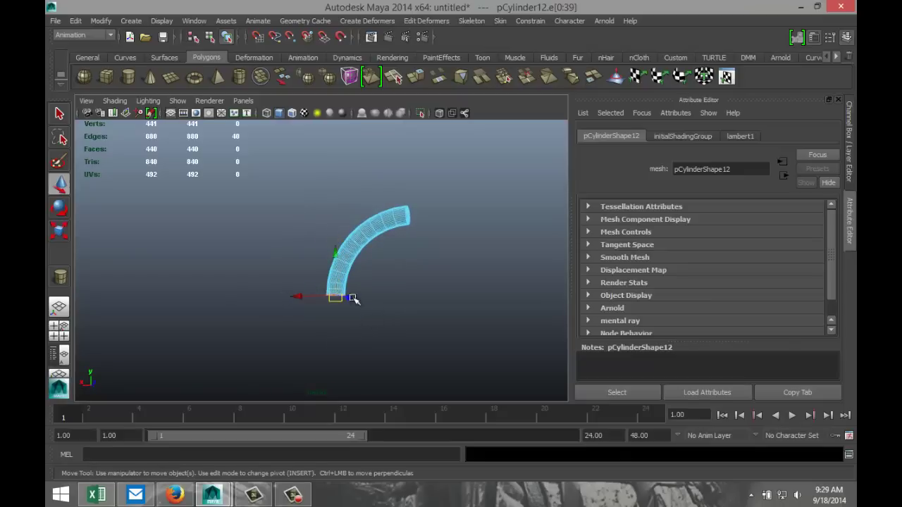
drag(334, 254, 338, 350)
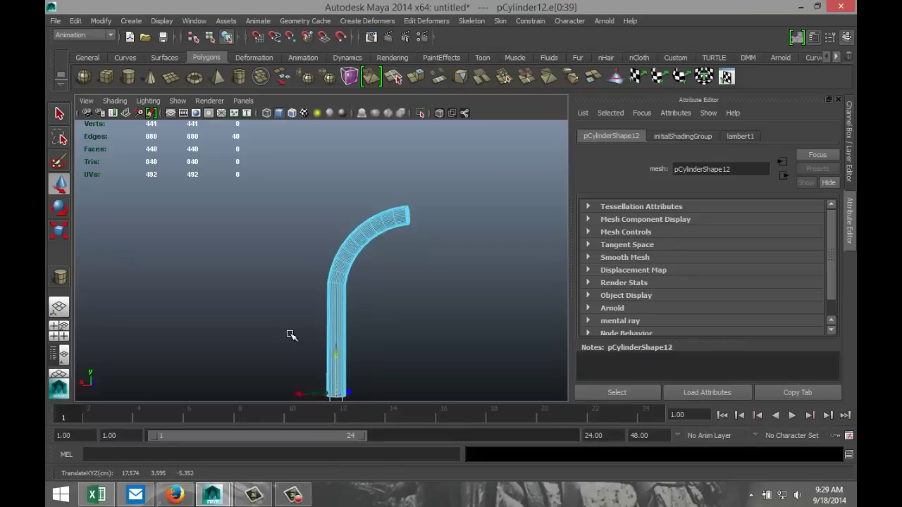
scroll(292, 332, down, 3)
alt+drag(237, 320, 243, 294)
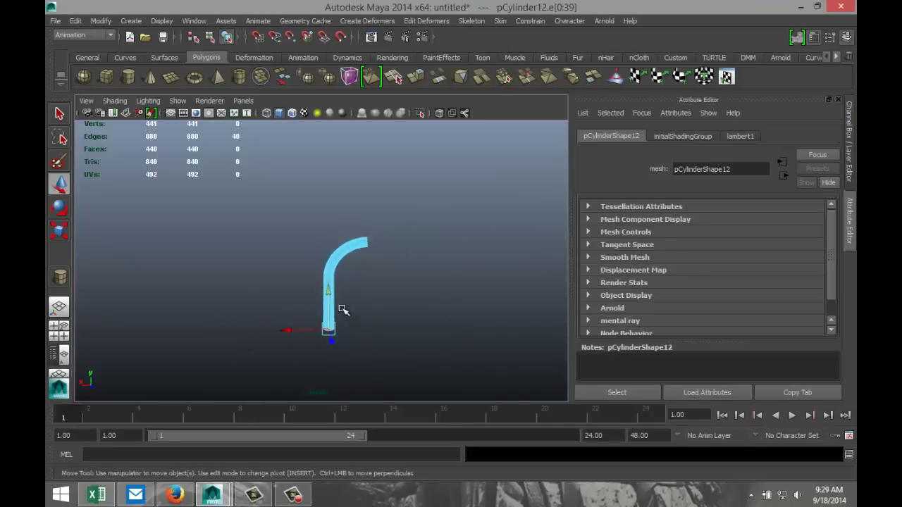
drag(329, 298, 330, 303)
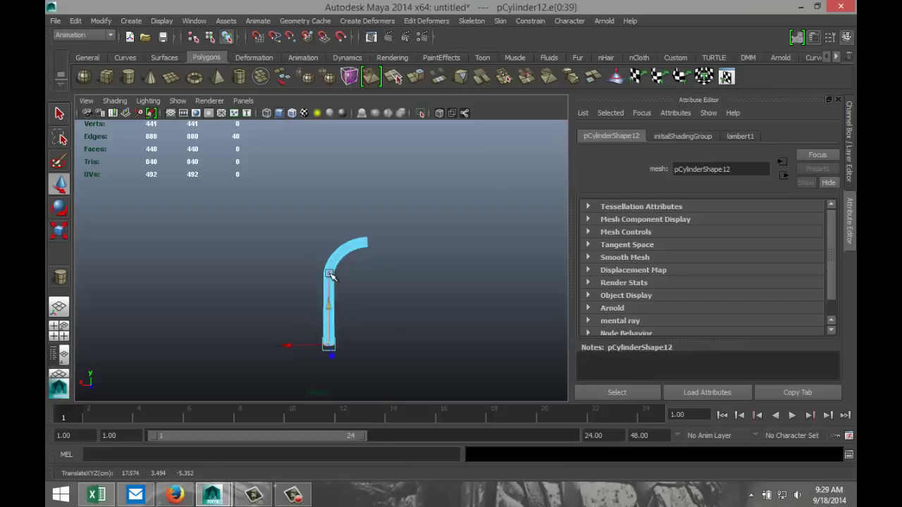
right_drag(330, 275, 376, 218)
click(347, 248)
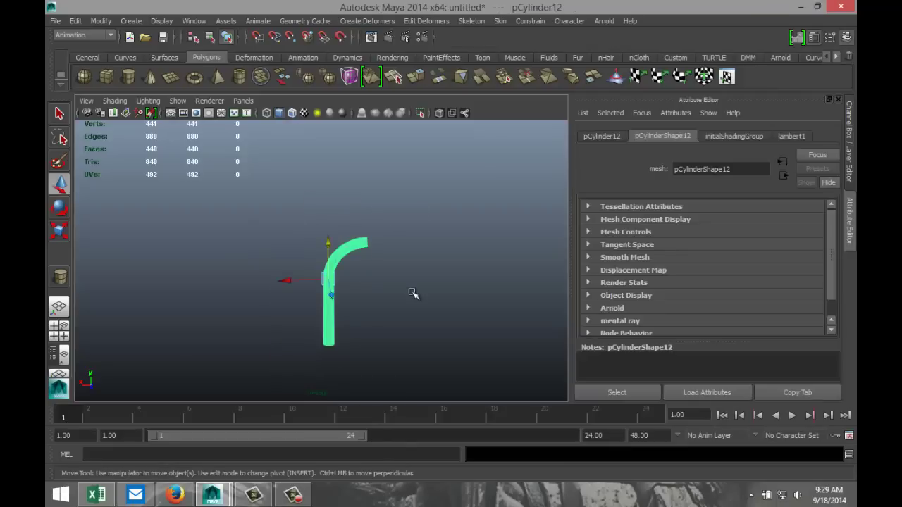
Move the bent pipe along X to about 11.471 near the frame and set its Z rotation to -90 degrees.
scroll(412, 293, down, 5)
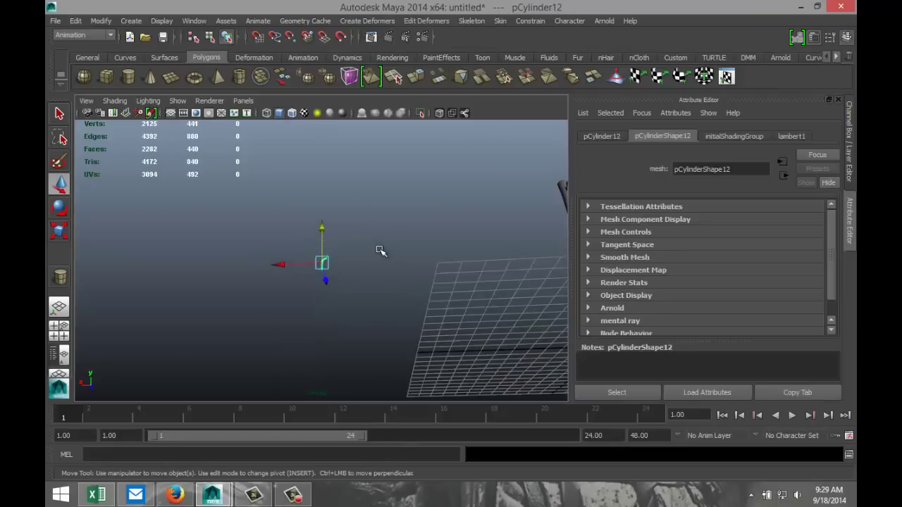
alt+drag(380, 251, 350, 263)
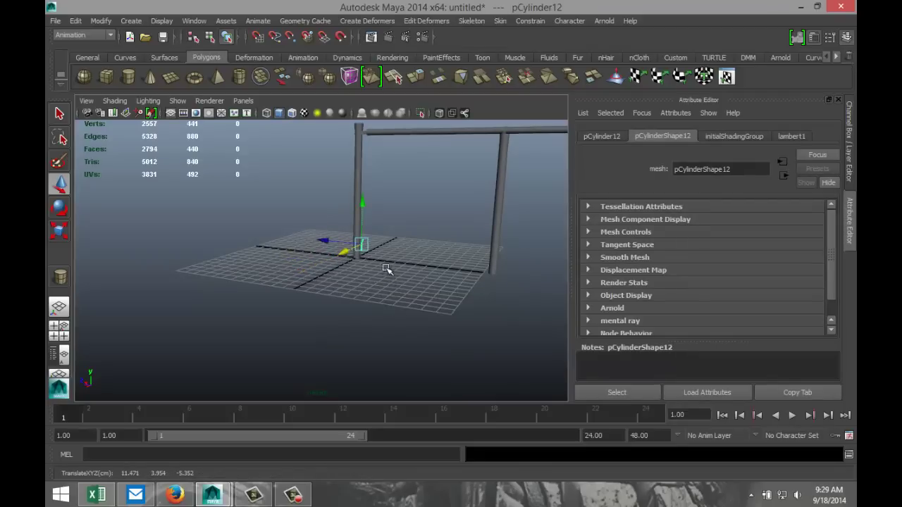
key(e)
drag(340, 215, 356, 305)
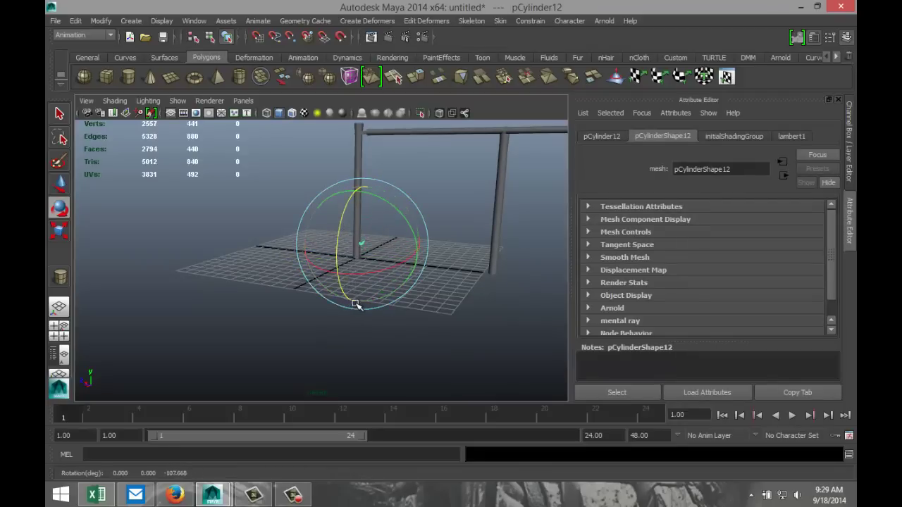
click(598, 135)
click(808, 240)
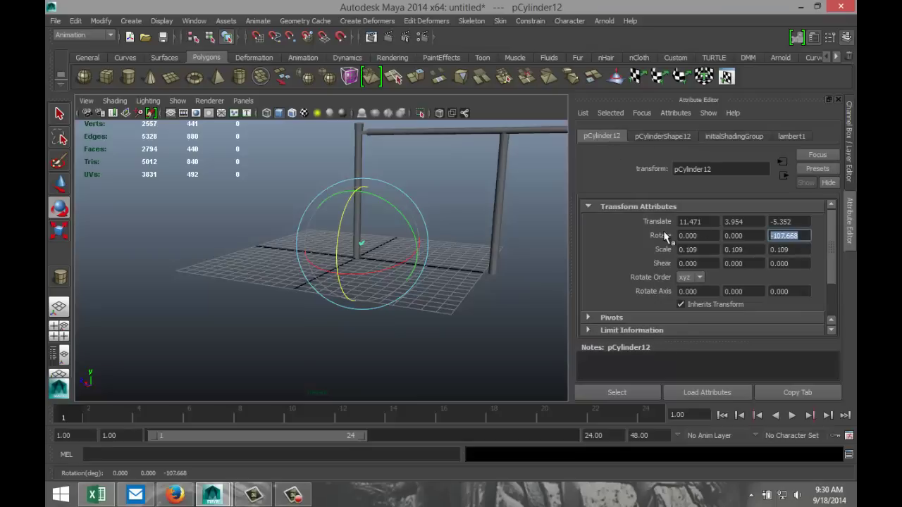
text(-90)
key(Return)
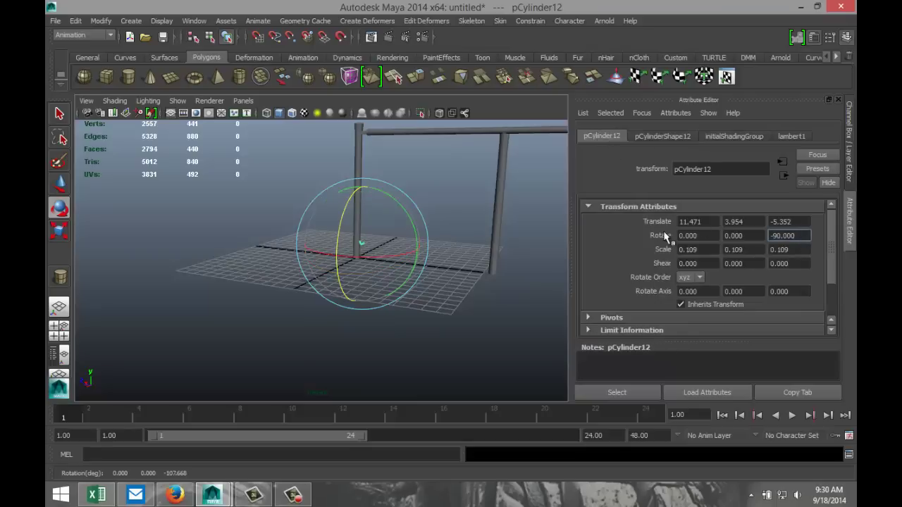
Duplicate the bent pipe and set the copy's X rotation to -180 degrees.
click(362, 257)
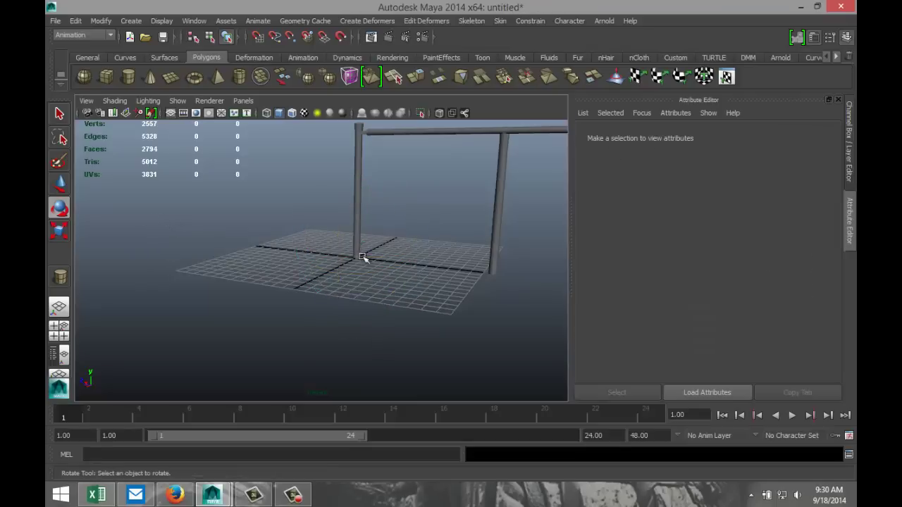
click(364, 246)
scroll(385, 298, up, 5)
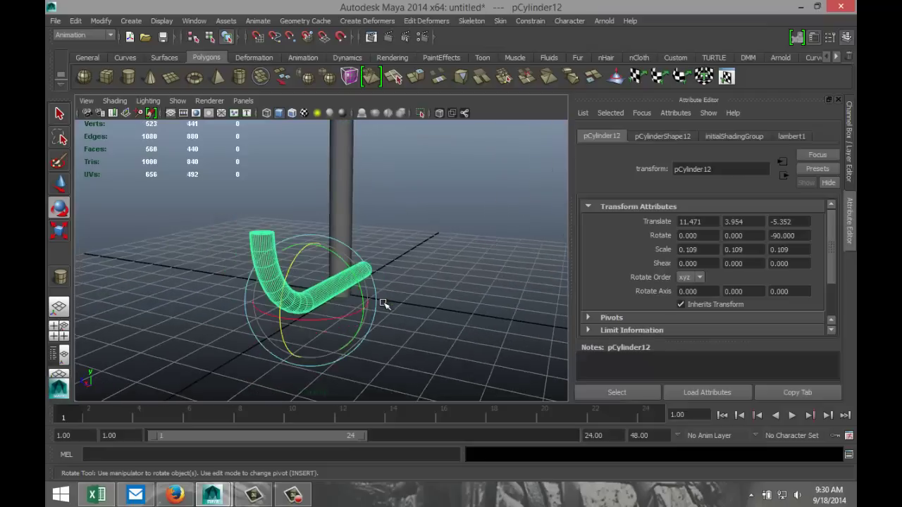
scroll(385, 304, down, 2)
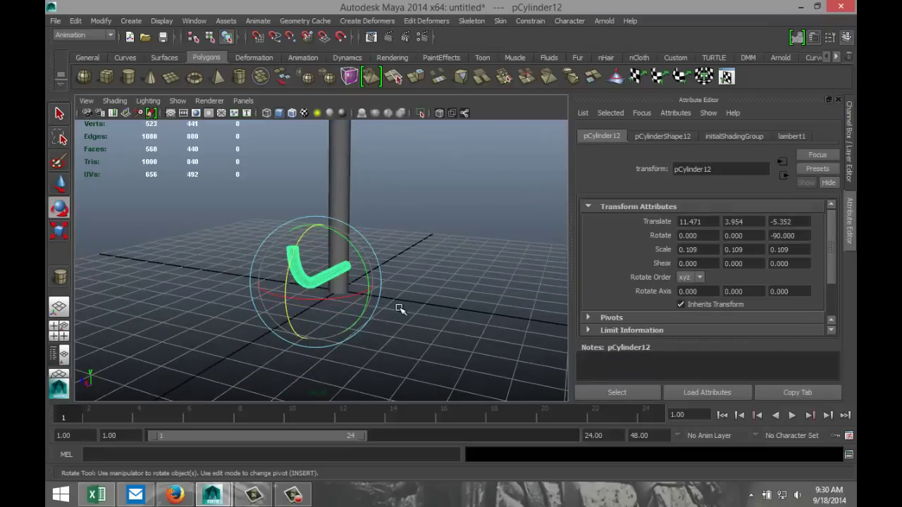
alt+drag(400, 309, 341, 324)
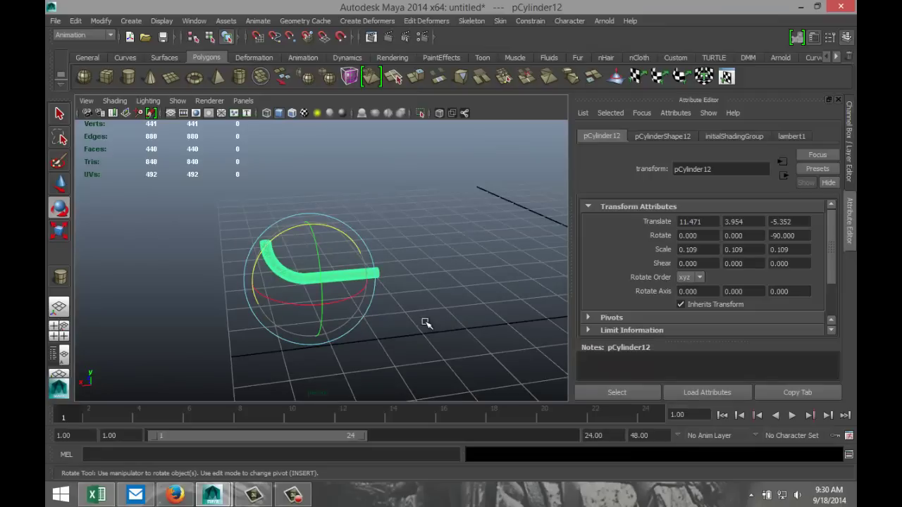
key(ctrl+d)
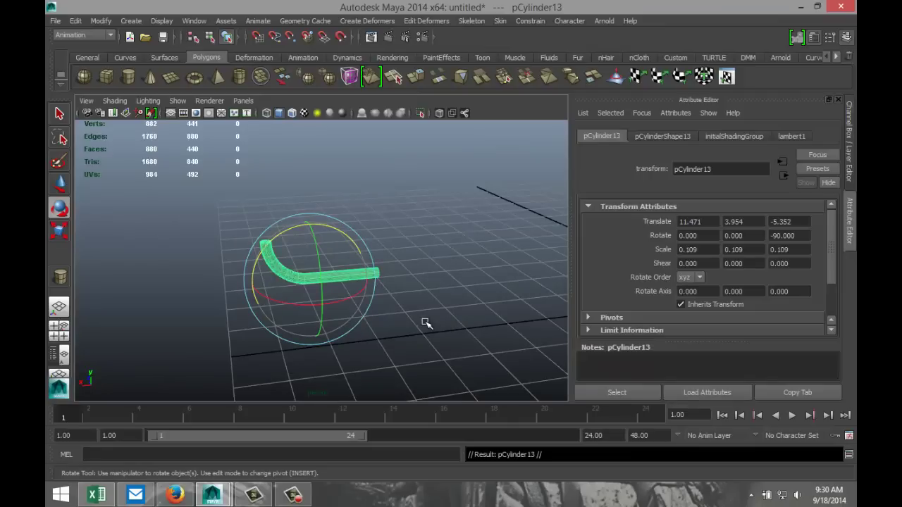
drag(281, 307, 510, 320)
double_click(708, 235)
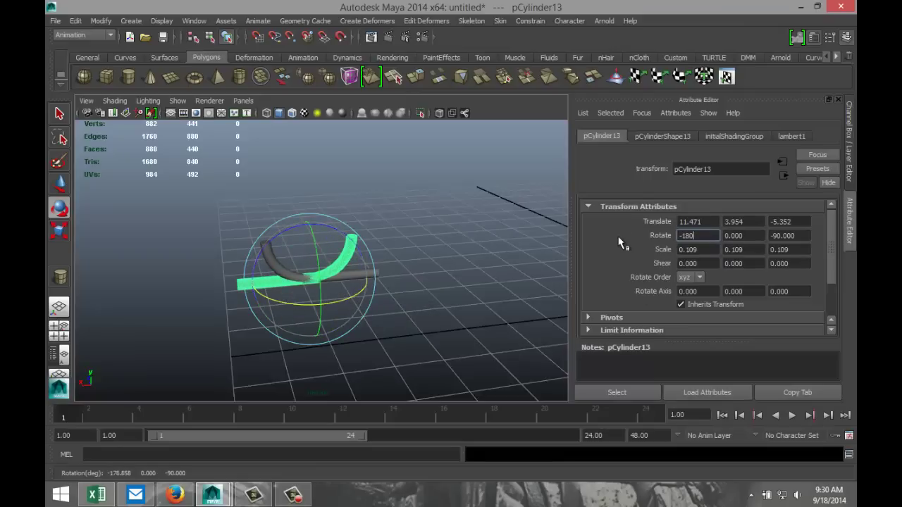
key(Return)
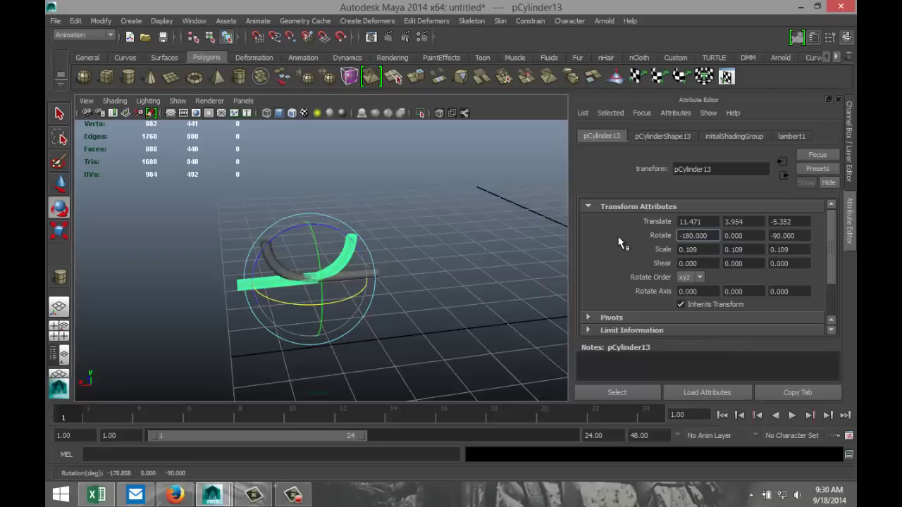
click(418, 303)
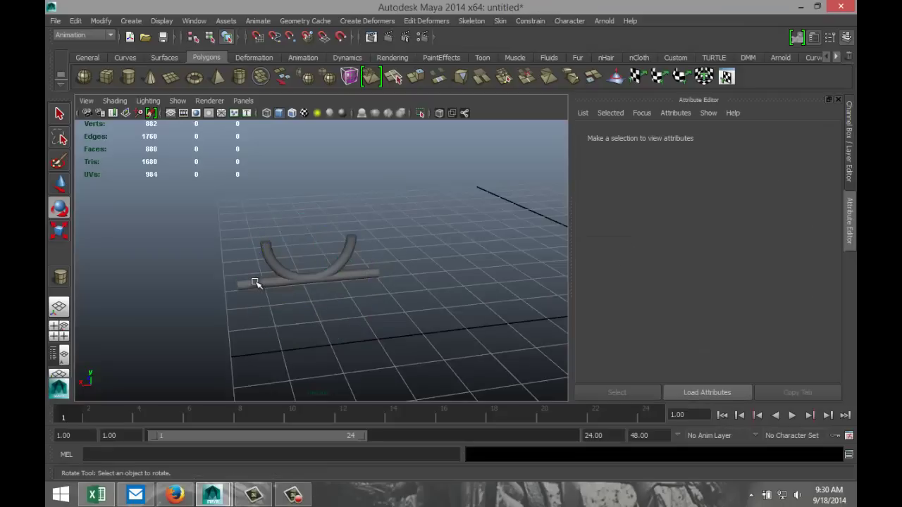
Move the copied pipe along X to about 10.556 so its straight end meets the original pipe's straight end.
click(255, 282)
key(w)
middle_drag(267, 283, 406, 283)
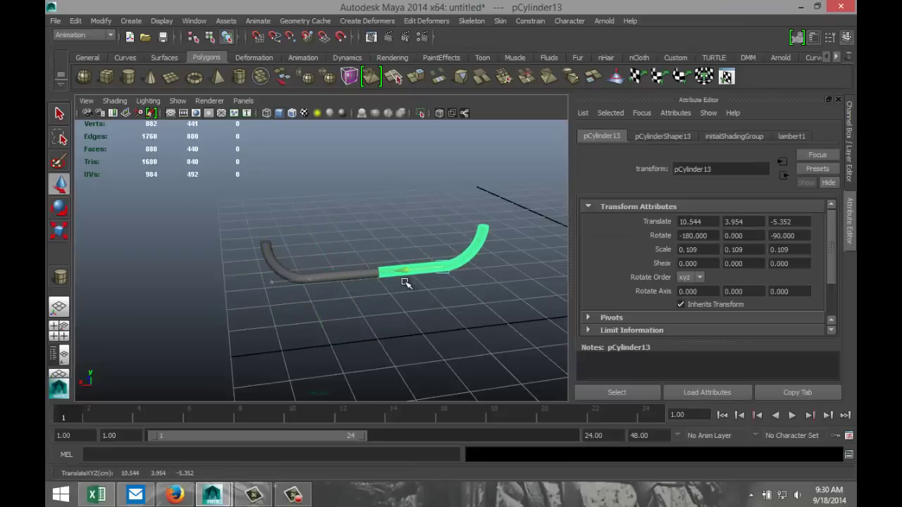
scroll(382, 307, up, 5)
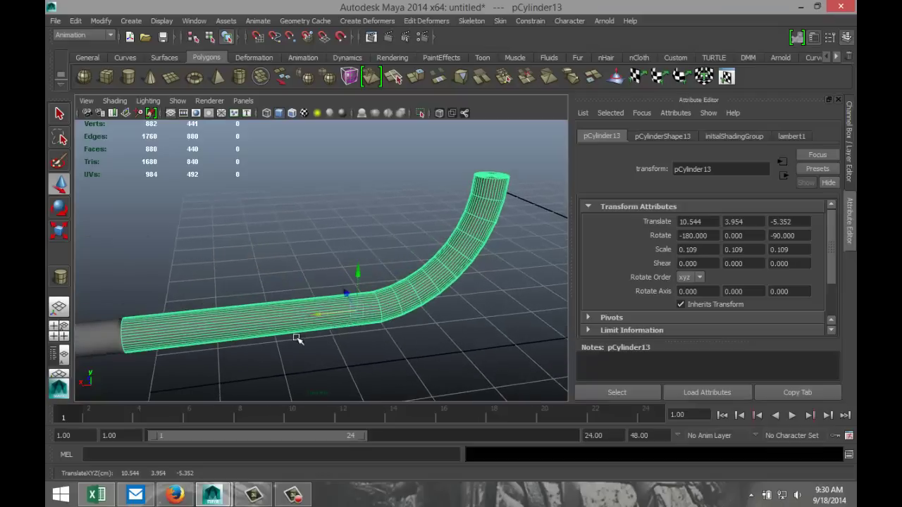
alt+drag(223, 265, 245, 248)
alt+middle_drag(203, 256, 274, 256)
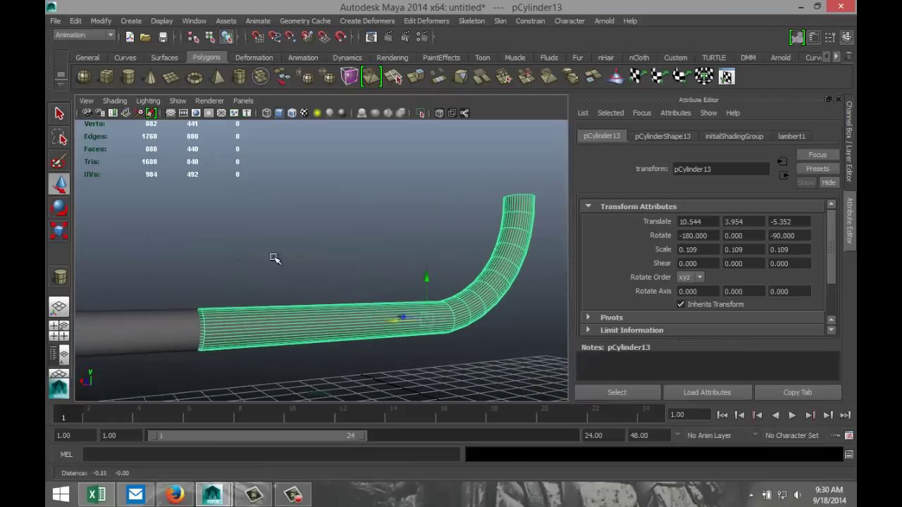
middle_drag(395, 324, 392, 325)
scroll(336, 321, down, 3)
alt+drag(336, 321, 255, 334)
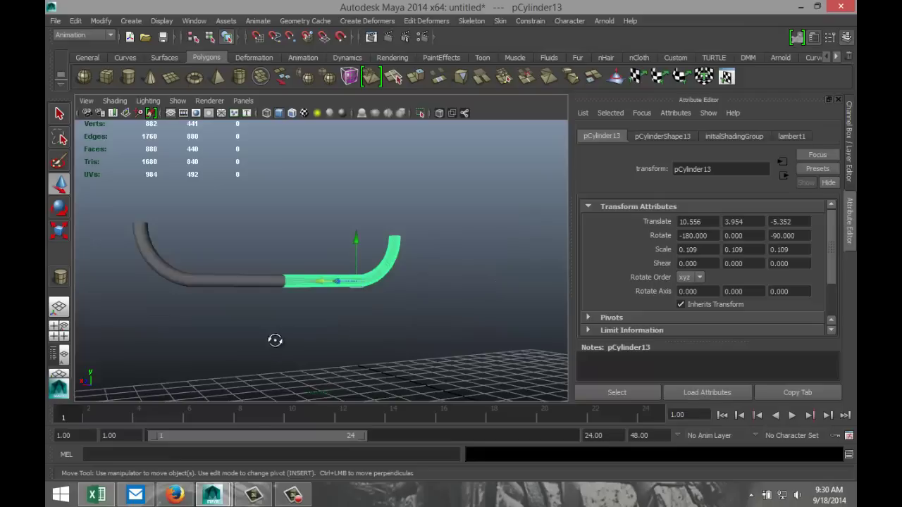
Switch to the Polygons menu set and combine the two bent pipes into one mesh.
shift+click(248, 299)
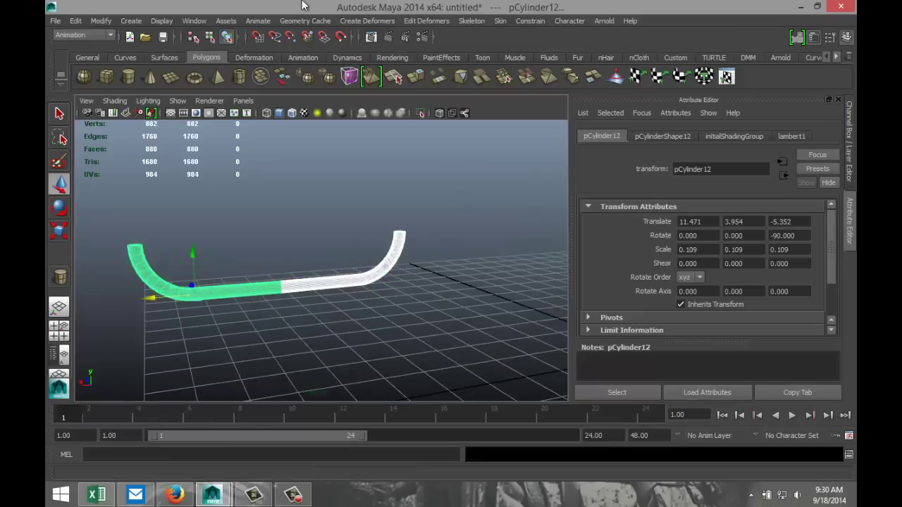
click(84, 35)
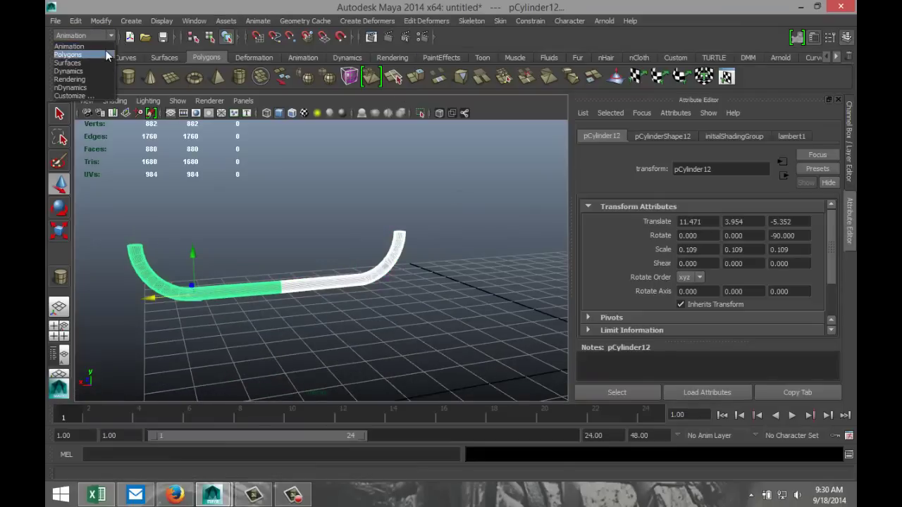
click(101, 54)
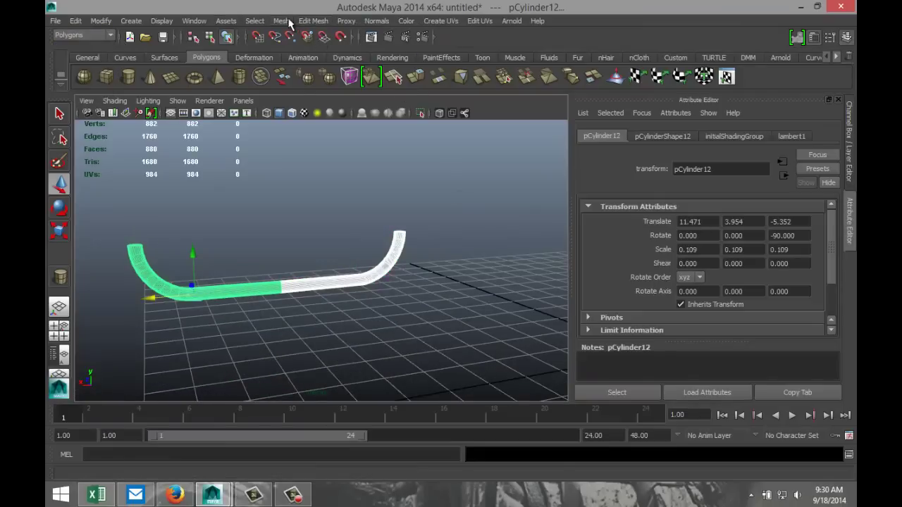
click(280, 20)
click(302, 32)
scroll(430, 277, down, 3)
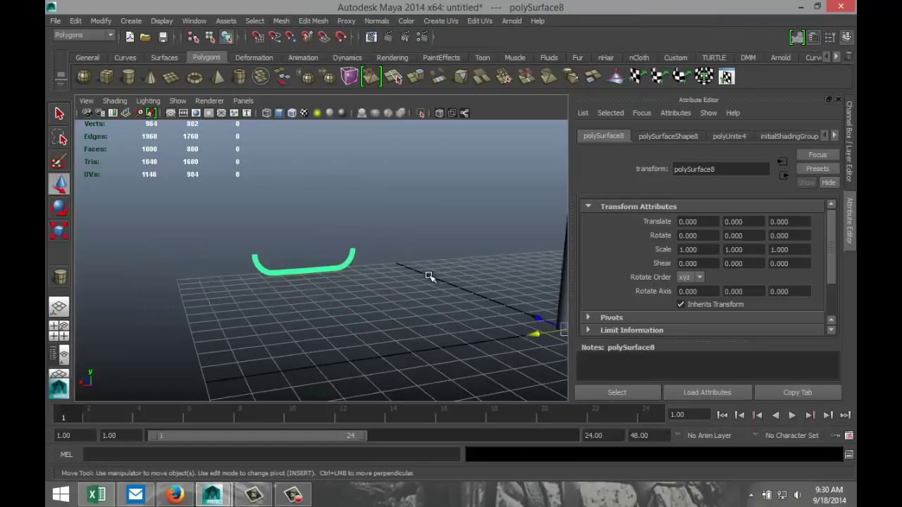
scroll(429, 277, up, 3)
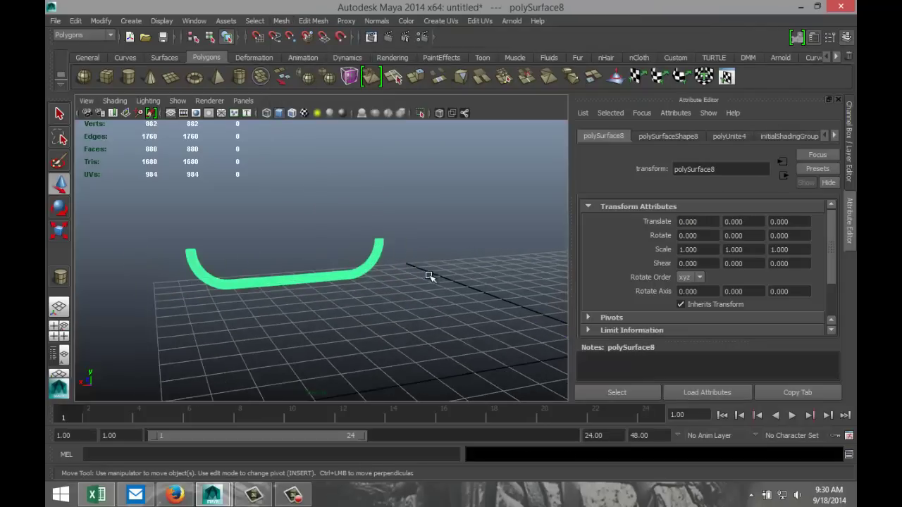
Duplicate the combined U-shaped pipe and center the copy's pivot.
key(ctrl+d)
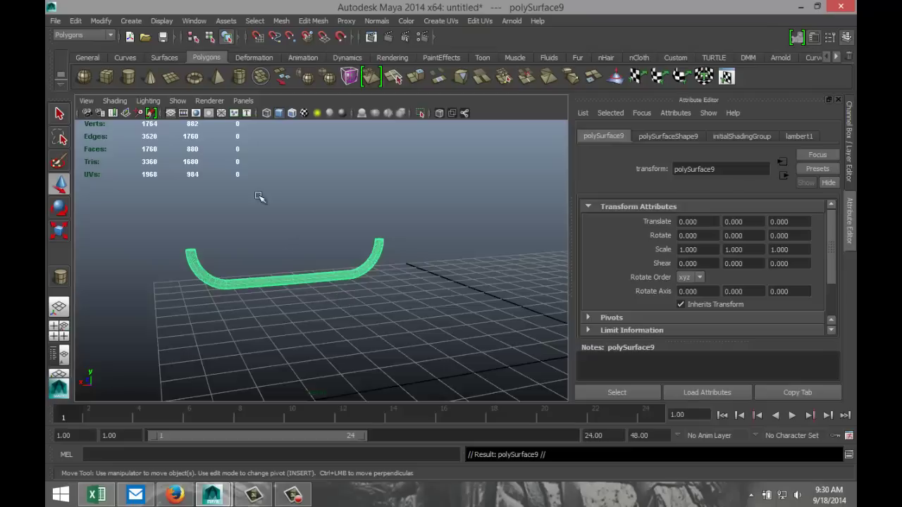
click(101, 20)
click(132, 142)
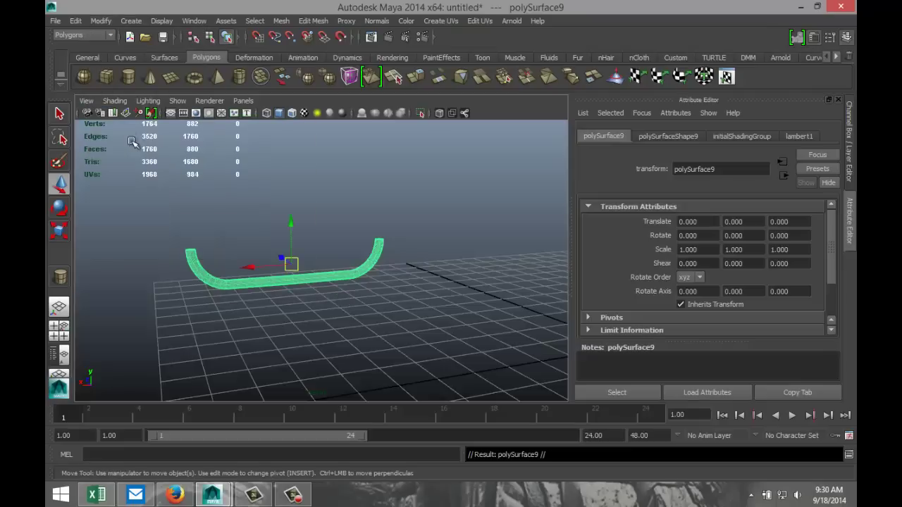
Raise the copied U-shaped pipe to about 0.465 in Y and set its X rotation to -180 degrees.
drag(291, 224, 307, 212)
key(e)
drag(302, 151, 303, 218)
drag(713, 235, 610, 243)
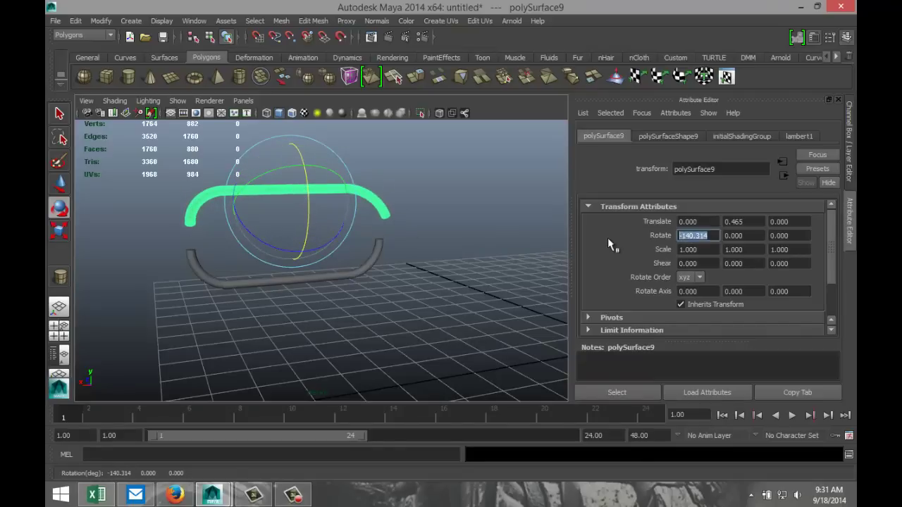
text(-180)
key(Return)
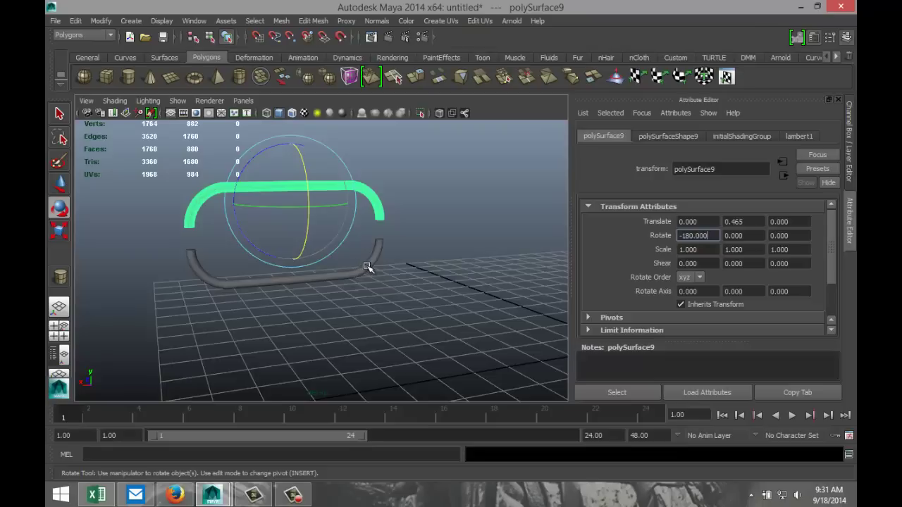
Lower the flipped copy to about 0.298 in Y so its ends meet the lower half, and show the four-view layout.
click(452, 261)
click(368, 200)
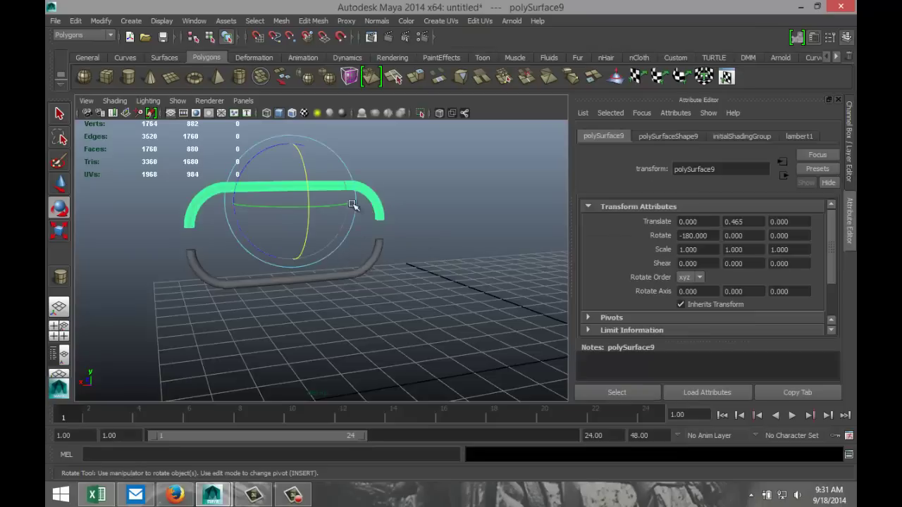
key(w)
drag(293, 160, 299, 182)
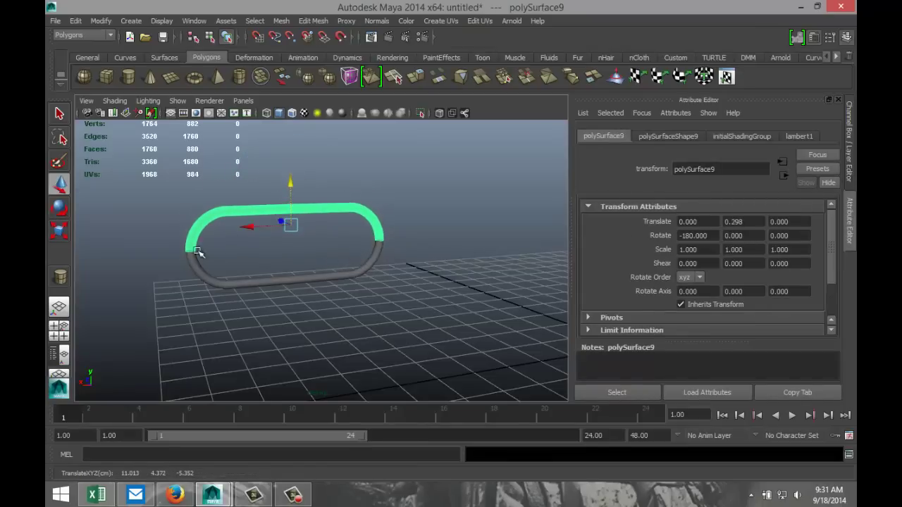
click(58, 328)
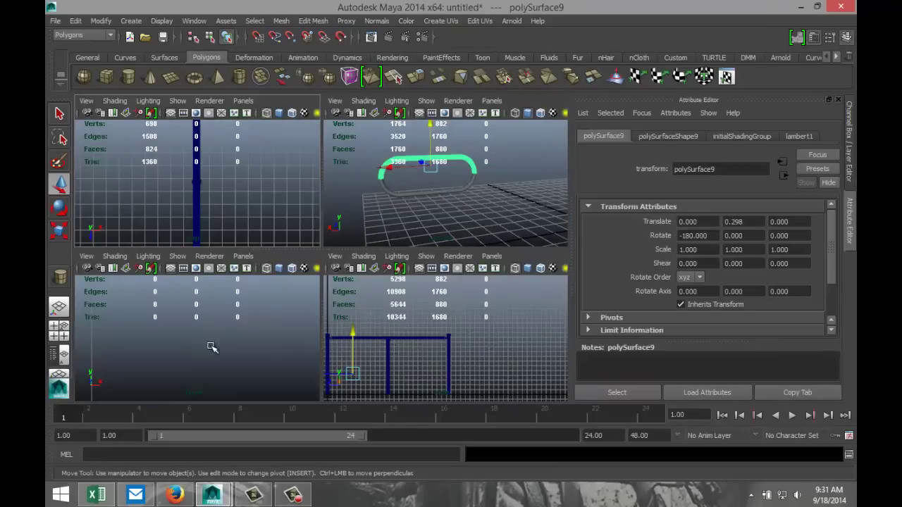
In the front view, relocate the upper U-shaped pipe's pivot to the end where it meets the lower half.
key(space)
key(f)
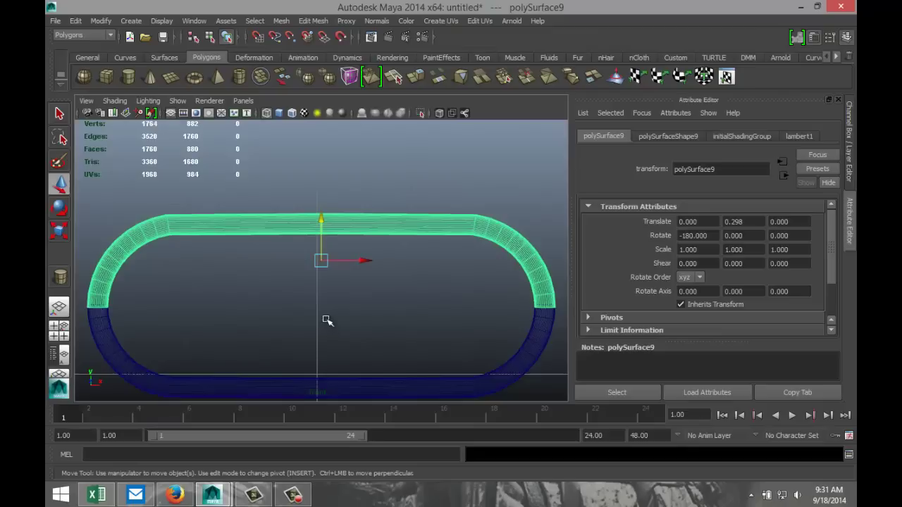
key(Insert)
mouse_move(320, 261)
mouse_down()
mouse_move(274, 287)
mouse_move(96, 310)
mouse_up()
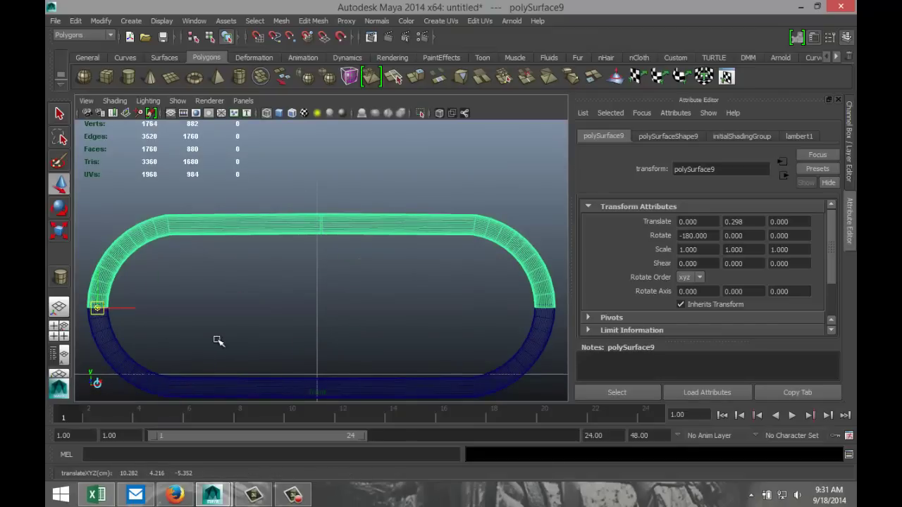
scroll(232, 341, down, 5)
click(59, 331)
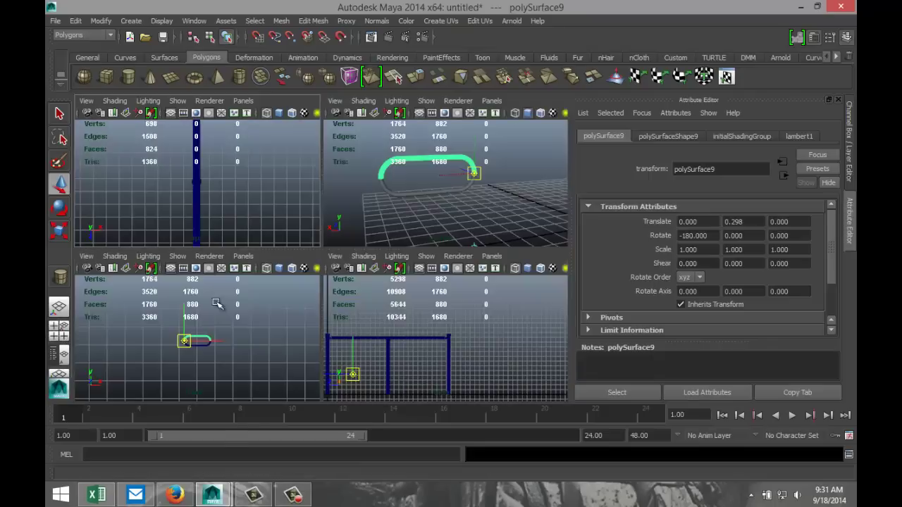
Swing the upper U-shaped pipe sideways about its relocated pivot and set its Y rotation to 90 degrees.
key(space)
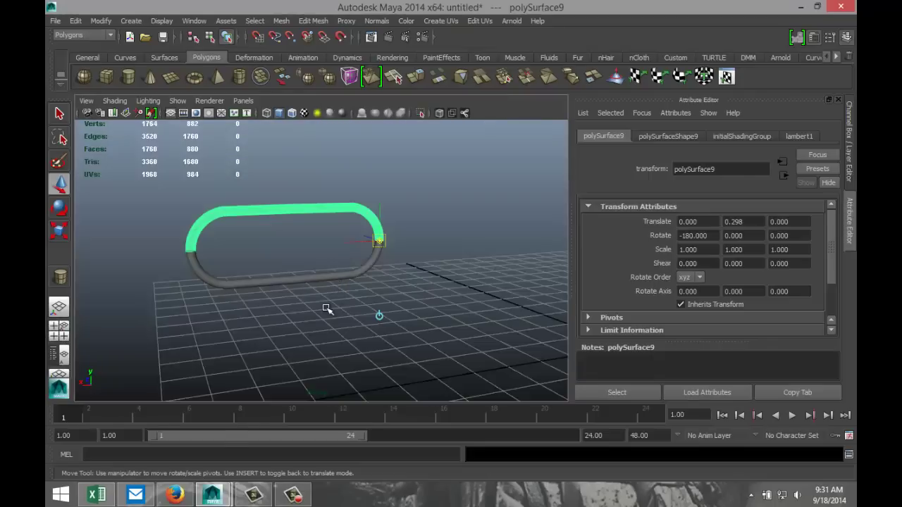
key(e)
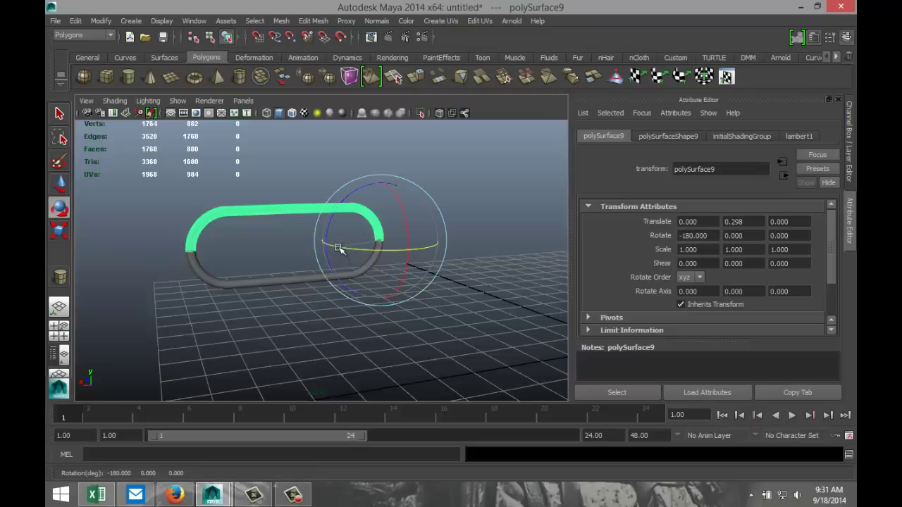
drag(342, 248, 420, 265)
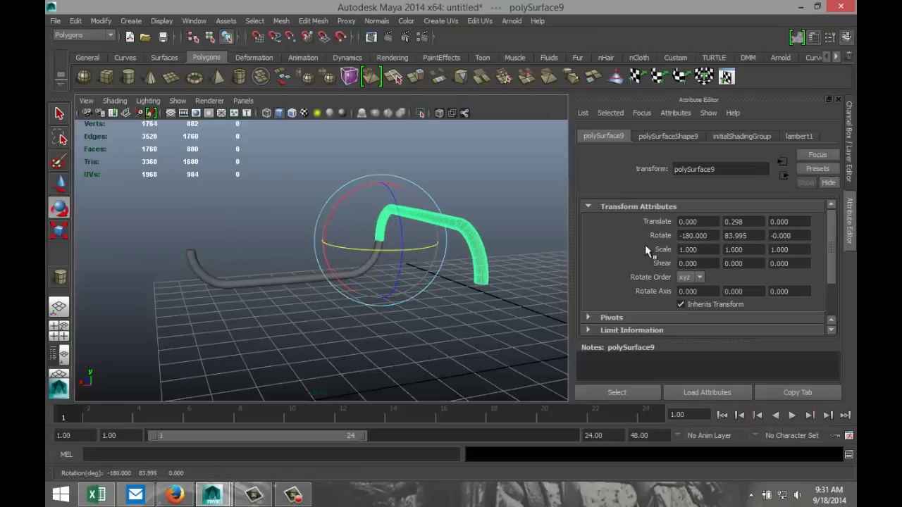
double_click(761, 236)
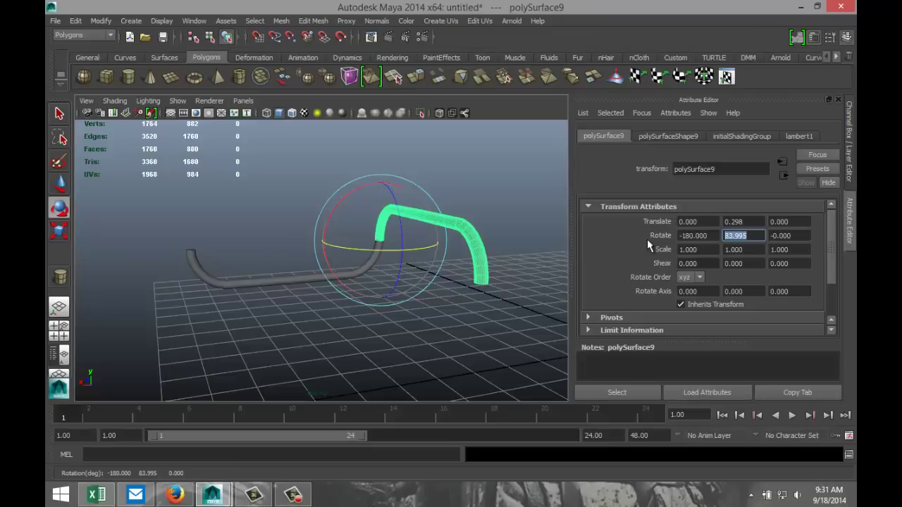
text(90)
key(Return)
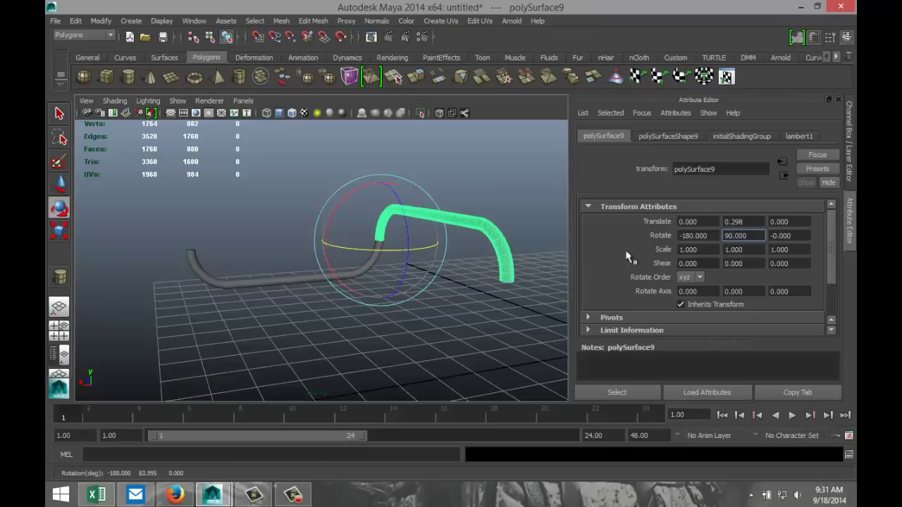
Duplicate the rotated pipe and move the copy to about 1.462 in X so it meets the lower pipe's other end.
scroll(467, 268, up, 5)
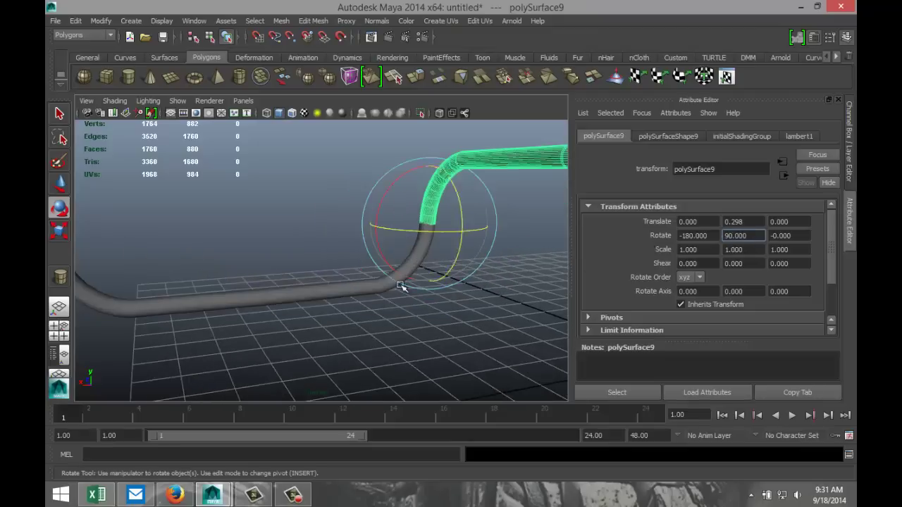
alt+drag(401, 286, 469, 282)
alt+middle_drag(266, 294, 382, 342)
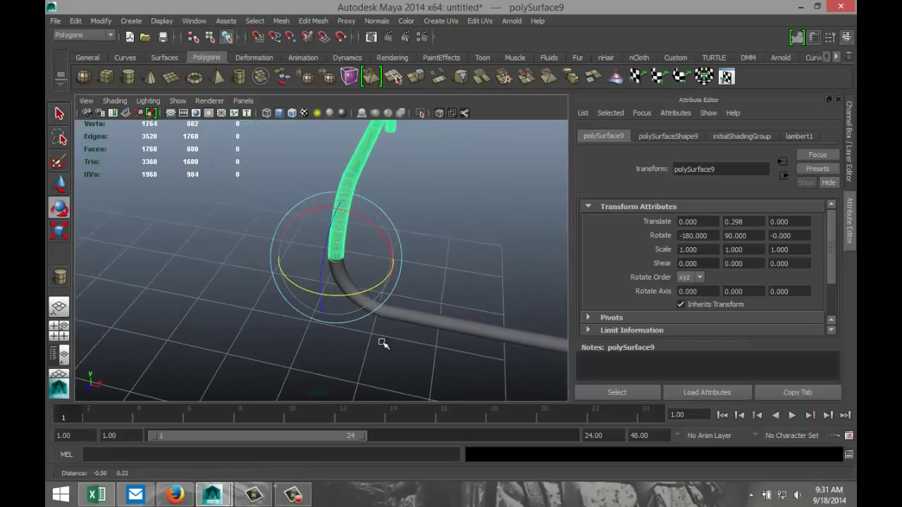
alt+drag(421, 342, 368, 328)
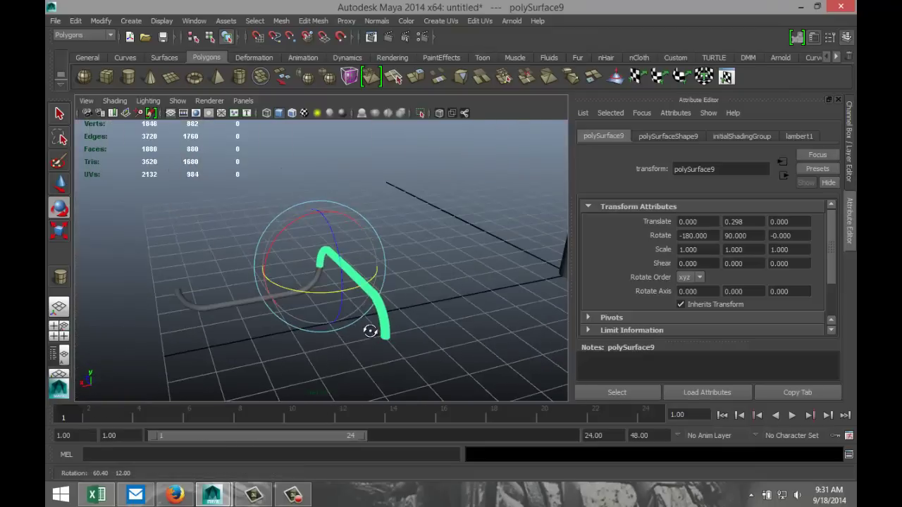
key(ctrl+d)
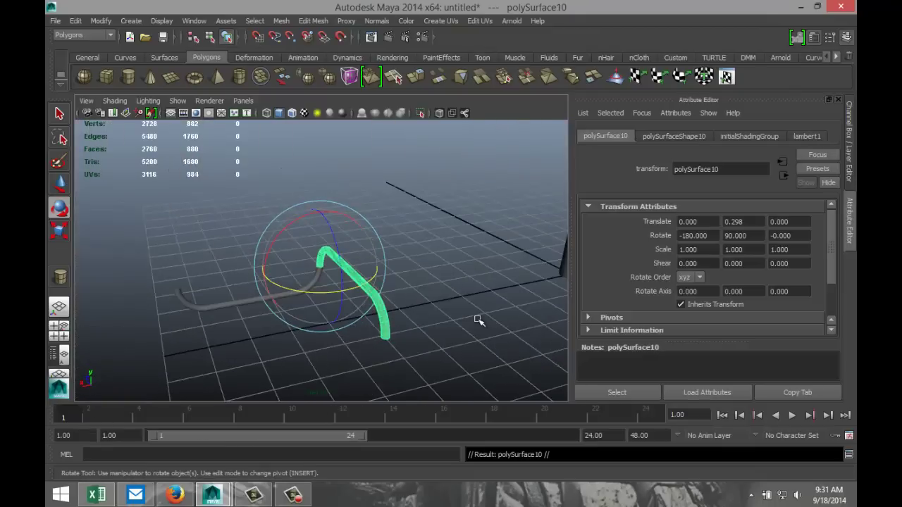
key(w)
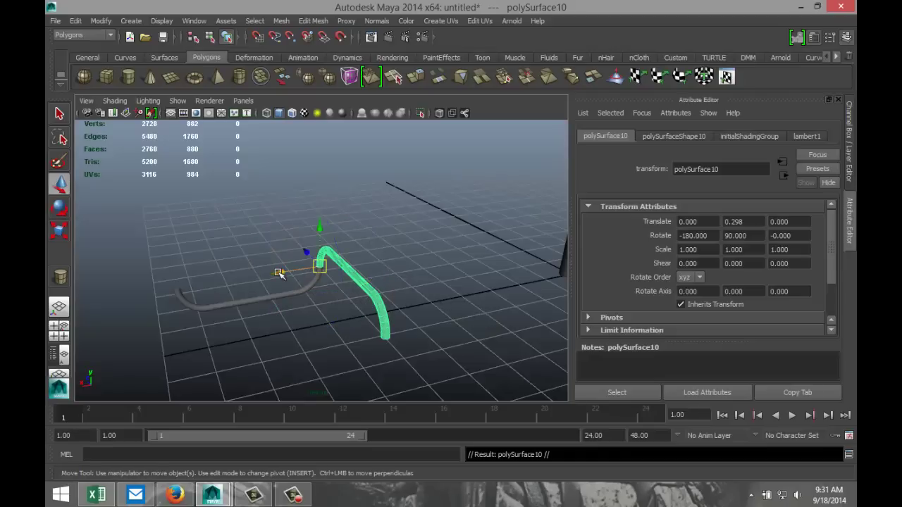
drag(282, 267, 218, 317)
alt+right_drag(218, 317, 264, 293)
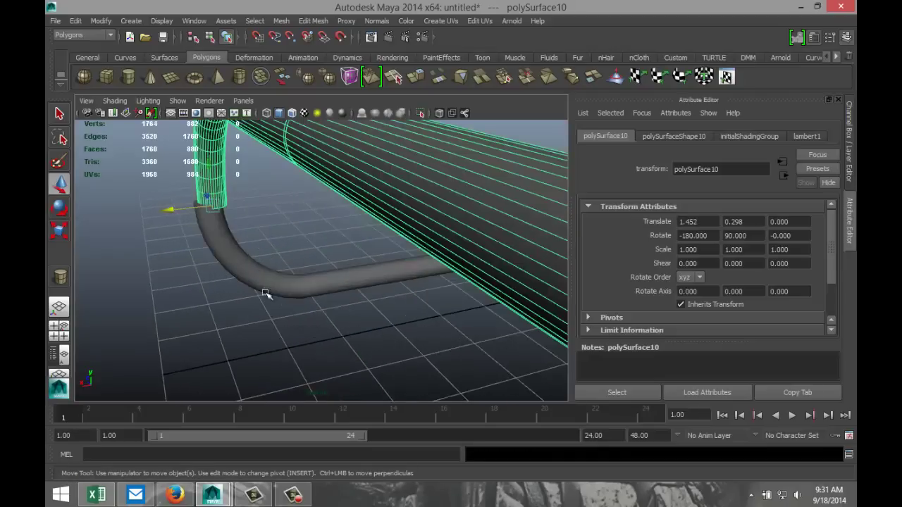
drag(169, 211, 165, 211)
scroll(201, 258, down, 6)
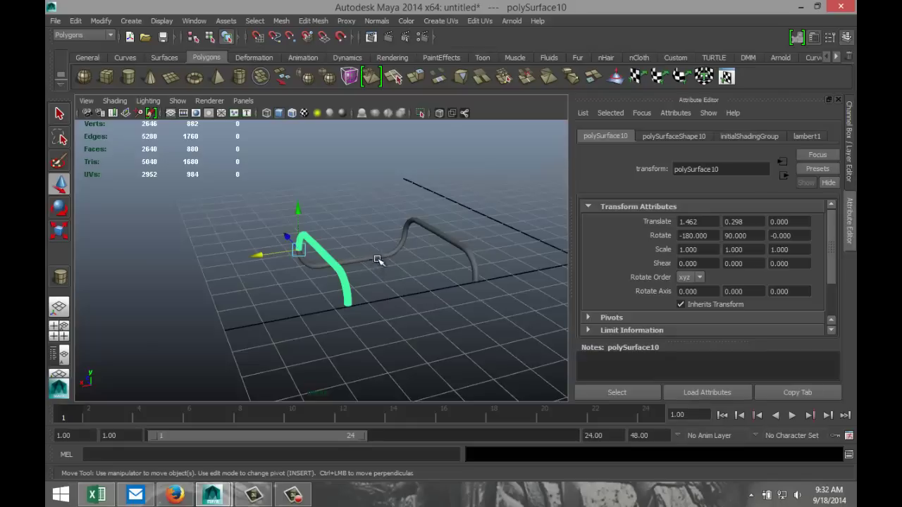
Duplicate the lower U-shaped pipe that joins the two side pipes and center the copy's pivot.
click(378, 260)
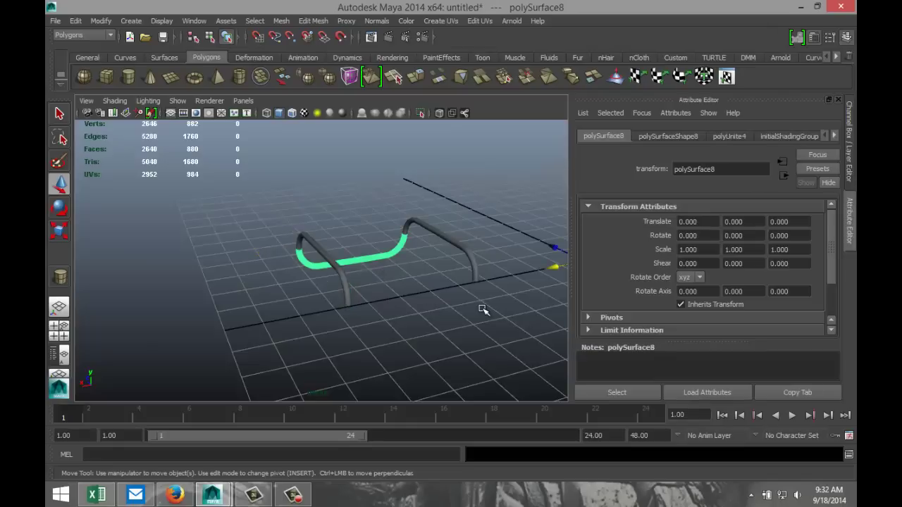
key(ctrl+d)
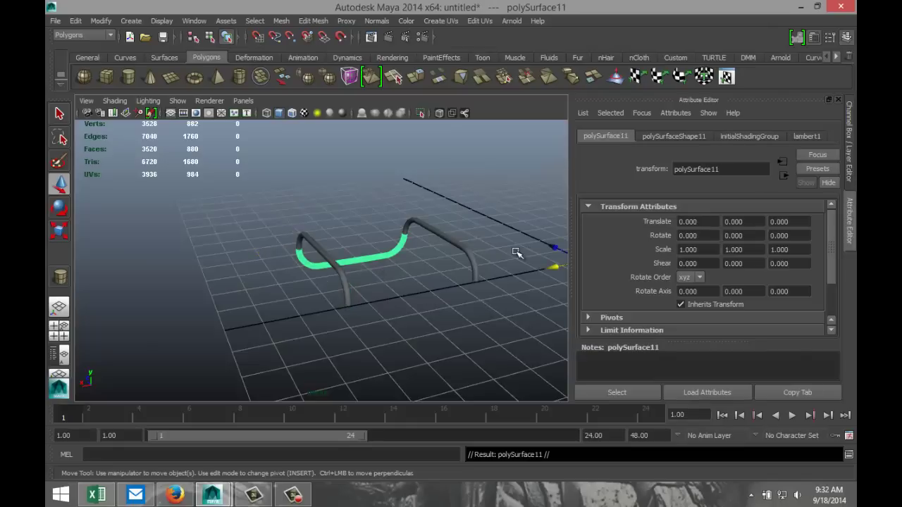
click(101, 21)
mouse_move(141, 117)
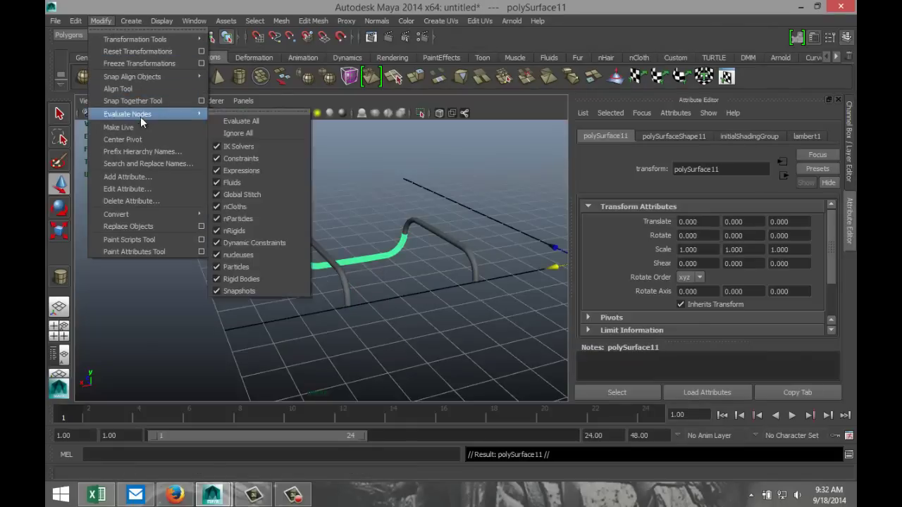
click(143, 137)
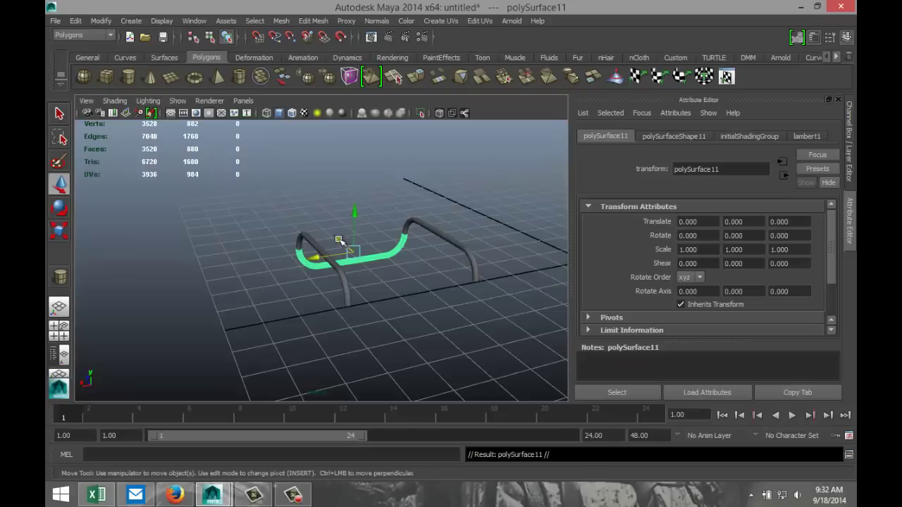
Move the copied lower pipe to about -1.463 in Z so it joins the open ends of both side pipes.
drag(338, 240, 381, 295)
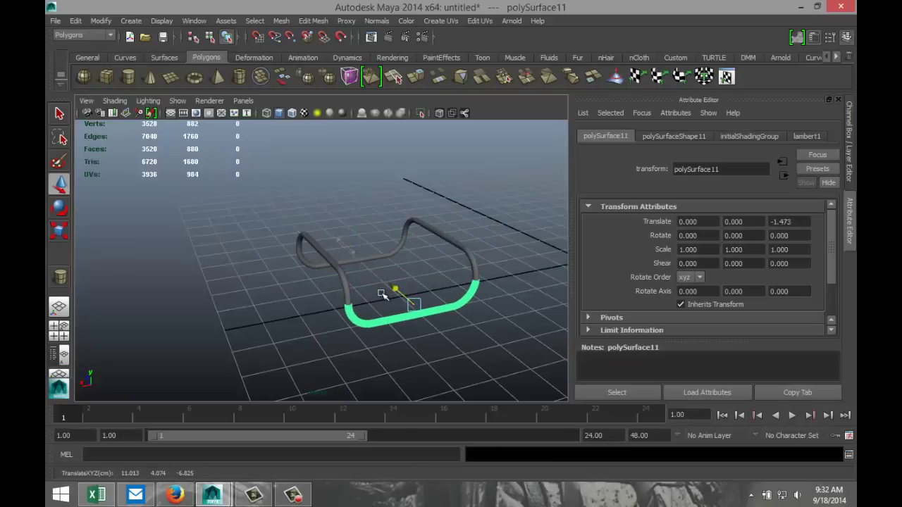
key(f)
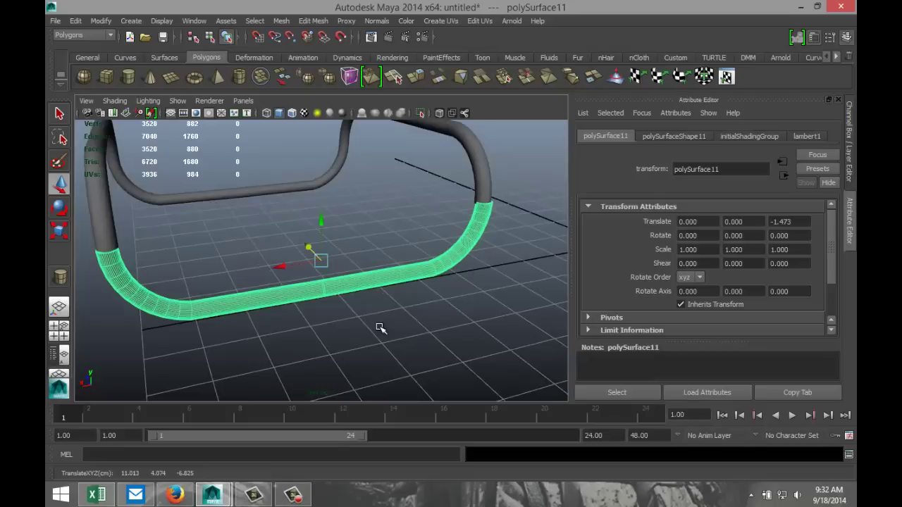
alt+drag(302, 336, 279, 256)
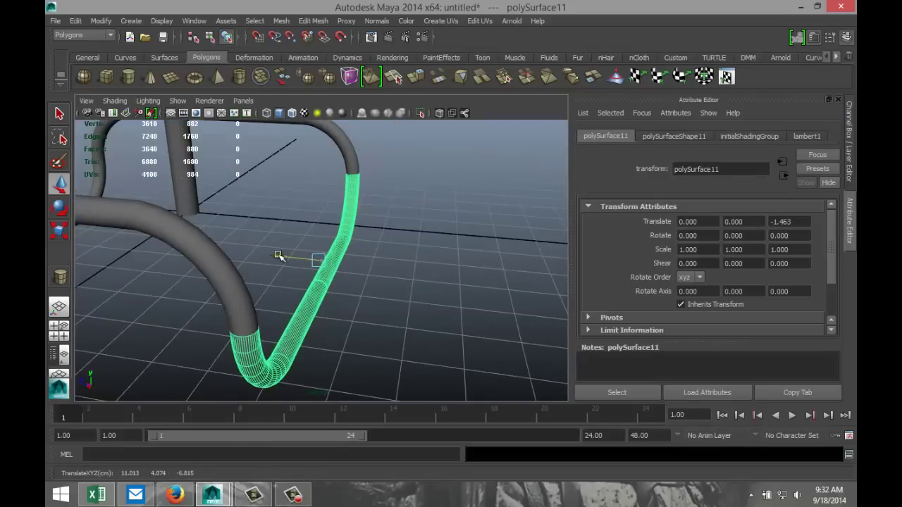
Select all four U-shaped pipes of the loop and combine them into one mesh.
alt+drag(392, 296, 386, 363)
drag(172, 212, 448, 371)
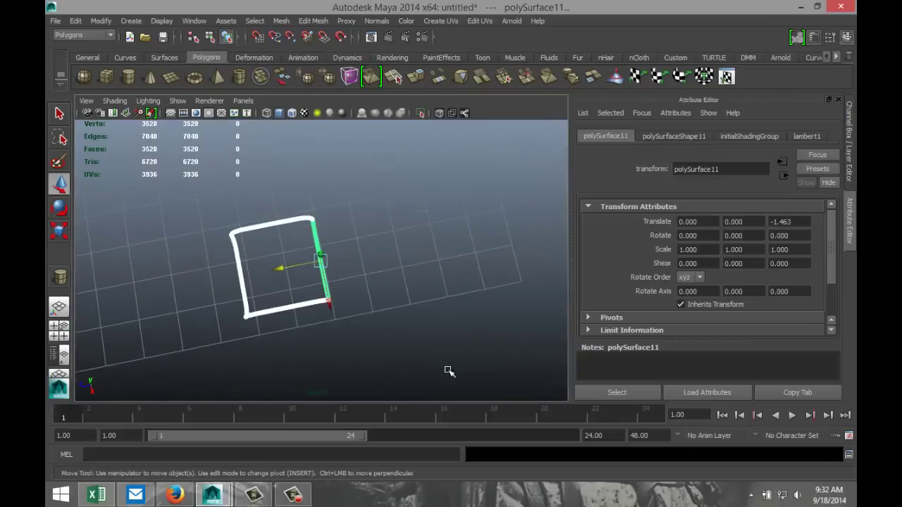
click(288, 22)
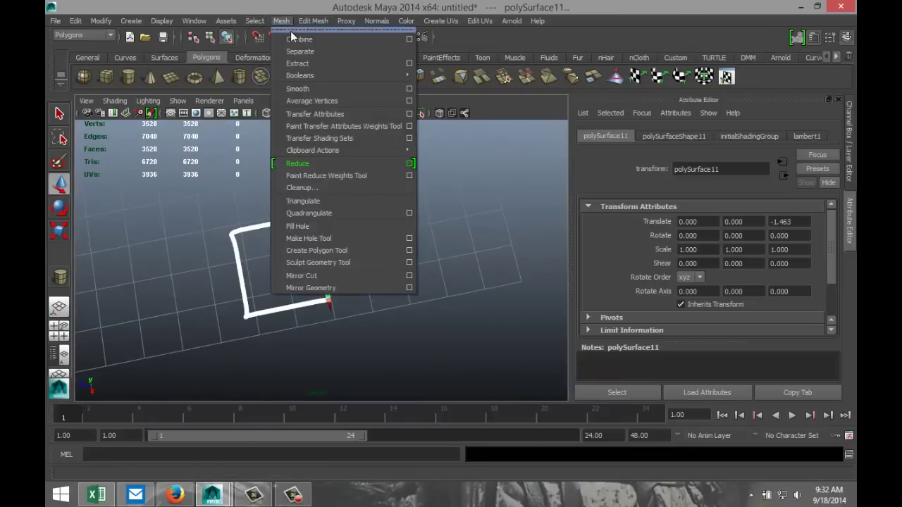
click(310, 41)
Center the combined loop's pivot and stand the loop upright with a Z rotation of 90 degrees.
alt+drag(378, 229, 390, 310)
key(e)
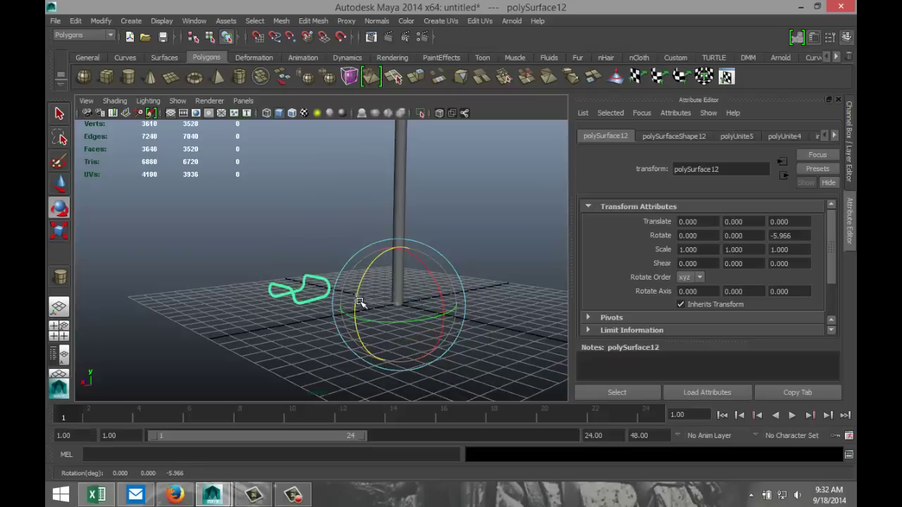
click(101, 21)
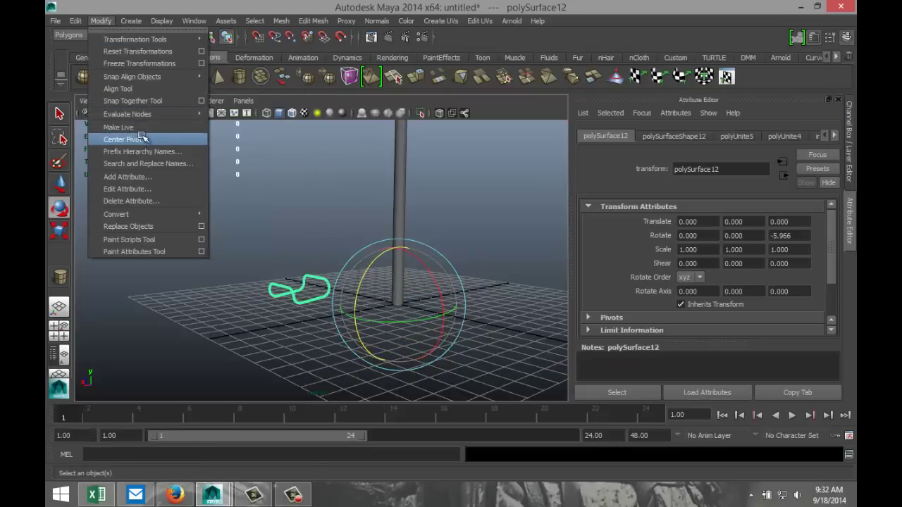
click(124, 138)
drag(254, 273, 338, 224)
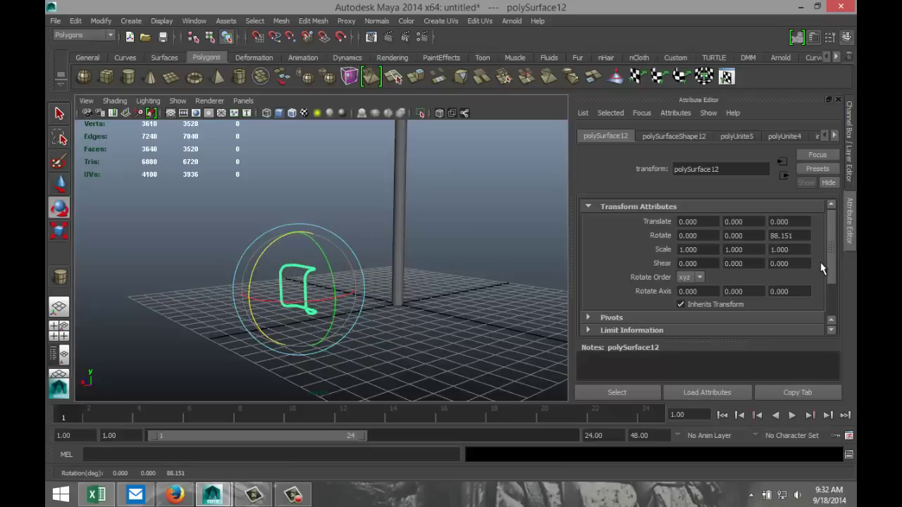
drag(801, 237, 737, 236)
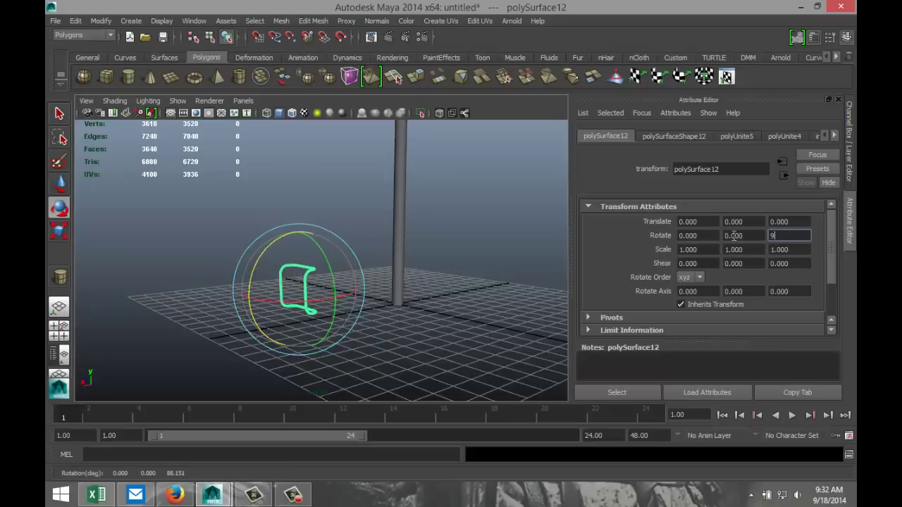
key(Return)
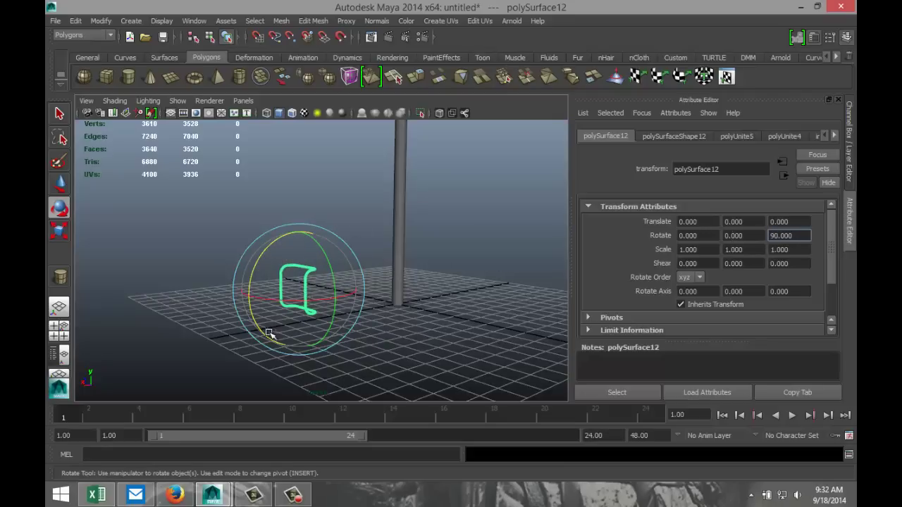
Turn the upright loop into a diamond orientation by setting its Y rotation to -45 degrees.
alt+drag(268, 333, 455, 343)
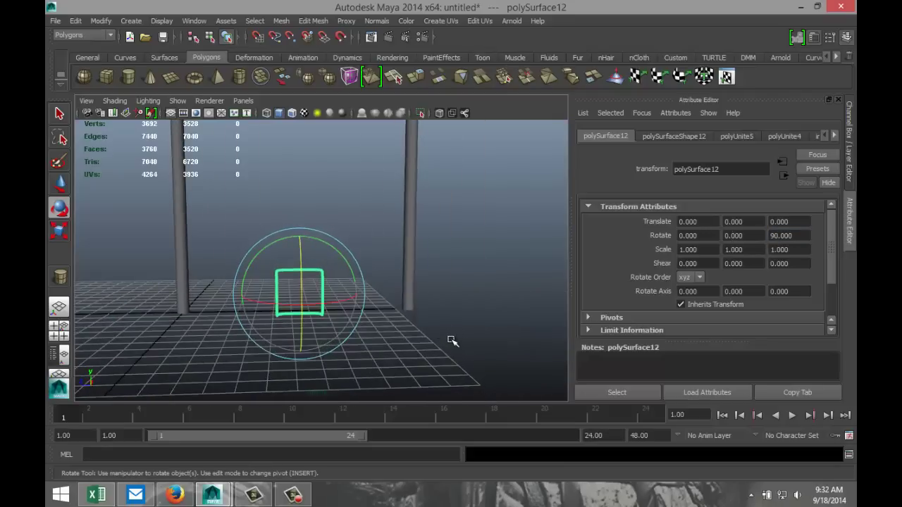
drag(244, 298, 248, 266)
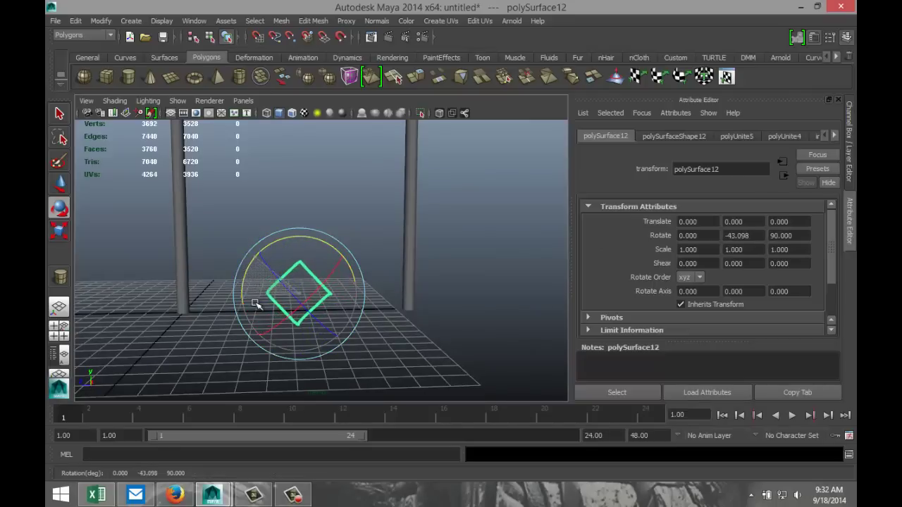
click(760, 236)
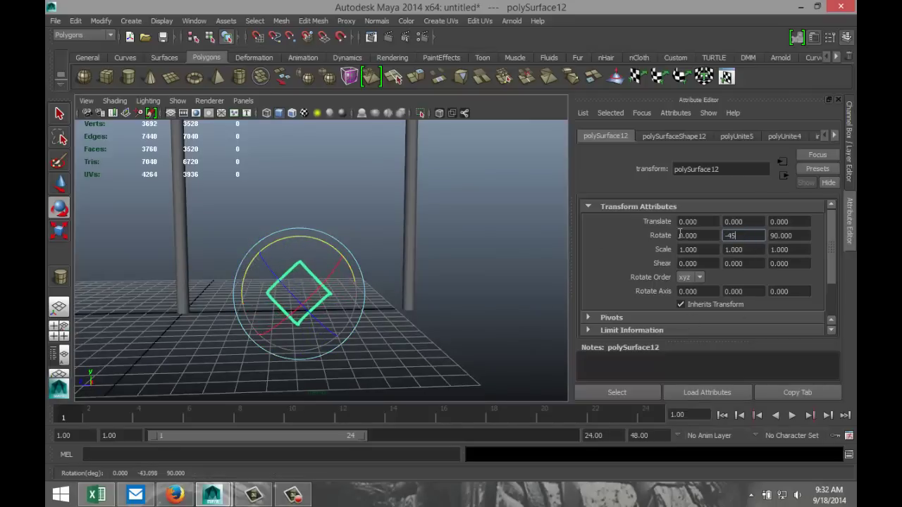
key(Return)
Move the diamond-oriented loop along X to about -14.845, past the posts, and frame it in the view.
scroll(187, 304, down, 4)
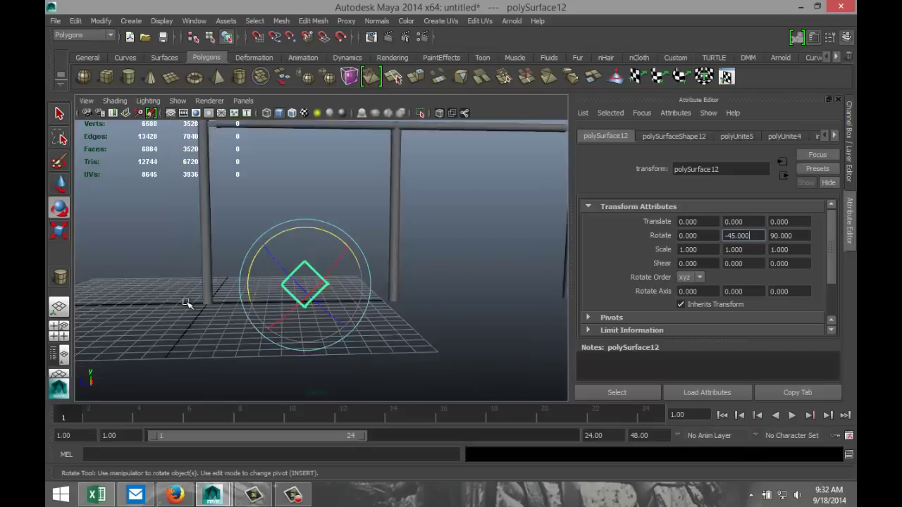
alt+drag(121, 298, 235, 316)
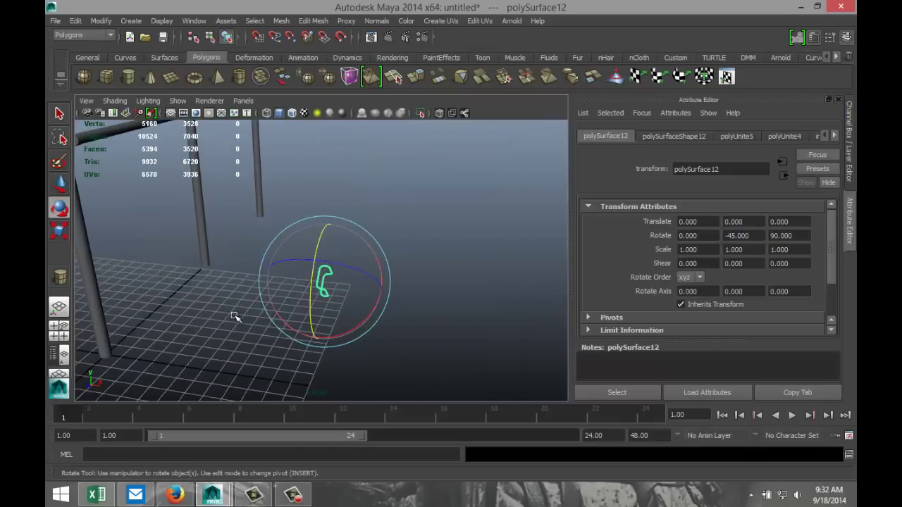
key(w)
drag(364, 285, 134, 304)
key(f)
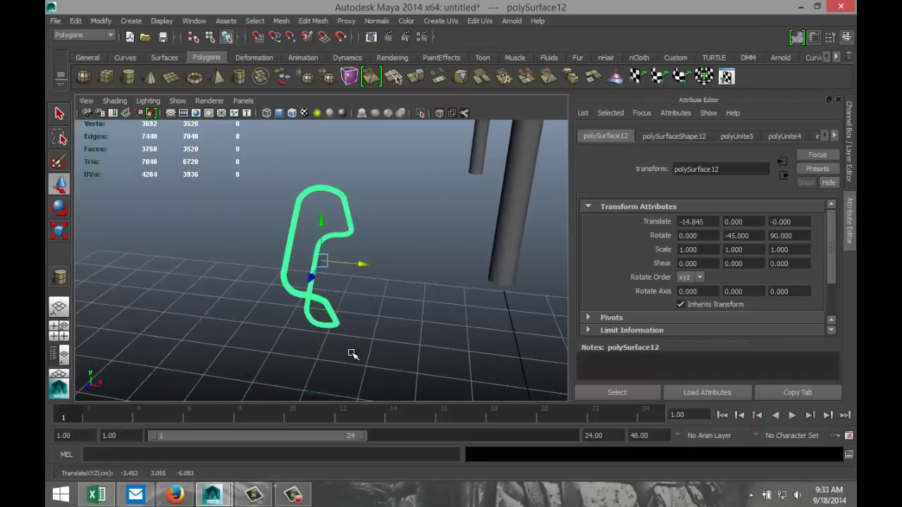
Move the diamond loop beside the end post, to about -10.704 in X and 6.109 in Z.
scroll(352, 354, down, 5)
drag(359, 263, 453, 294)
alt+drag(449, 325, 211, 313)
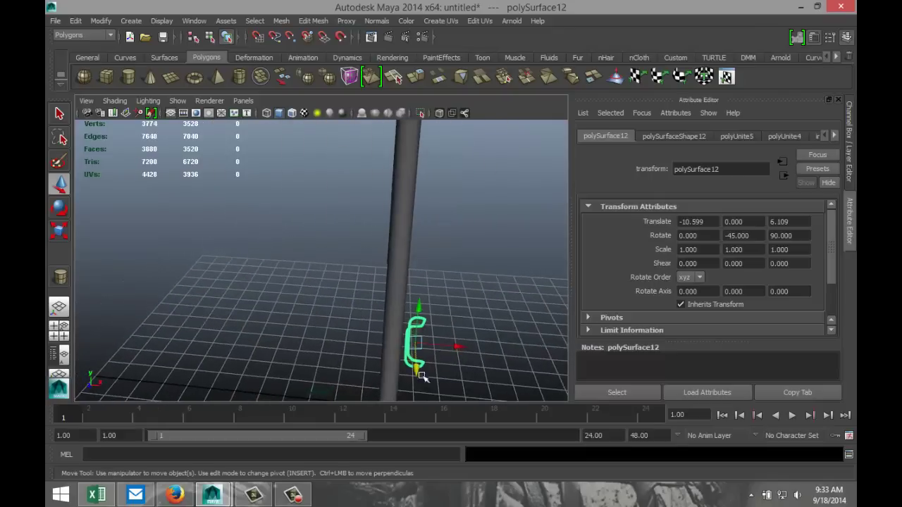
drag(455, 346, 462, 348)
alt+right_drag(533, 323, 383, 324)
scroll(374, 322, up, 3)
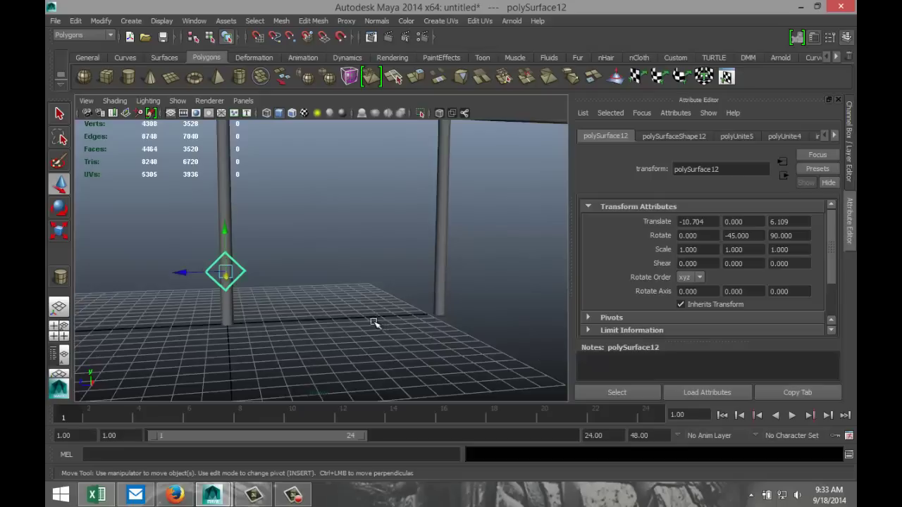
Scale the diamond loop uniformly to about 0.365 and shift it along X to about -10.859.
key(r)
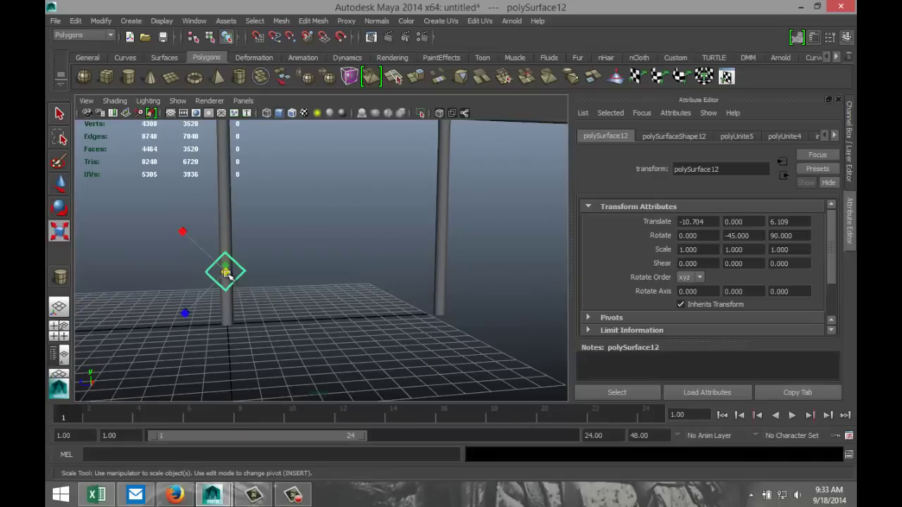
drag(227, 274, 209, 280)
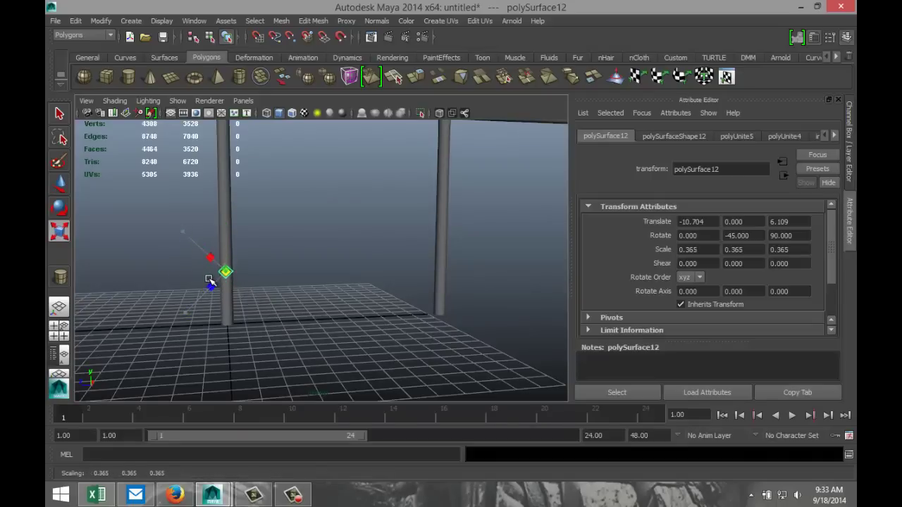
alt+drag(251, 326, 288, 320)
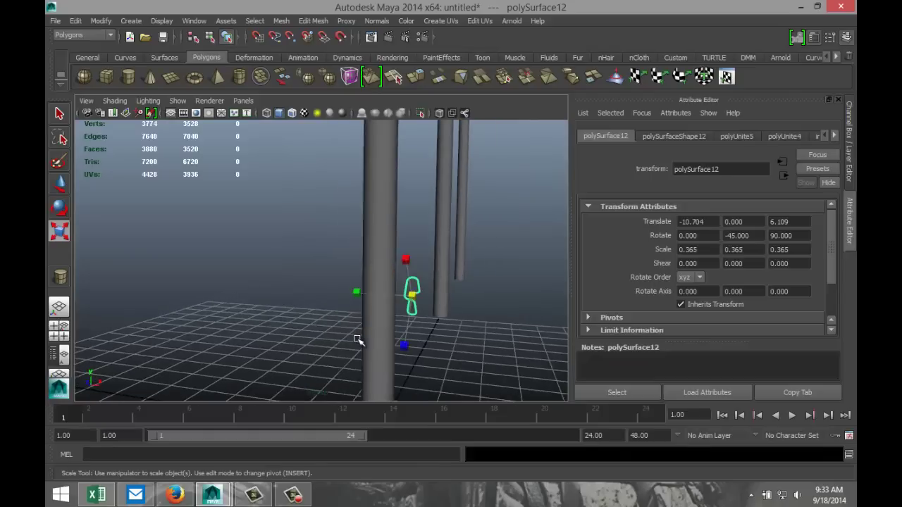
key(w)
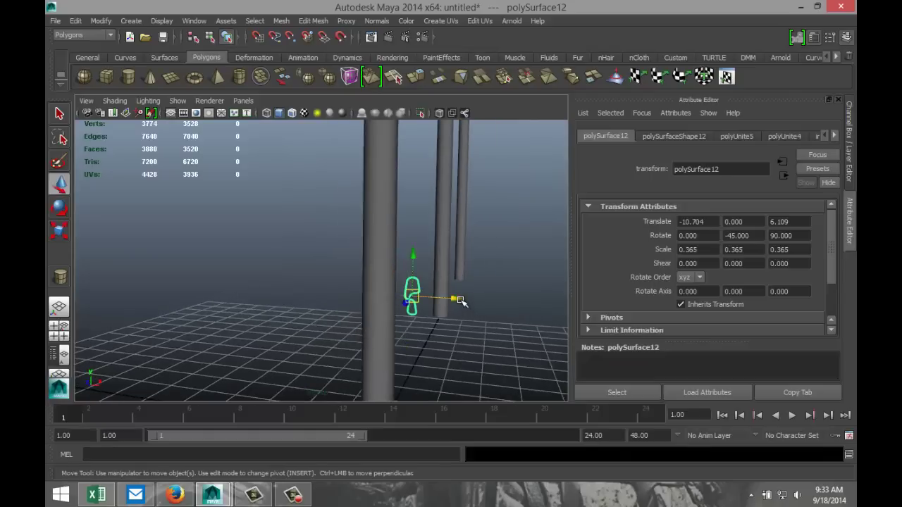
drag(461, 301, 402, 334)
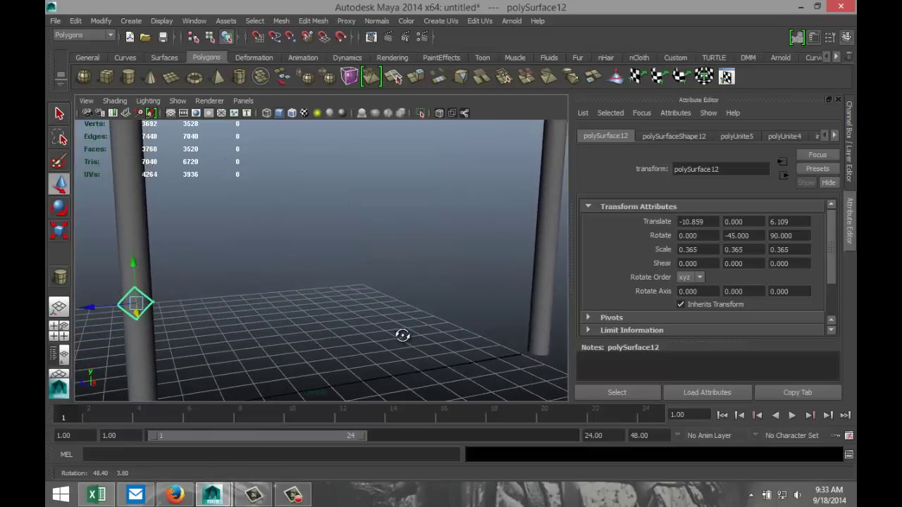
Duplicate the small loop and offset the copy along Z to about 5.391 so its corner overlaps the original's.
key(ctrl+d)
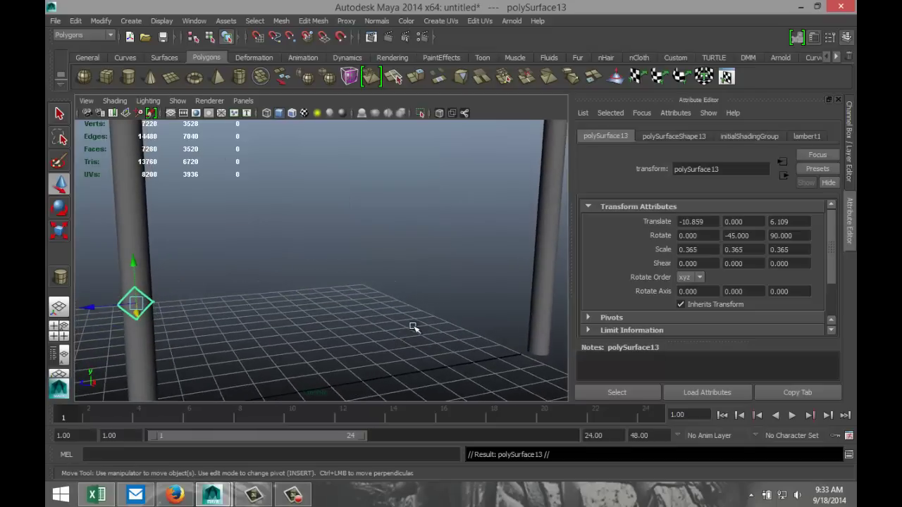
drag(88, 308, 122, 309)
key(f)
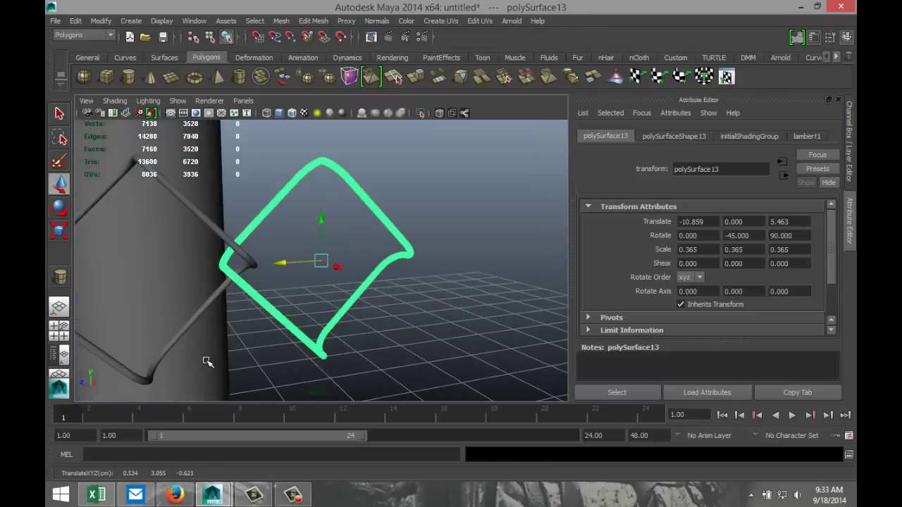
alt+drag(206, 362, 238, 365)
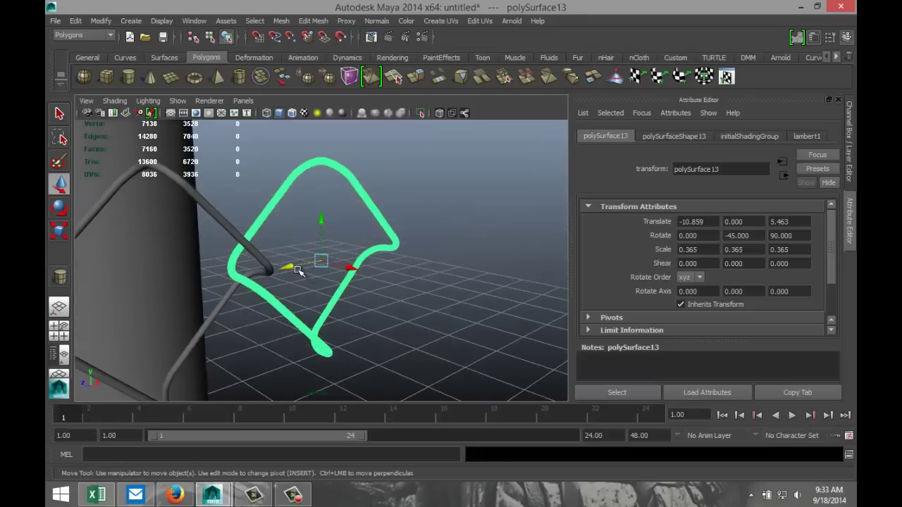
drag(298, 270, 251, 302)
Repeat the duplication with the same Z offset until the row of diamond loops reaches the far end post.
scroll(279, 298, down, 5)
alt+drag(378, 345, 257, 330)
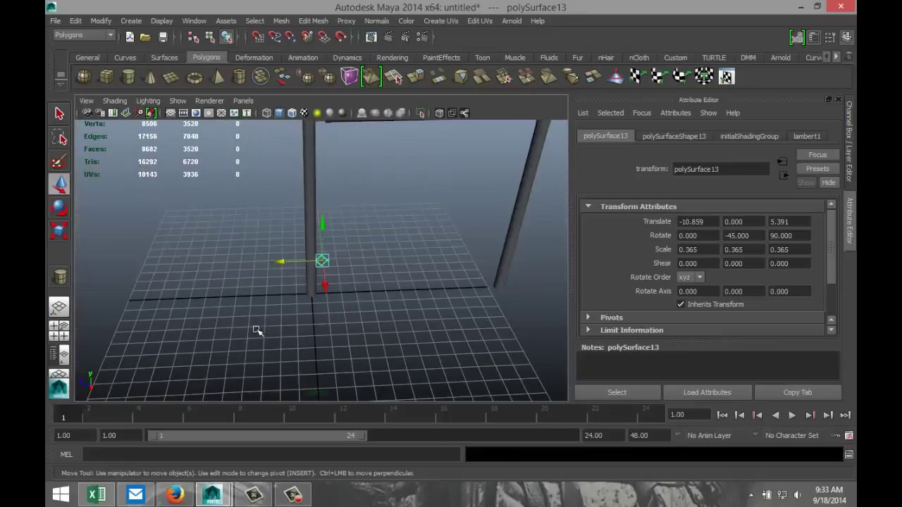
scroll(161, 285, down, 5)
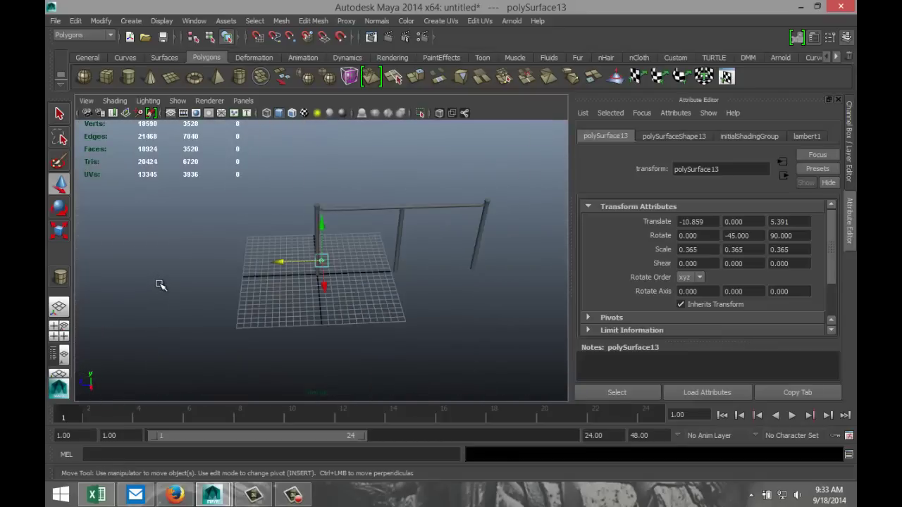
key(shift+d)
key(shift+d)
key(shift+d)
key(shift+d)
key(shift+d)
key(shift+d)
key(shift+d)
key(shift+d)
key(shift+d)
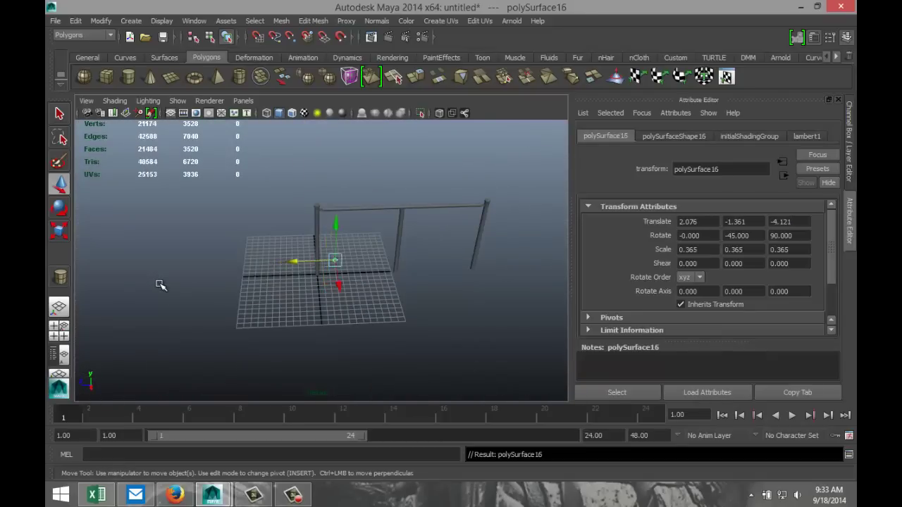
key(shift+d)
key(shift+d)
key(shift+d)
key(shift+d)
key(shift+d)
key(shift+d)
key(shift+d)
key(shift+d)
key(shift+d)
key(shift+d)
key(shift+d)
key(shift+d)
key(shift+d)
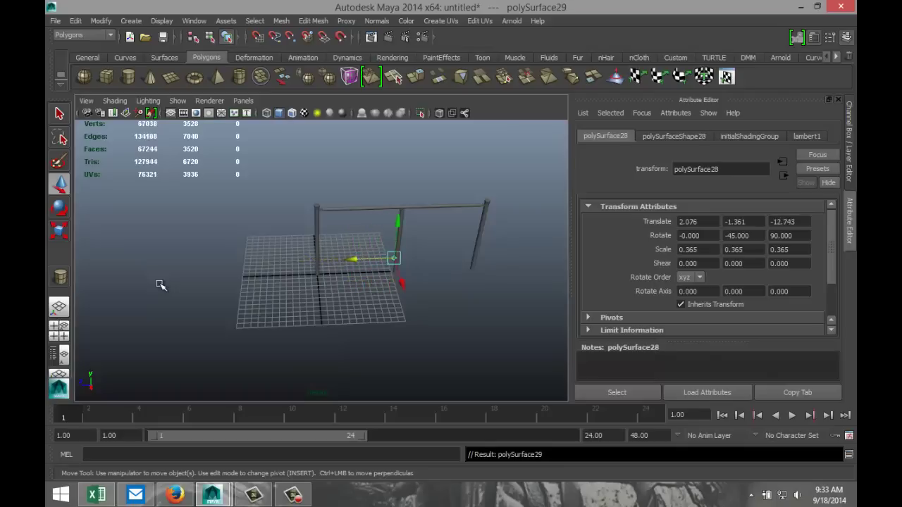
key(shift+d)
key(shift+d)
key(shift+d)
key(shift+d)
key(shift+d)
key(shift+d)
key(shift+d)
key(shift+d)
key(shift+d)
key(shift+d)
key(shift+d)
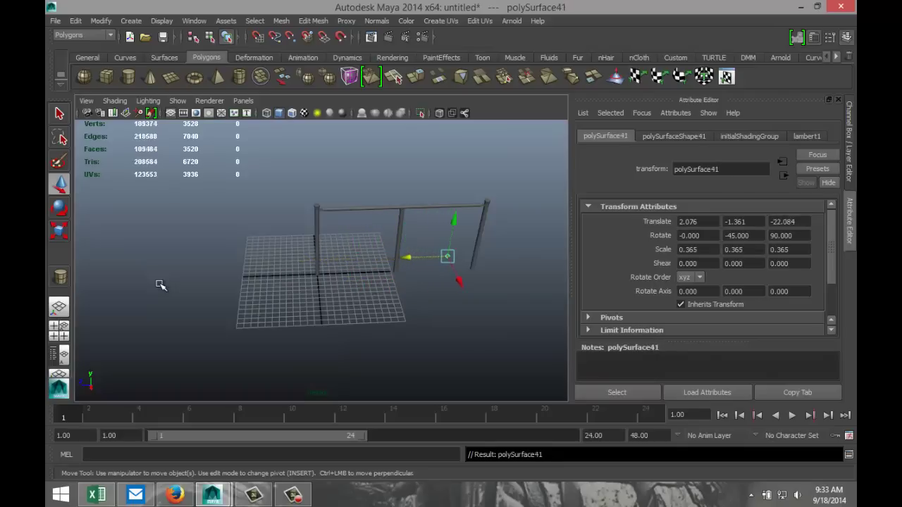
key(shift+d)
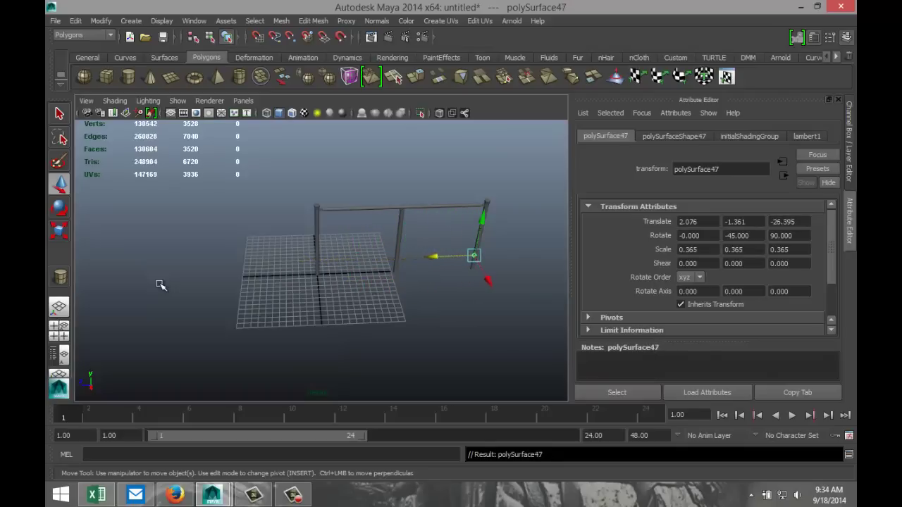
key(shift+d)
Inspect the row at the far end post and delete the last duplicated loop that extends past it.
key(f)
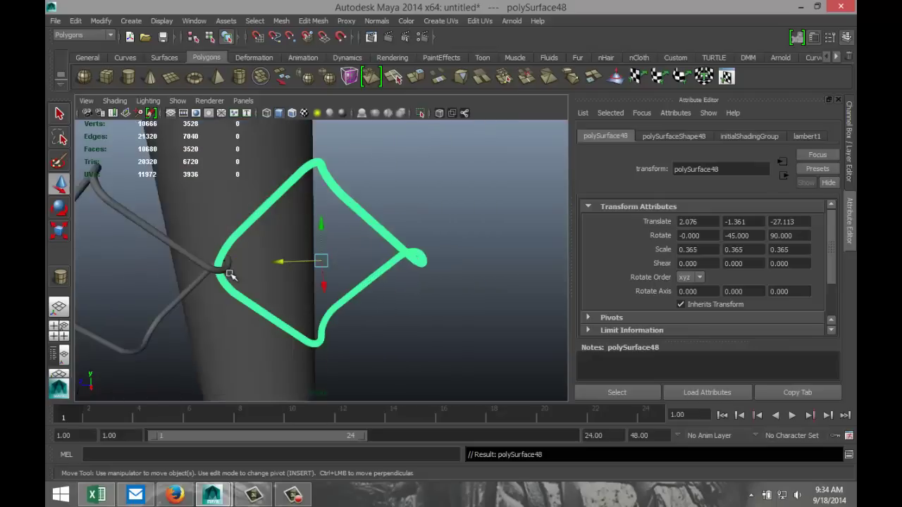
scroll(237, 274, down, 2)
alt+drag(340, 329, 371, 316)
scroll(382, 316, down, 10)
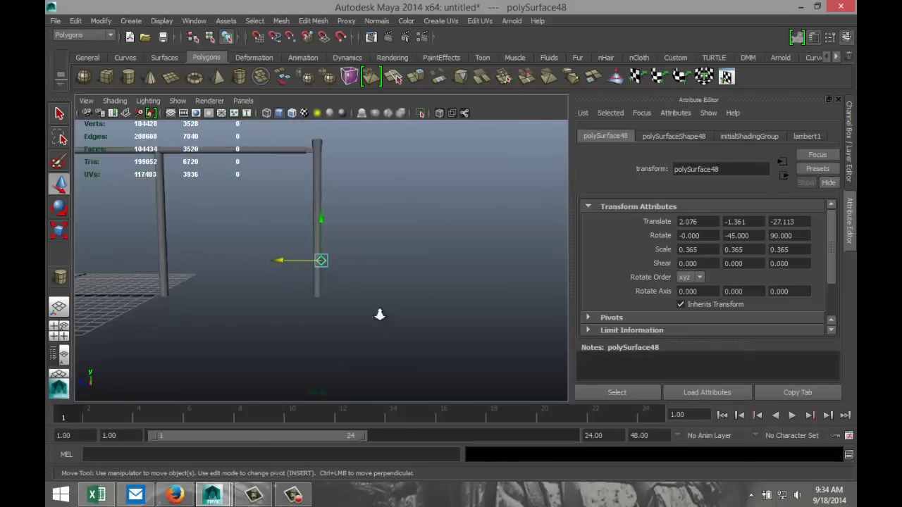
alt+middle_drag(196, 321, 196, 321)
scroll(364, 329, up, 8)
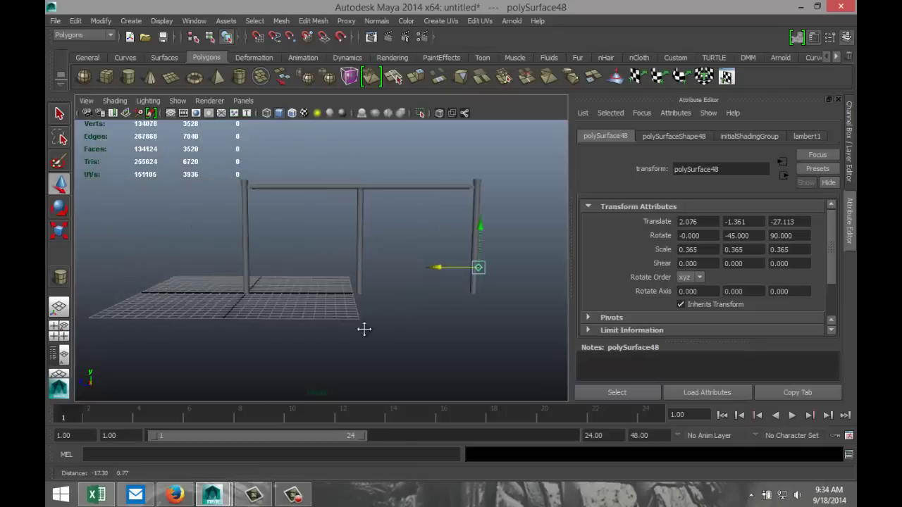
mouse_move(134, 313)
alt+mouse_down()
mouse_move(165, 314)
mouse_move(139, 315)
alt+mouse_up()
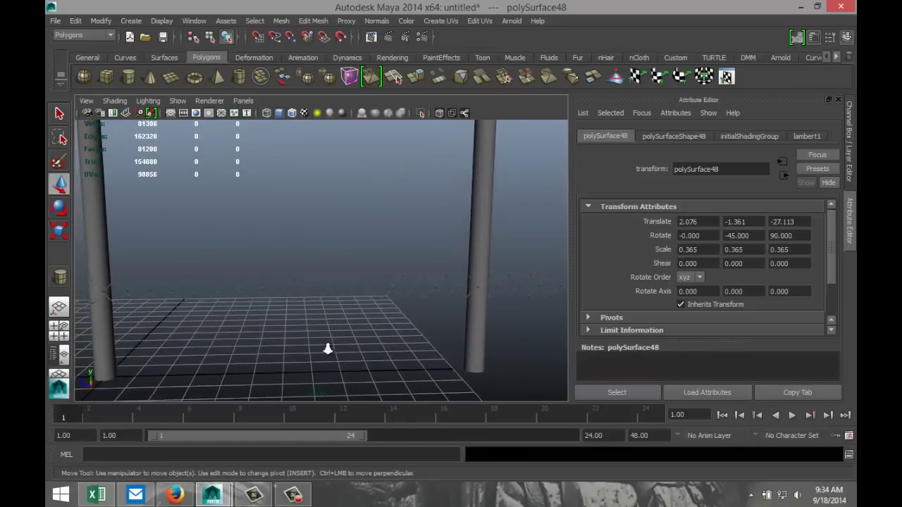
key(a)
alt+middle_drag(423, 345, 315, 346)
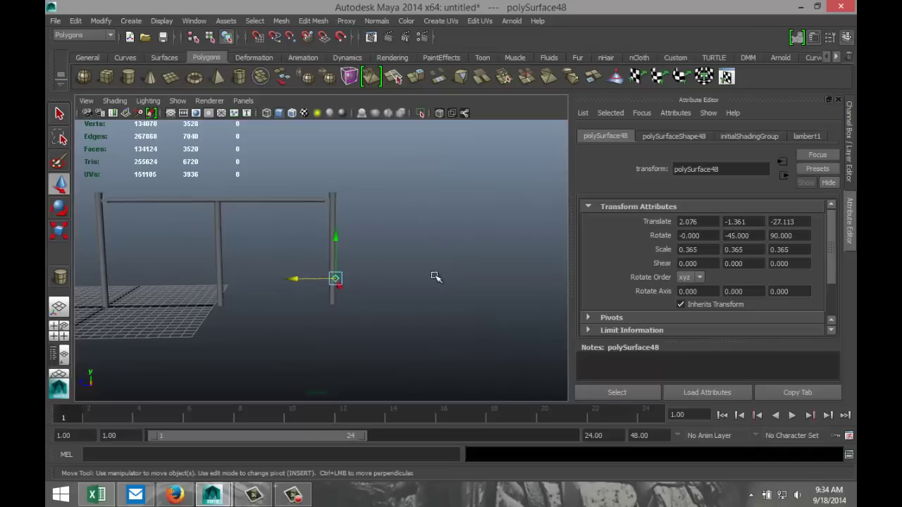
scroll(408, 291, up, 5)
click(378, 318)
key(ctrl+z)
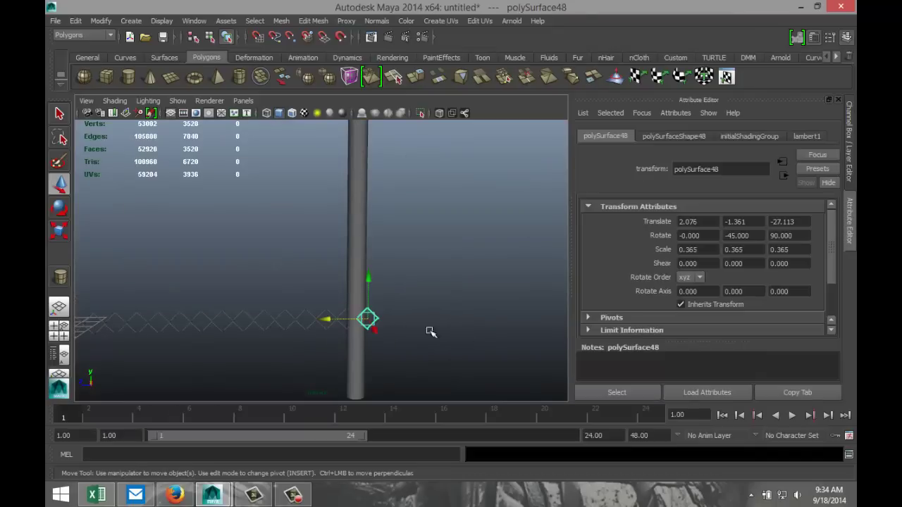
click(522, 342)
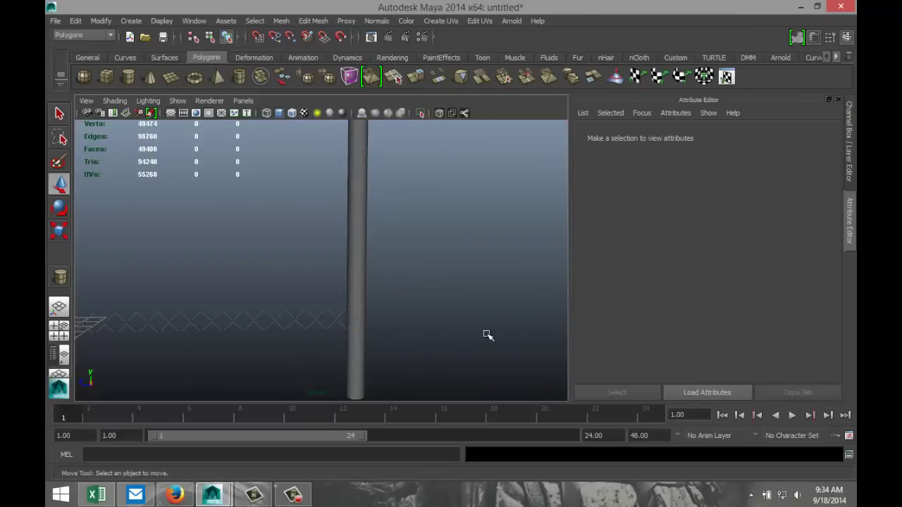
Select the whole row of diamond loops without the posts and combine it into one mesh.
scroll(488, 335, down, 6)
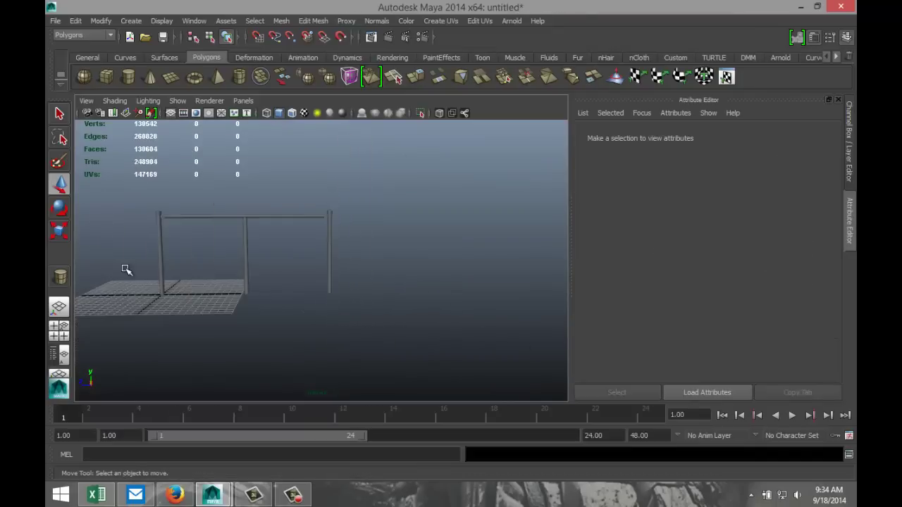
drag(126, 270, 377, 313)
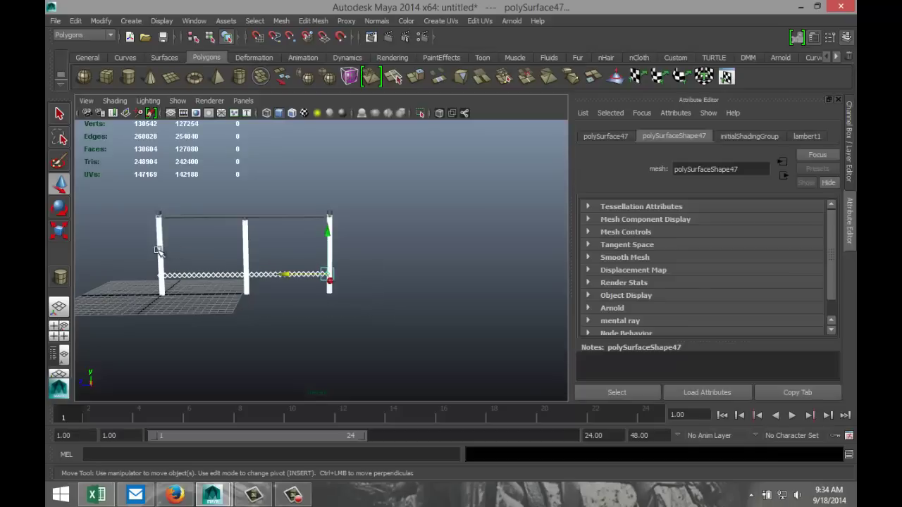
ctrl+drag(158, 251, 175, 258)
ctrl+click(246, 257)
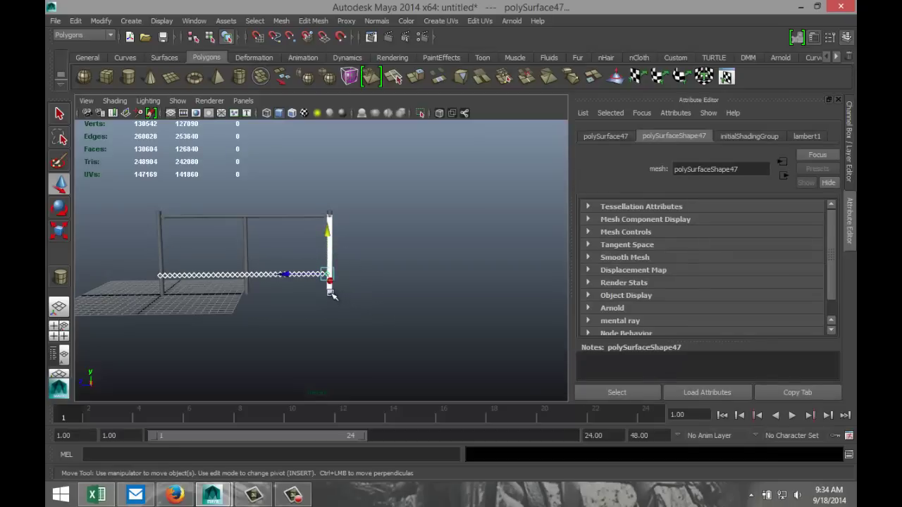
ctrl+click(331, 294)
scroll(379, 313, up, 2)
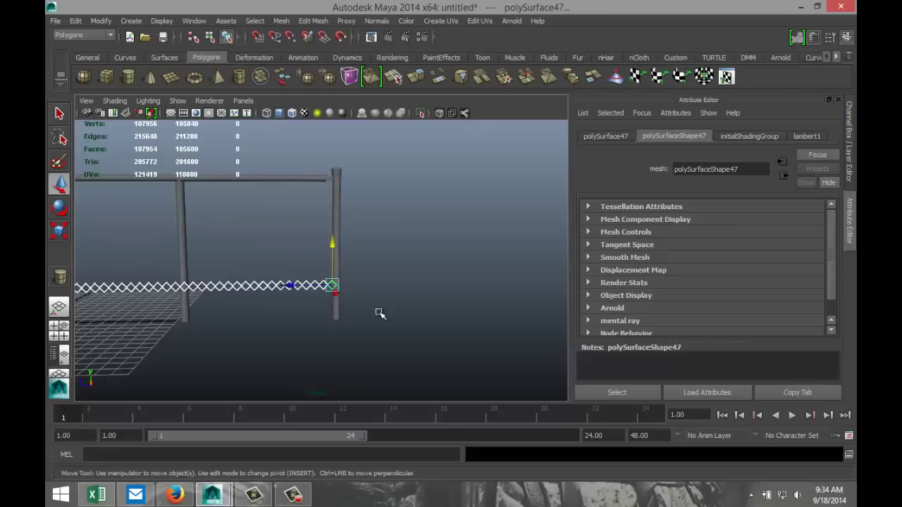
click(282, 21)
click(293, 37)
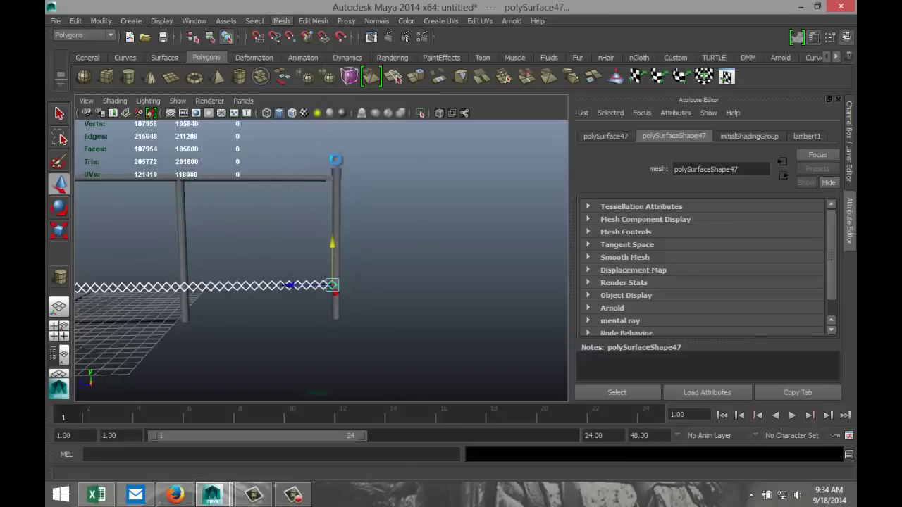
In the side view, shift the combined row to about -0.176 in Z and lower it to -2.555 in Y, at the posts' base.
scroll(397, 310, down, 2)
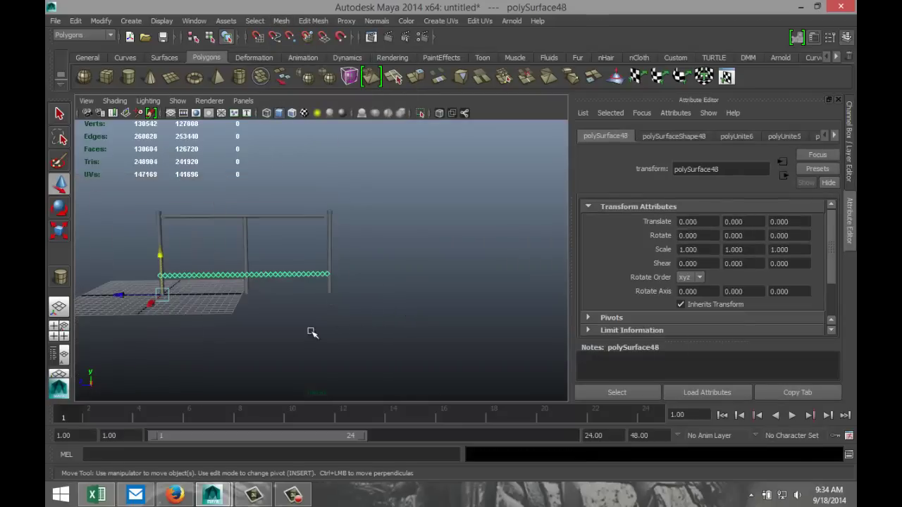
click(59, 327)
key(space)
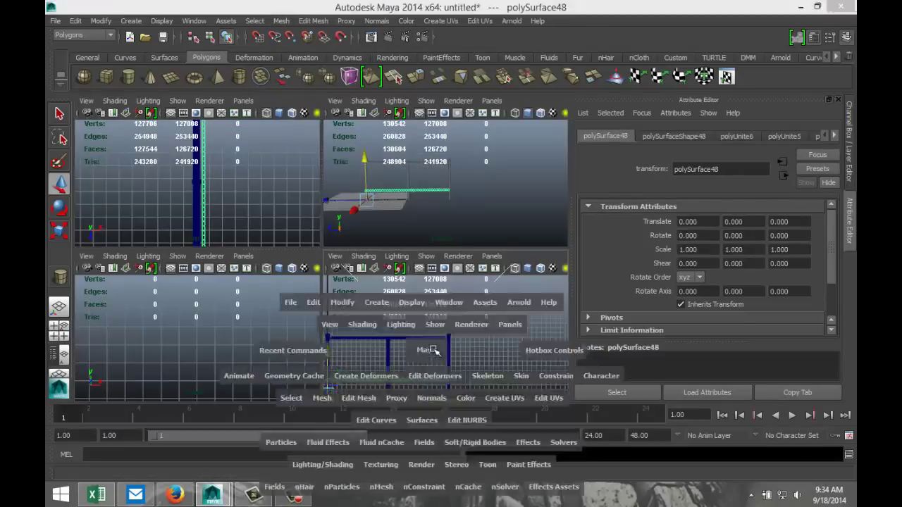
scroll(403, 352, down, 2)
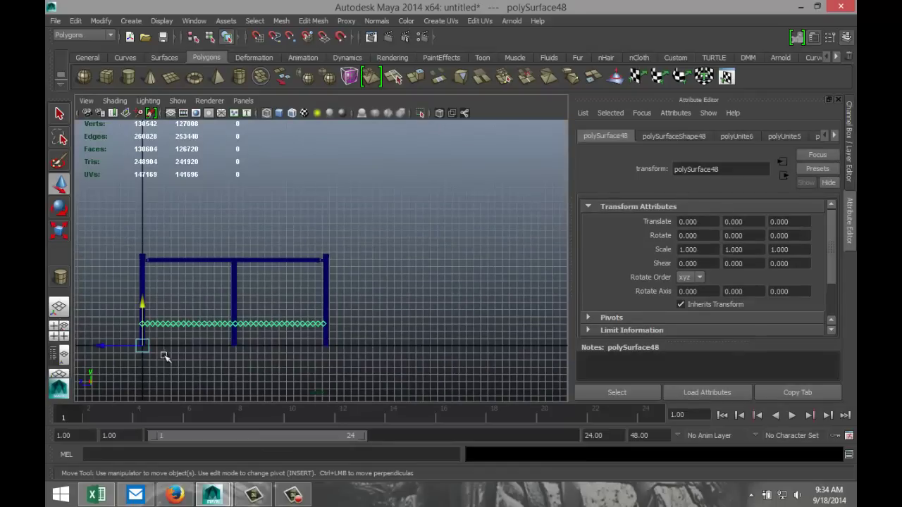
click(104, 346)
drag(104, 348, 106, 347)
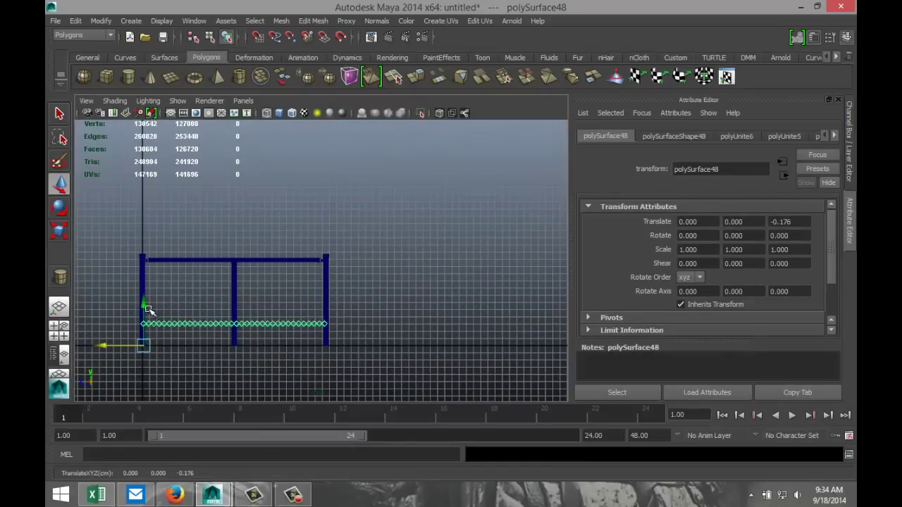
drag(145, 306, 145, 325)
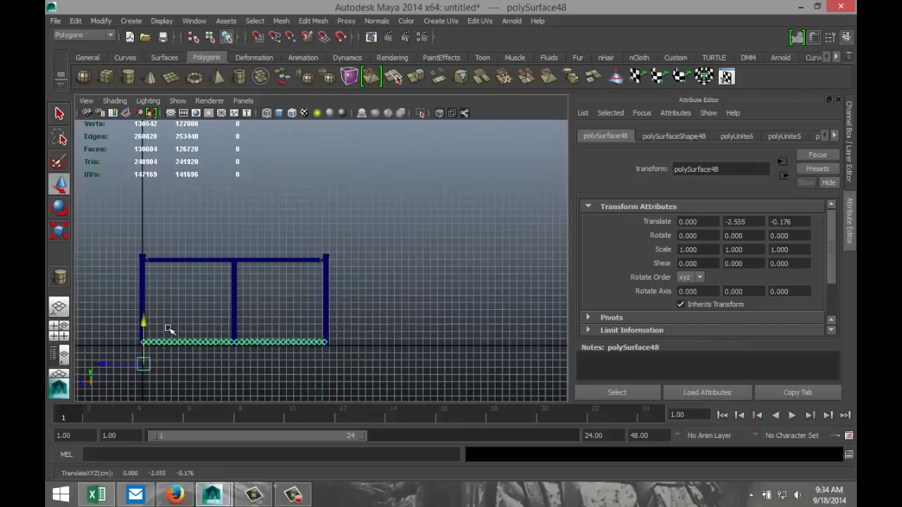
scroll(381, 362, up, 3)
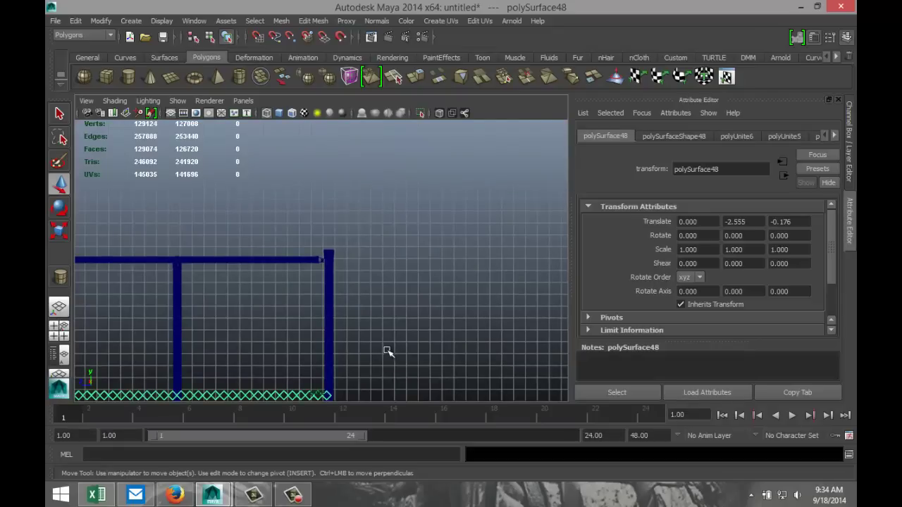
alt+middle_drag(387, 350, 507, 277)
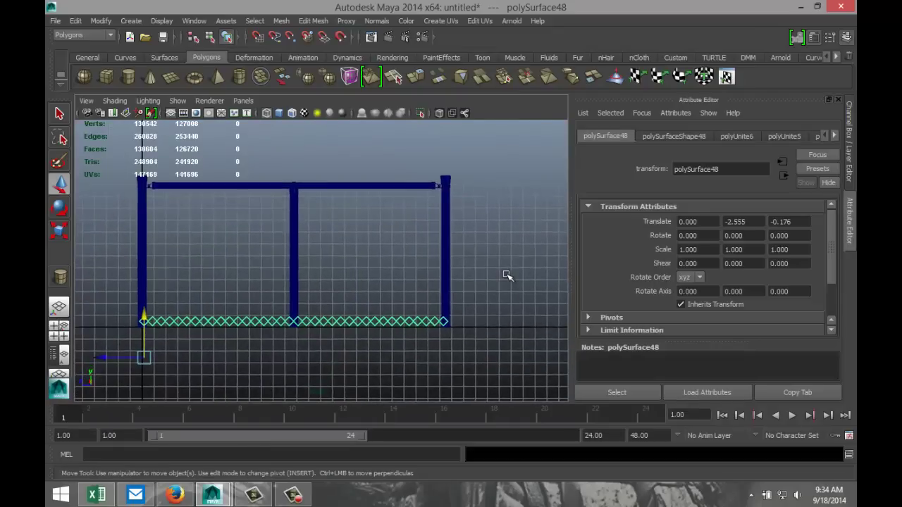
Duplicate the combined row of diamond loops and raise the copy to about -1.916 in Y.
key(ctrl+d)
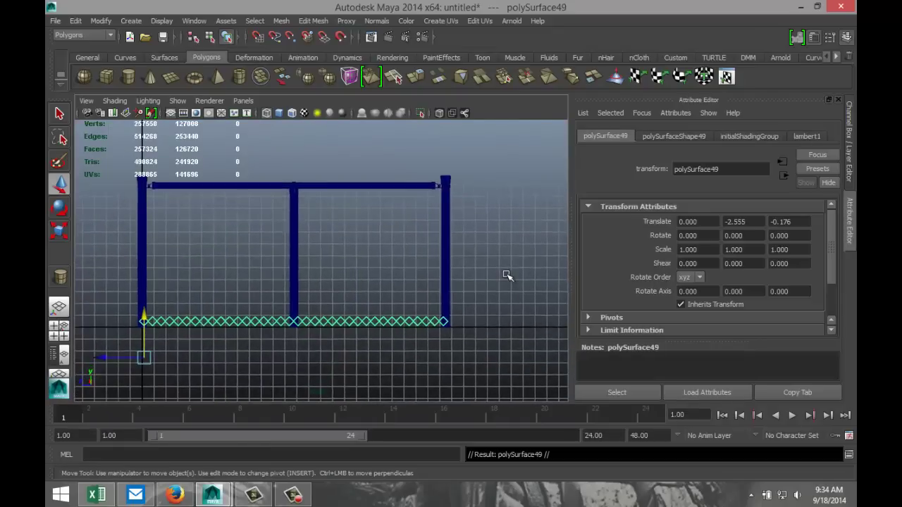
drag(142, 318, 143, 311)
click(54, 326)
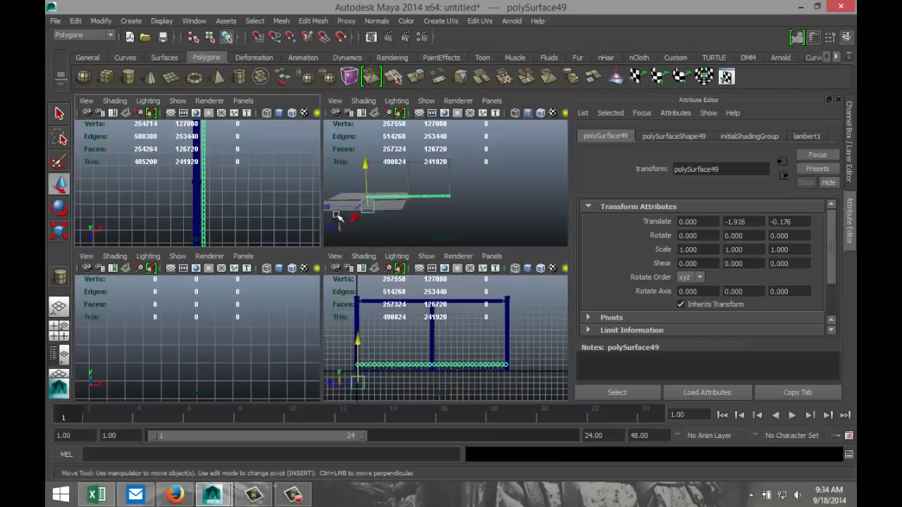
Check how the duplicated row meets the row below it in the perspective view, and center the copy's pivot.
key(space)
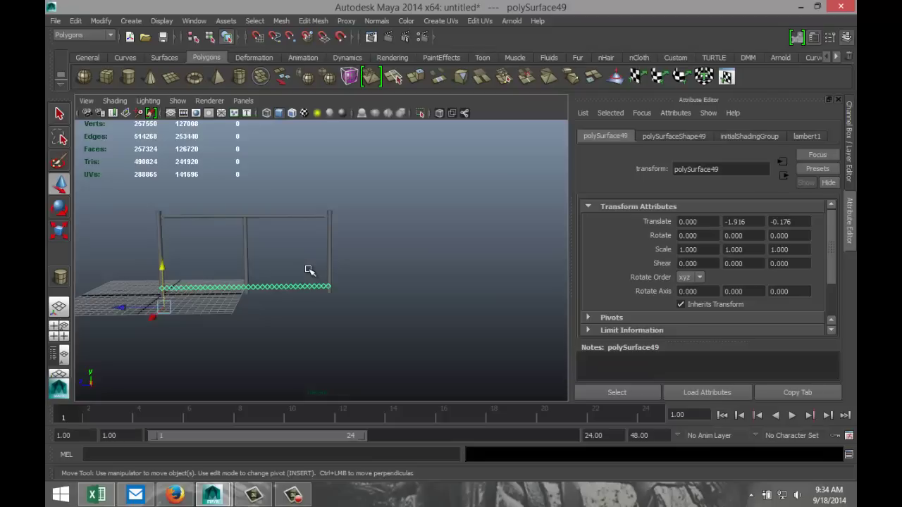
scroll(211, 296, up, 5)
scroll(186, 321, up, 3)
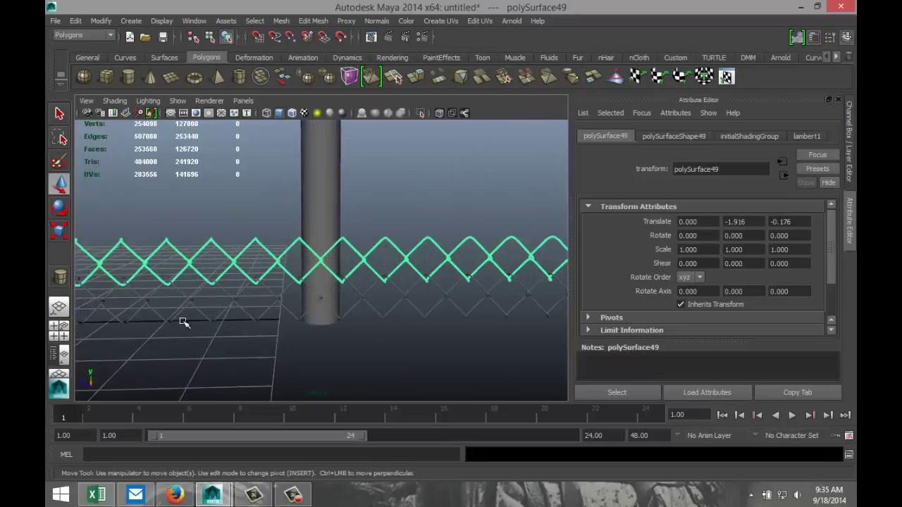
alt+drag(177, 324, 317, 327)
scroll(207, 322, down, 6)
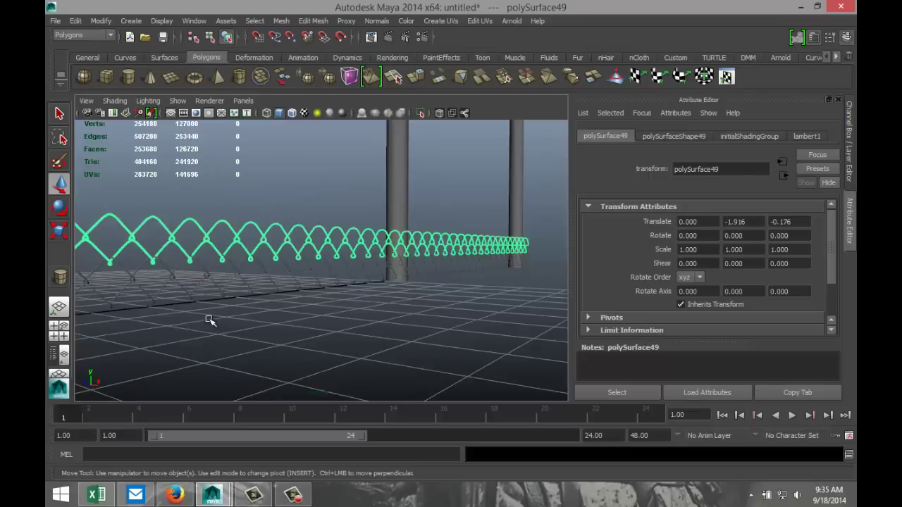
alt+drag(188, 318, 322, 294)
scroll(269, 327, up, 4)
scroll(321, 296, down, 2)
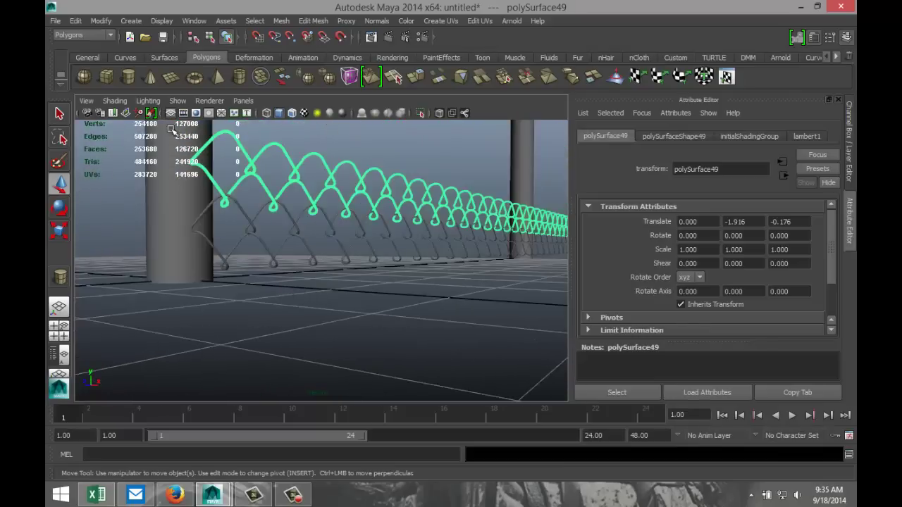
click(99, 21)
click(141, 137)
Raise the duplicated row to about -1.839 in Y so its loops hook onto the row below.
click(539, 180)
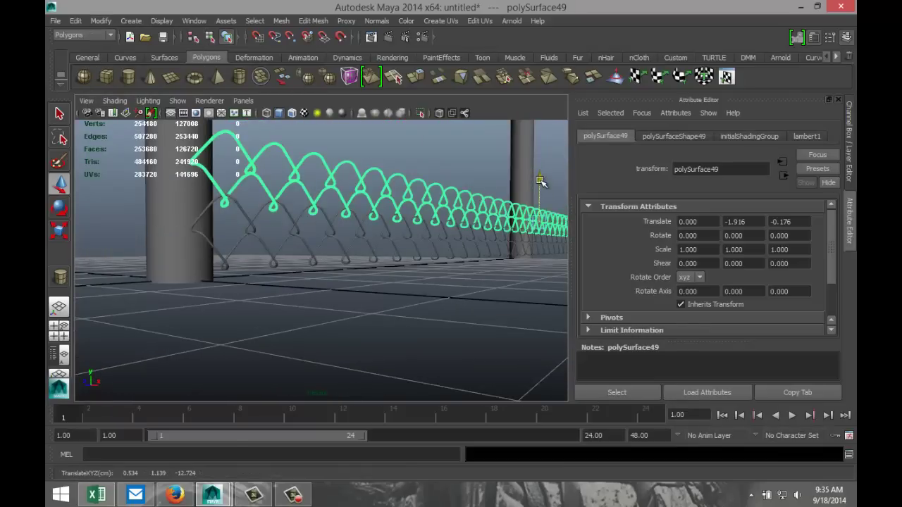
drag(539, 180, 539, 178)
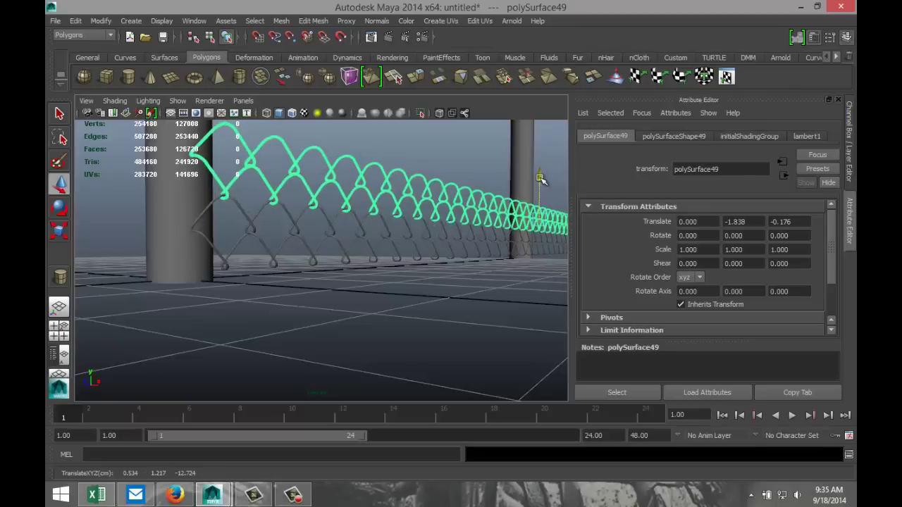
alt+drag(308, 254, 315, 258)
scroll(338, 269, up, 3)
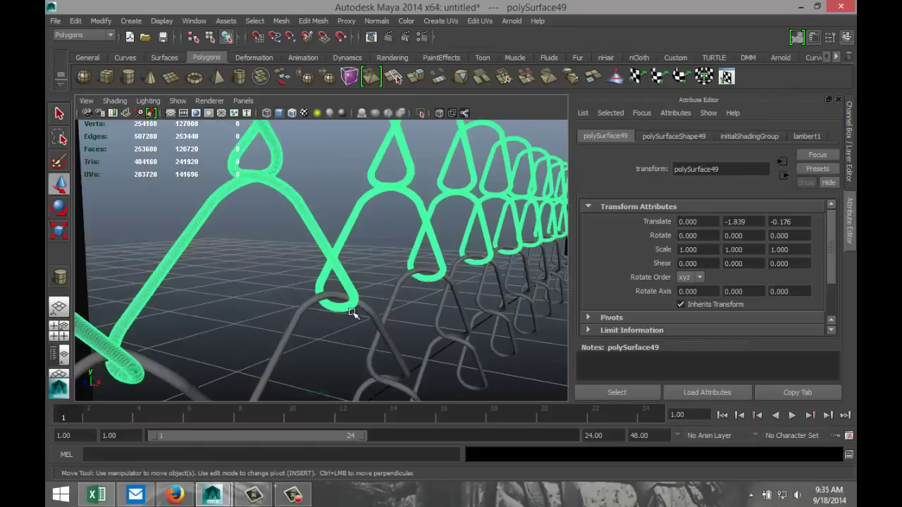
Repeat the row duplication with the same upward offset until the mesh reaches the horizontal pole, with the top row at 8.900 in Y.
scroll(380, 296, down, 5)
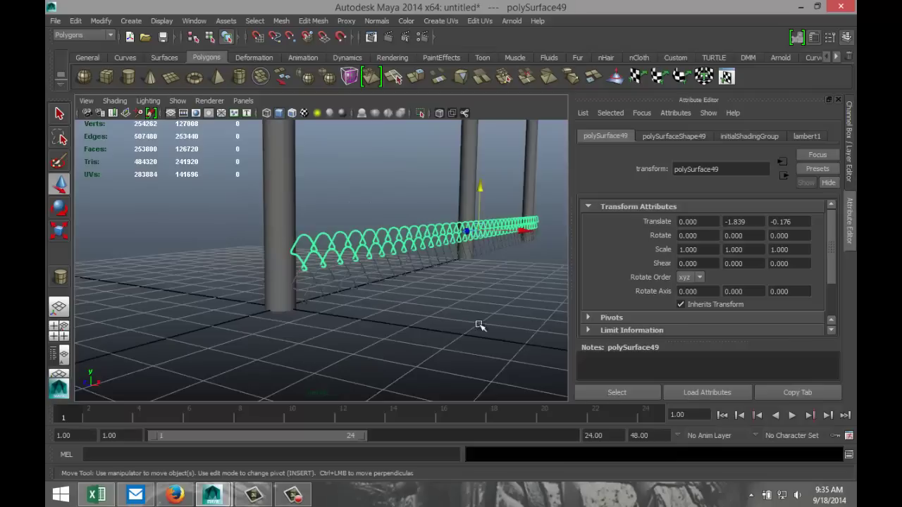
alt+drag(479, 326, 394, 322)
scroll(395, 320, down, 2)
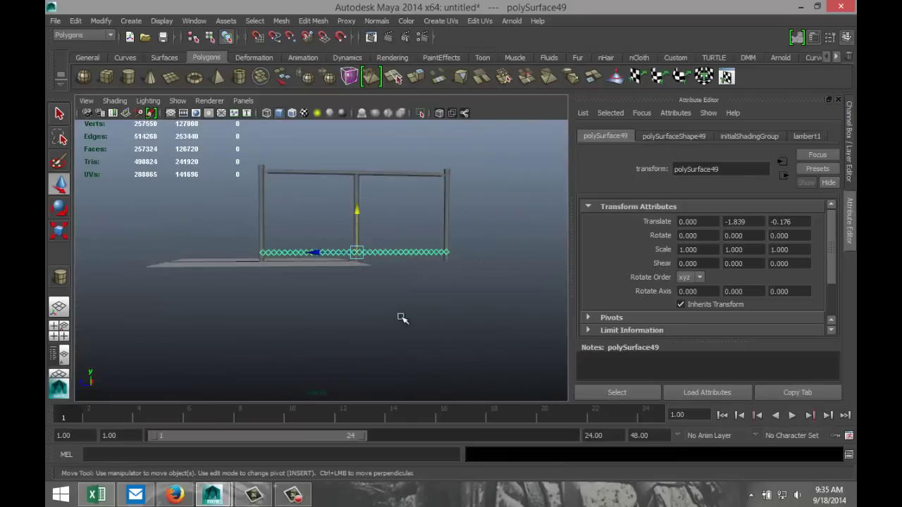
key(shift+d)
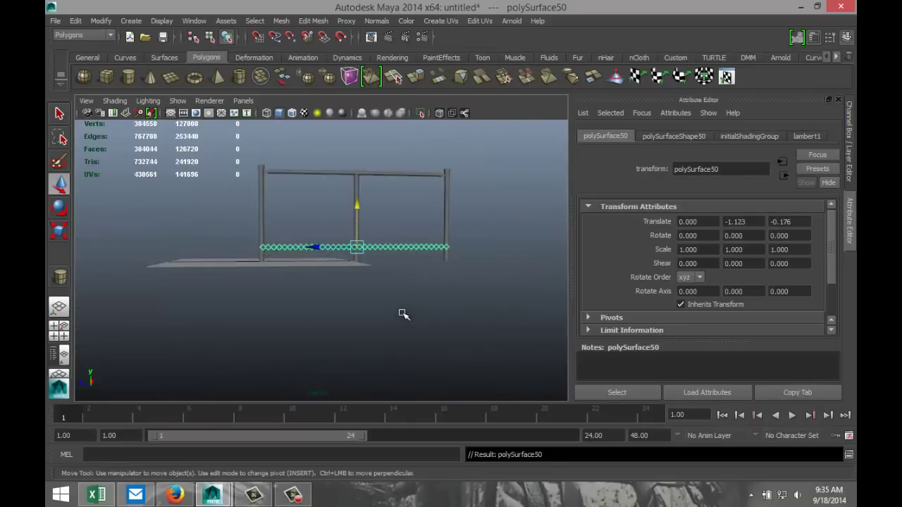
key(shift+d)
key(shift+d)
key(shift+d)
key(shift+d)
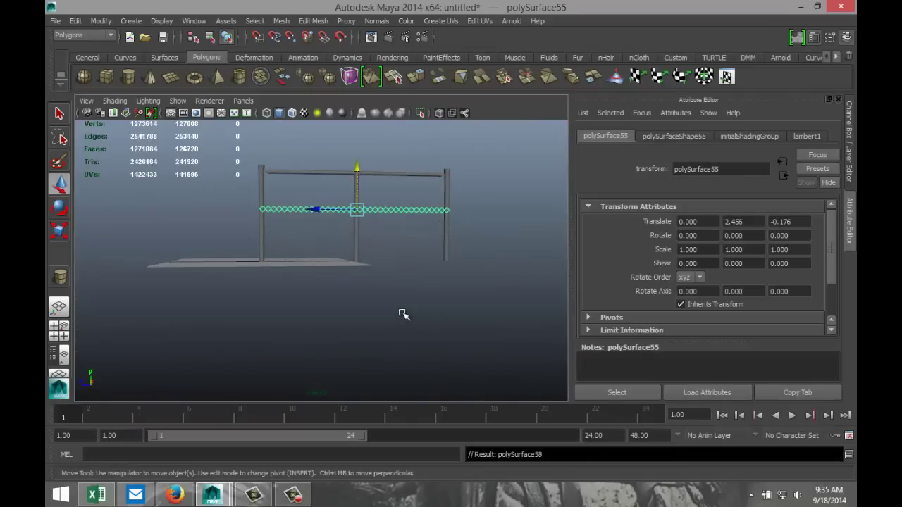
key(shift+d)
key(shift+d)
key(shift+d)
key(shift+d)
key(shift+d)
key(shift+d)
key(shift+d)
key(shift+d)
key(shift+d)
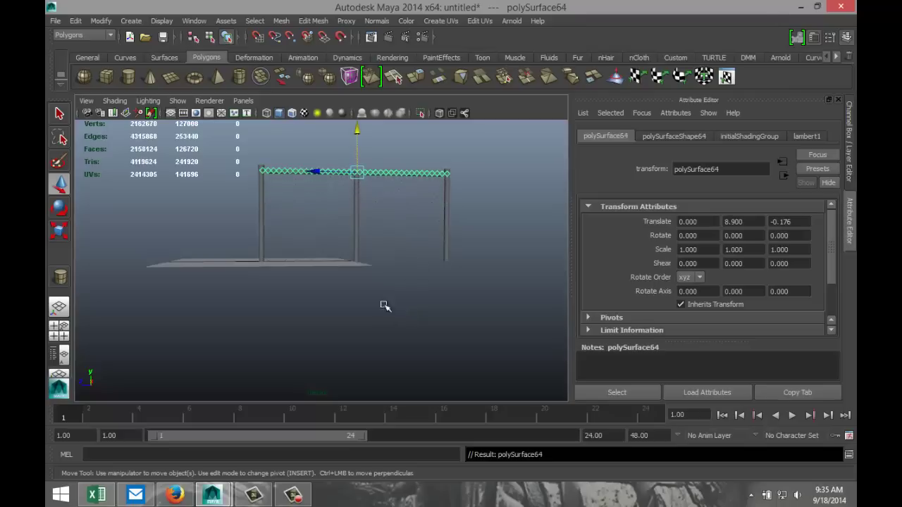
Deselect the top row and examine the finished chain-link mesh between the posts from several angles.
click(388, 325)
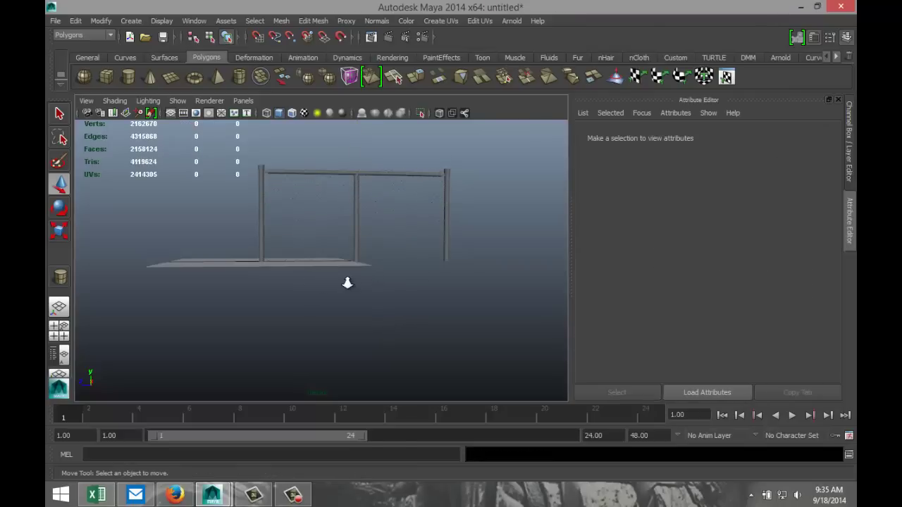
scroll(347, 282, up, 5)
alt+drag(150, 266, 173, 286)
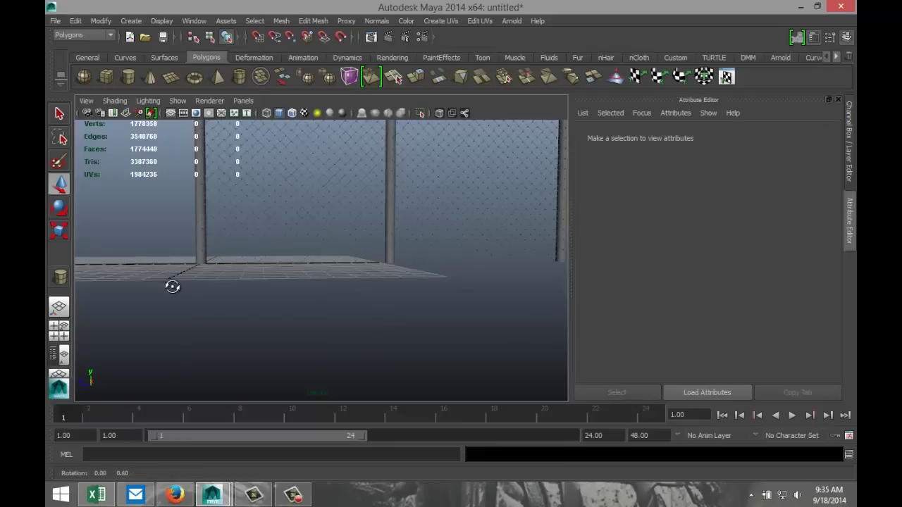
key(bracketleft)
key(bracketleft)
key(bracketleft)
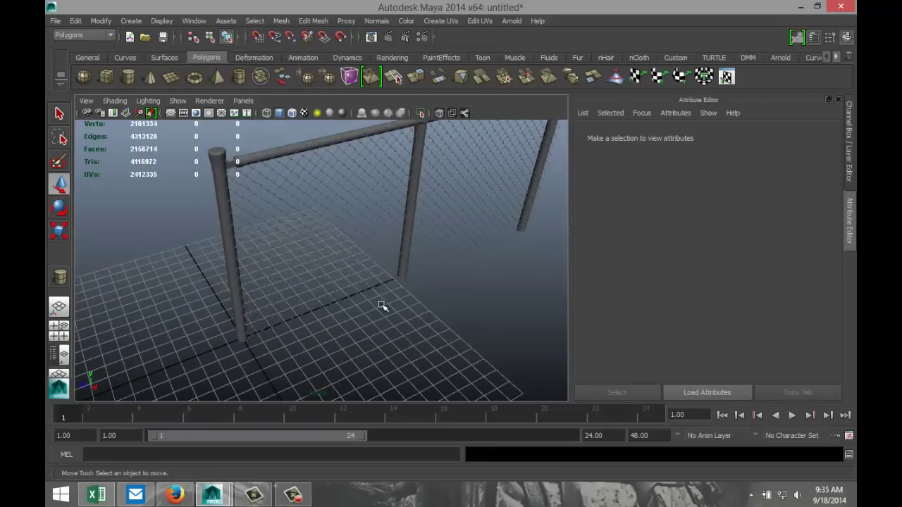
key(bracketleft)
key(bracketleft)
key(bracketleft)
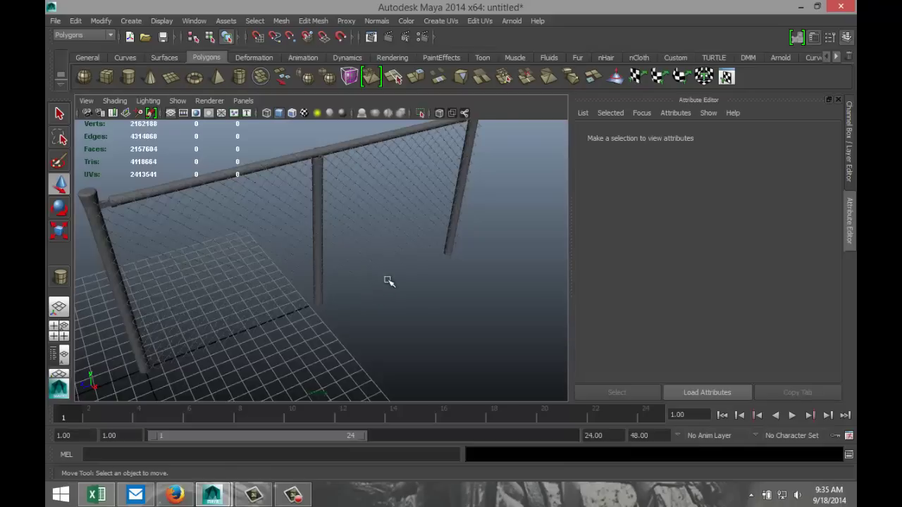
key(bracketleft)
alt+drag(410, 302, 428, 217)
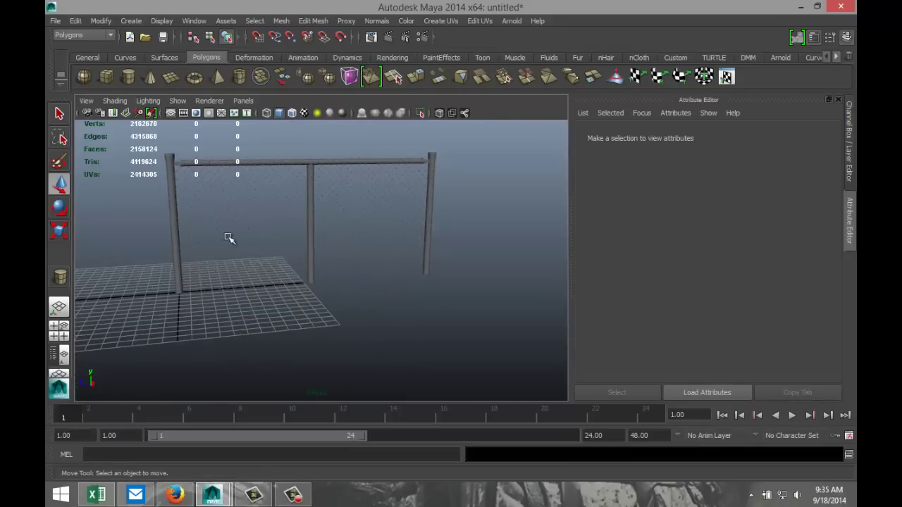
Draw a tall, thin polygon cylinder in front of the fence and scale it uniformly to about 0.256.
click(128, 76)
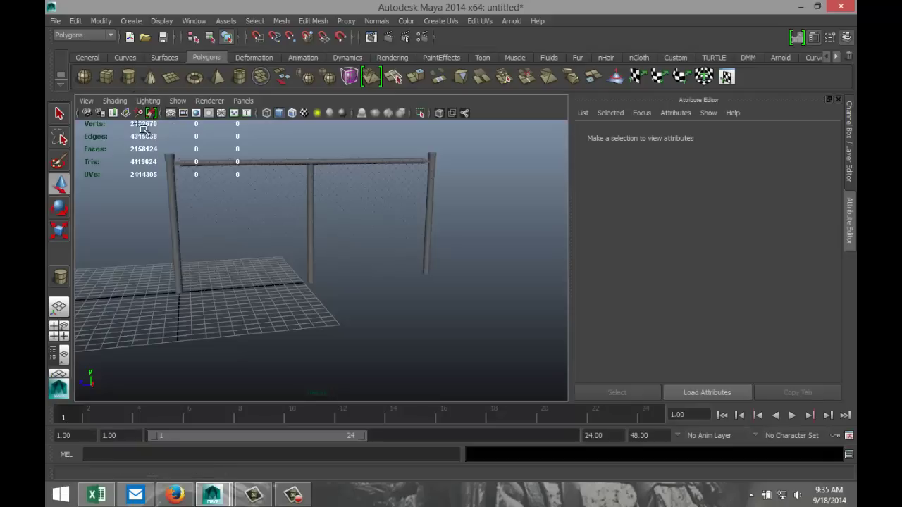
click(272, 350)
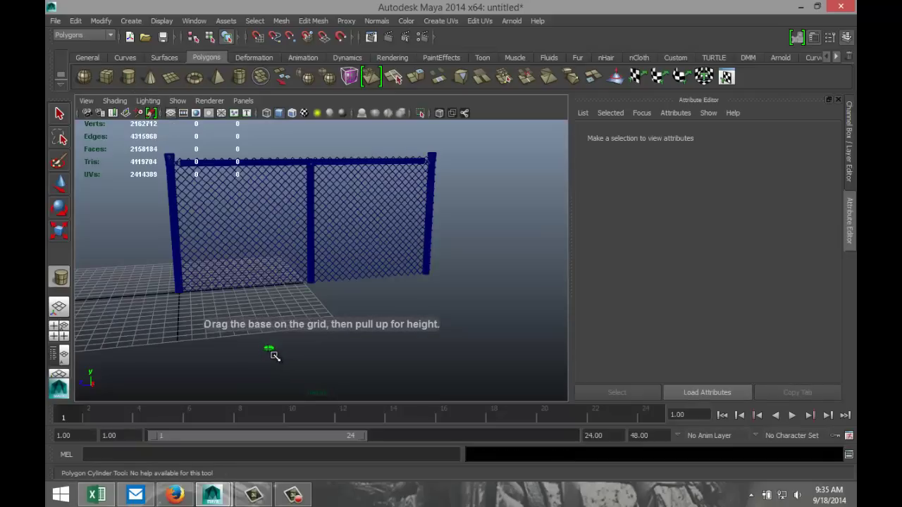
drag(275, 336, 264, 178)
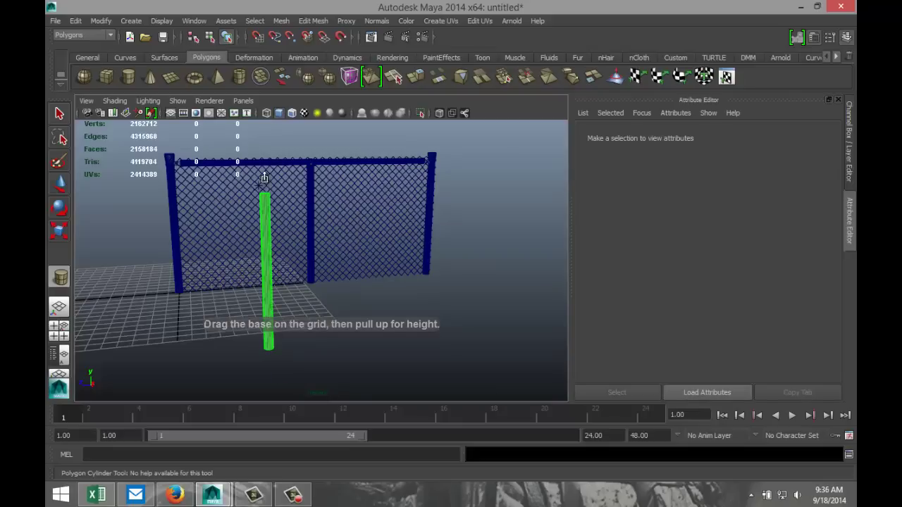
key(w)
key(r)
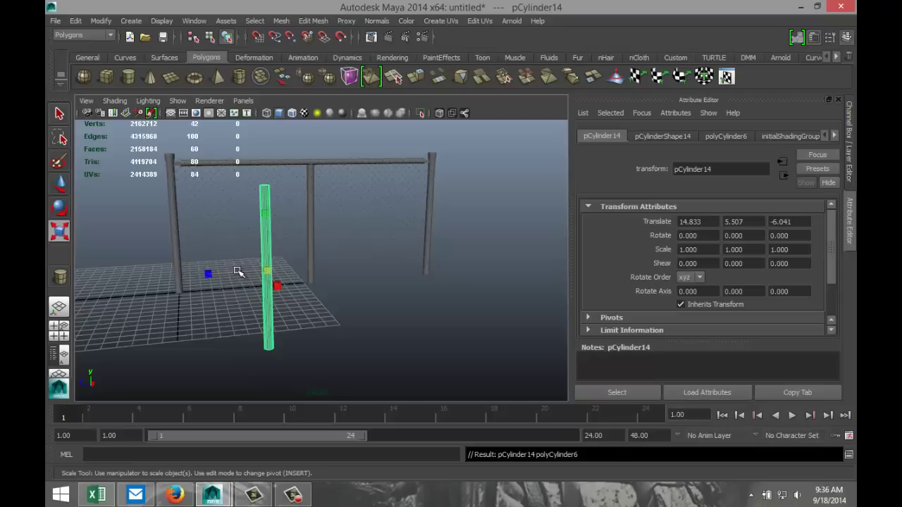
middle_drag(238, 272, 203, 273)
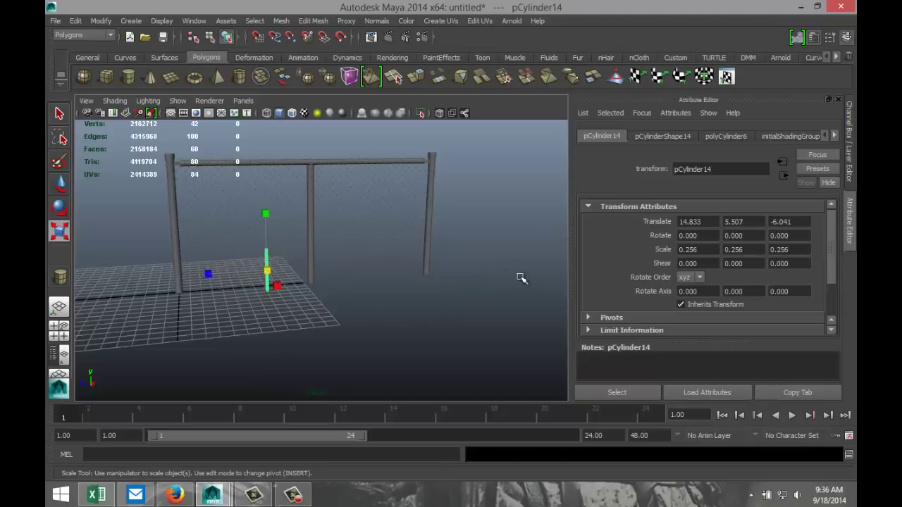
Lay the small cylinder horizontal, parallel to the fence, by setting its X rotation to 90.
key(e)
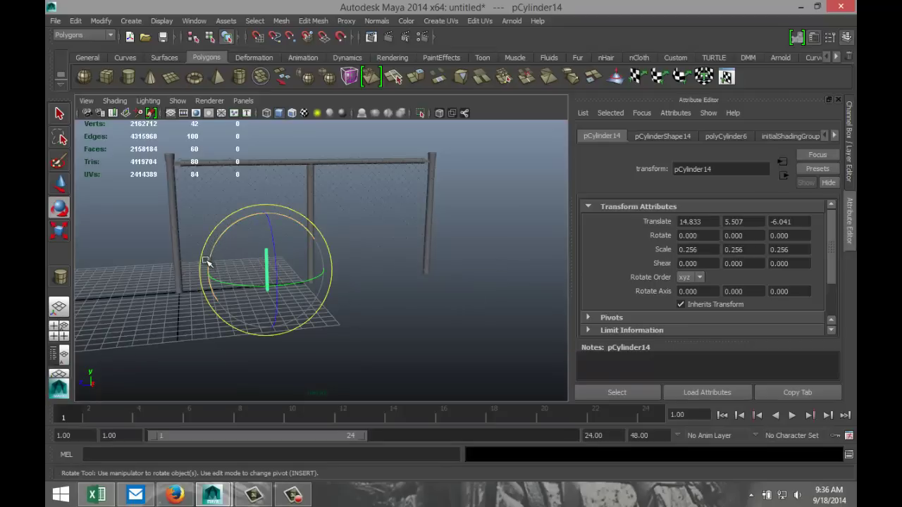
drag(205, 262, 705, 248)
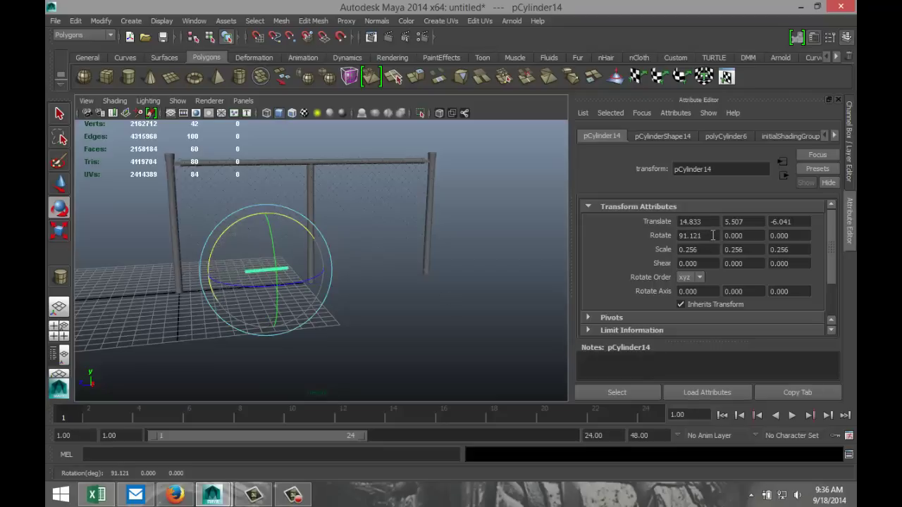
click(691, 236)
text(90)
key(Return)
Select the whole fence together with the small cylinder and delete their construction history.
alt+drag(493, 303, 462, 303)
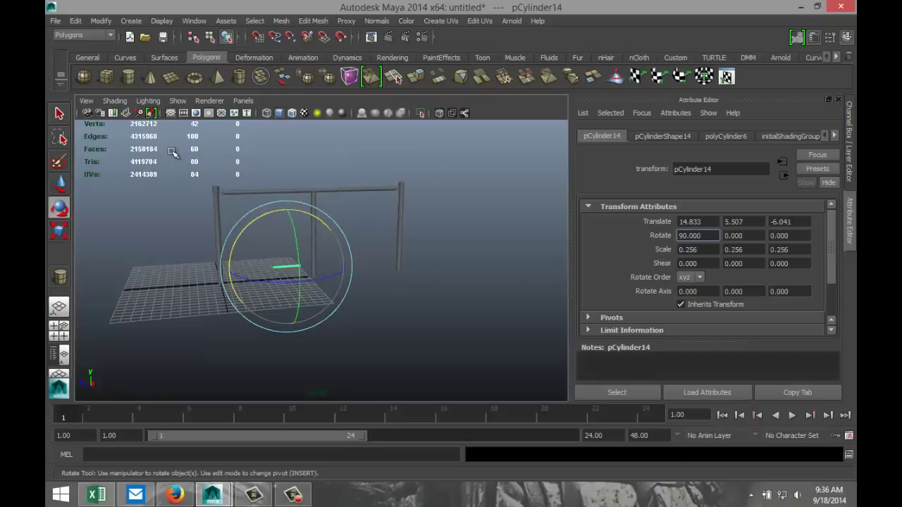
drag(176, 151, 496, 363)
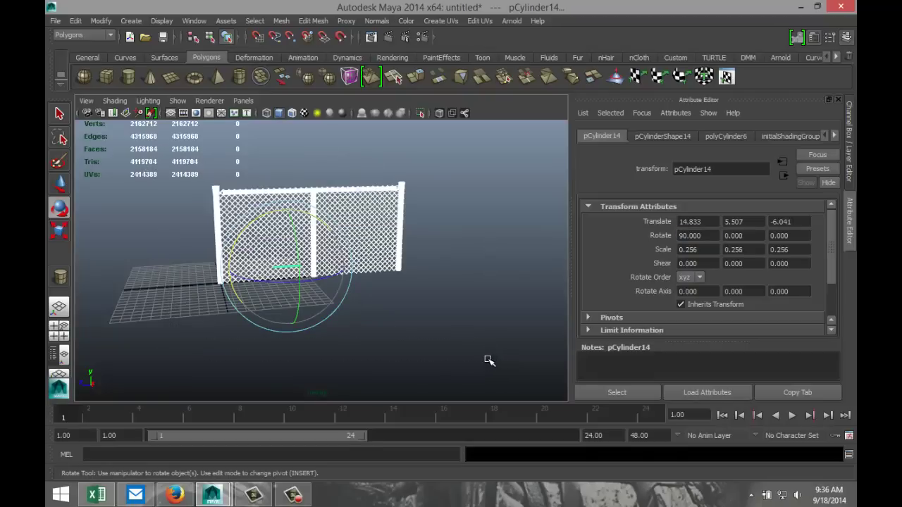
click(76, 21)
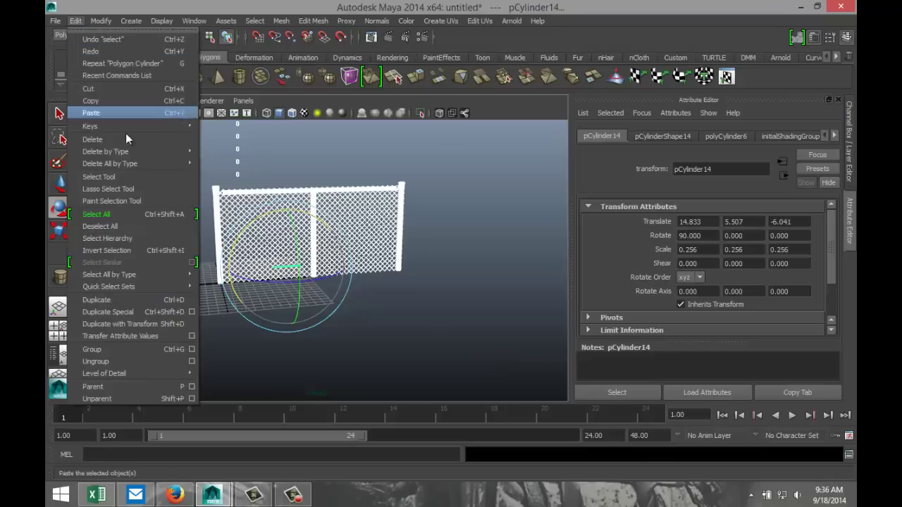
mouse_move(143, 163)
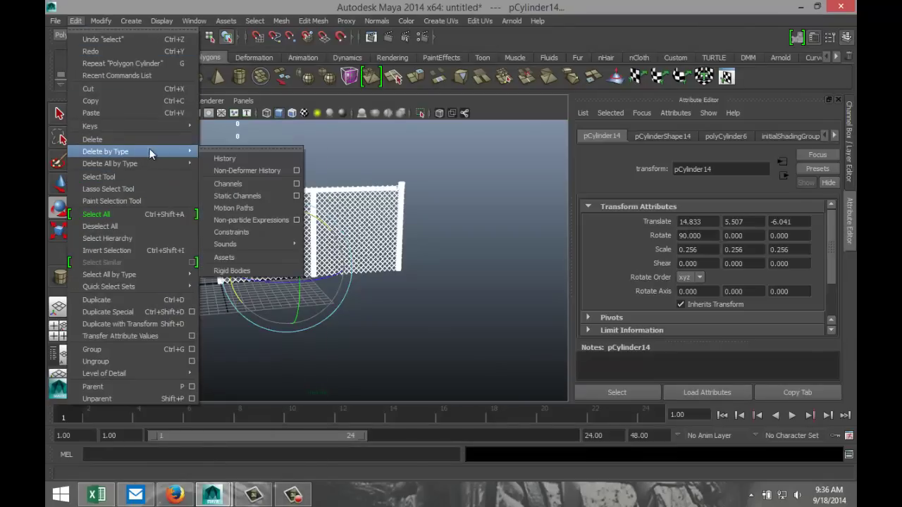
click(211, 158)
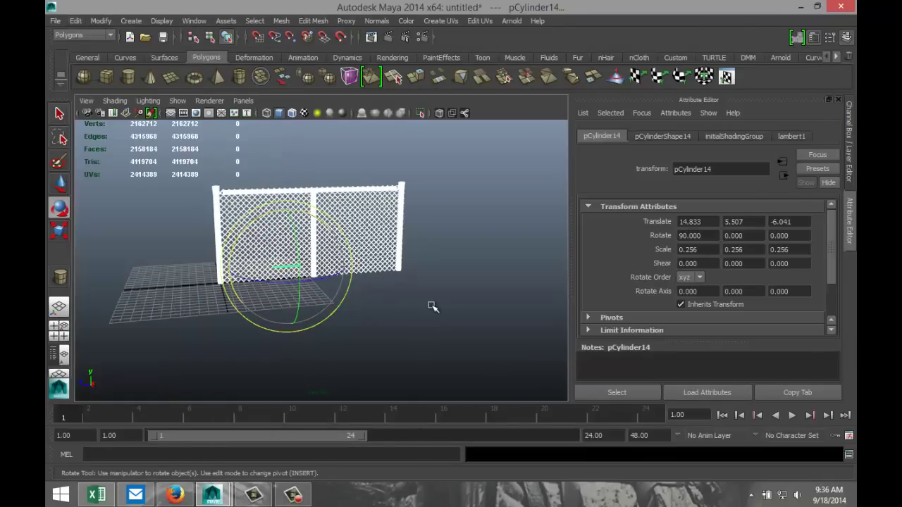
Select only the small cylinder and move it along X to about 0.598, up against the fence mesh.
scroll(431, 305, up, 3)
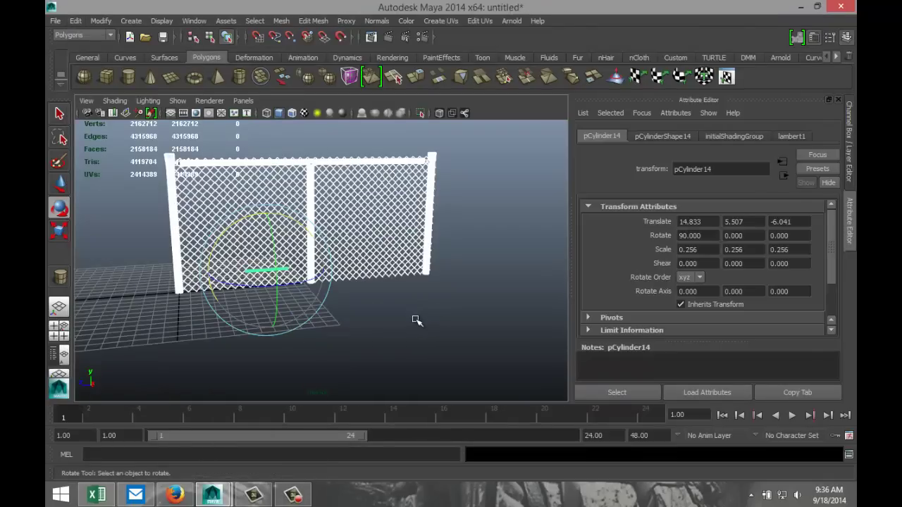
click(417, 320)
click(259, 271)
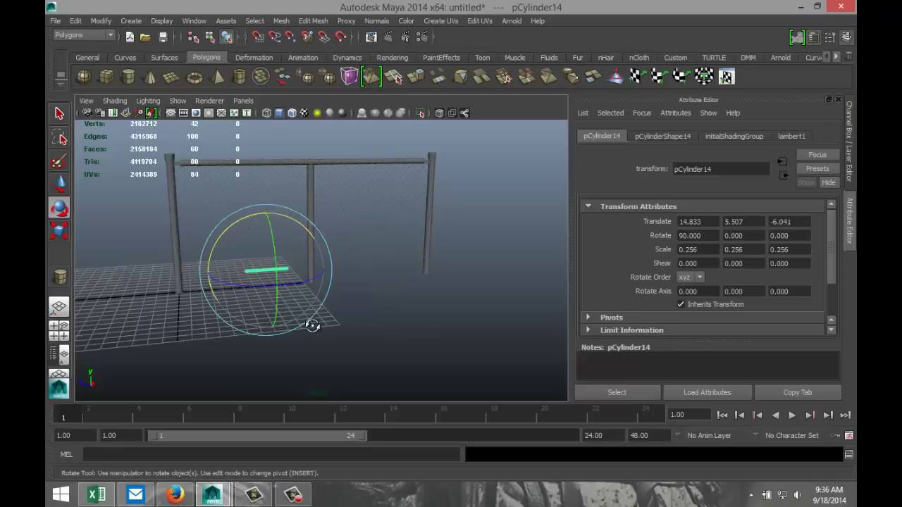
alt+drag(312, 322, 345, 322)
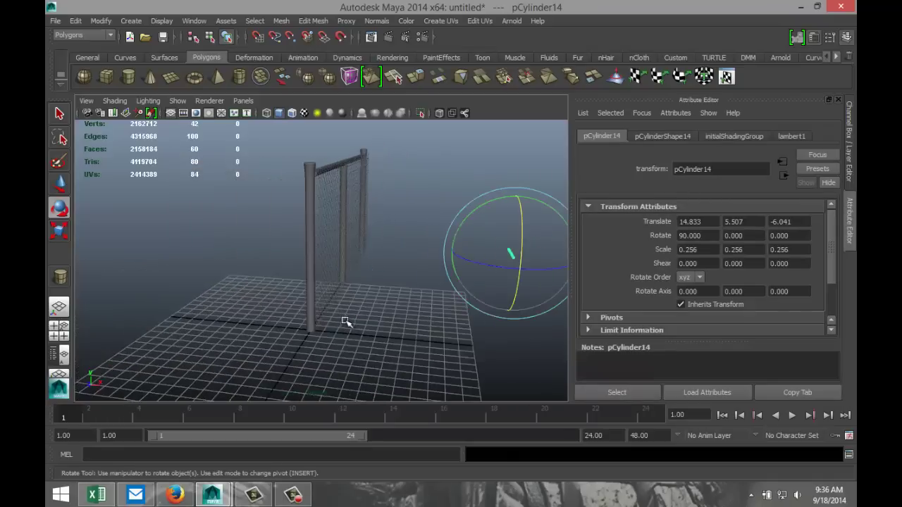
key(w)
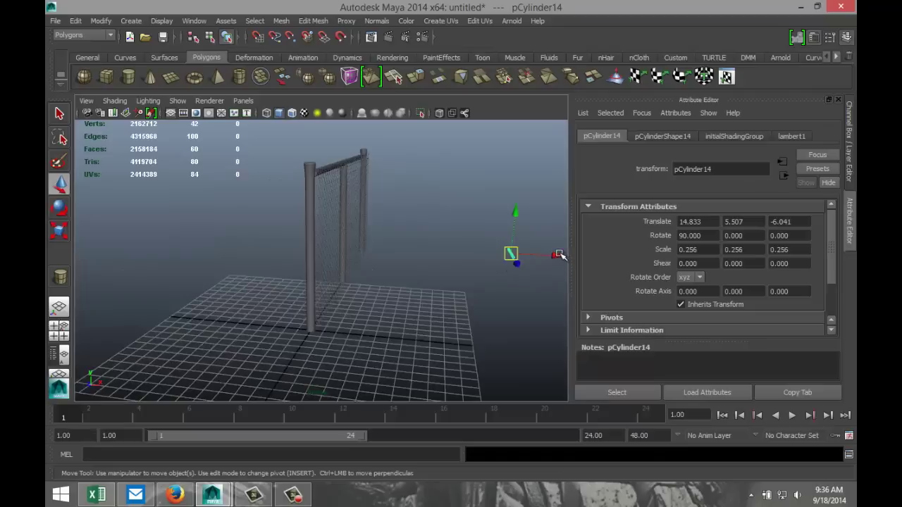
drag(524, 256, 376, 262)
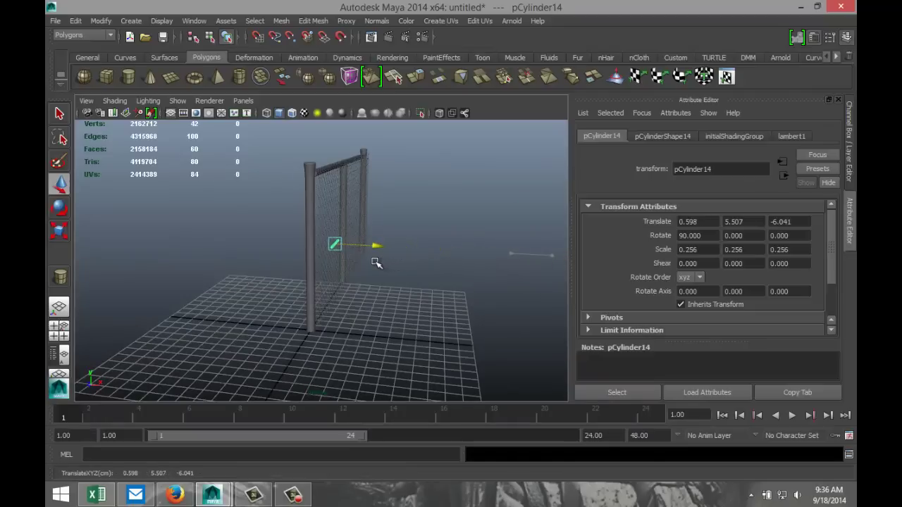
Scale the small cylinder down uniformly to about 0.089.
key(f)
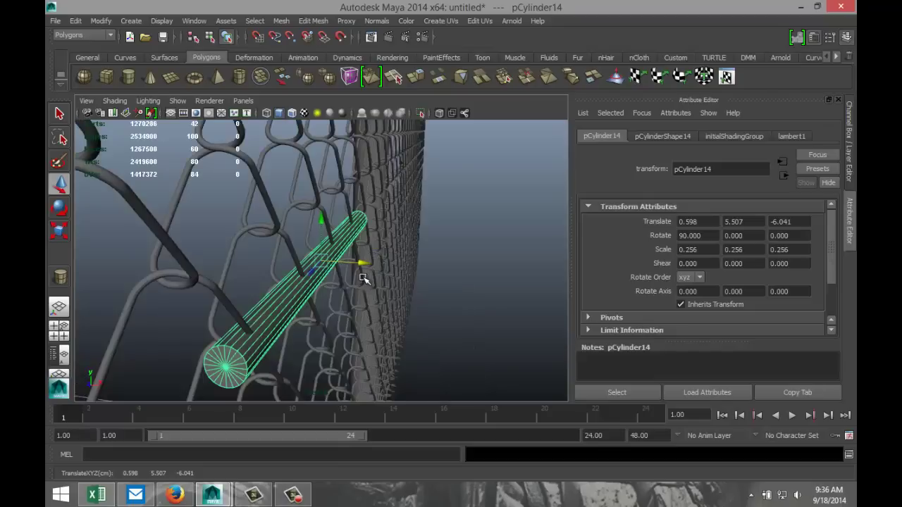
key(r)
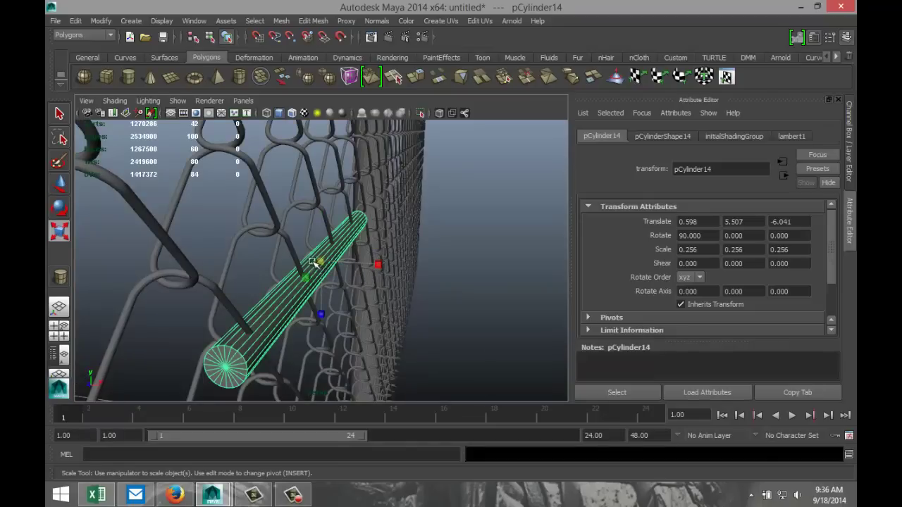
drag(312, 262, 218, 262)
middle_drag(204, 262, 173, 262)
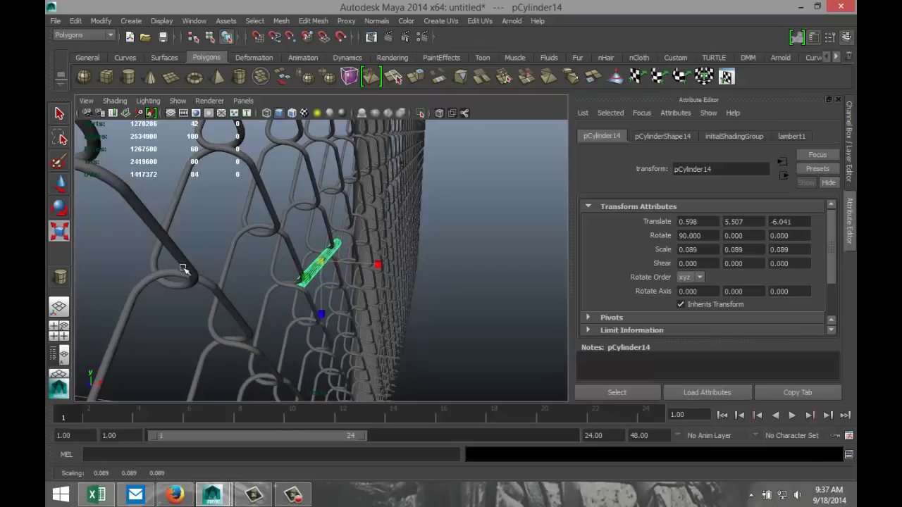
Fit the small cylinder into the mesh loops by moving it to about X 0.532 and Y 5.440.
key(w)
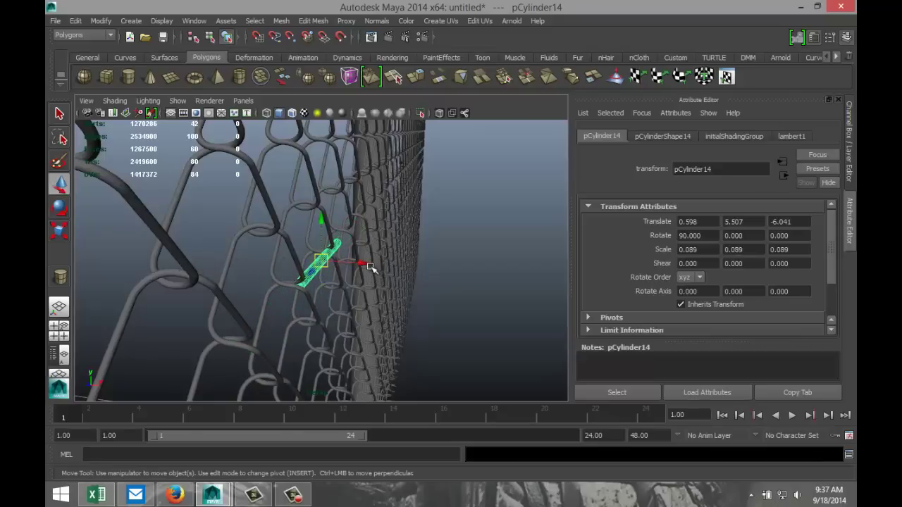
drag(365, 264, 356, 262)
mouse_move(304, 318)
alt+mouse_down()
mouse_move(322, 301)
mouse_move(307, 302)
alt+mouse_up()
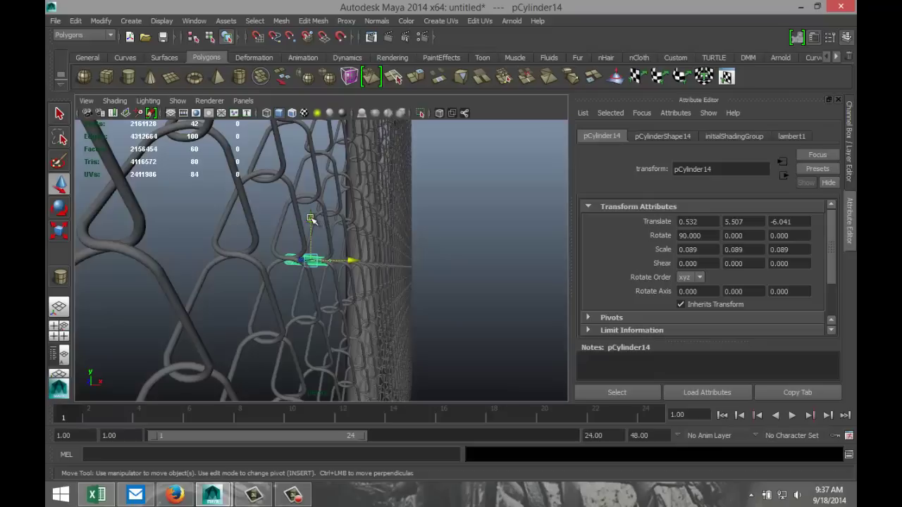
drag(314, 224, 315, 233)
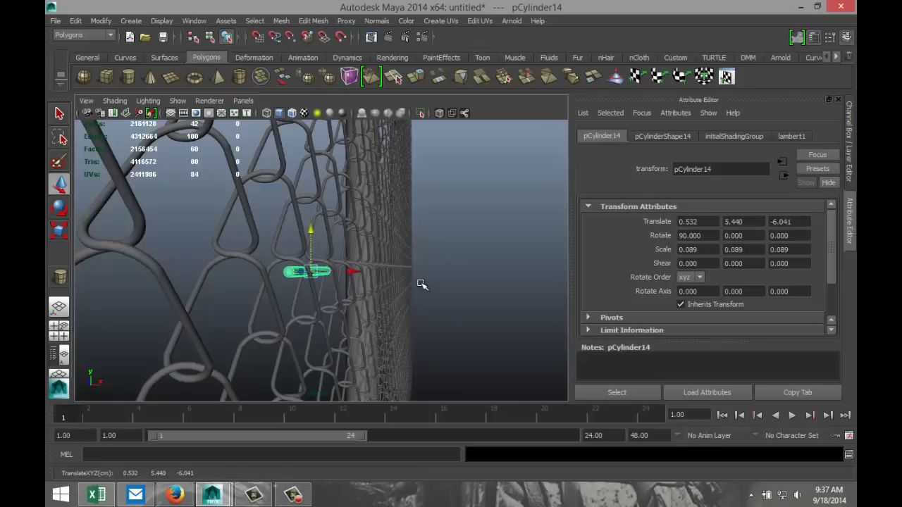
Stretch the small cylinder lengthwise along the fence to a Y scale of about 1.983.
alt+drag(423, 287, 346, 310)
scroll(346, 310, down, 5)
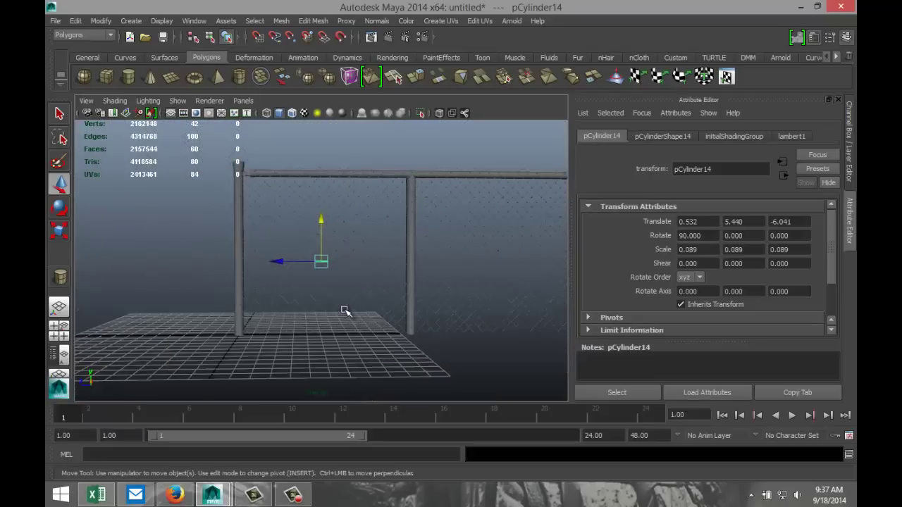
key(r)
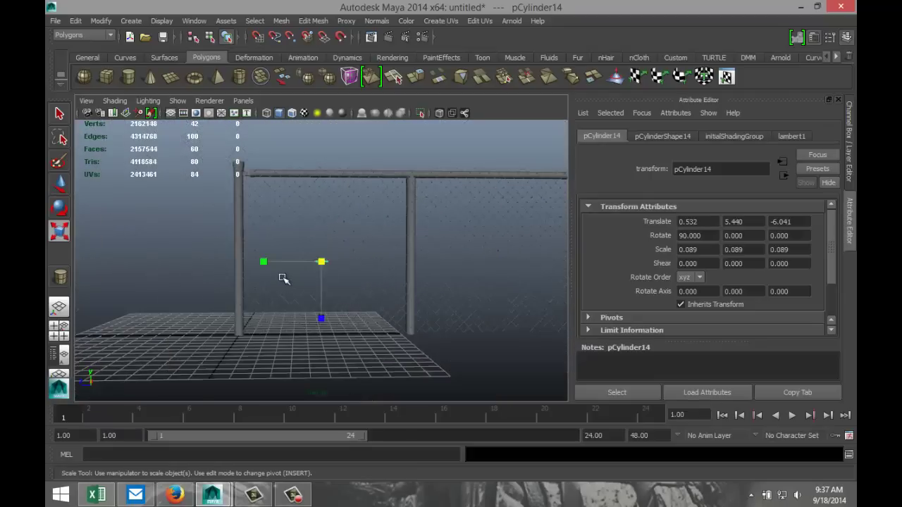
middle_drag(161, 263, 225, 281)
scroll(232, 282, down, 3)
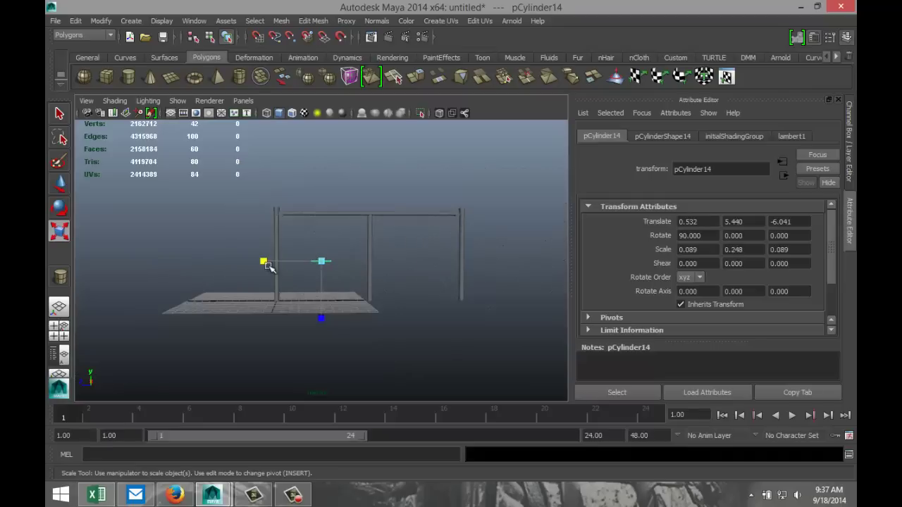
drag(263, 262, 158, 271)
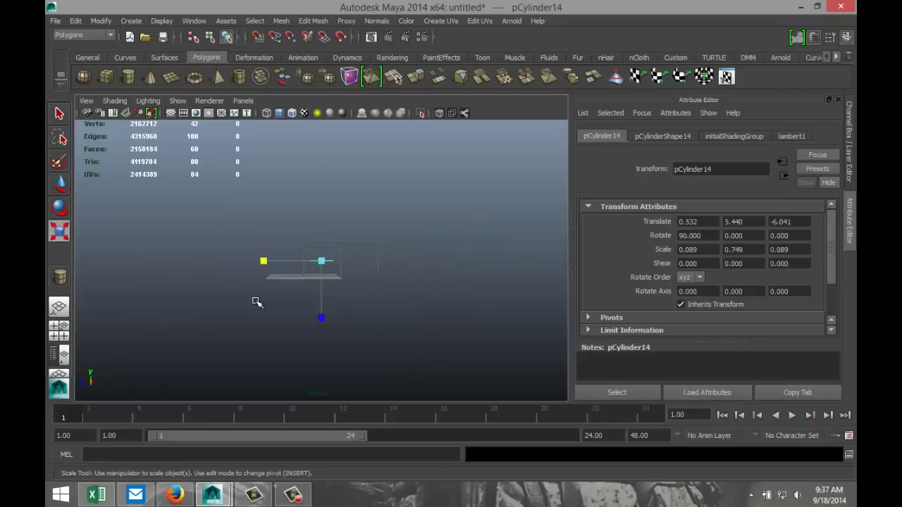
drag(263, 260, 168, 264)
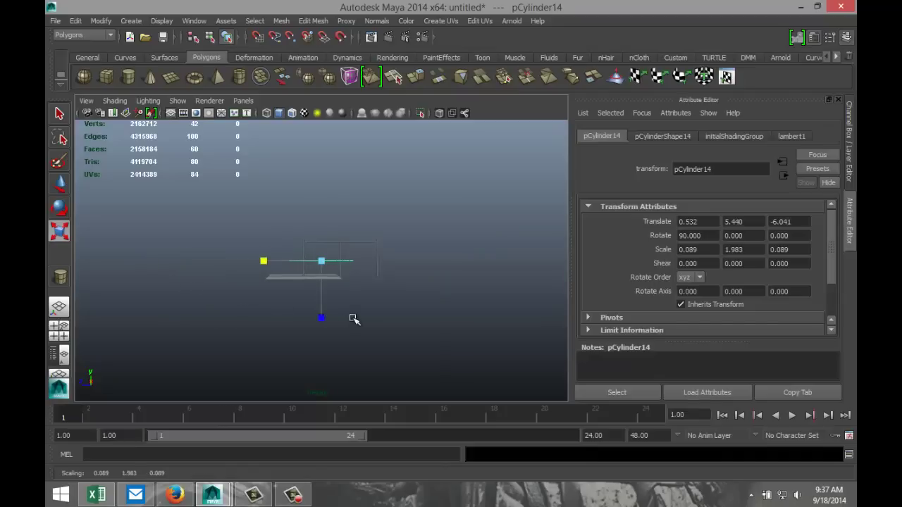
Center the long thin cylinder on the middle post by moving it along Z to about -12.748.
key(w)
click(278, 261)
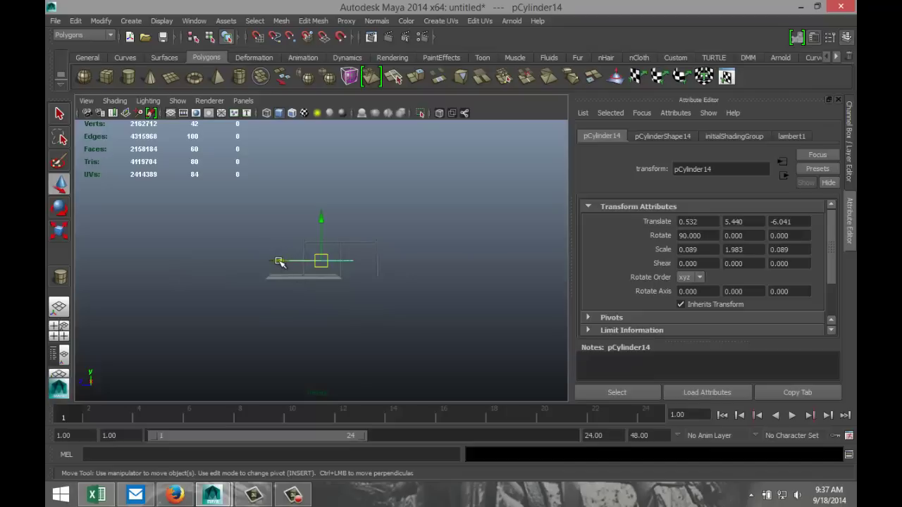
drag(285, 262, 302, 262)
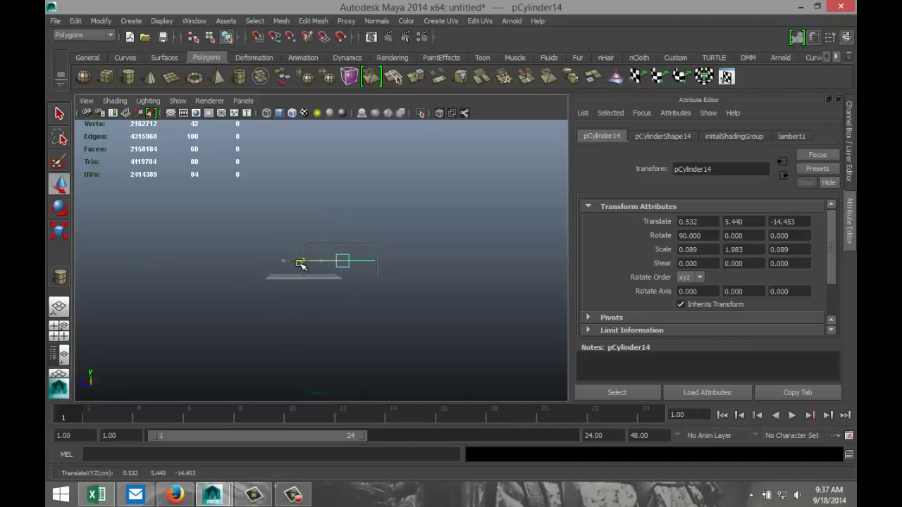
click(59, 330)
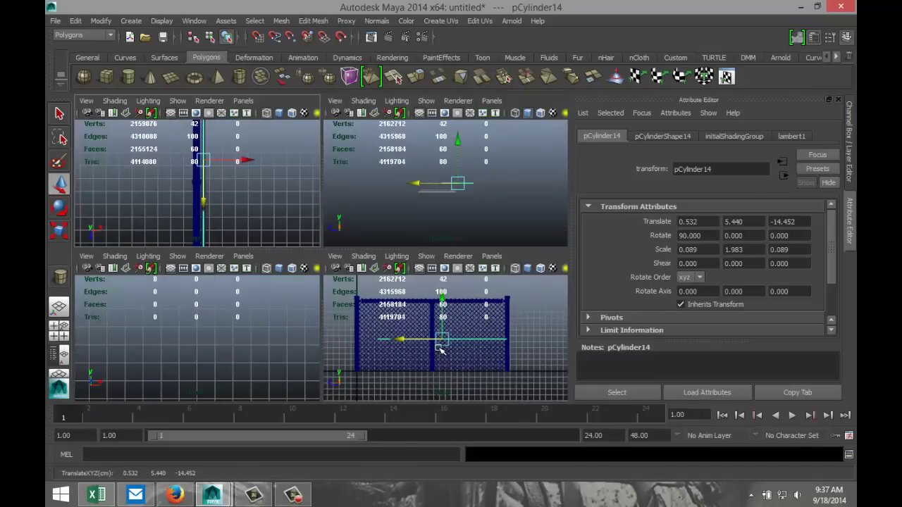
key(space)
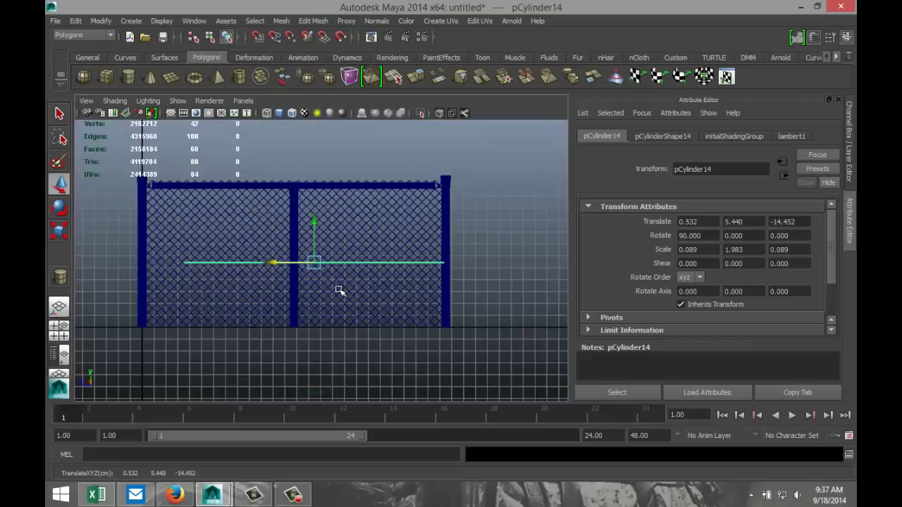
drag(273, 263, 252, 266)
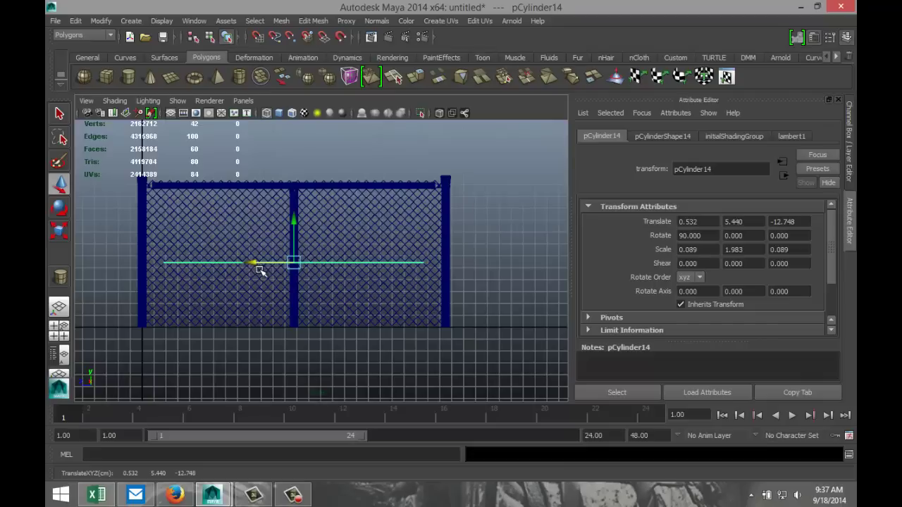
Lengthen the thin cylinder to a Y scale of about 2.255 so it spans between the two outer posts.
key(r)
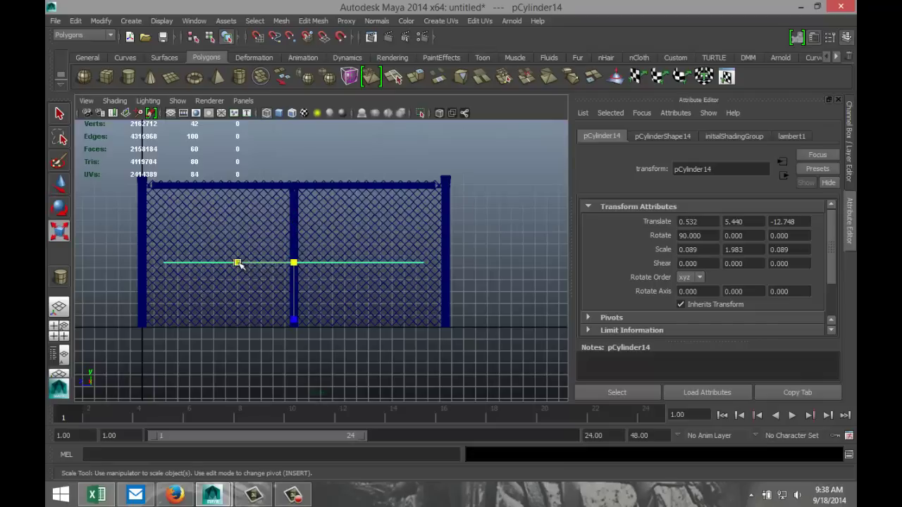
drag(237, 262, 232, 262)
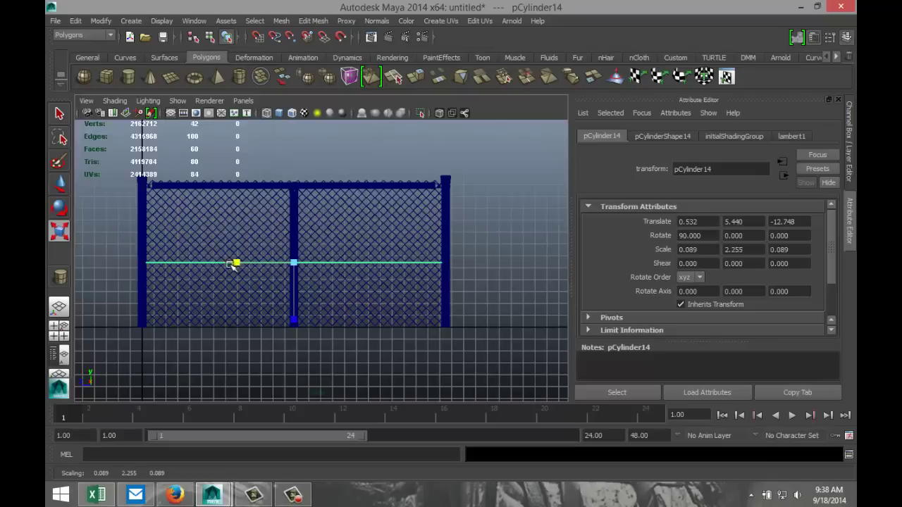
click(63, 326)
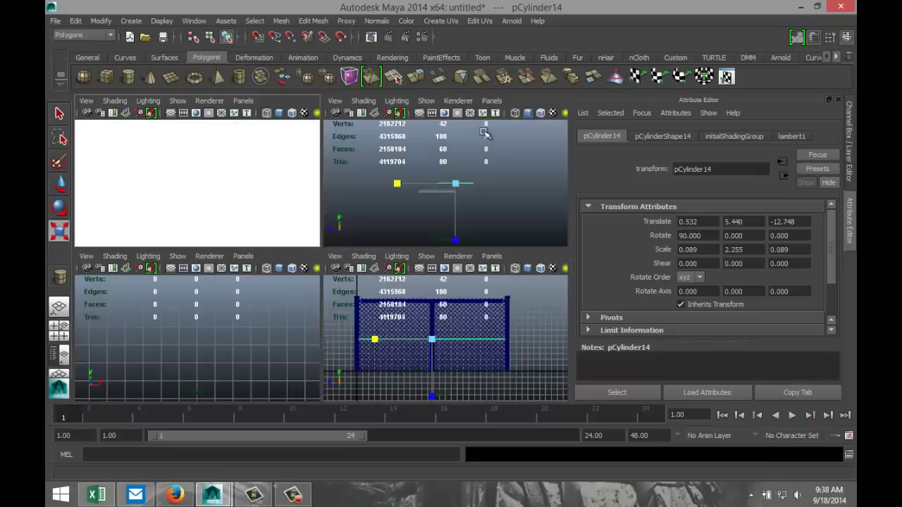
key(space)
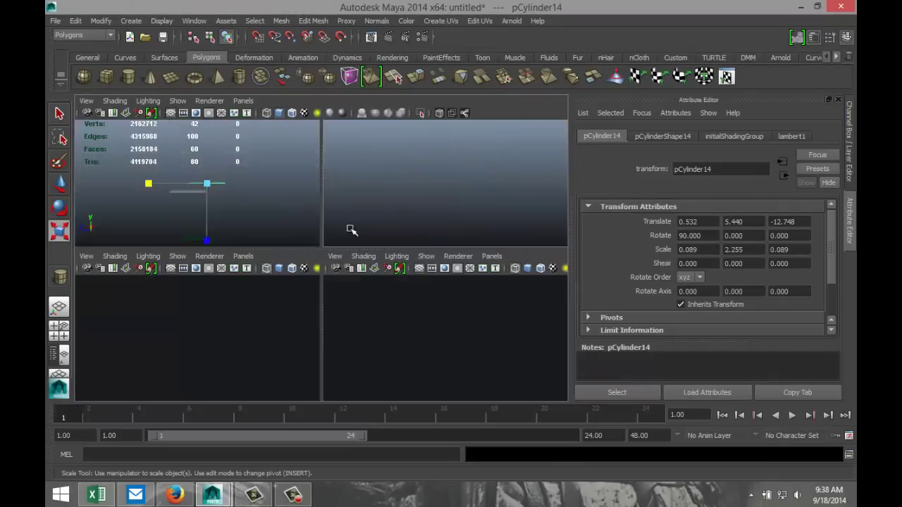
key(space)
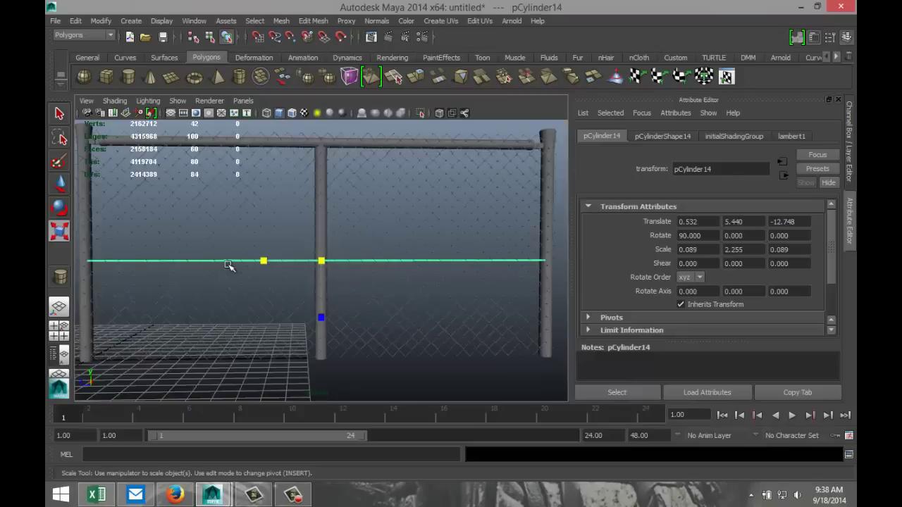
alt+drag(236, 261, 185, 266)
alt+middle_drag(229, 272, 282, 276)
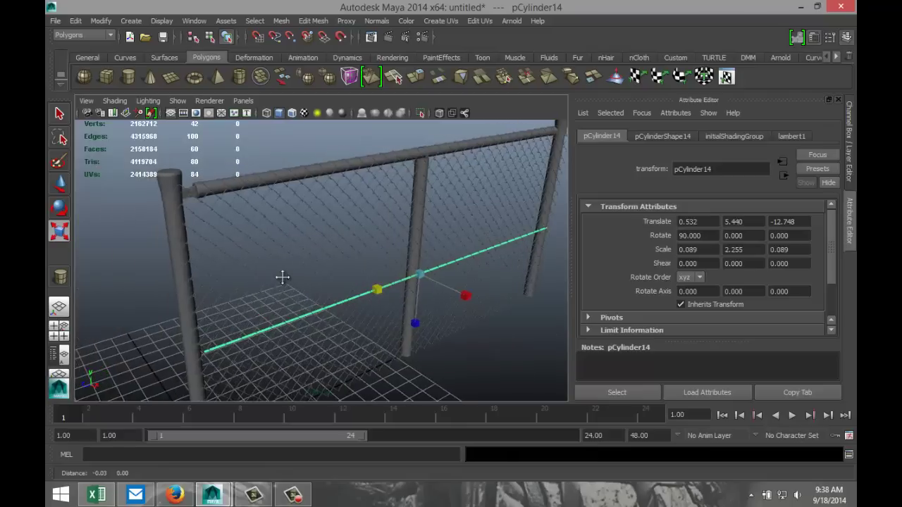
click(173, 202)
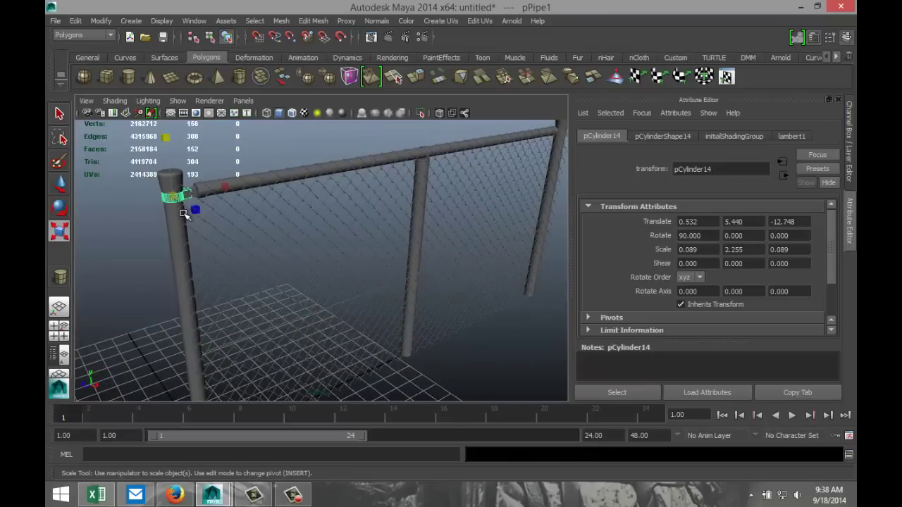
scroll(179, 210, up, 3)
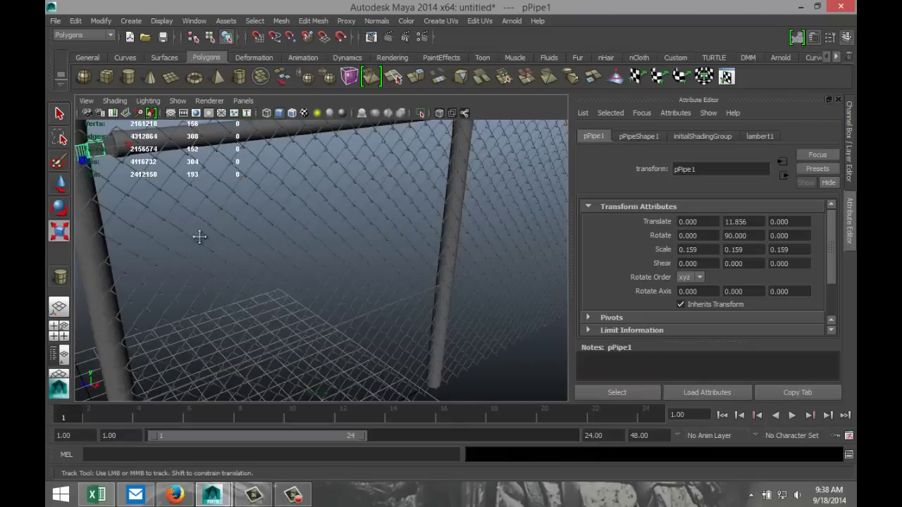
key(f)
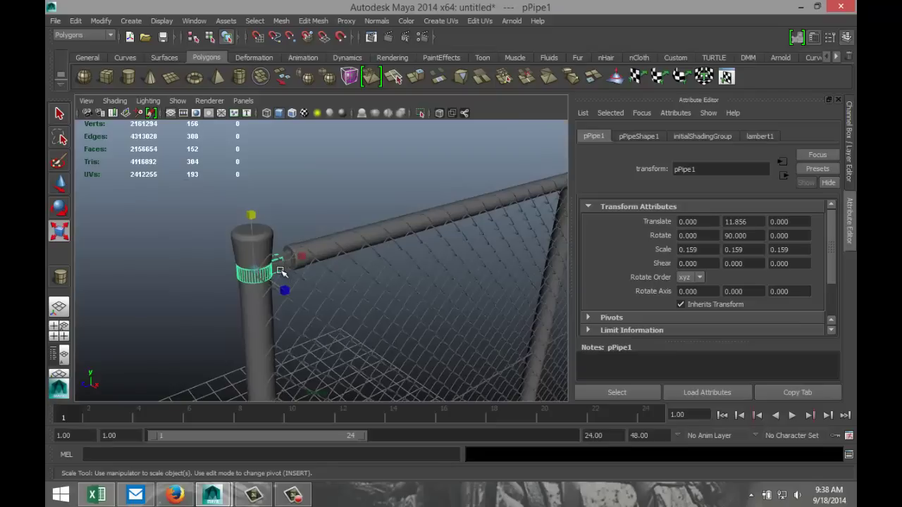
click(285, 277)
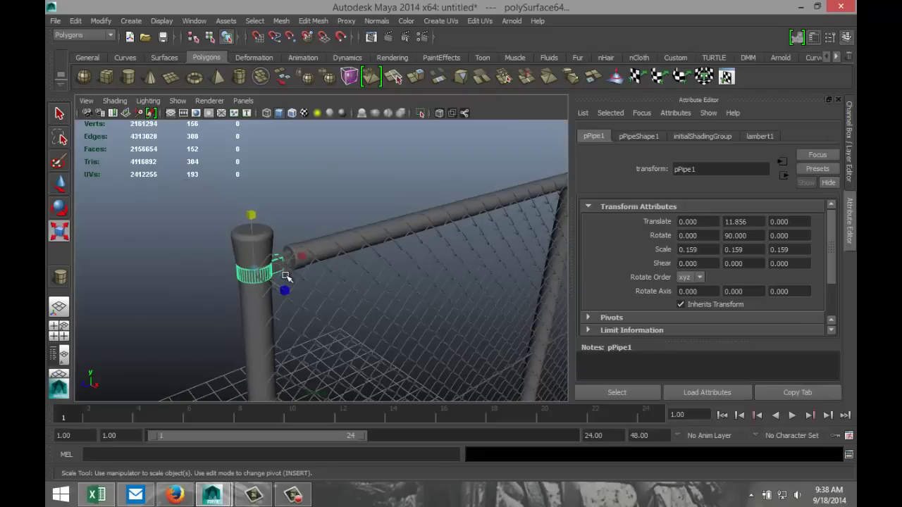
scroll(268, 273, up, 4)
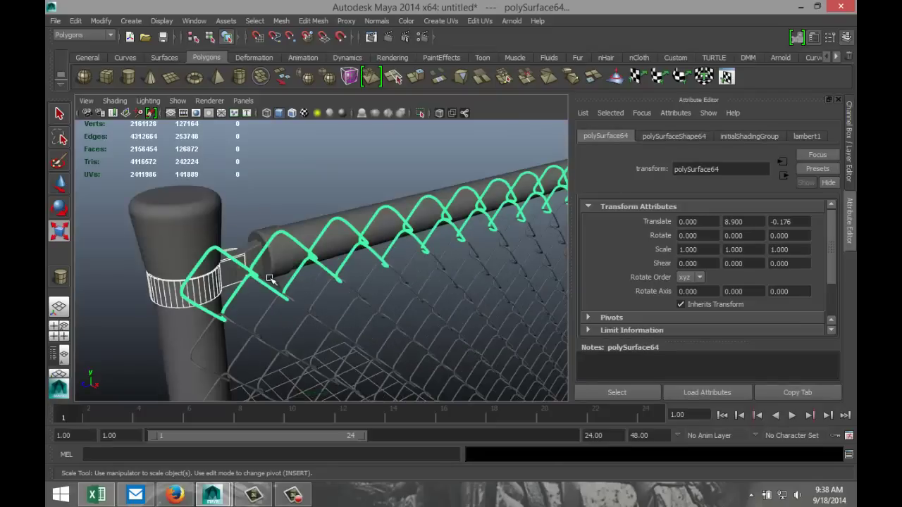
click(232, 272)
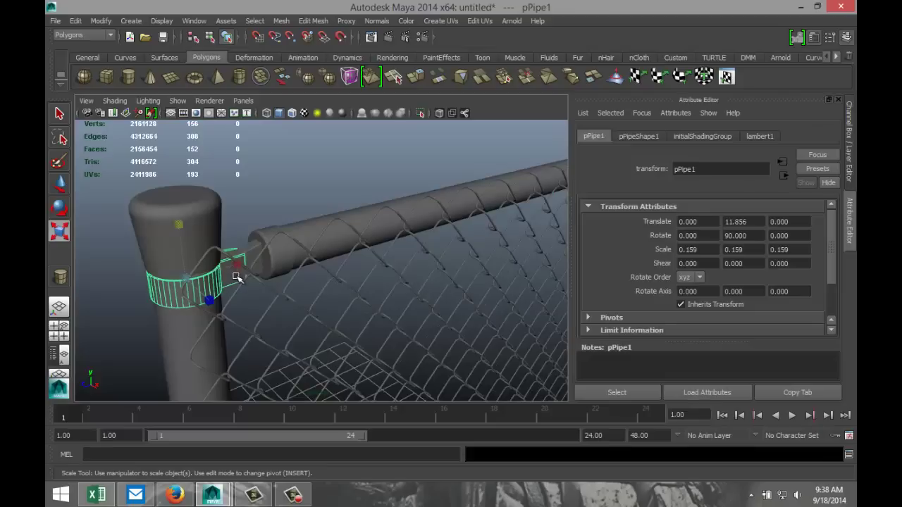
shift+click(237, 275)
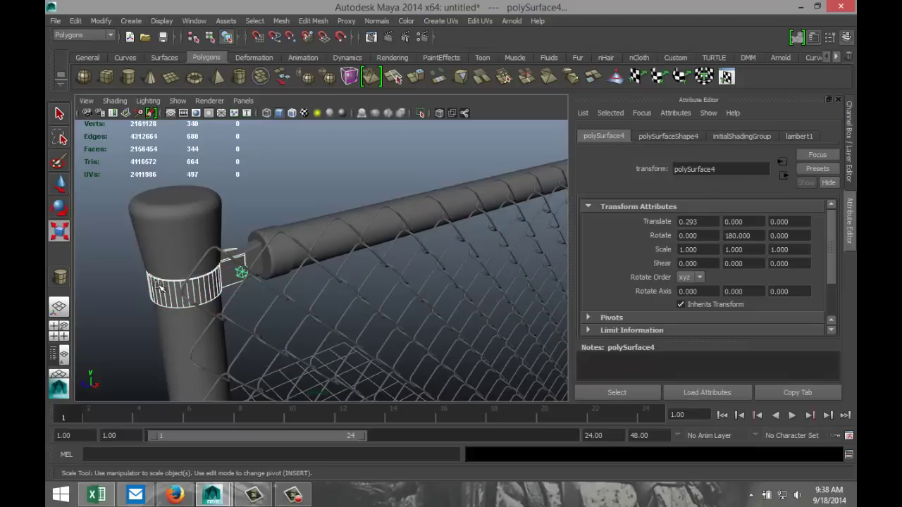
alt+drag(145, 288, 316, 286)
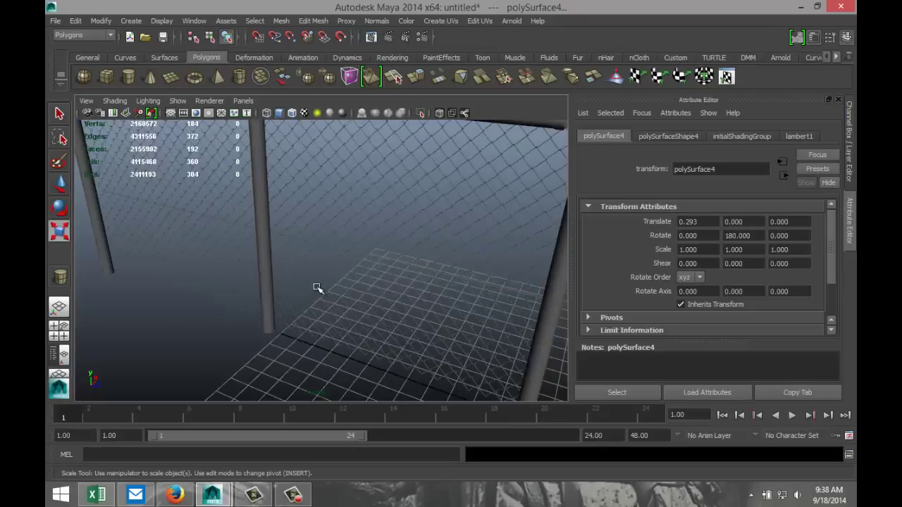
scroll(263, 305, down, 8)
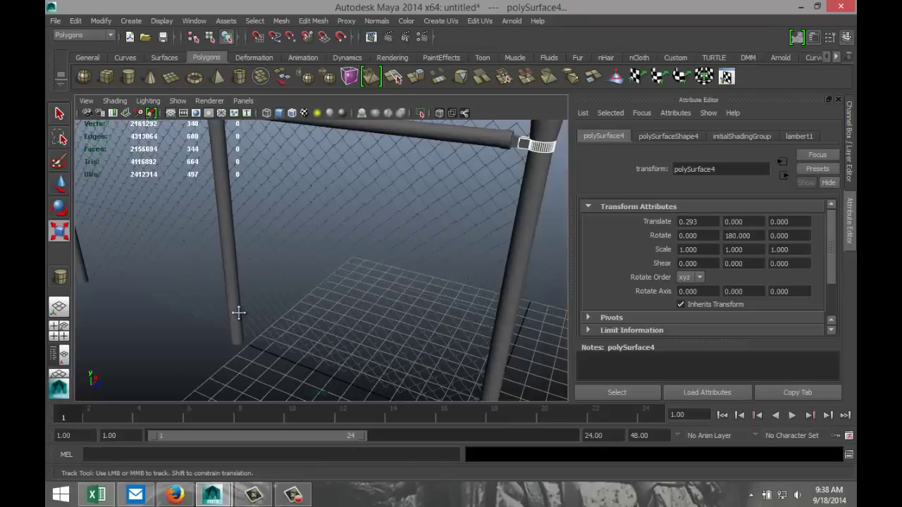
key(r)
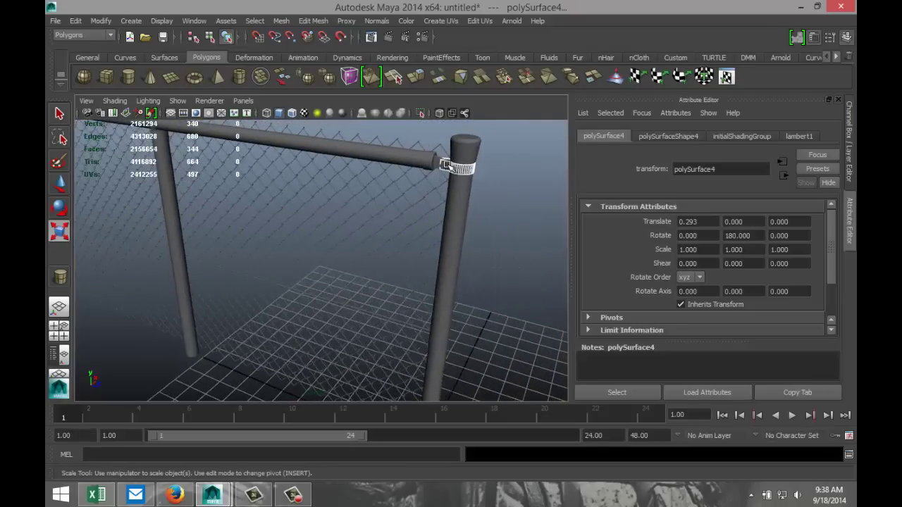
key(ctrl+z)
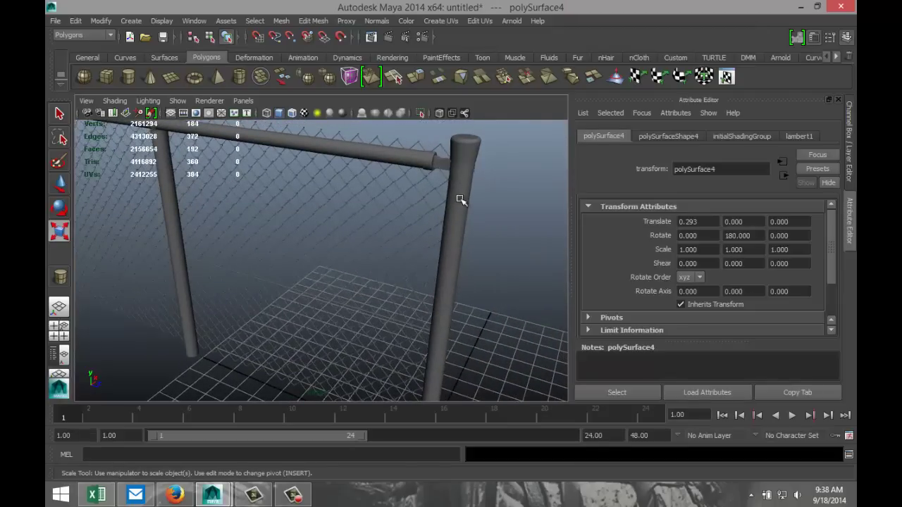
Combine the post clamp band and its bolt pieces, polySurface3 and polySurface4, into a single mesh.
scroll(459, 200, up, 3)
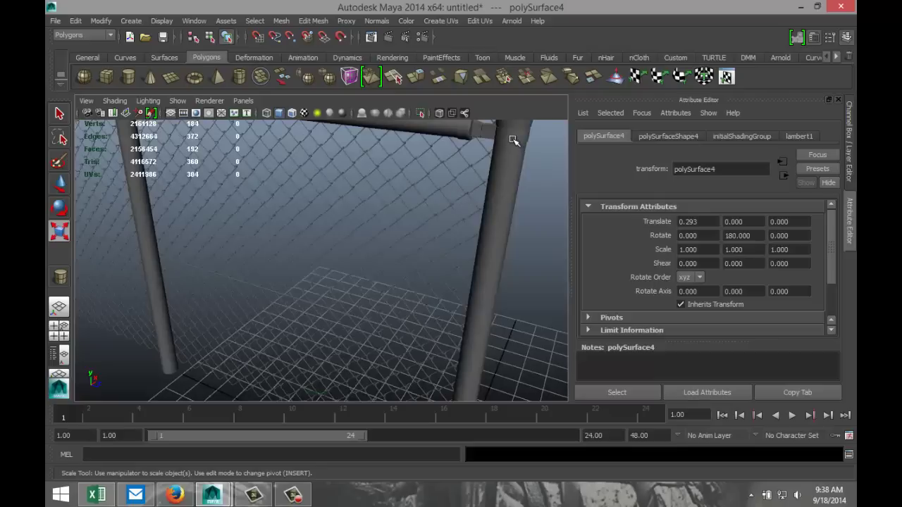
key(shift+z)
key(f)
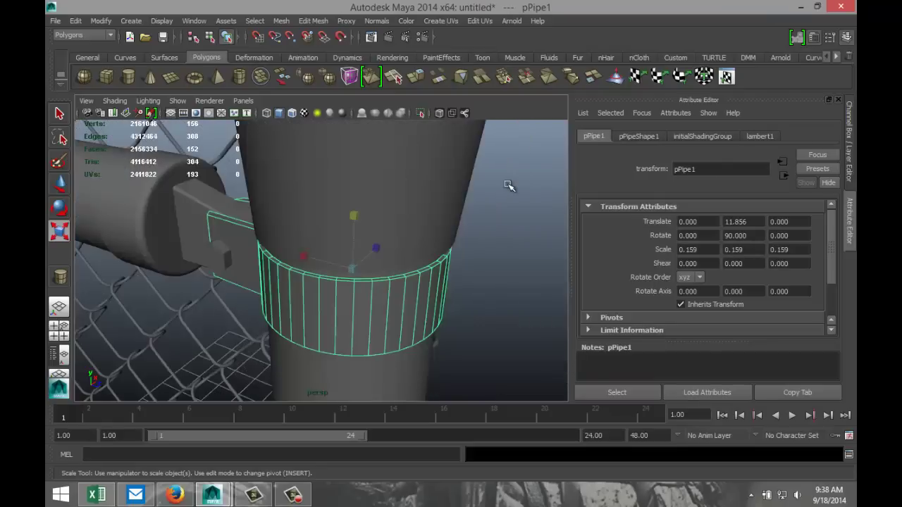
shift+click(226, 265)
mouse_move(396, 305)
alt+mouse_down()
mouse_move(231, 296)
mouse_move(380, 304)
alt+mouse_up()
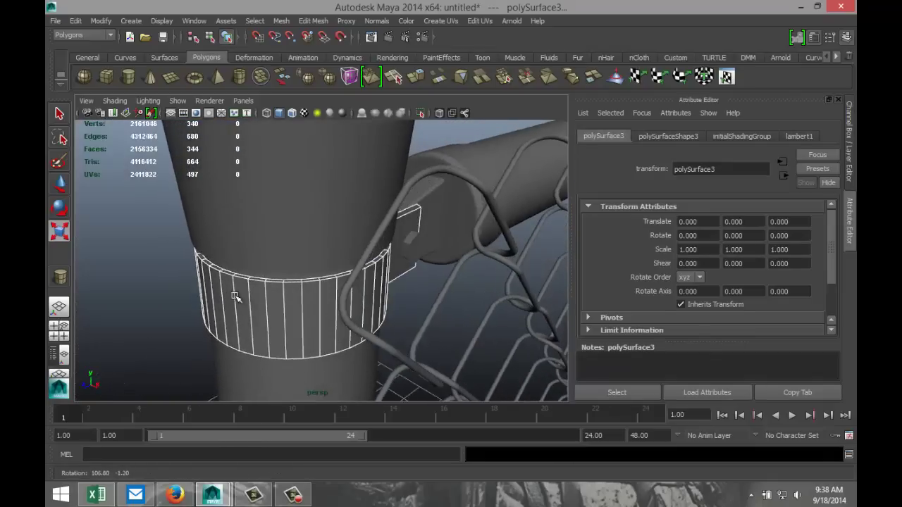
click(414, 253)
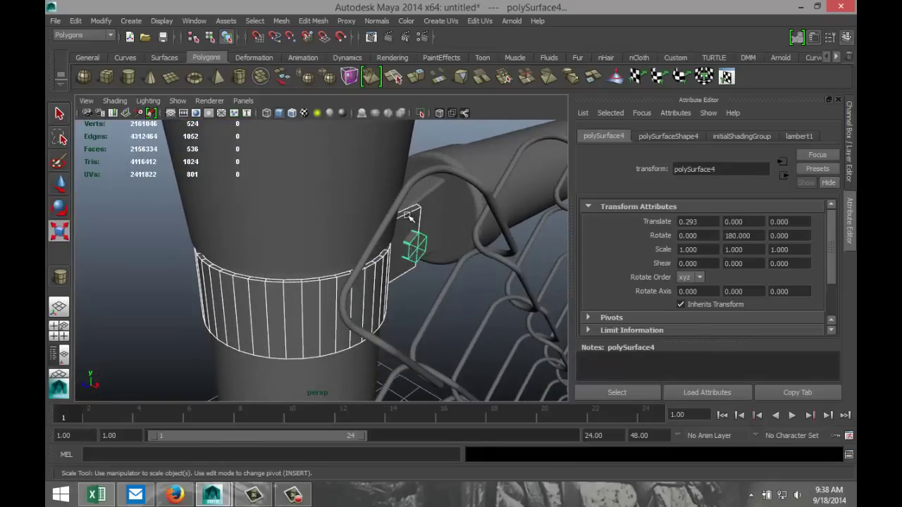
click(282, 21)
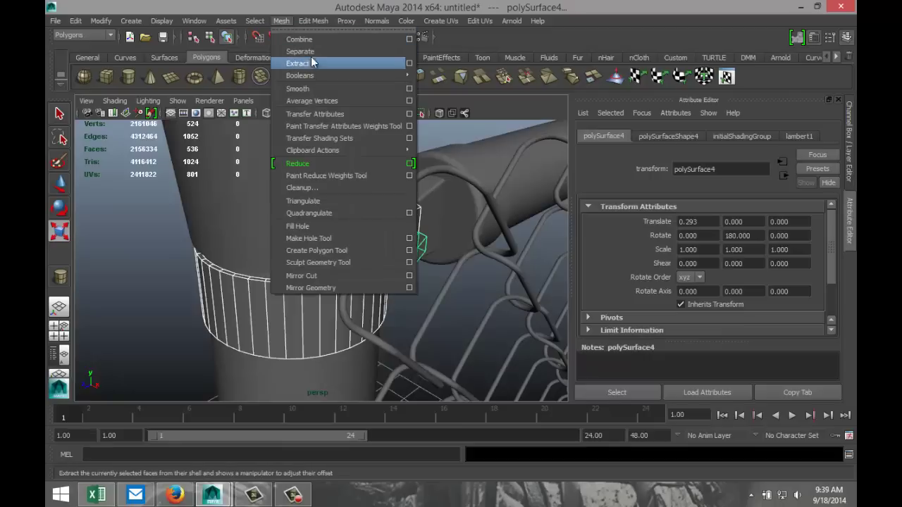
click(310, 39)
Center the pivot of the combined clamp mesh.
scroll(366, 249, down, 10)
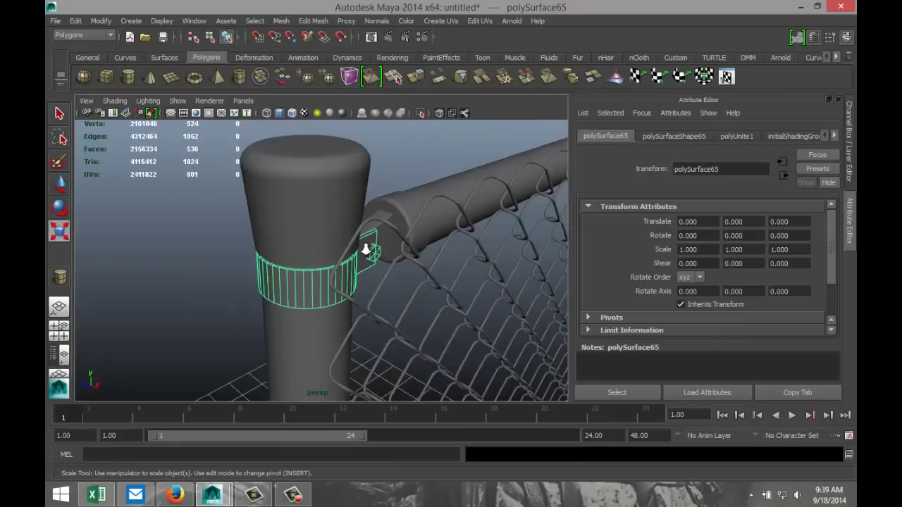
scroll(366, 249, down, 6)
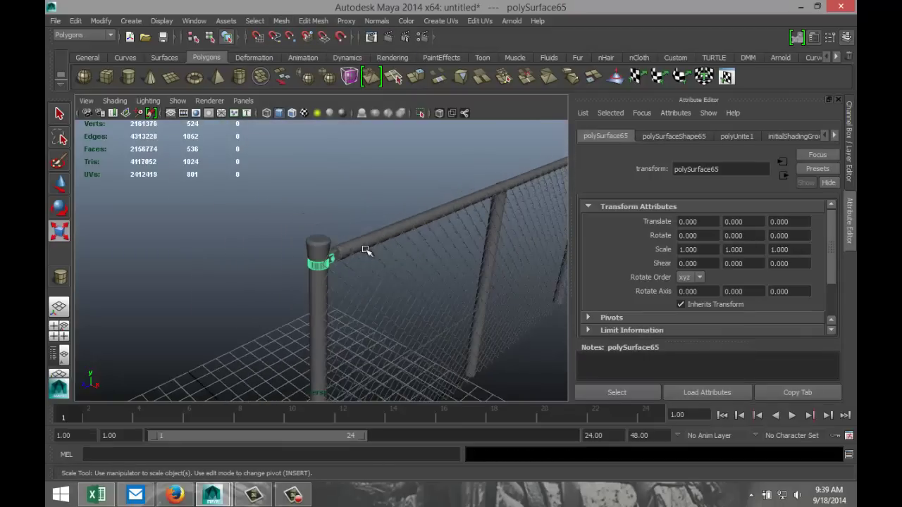
alt+drag(400, 326, 381, 309)
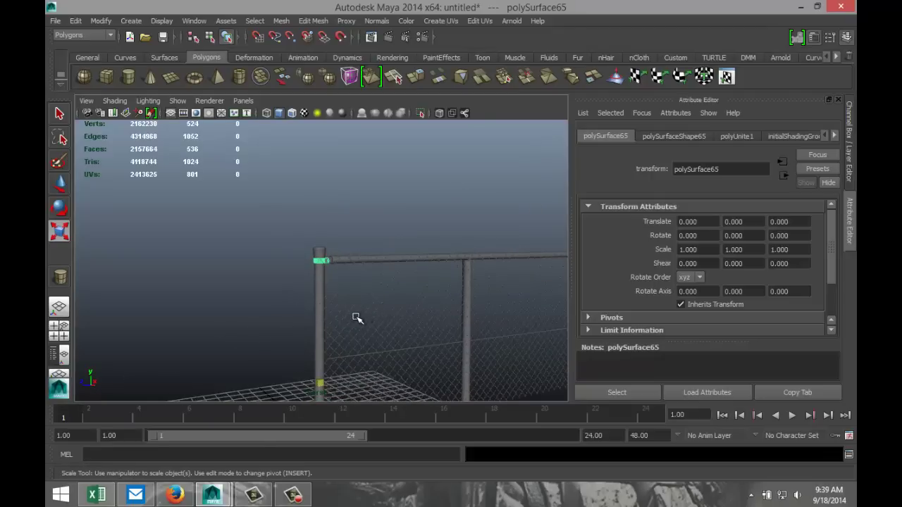
key(w)
scroll(326, 328, down, 5)
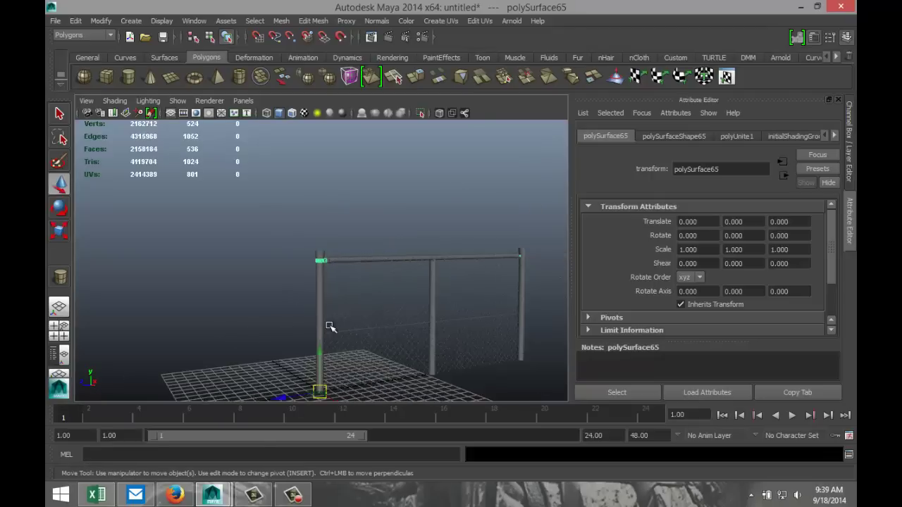
click(100, 20)
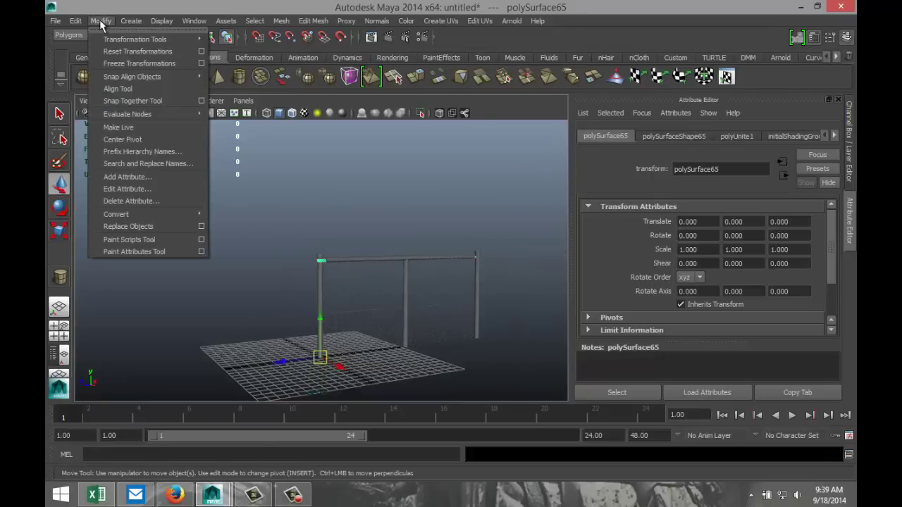
click(131, 142)
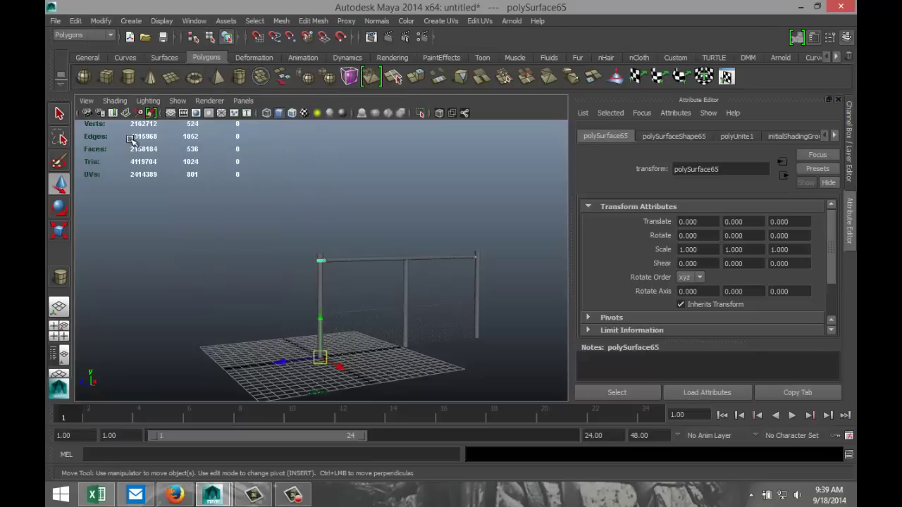
click(405, 217)
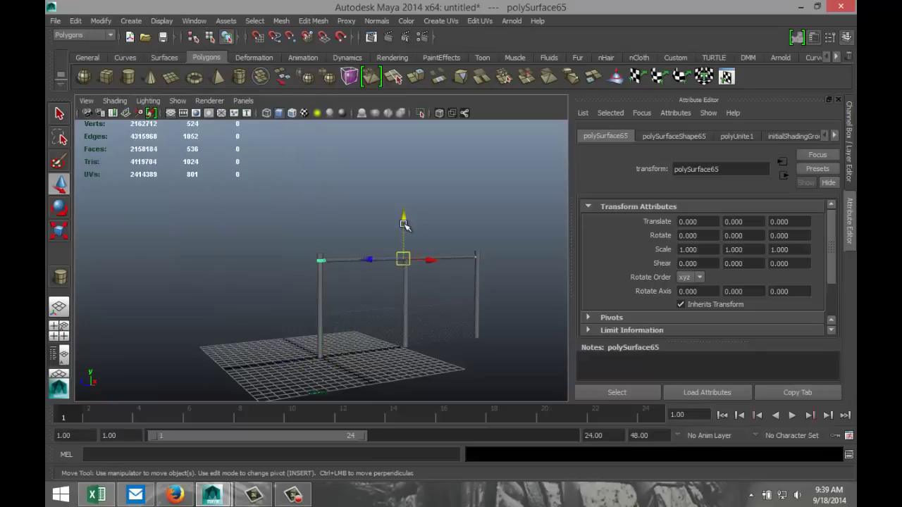
key(Insert)
drag(403, 231, 405, 242)
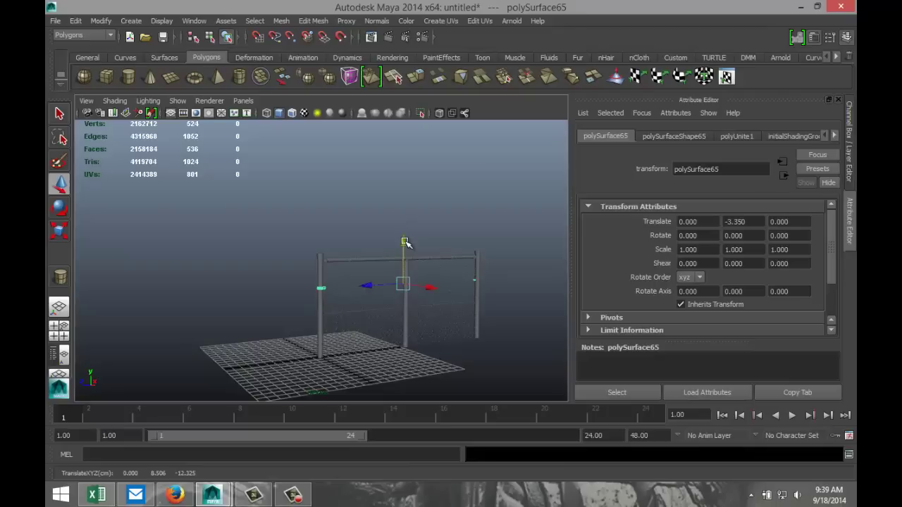
key(ctrl+z)
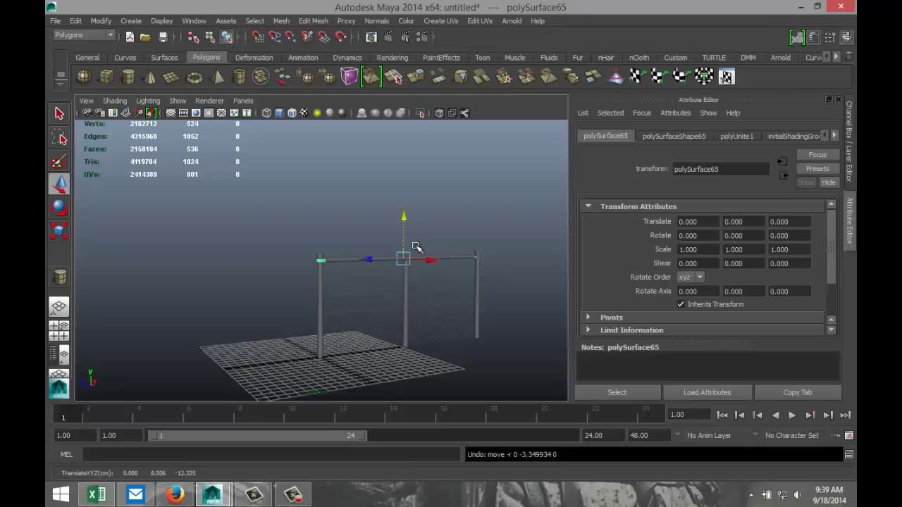
scroll(484, 309, up, 2)
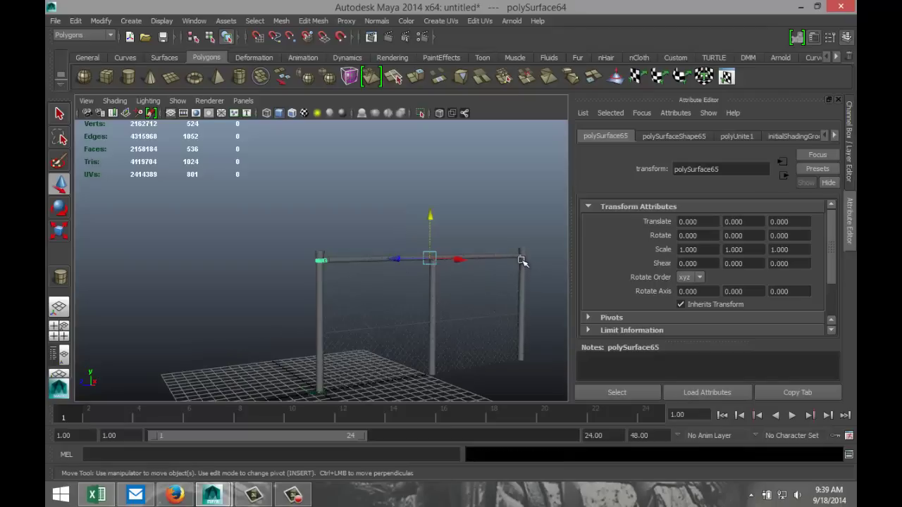
click(521, 260)
click(522, 302)
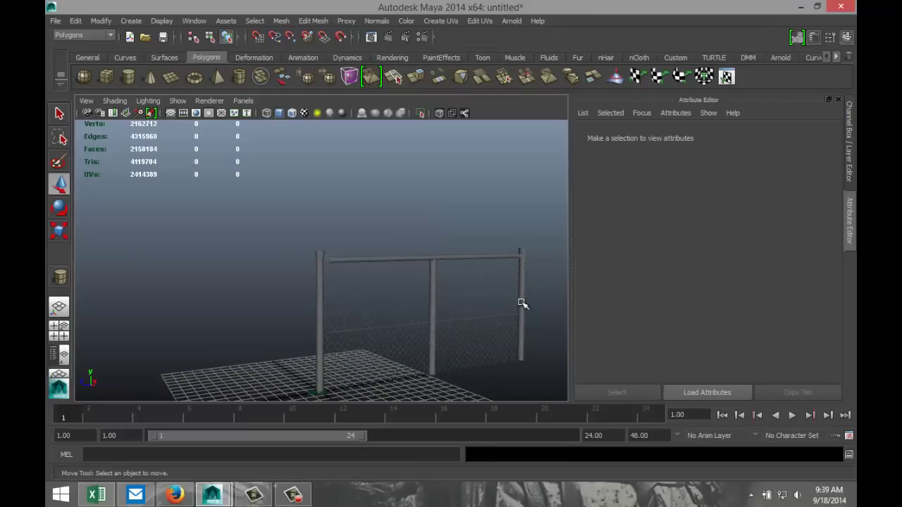
click(321, 272)
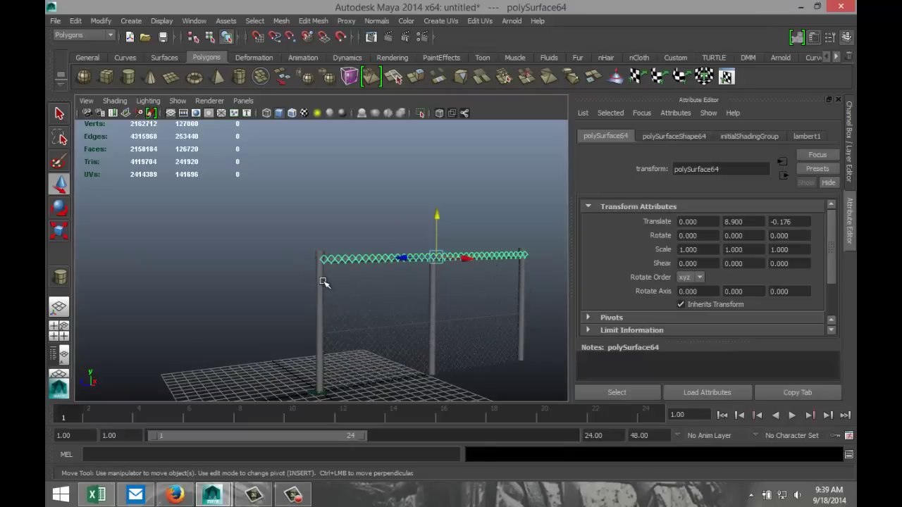
click(319, 265)
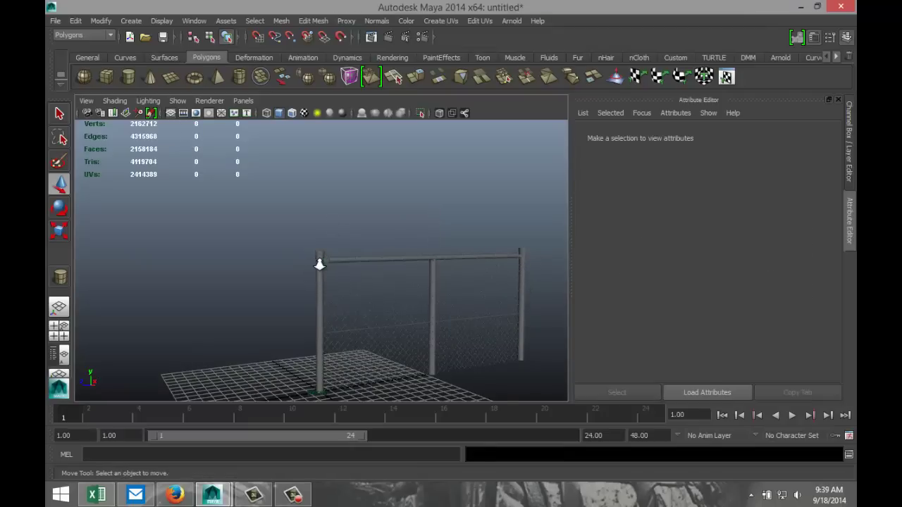
Duplicate the combined clamp mesh and lower the copy along the outer posts to a Y translation of about -6.287.
scroll(319, 264, up, 5)
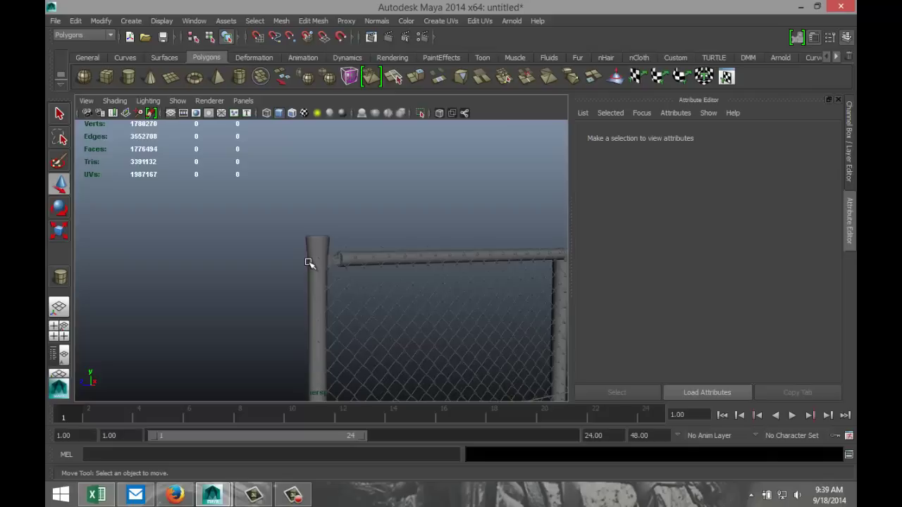
click(309, 262)
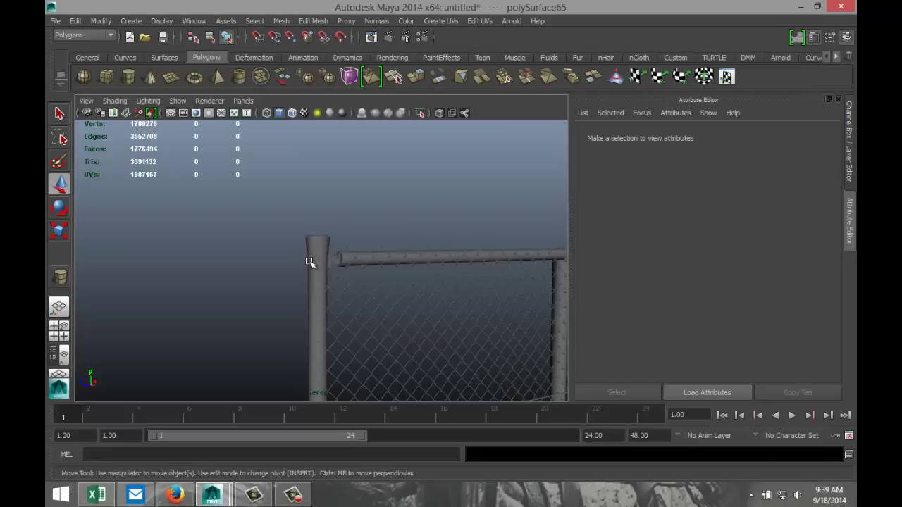
scroll(260, 294, down, 3)
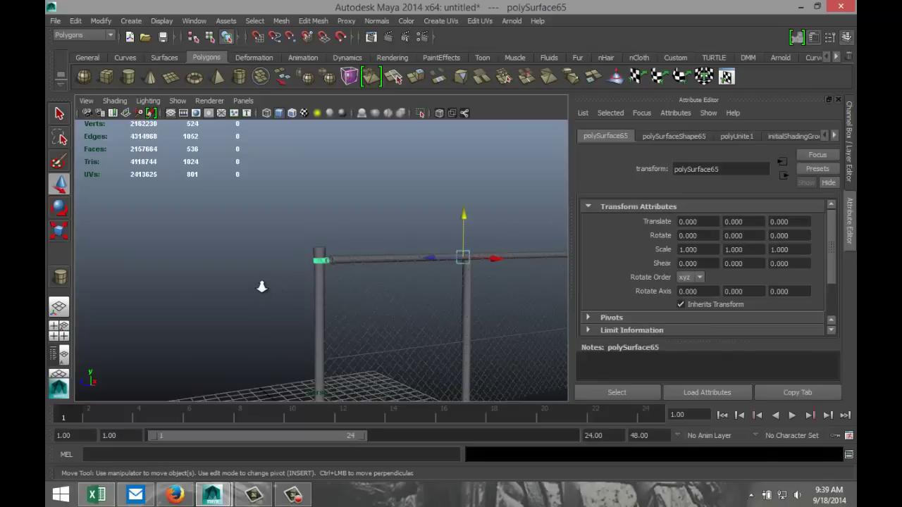
scroll(261, 286, down, 3)
key(ctrl+d)
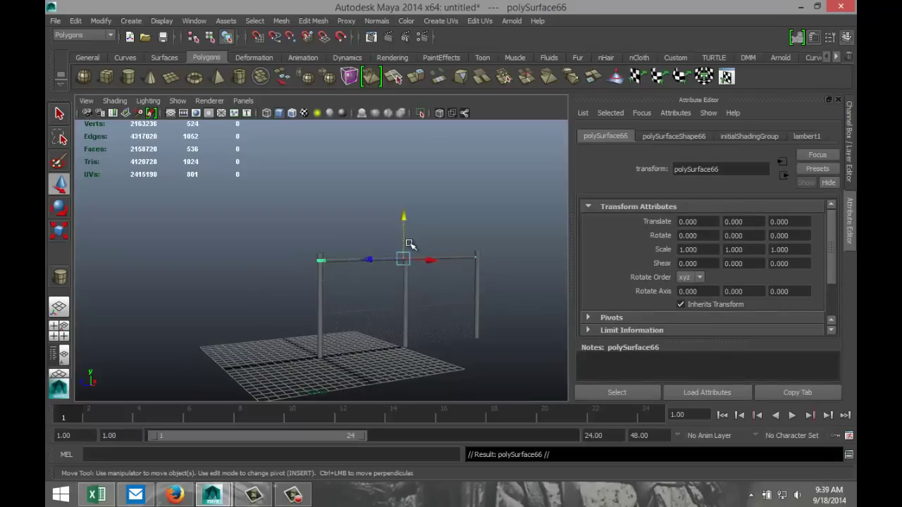
drag(405, 246, 412, 265)
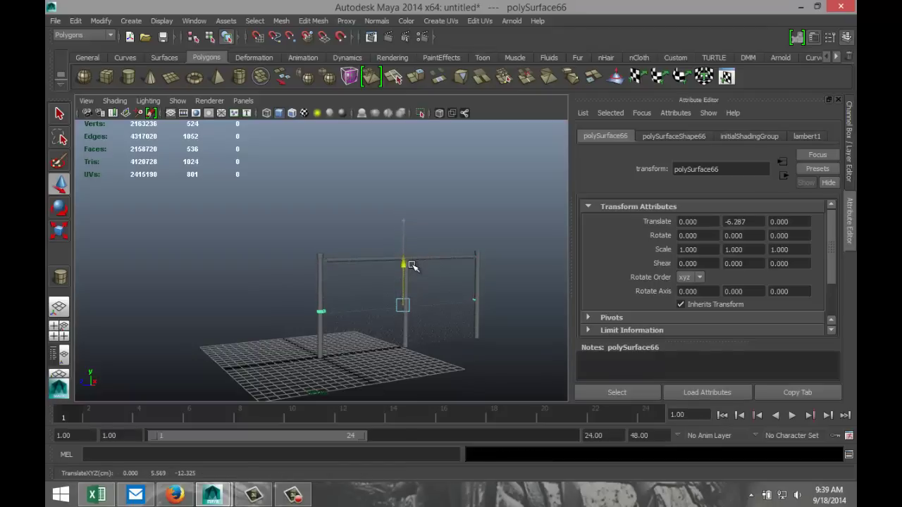
Adjust the height of the duplicated clamp mesh to a Y translation of about -6.434, in line with the tension wire.
drag(412, 265, 412, 267)
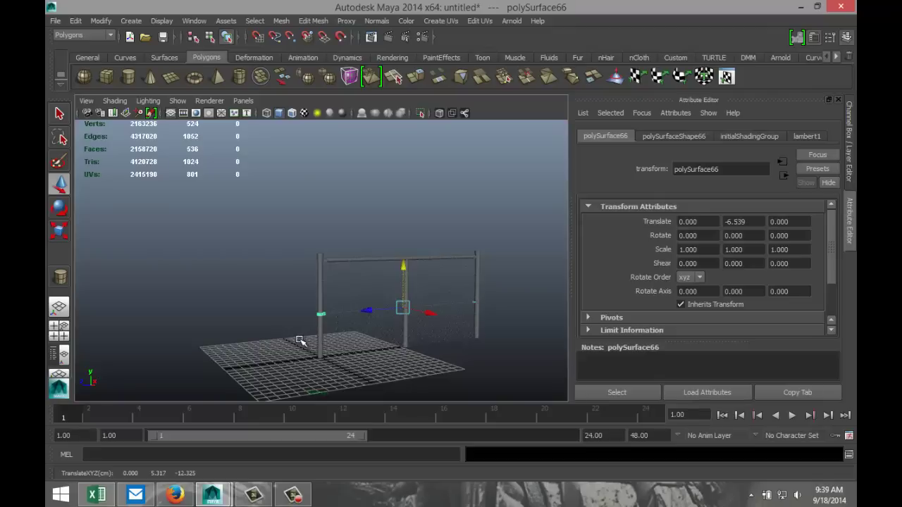
key(f)
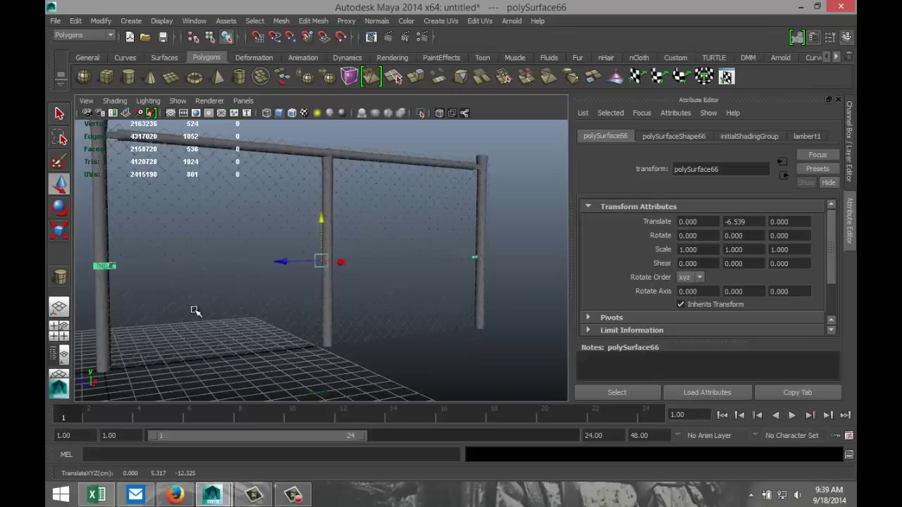
scroll(173, 304, up, 5)
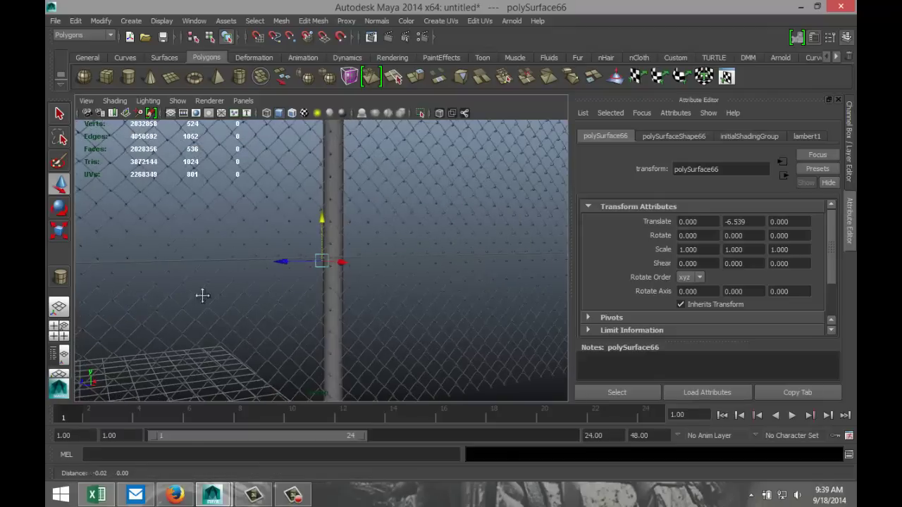
alt+middle_drag(201, 296, 342, 298)
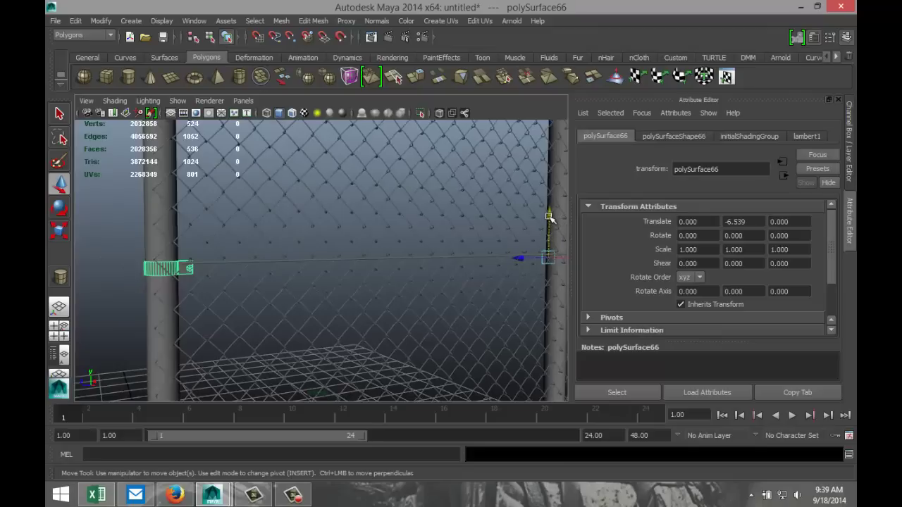
drag(549, 218, 548, 213)
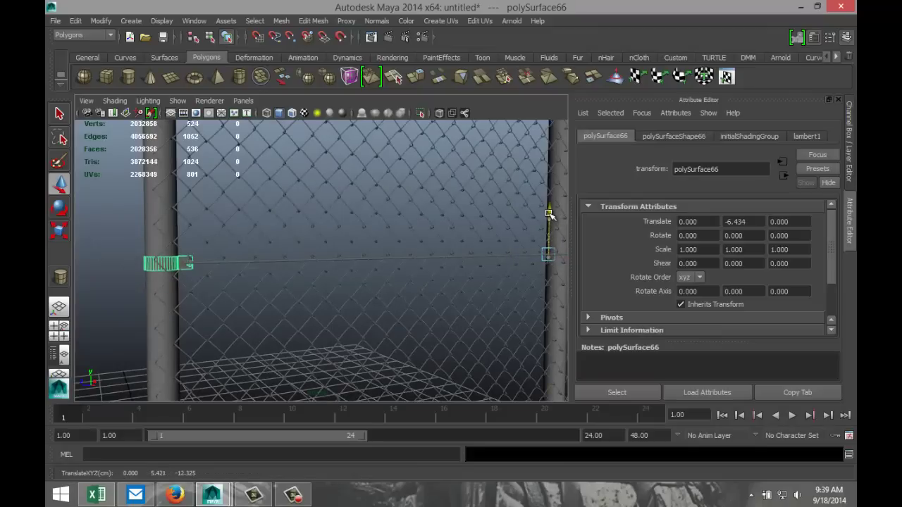
Examine the lowered clamp copy on both outer posts, especially where the tension wire meets the far post.
scroll(402, 302, down, 5)
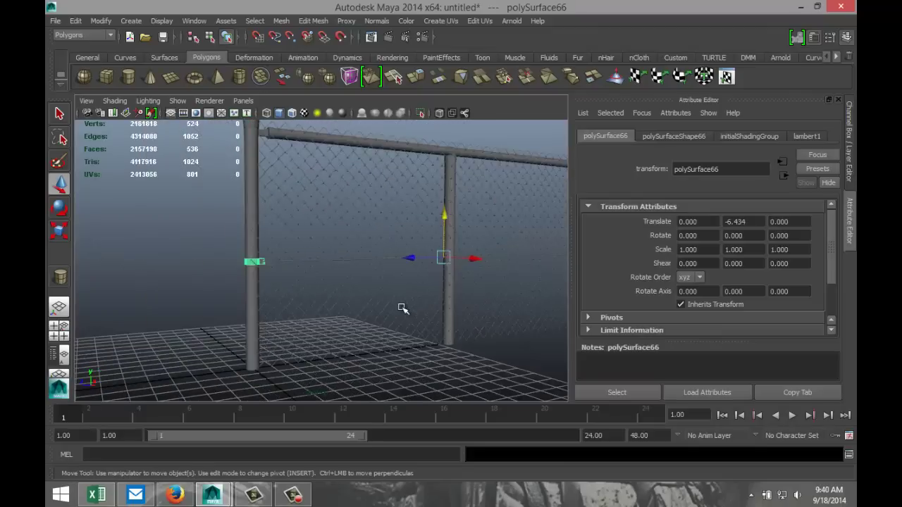
scroll(410, 289, down, 2)
scroll(462, 307, down, 1)
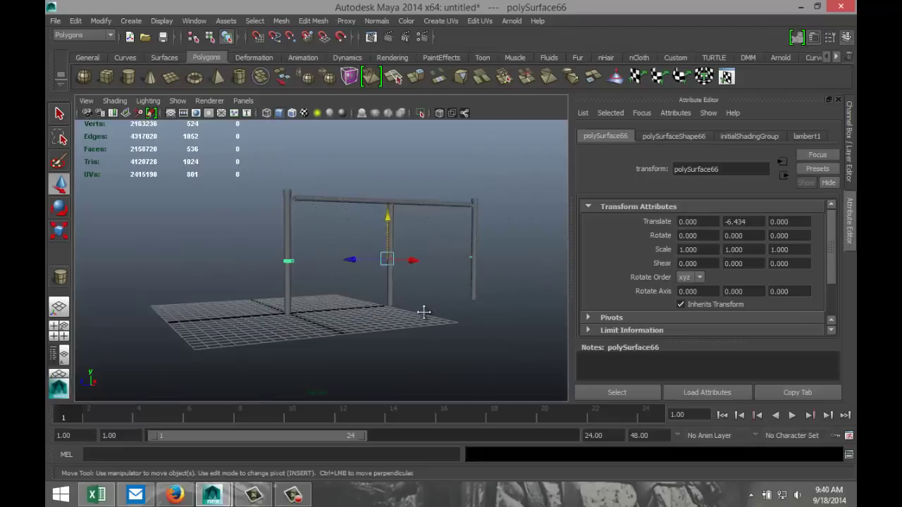
scroll(381, 312, down, 1)
mouse_move(350, 310)
alt+mouse_down()
mouse_move(317, 310)
mouse_move(343, 304)
alt+mouse_up()
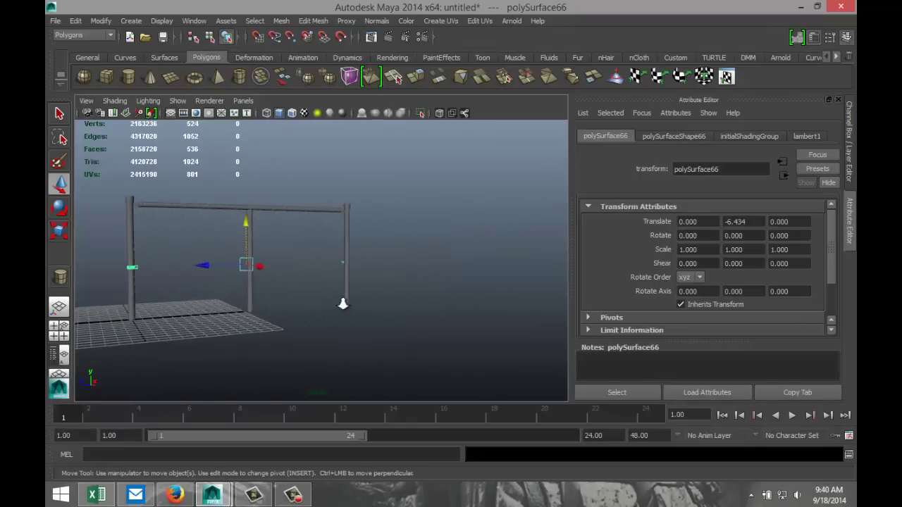
scroll(343, 299, up, 8)
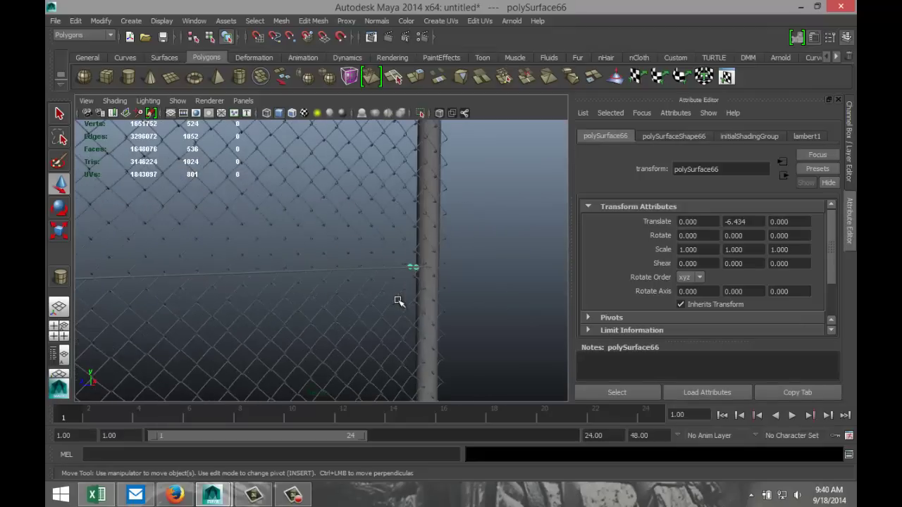
scroll(404, 302, up, 1)
scroll(431, 304, up, 1)
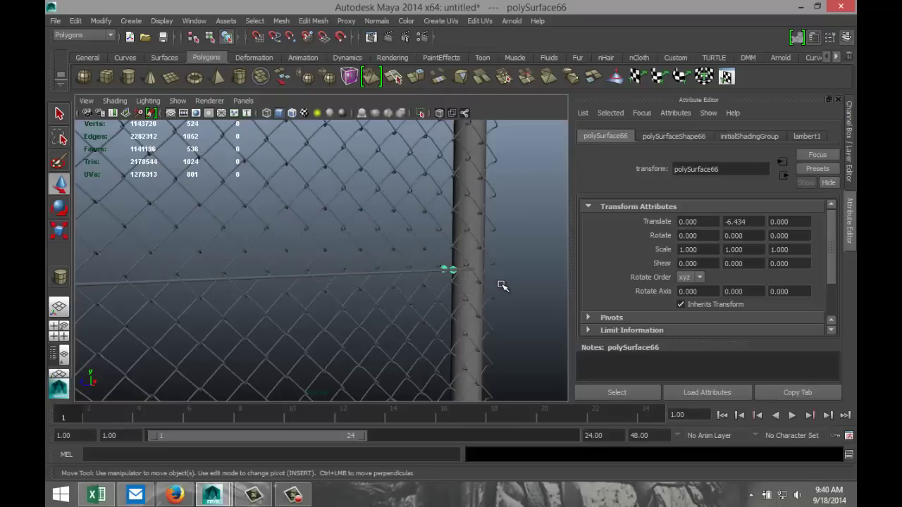
scroll(415, 324, down, 5)
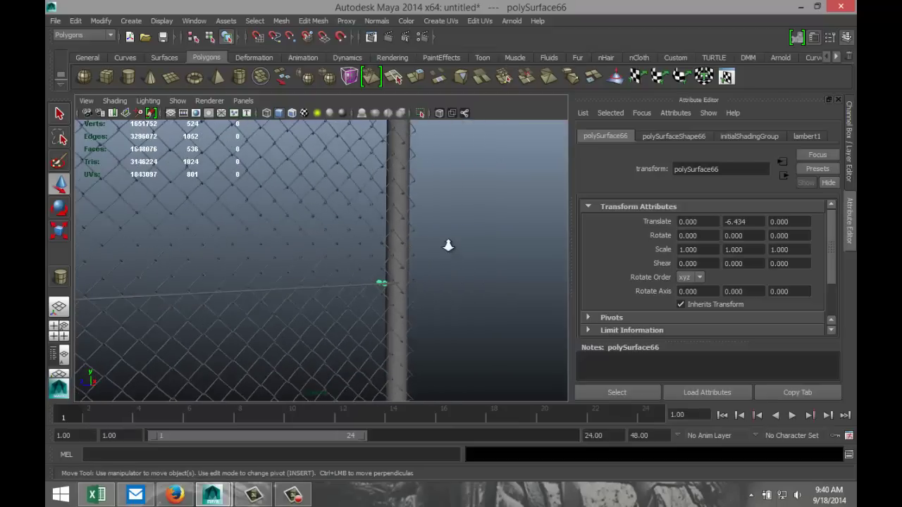
scroll(442, 218, down, 2)
scroll(380, 144, down, 2)
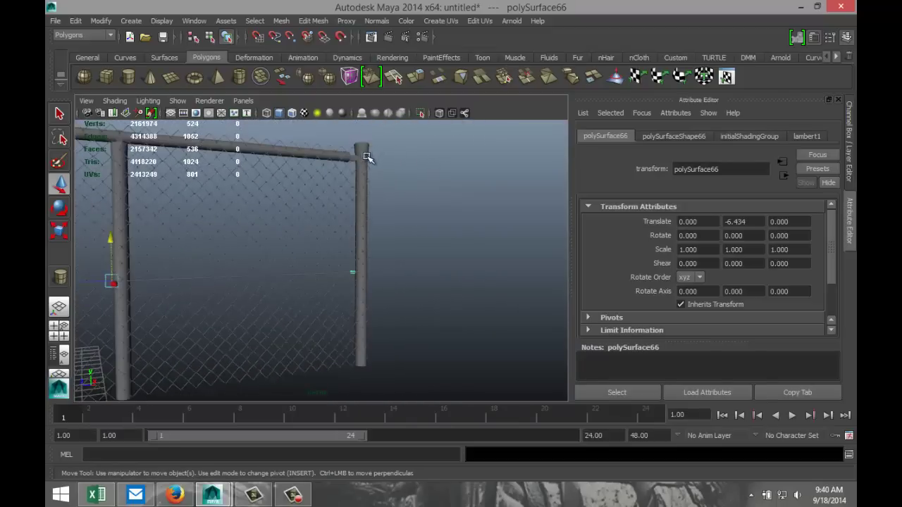
Duplicate the pipe band at the top of the far outer post and lower the copy to a Y translation of about 5.408.
click(366, 159)
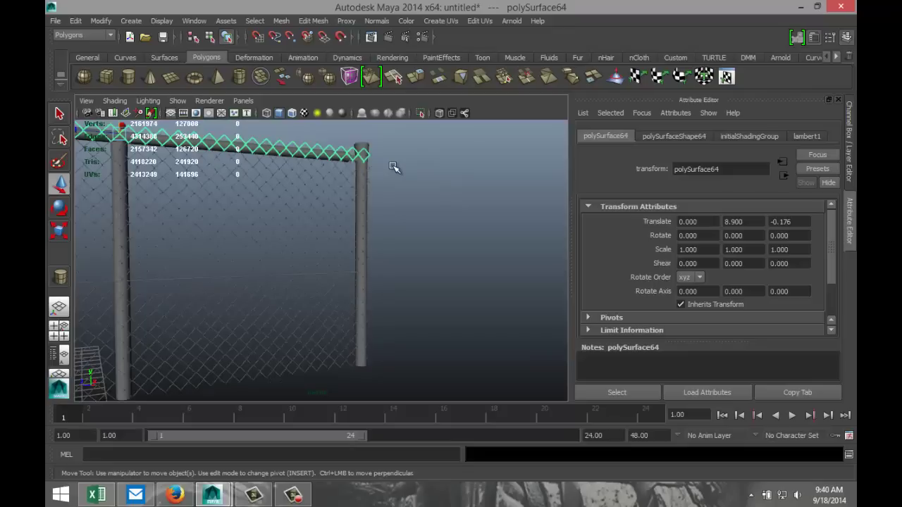
key(f)
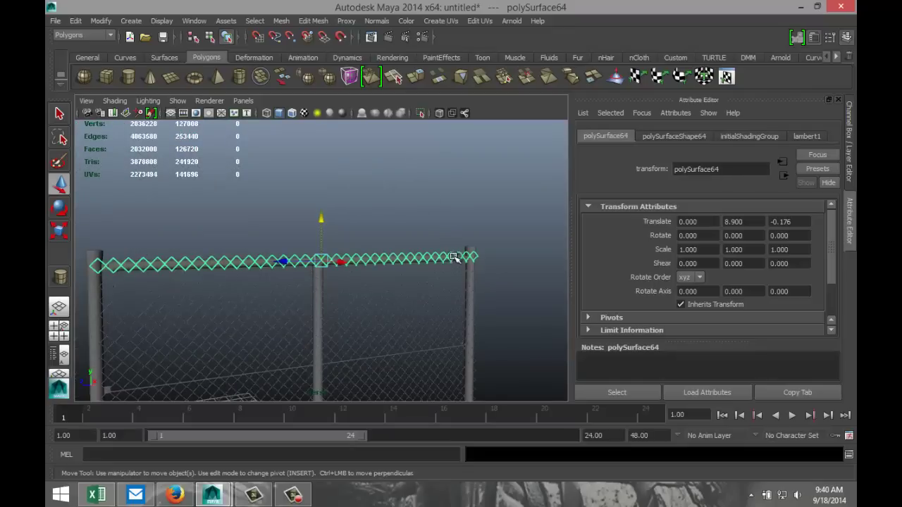
scroll(473, 279, up, 3)
alt+middle_drag(487, 279, 220, 279)
alt+drag(503, 289, 372, 292)
scroll(493, 288, up, 3)
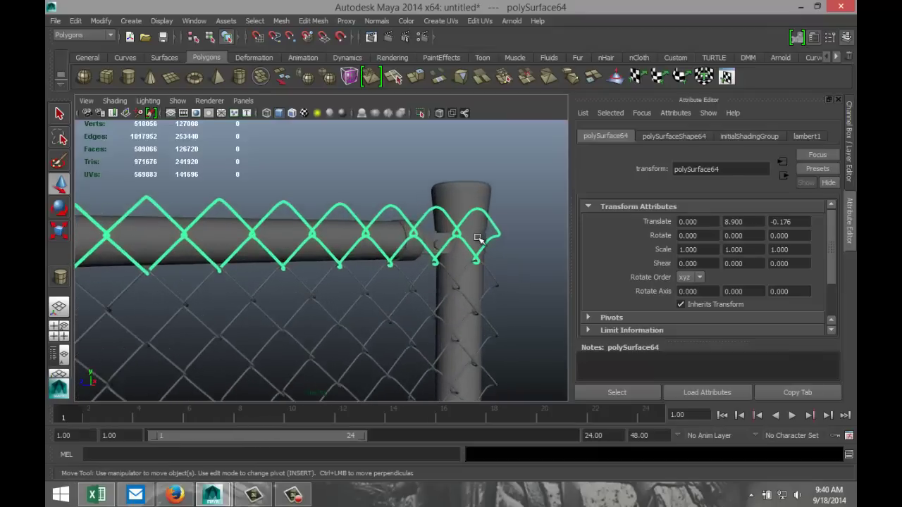
click(477, 240)
scroll(516, 254, down, 4)
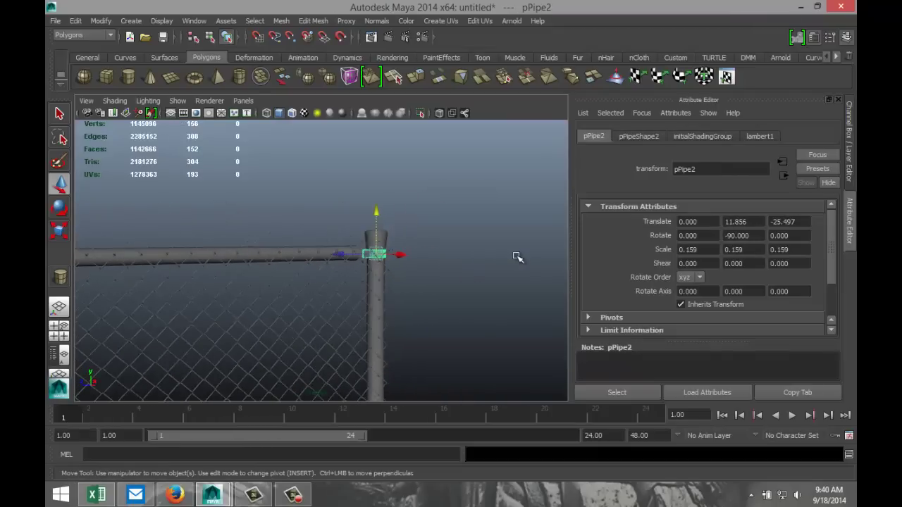
key(ctrl+d)
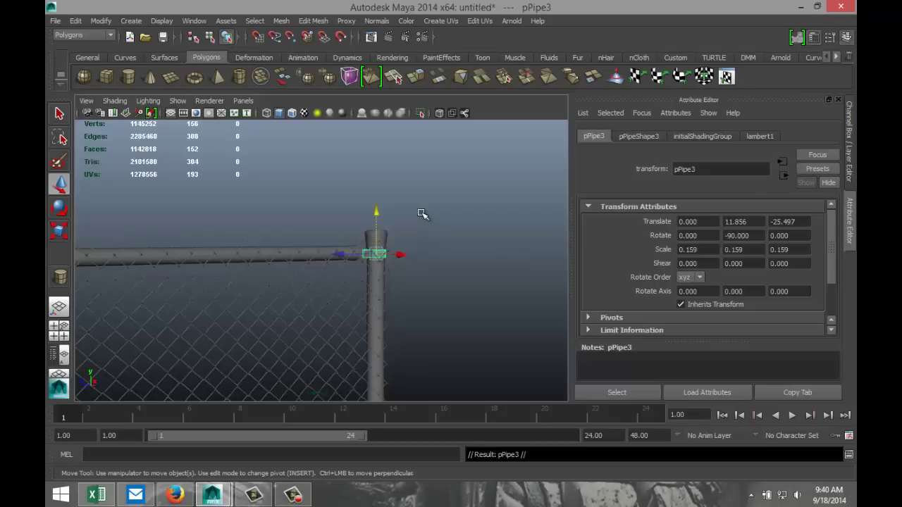
drag(376, 212, 354, 306)
key(f)
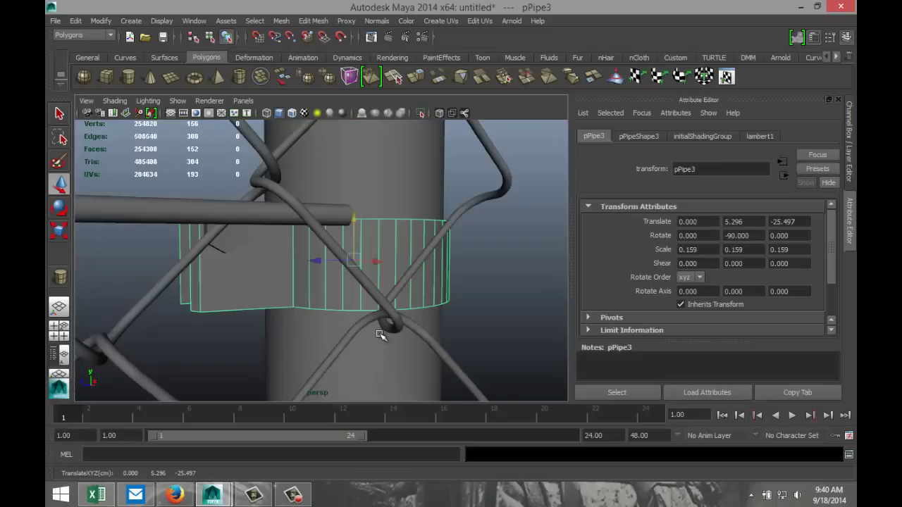
drag(356, 220, 360, 190)
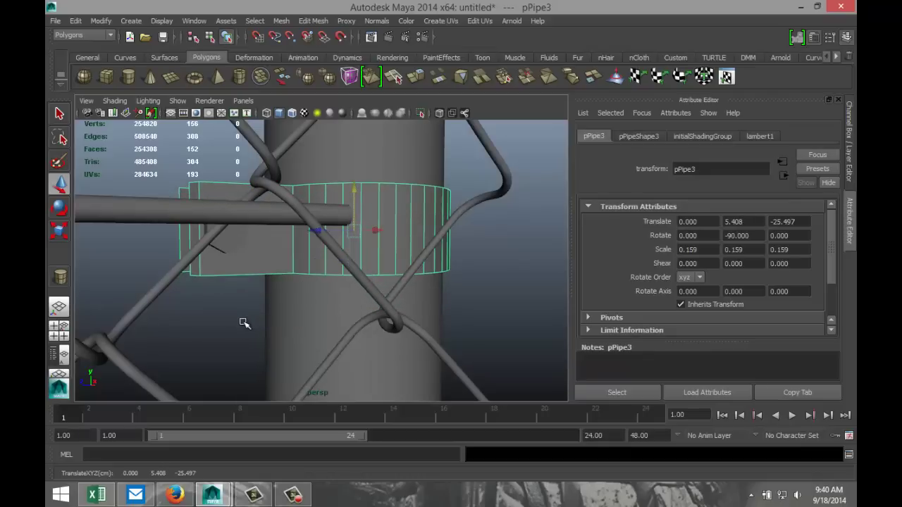
Combine the lowered pipe band on the far post with the lowered clamp and bolt mesh, polySurface66.
alt+drag(231, 327, 250, 359)
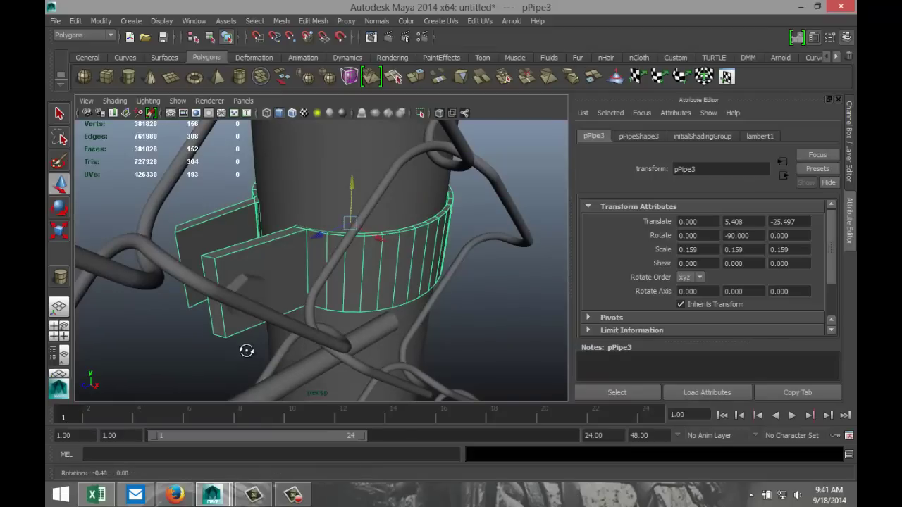
alt+drag(244, 346, 257, 353)
click(268, 303)
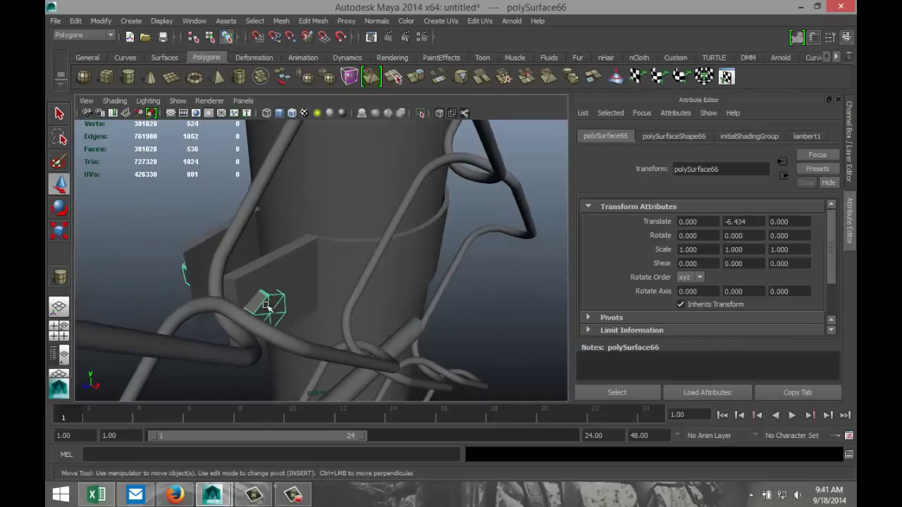
click(293, 263)
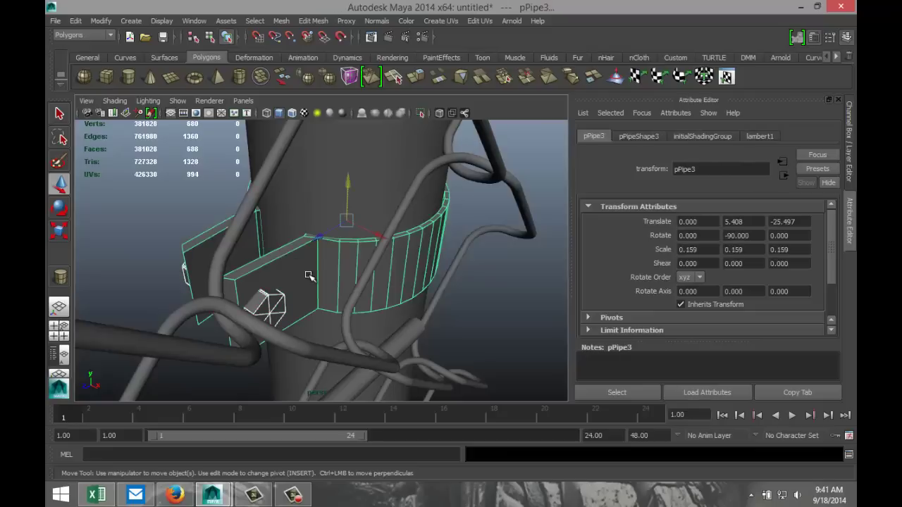
click(281, 21)
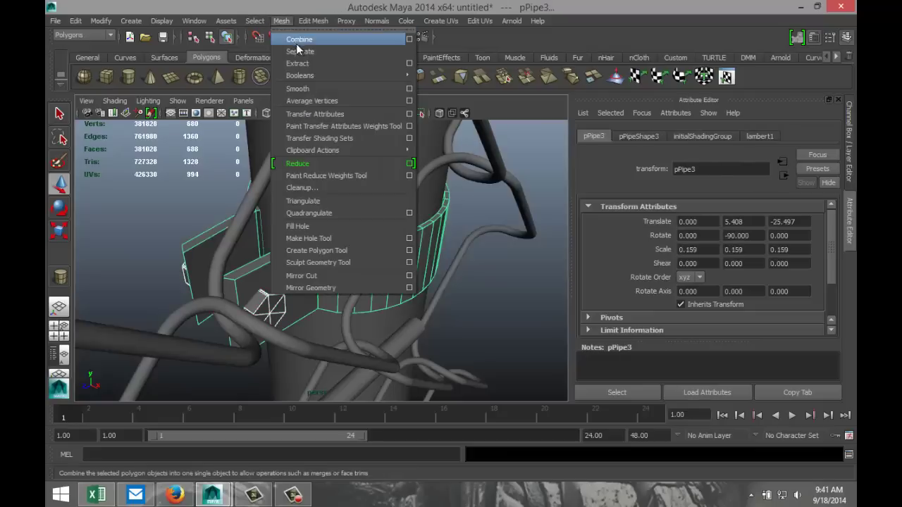
click(305, 41)
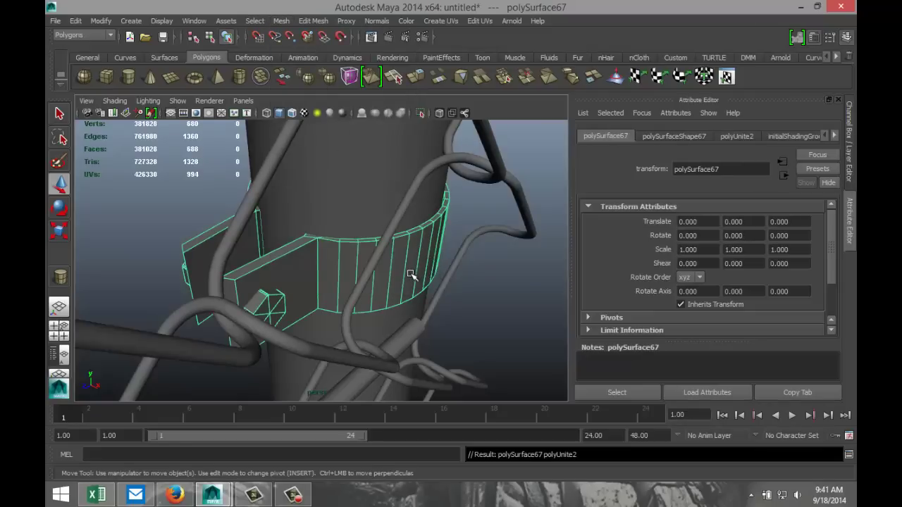
Center the pivot of the newly combined lower clamp mesh.
key(e)
click(100, 22)
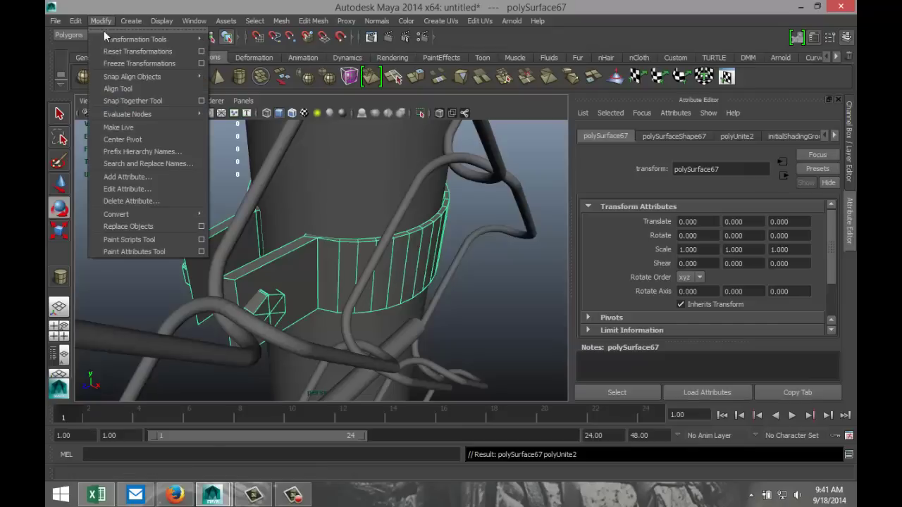
click(141, 139)
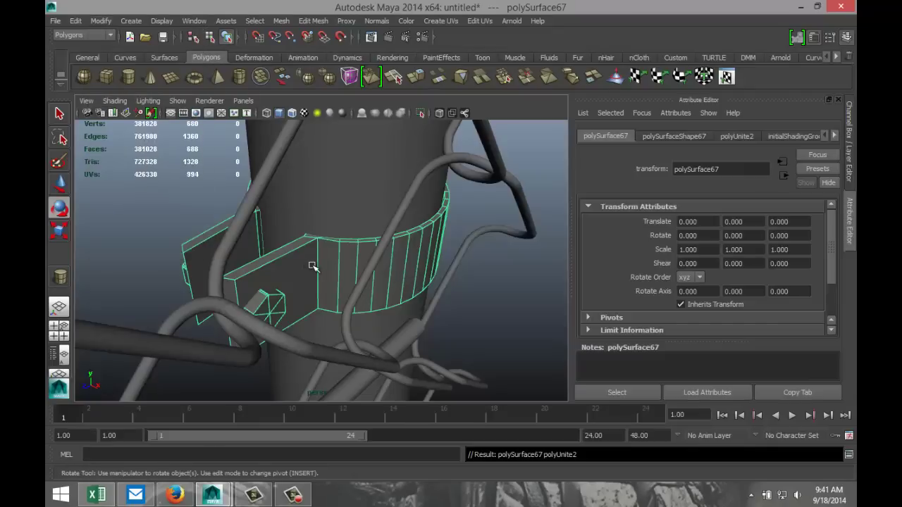
Inspect the combined lower clamp mesh on the far post and across the whole fence.
alt+drag(313, 266, 477, 313)
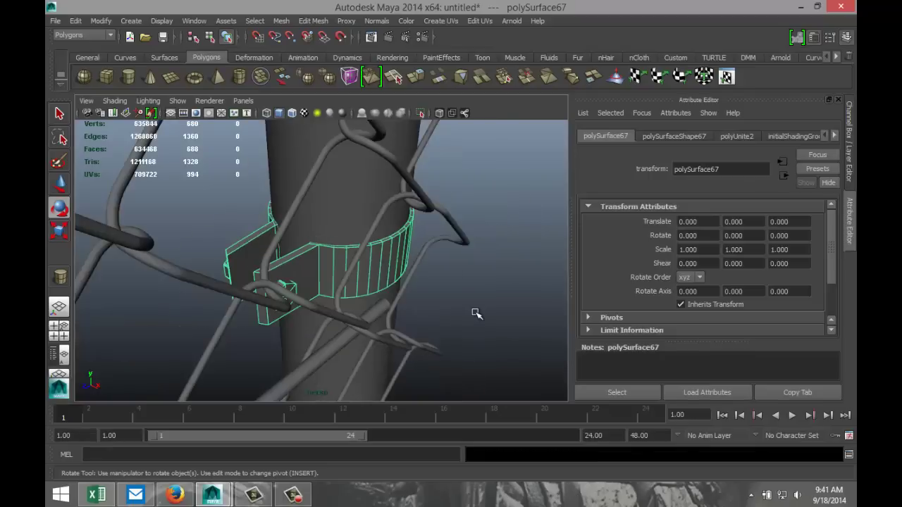
scroll(472, 314, up, 2)
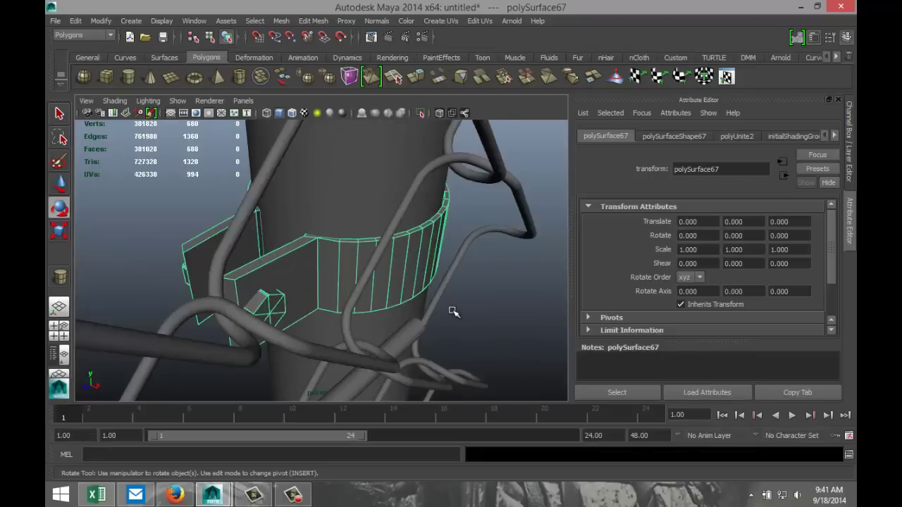
scroll(453, 312, down, 6)
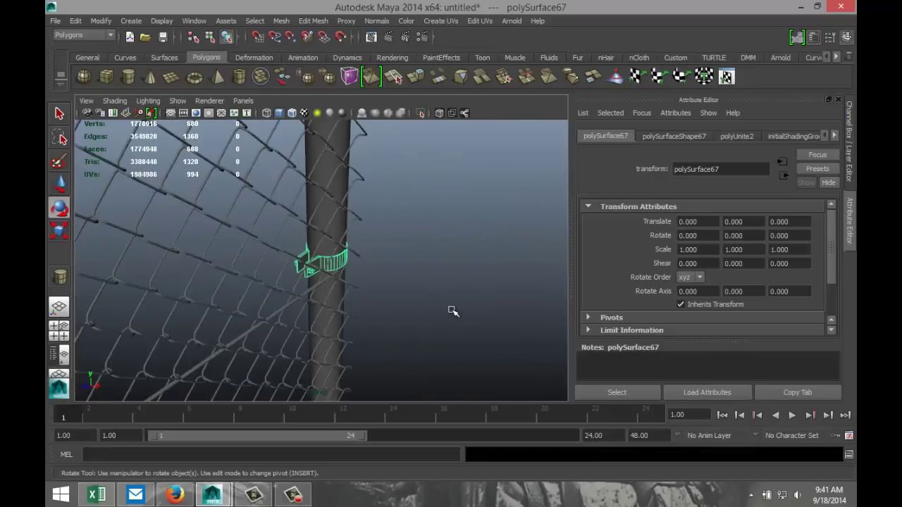
scroll(453, 311, down, 6)
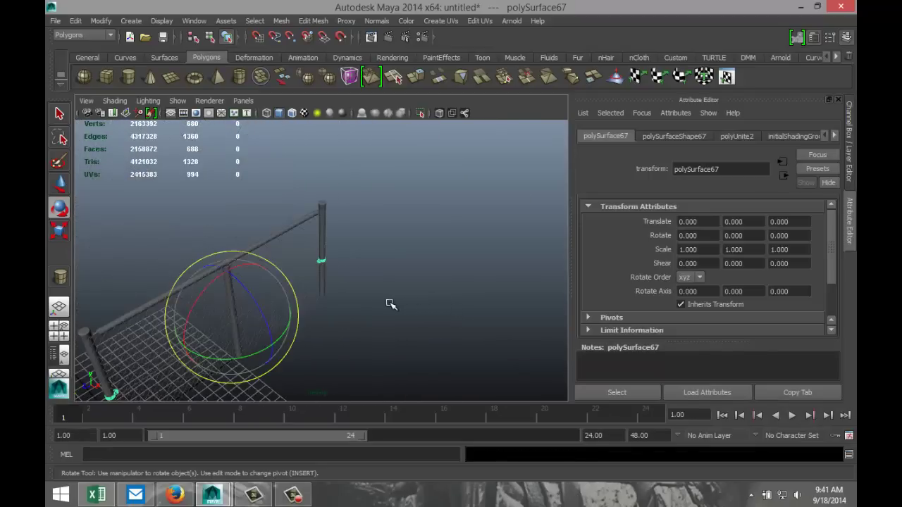
click(382, 289)
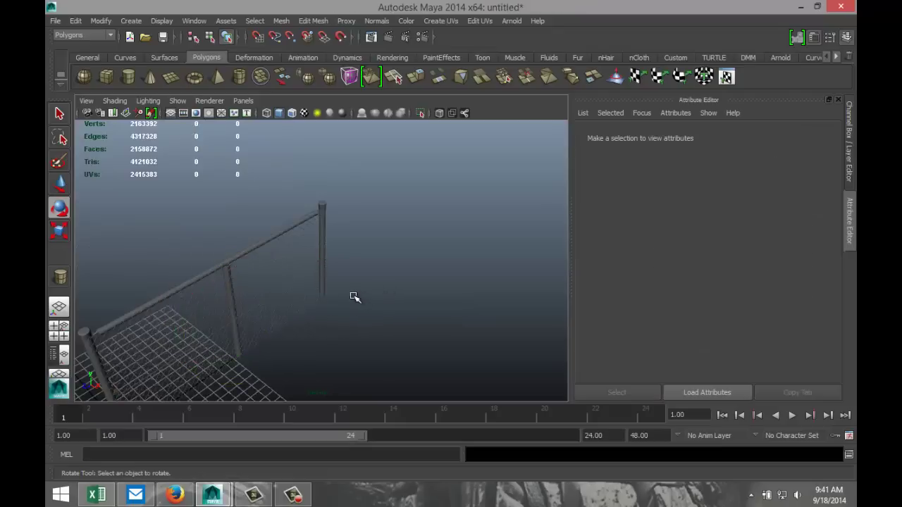
scroll(342, 286, up, 3)
scroll(342, 286, up, 4)
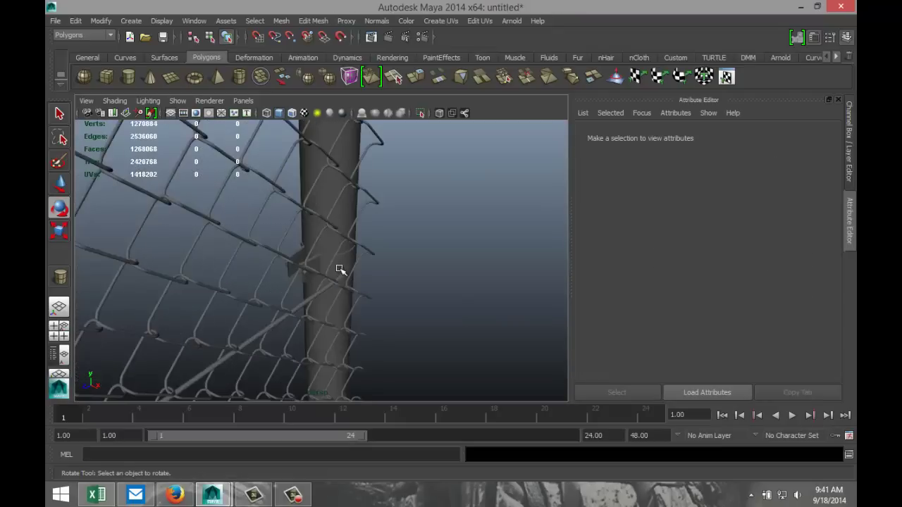
click(351, 278)
scroll(351, 277, down, 10)
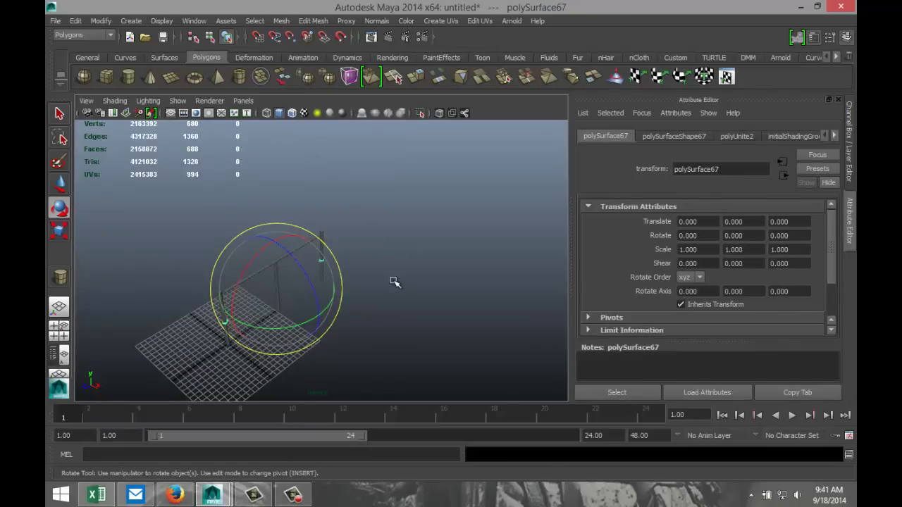
alt+drag(393, 283, 402, 250)
scroll(383, 274, up, 3)
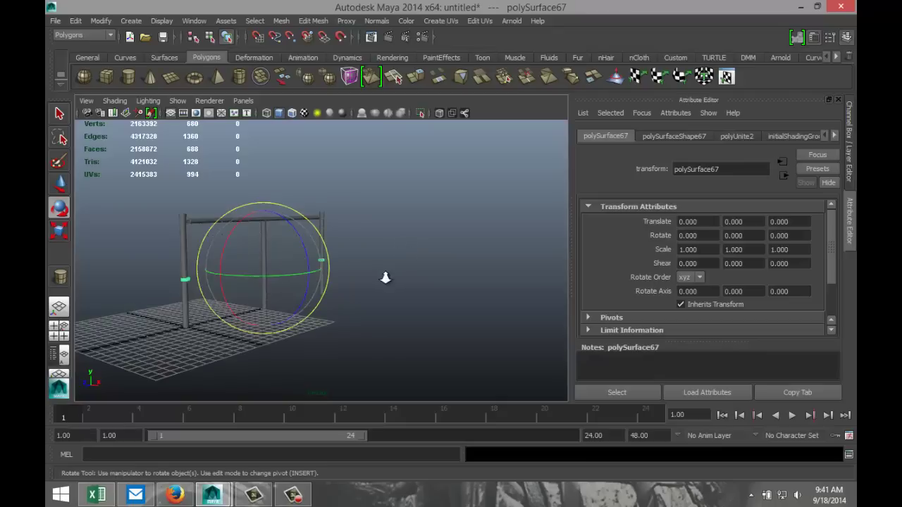
scroll(230, 308, up, 3)
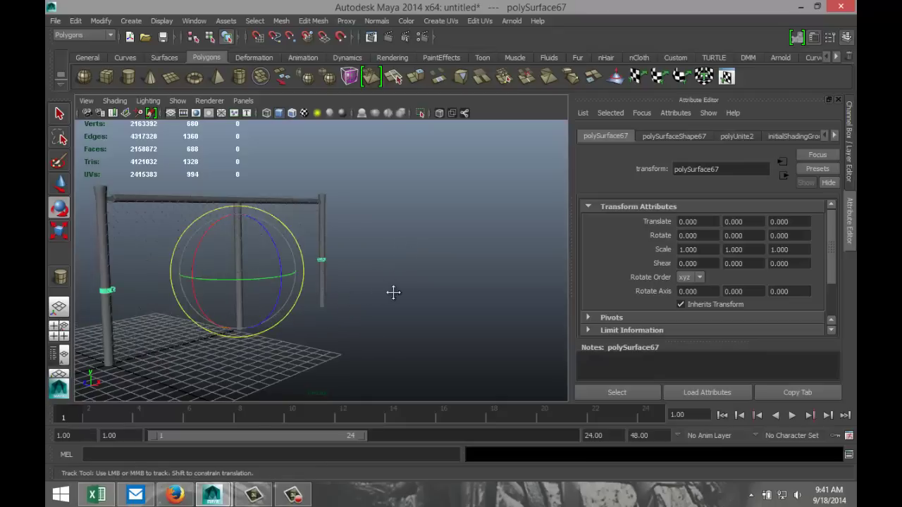
Examine the combined lower clamp mesh on both outer posts from several angles and clear the selection.
key(f)
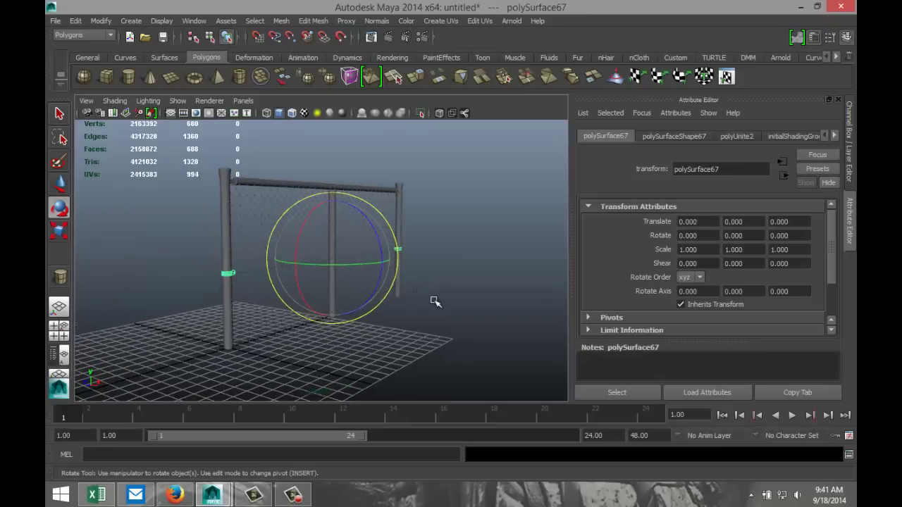
scroll(434, 301, up, 3)
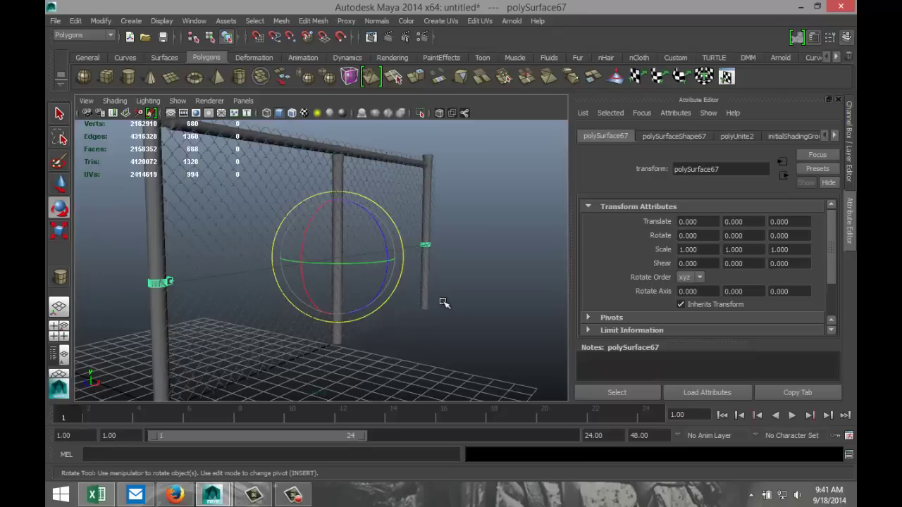
alt+drag(461, 284, 456, 284)
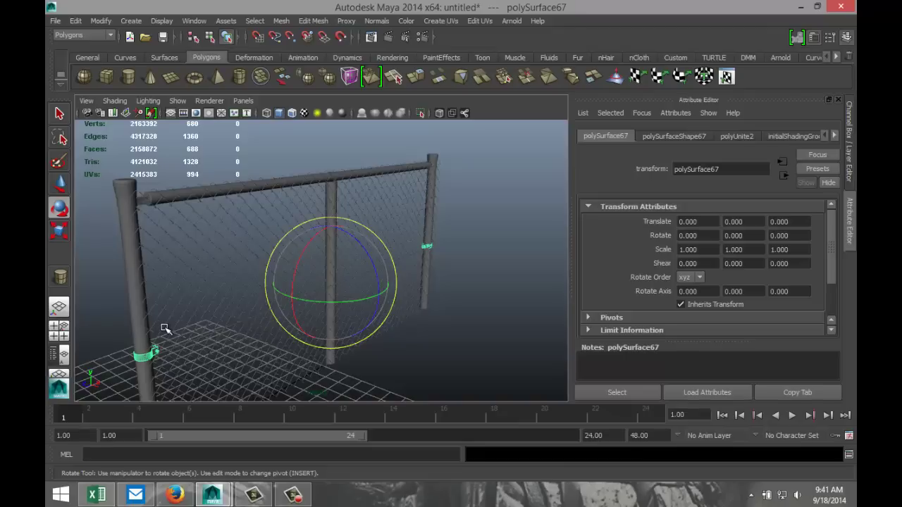
scroll(164, 328, down, 3)
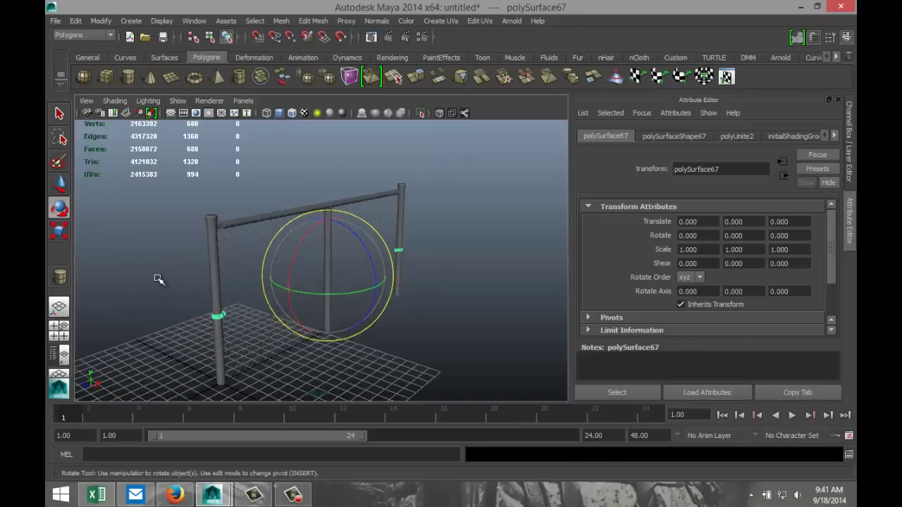
alt+drag(167, 282, 181, 295)
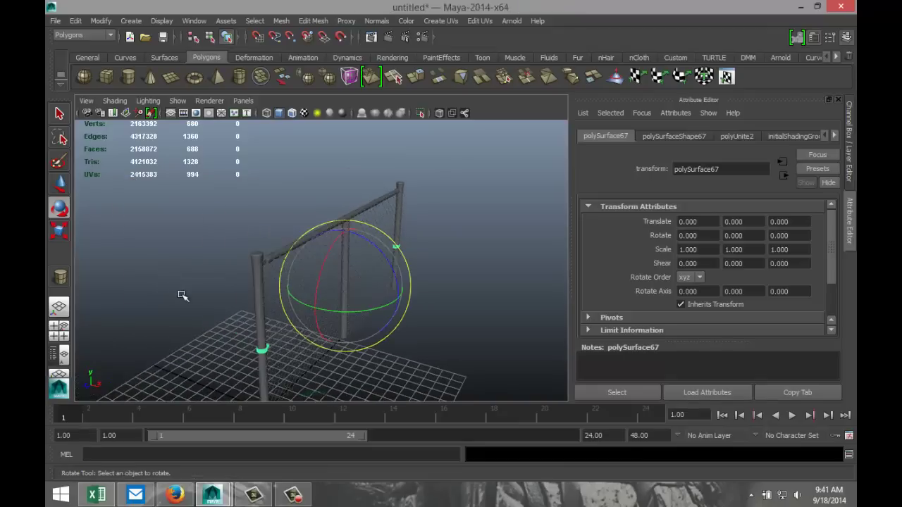
click(194, 308)
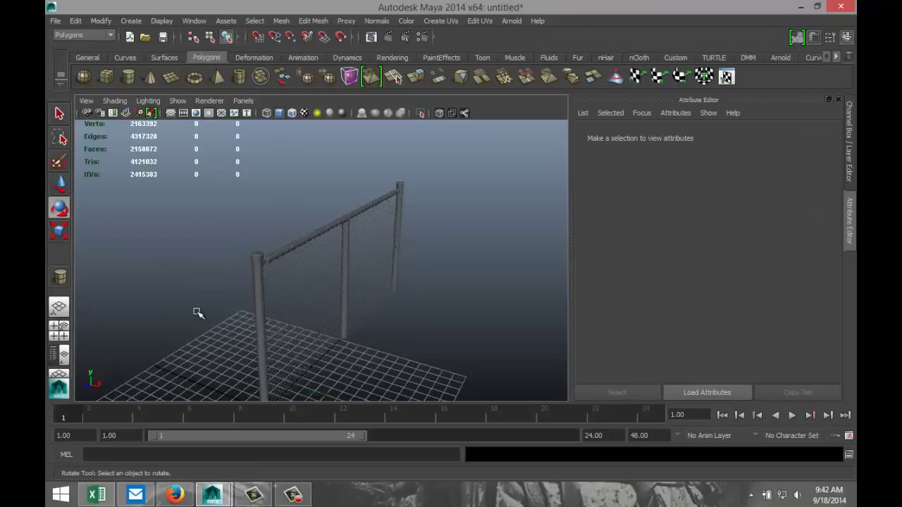
Inspect the finished fence, checking the interlocking wire loops up close and the mesh along the posts and horizontal pole.
scroll(198, 313, up, 3)
alt+middle_drag(198, 312, 250, 259)
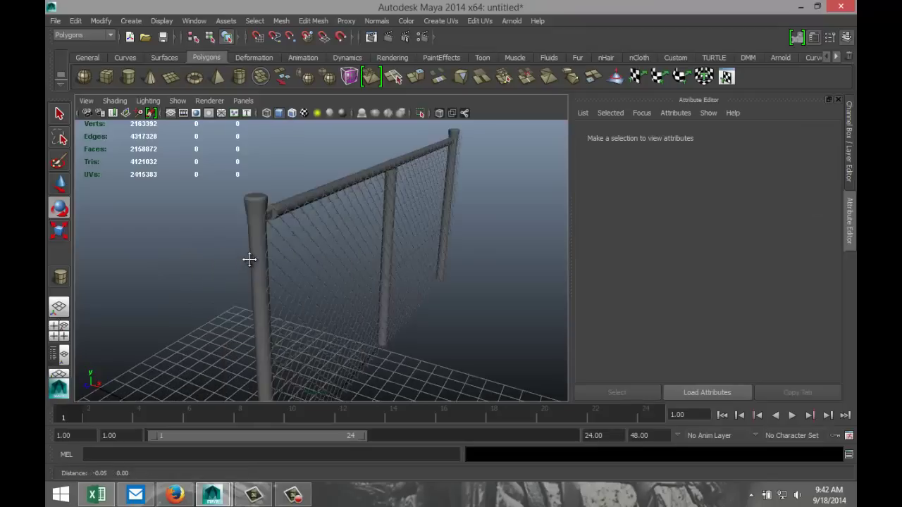
scroll(249, 259, up, 4)
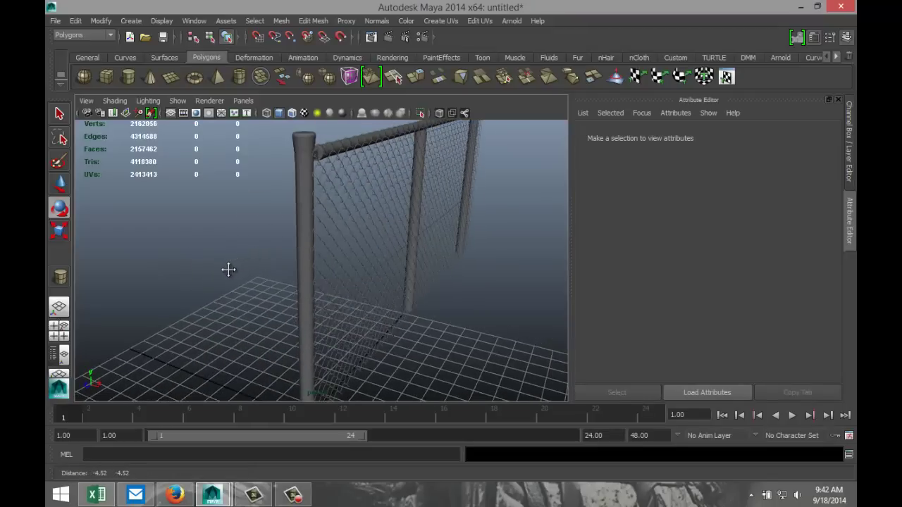
scroll(229, 270, down, 2)
scroll(359, 315, up, 4)
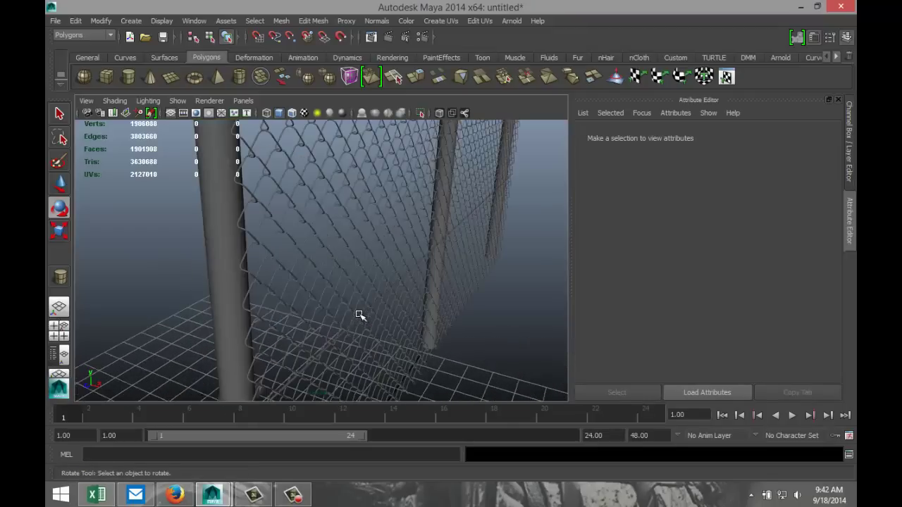
scroll(359, 315, up, 3)
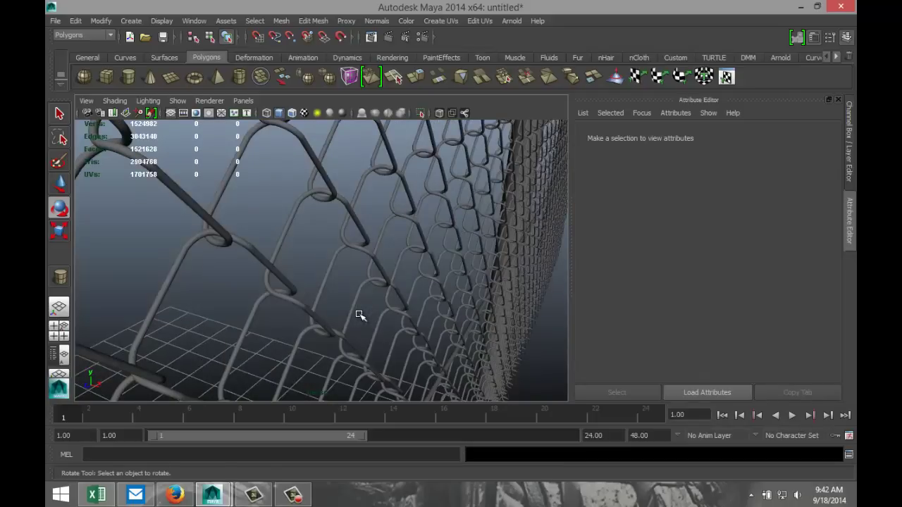
scroll(359, 315, down, 3)
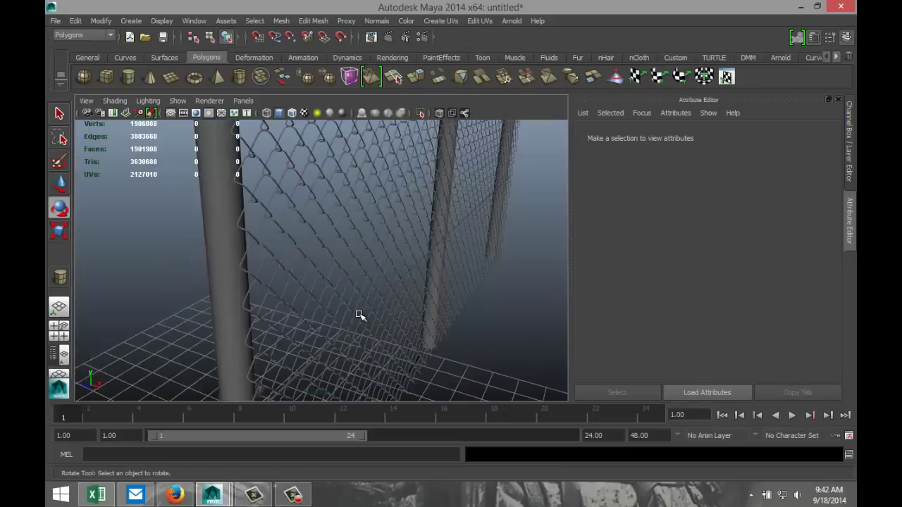
scroll(360, 315, up, 3)
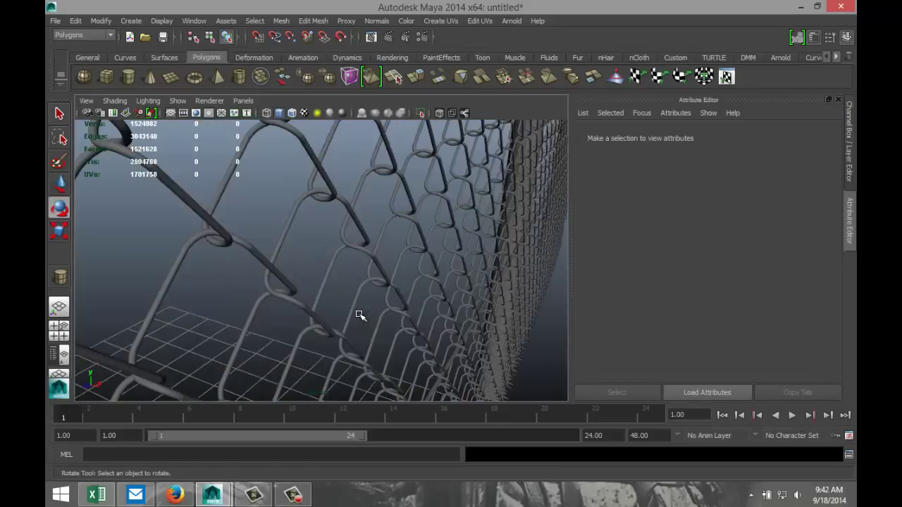
scroll(360, 315, down, 3)
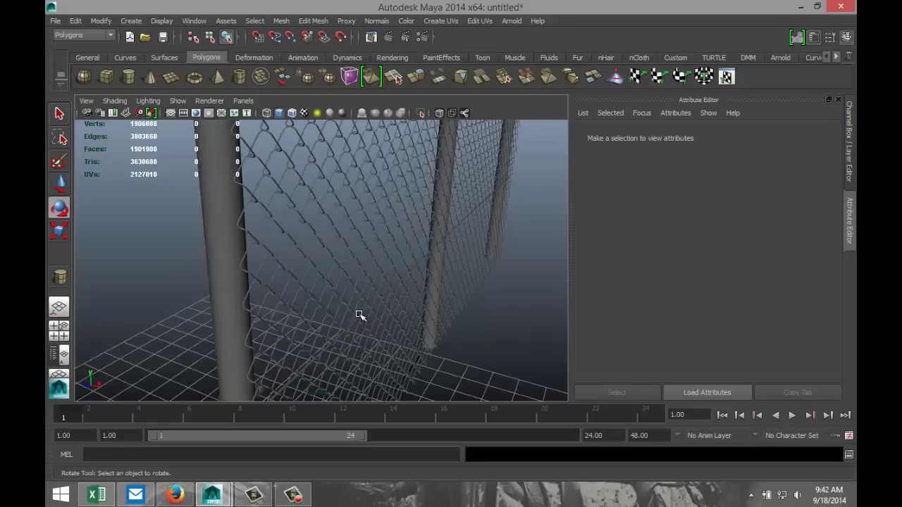
scroll(360, 314, down, 3)
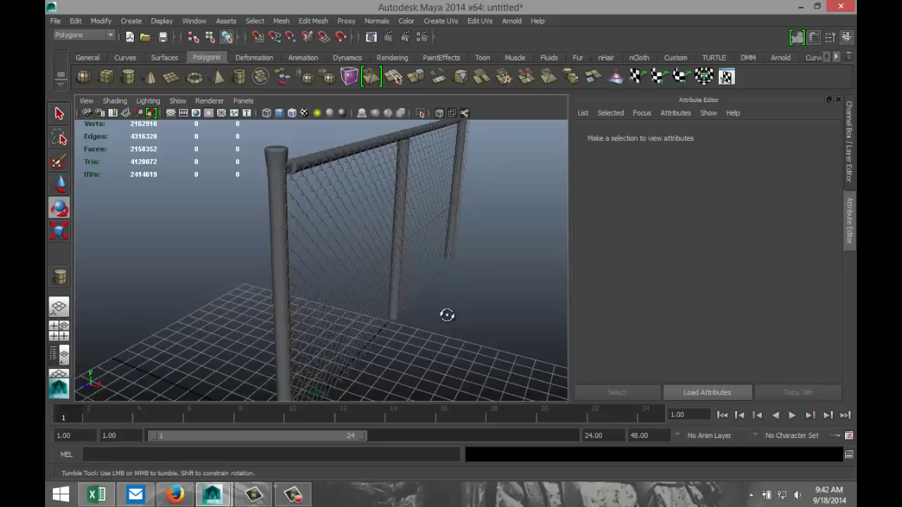
alt+drag(429, 306, 393, 312)
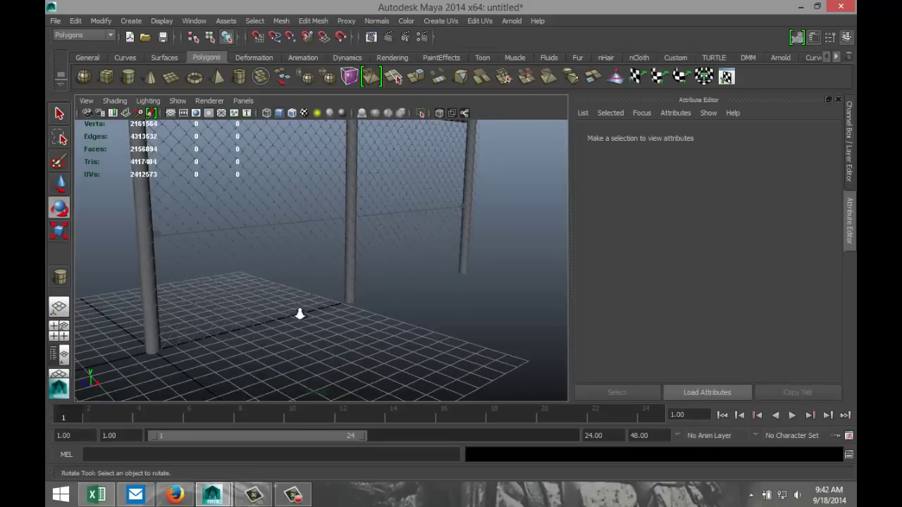
alt+drag(300, 314, 240, 328)
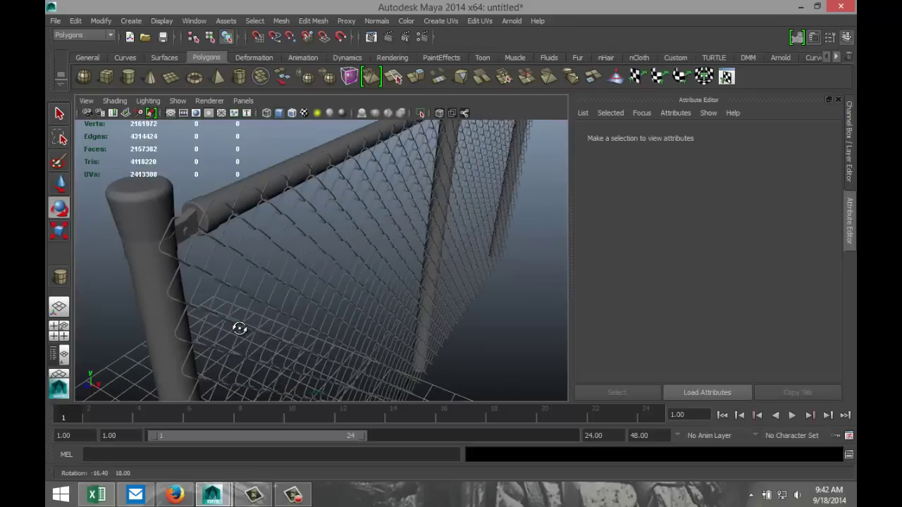